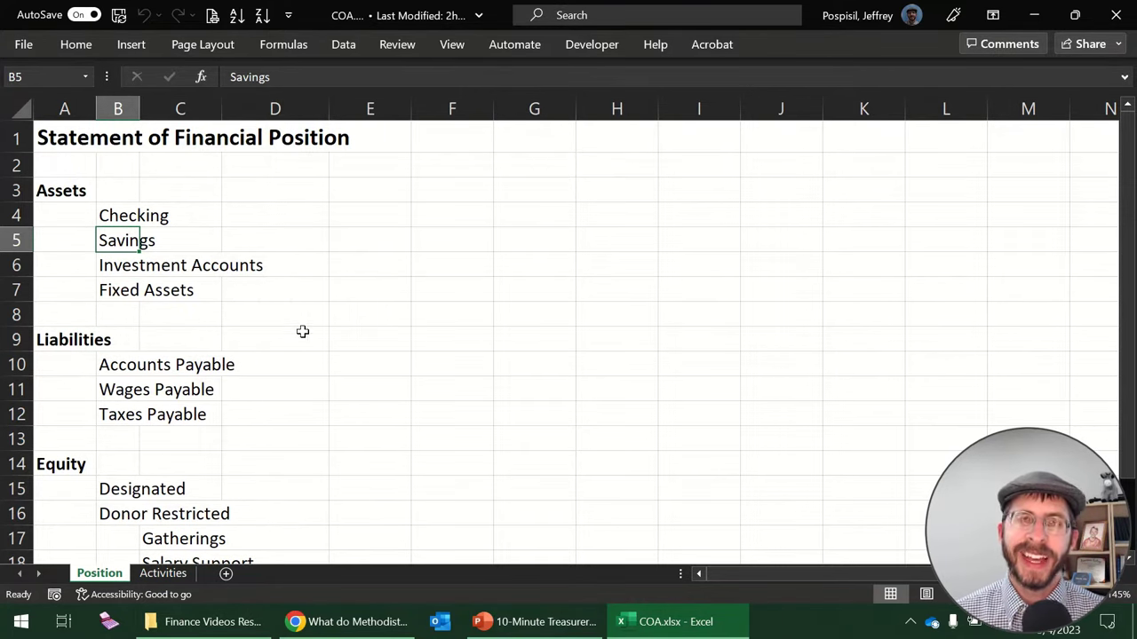
Review the statement rows, then enter account number 1000 beside Checking in A4.
left_click(54, 136)
left_click_drag(54, 137, 429, 412)
left_click(601, 376)
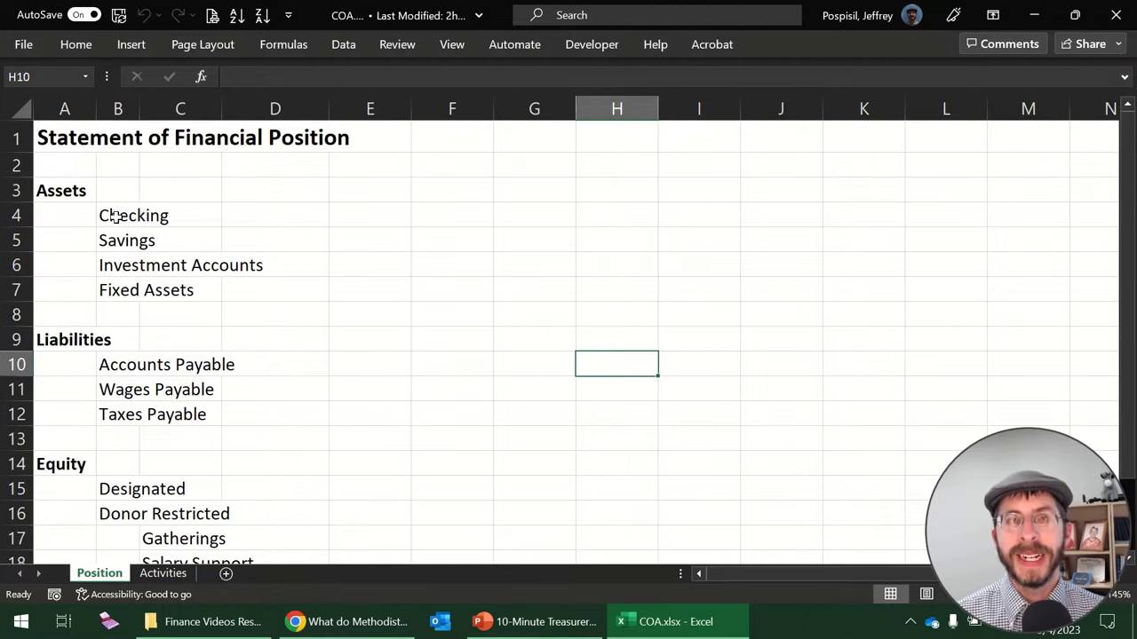
left_click(27, 214)
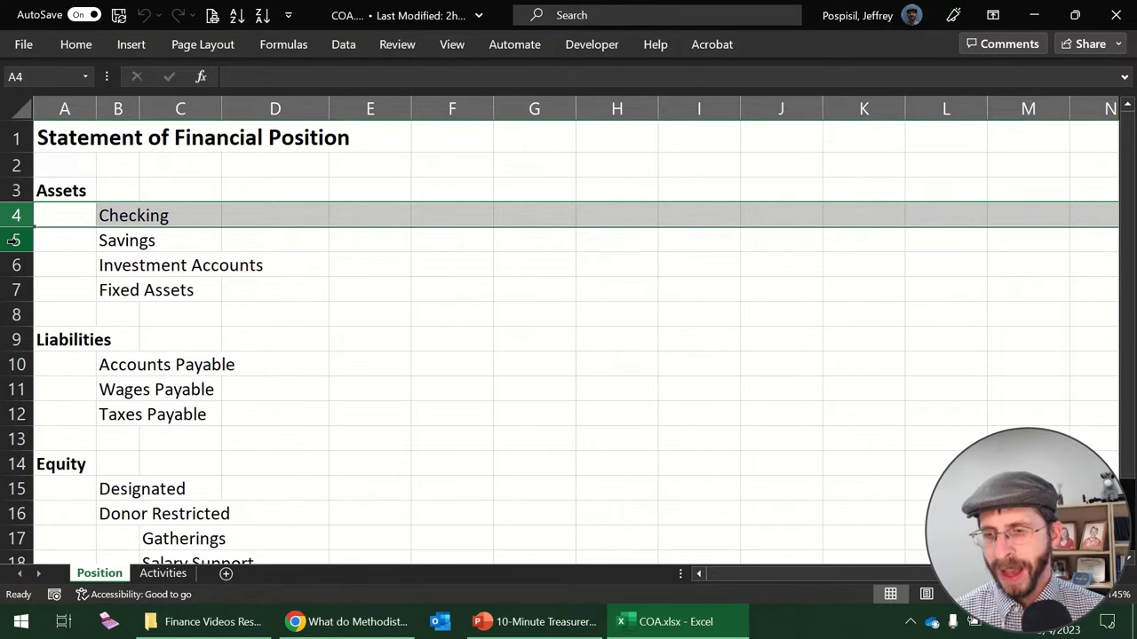
left_click_drag(13, 239, 14, 264)
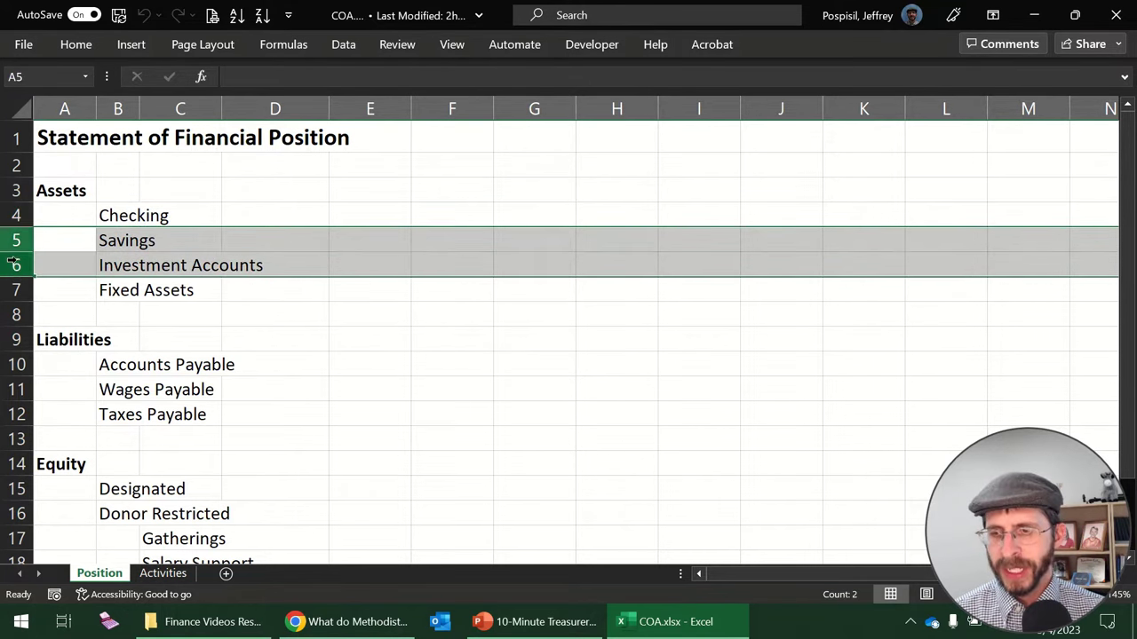
left_click(118, 288)
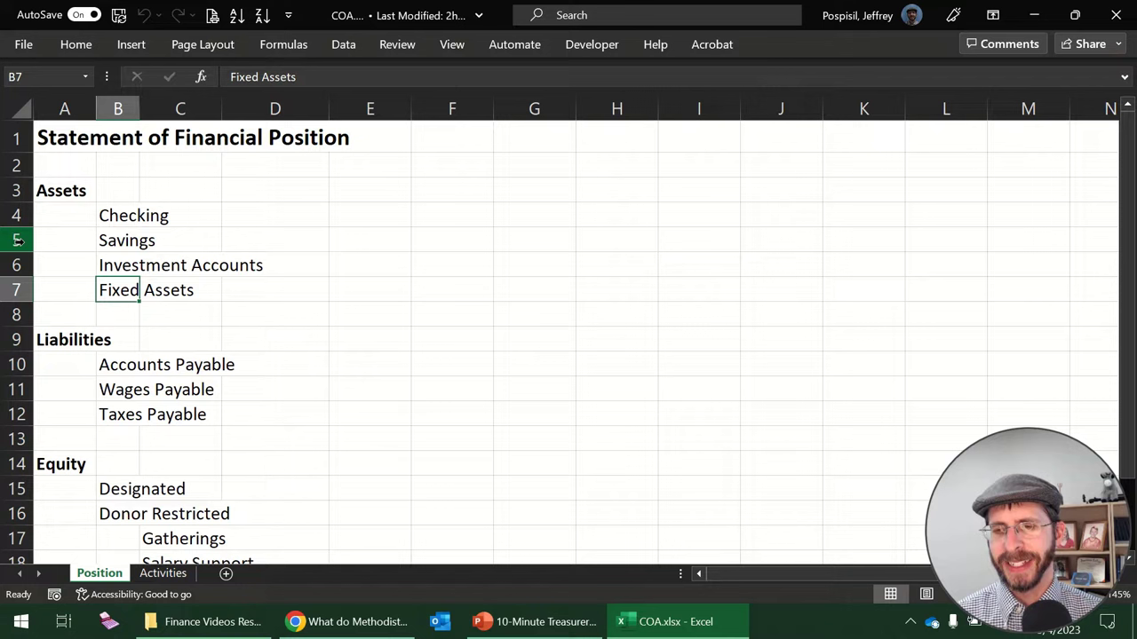
left_click(62, 218)
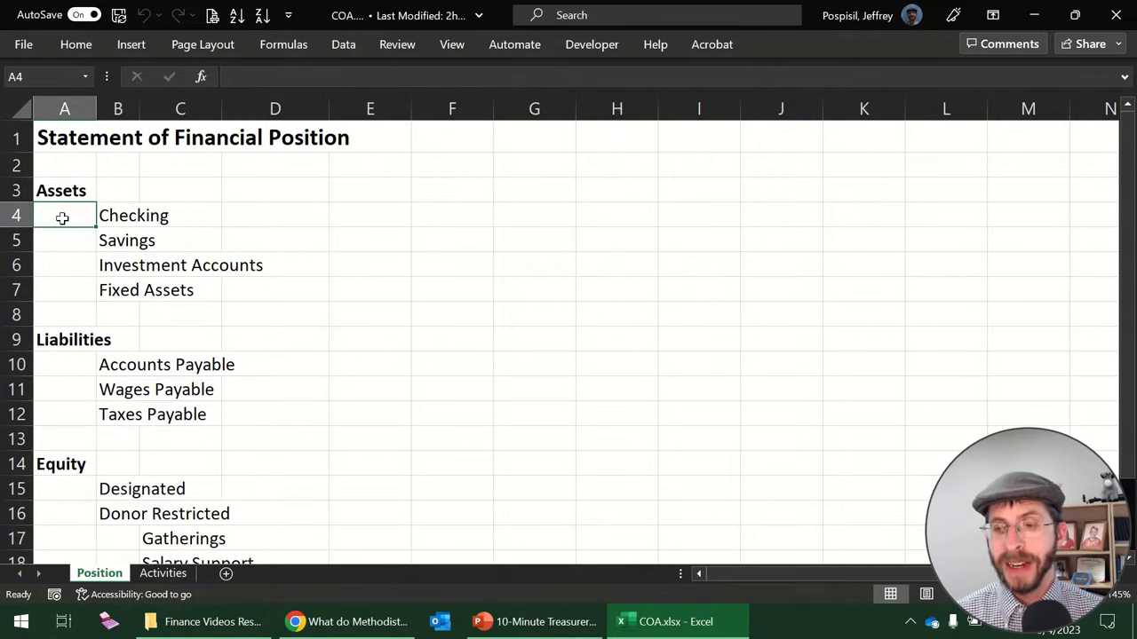
type("1000")
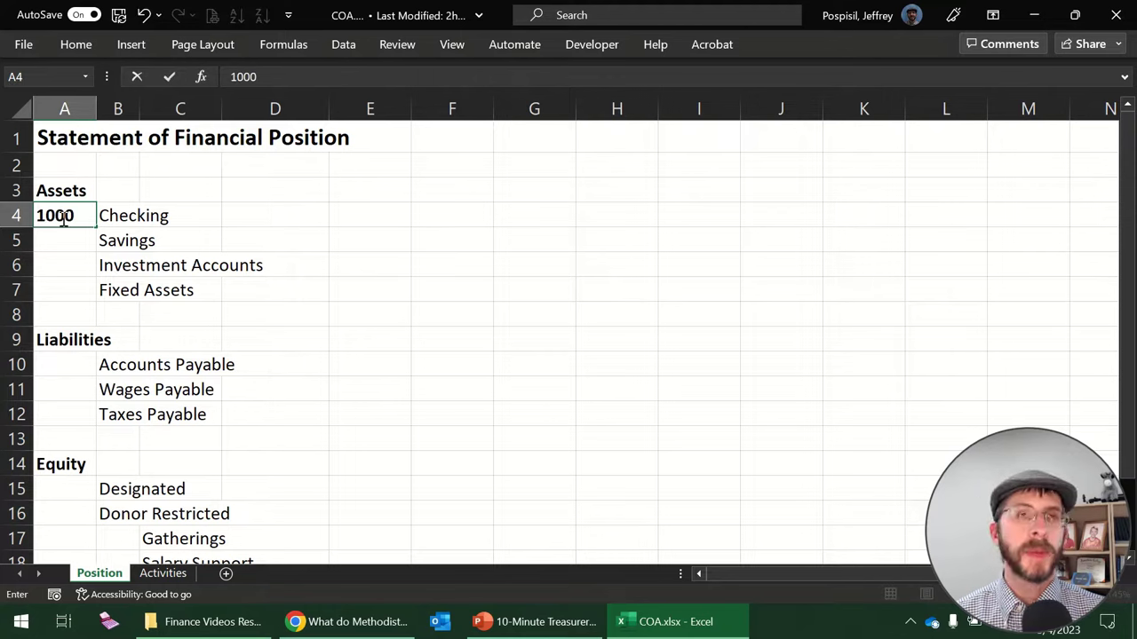
key("Return")
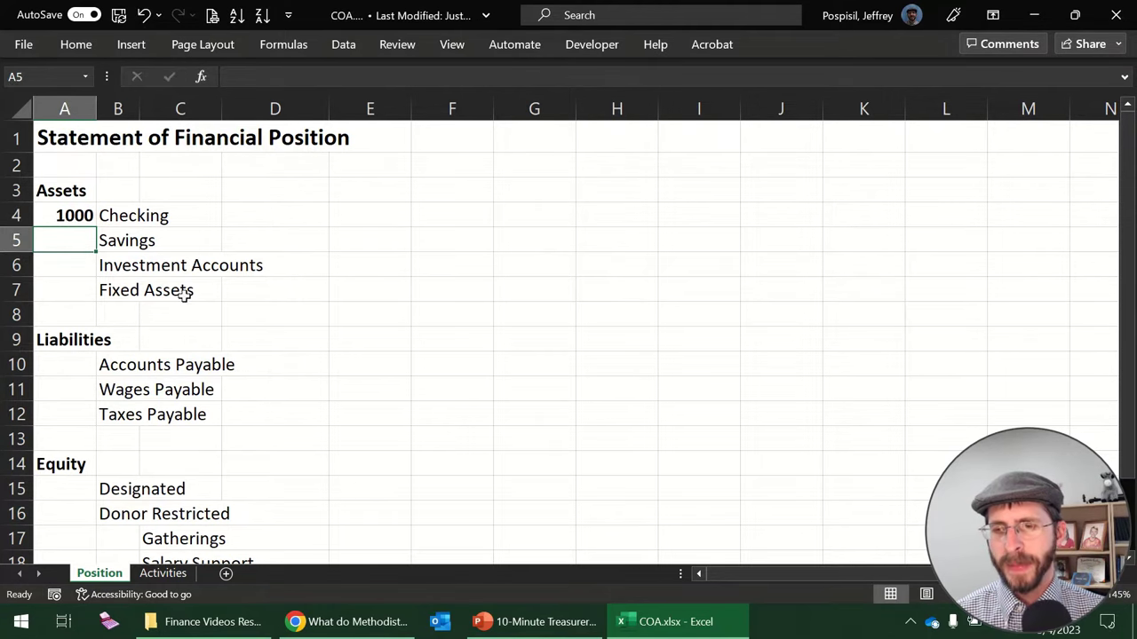
Sign in to QuickBooks Online with the listed Intuit account and its saved password.
left_click(364, 621)
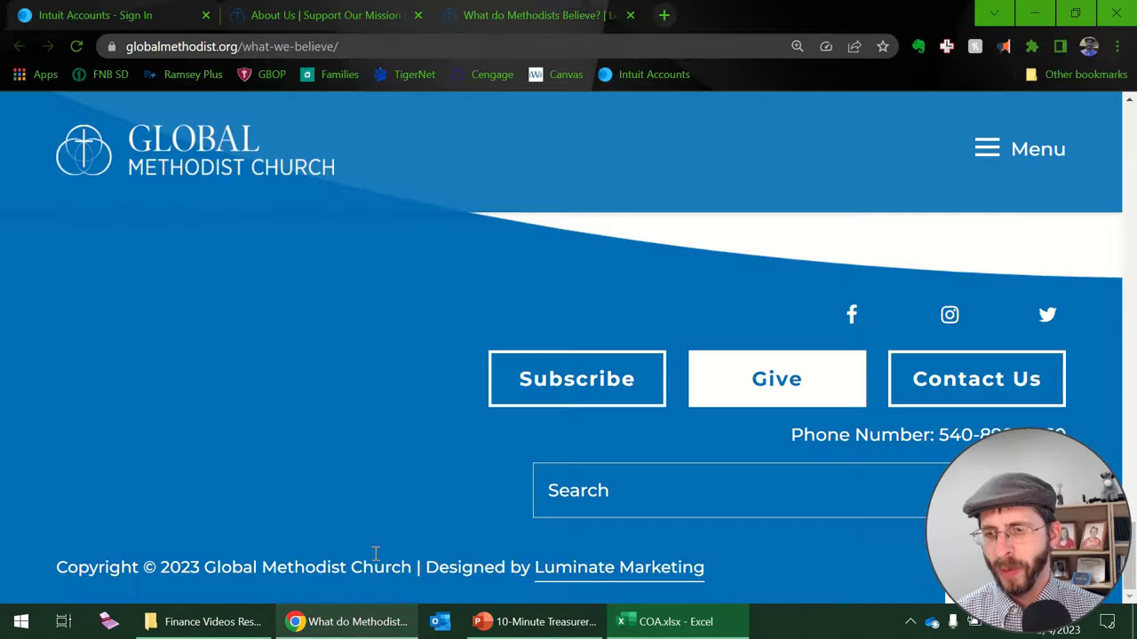
left_click(80, 12)
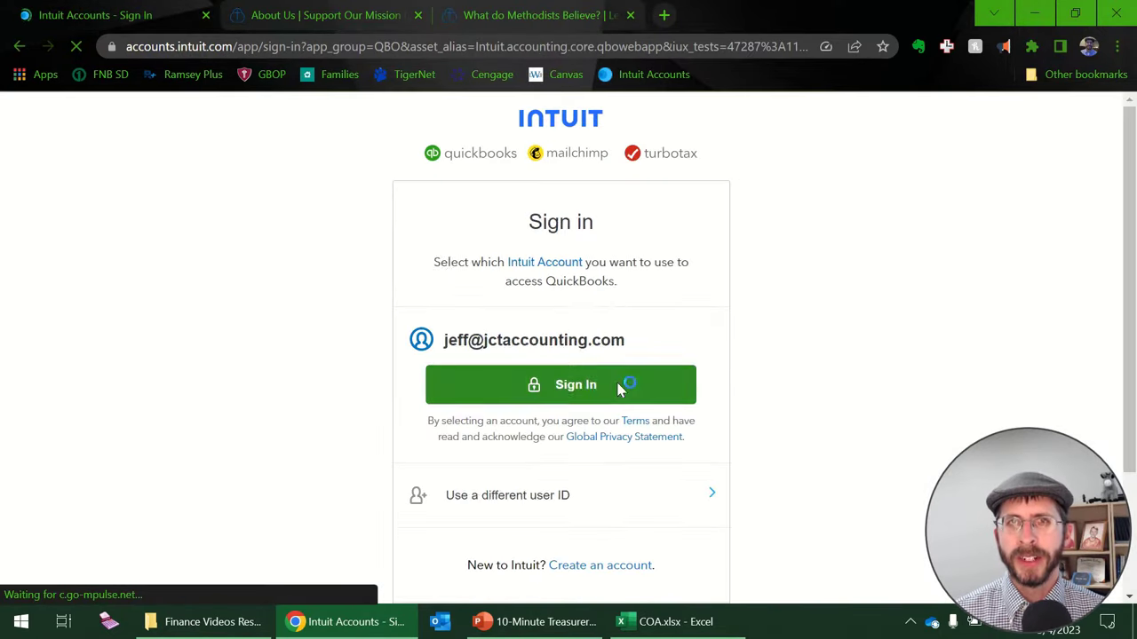
left_click(582, 387)
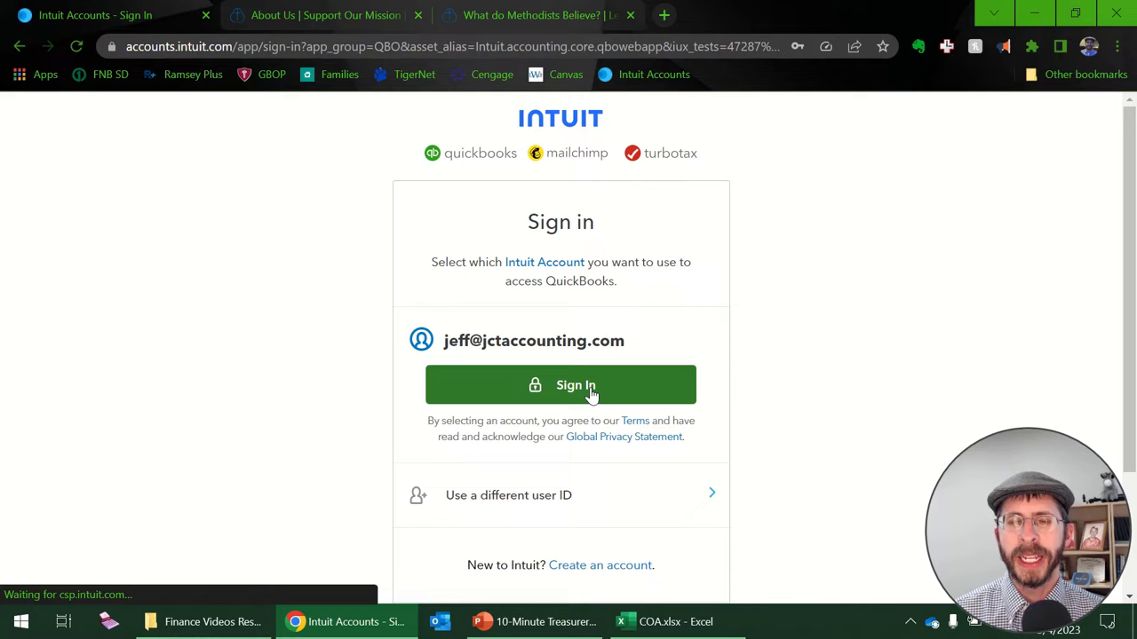
left_click(510, 348)
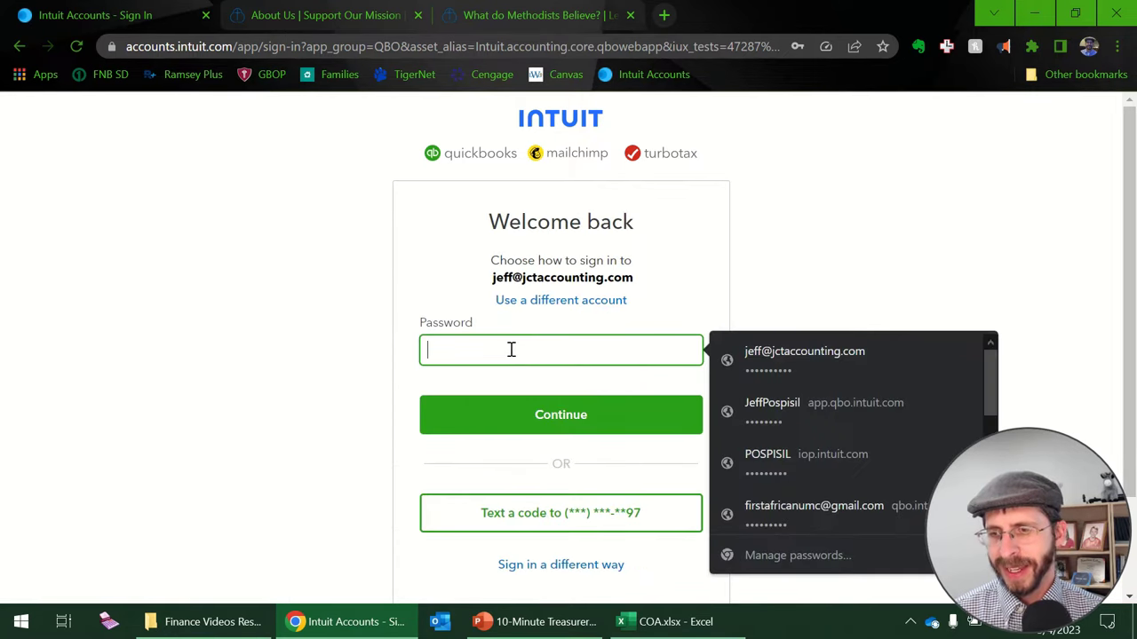
left_click(755, 372)
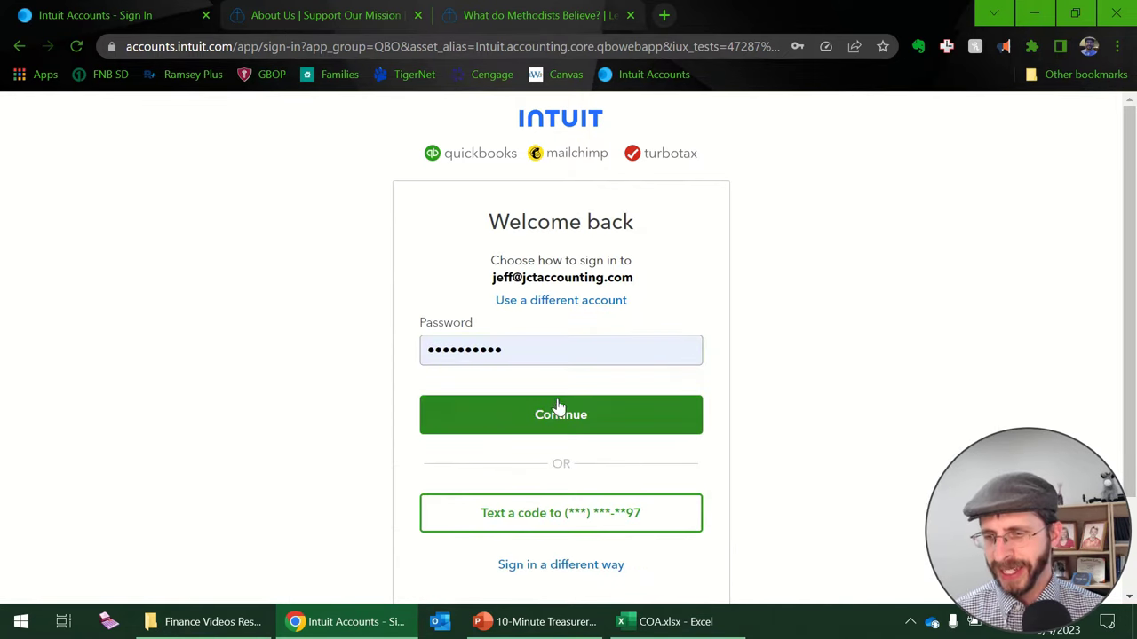
left_click(558, 407)
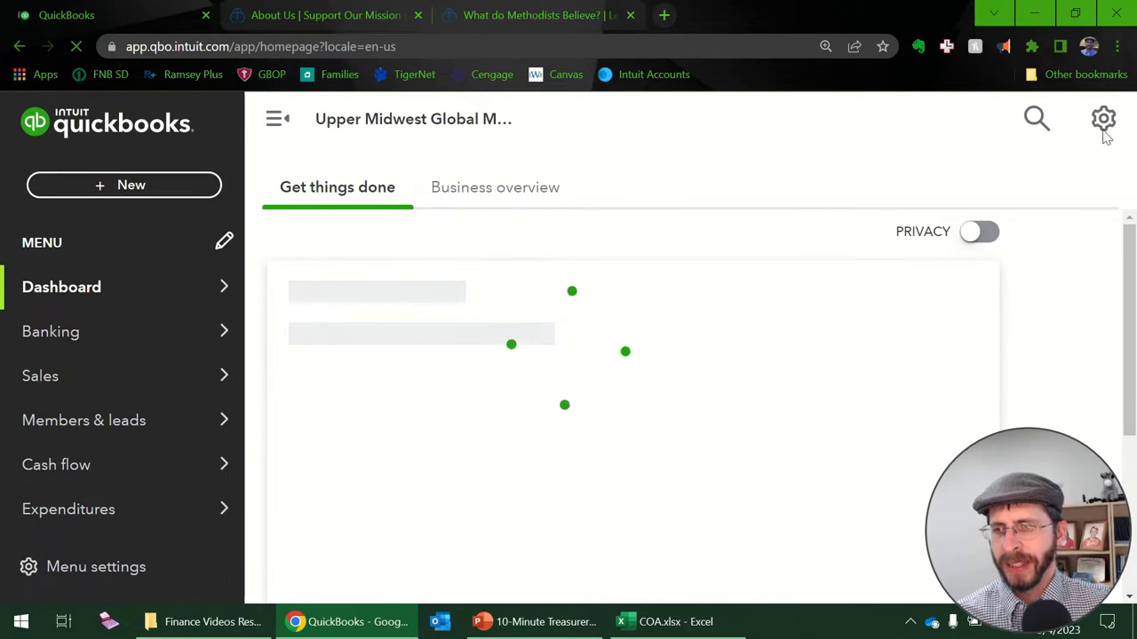
left_click(1102, 125)
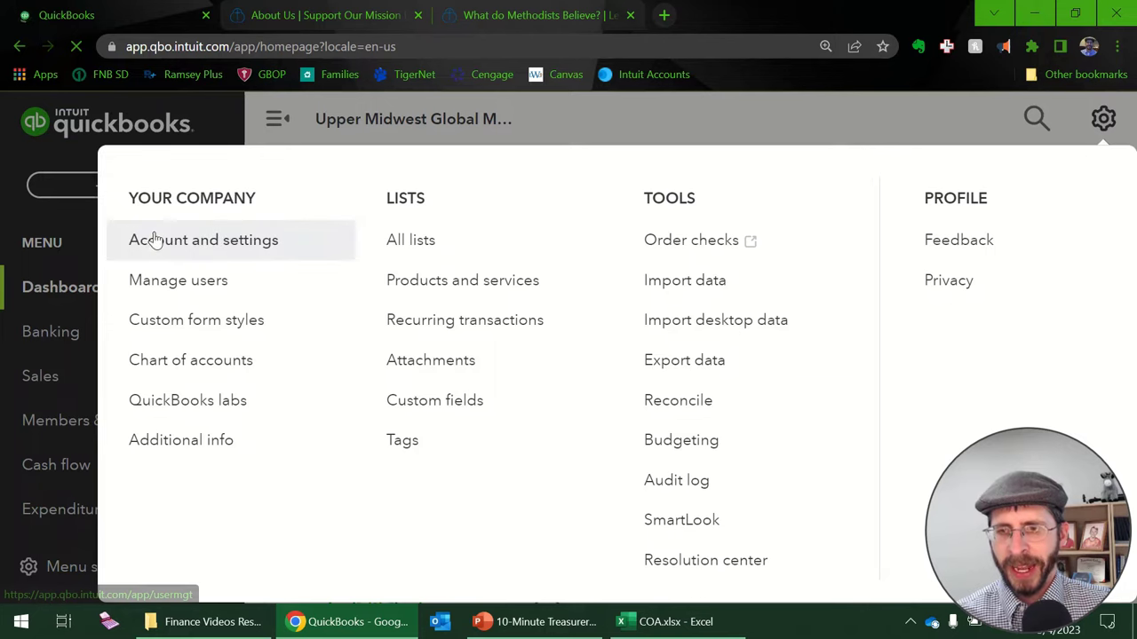
left_click(153, 245)
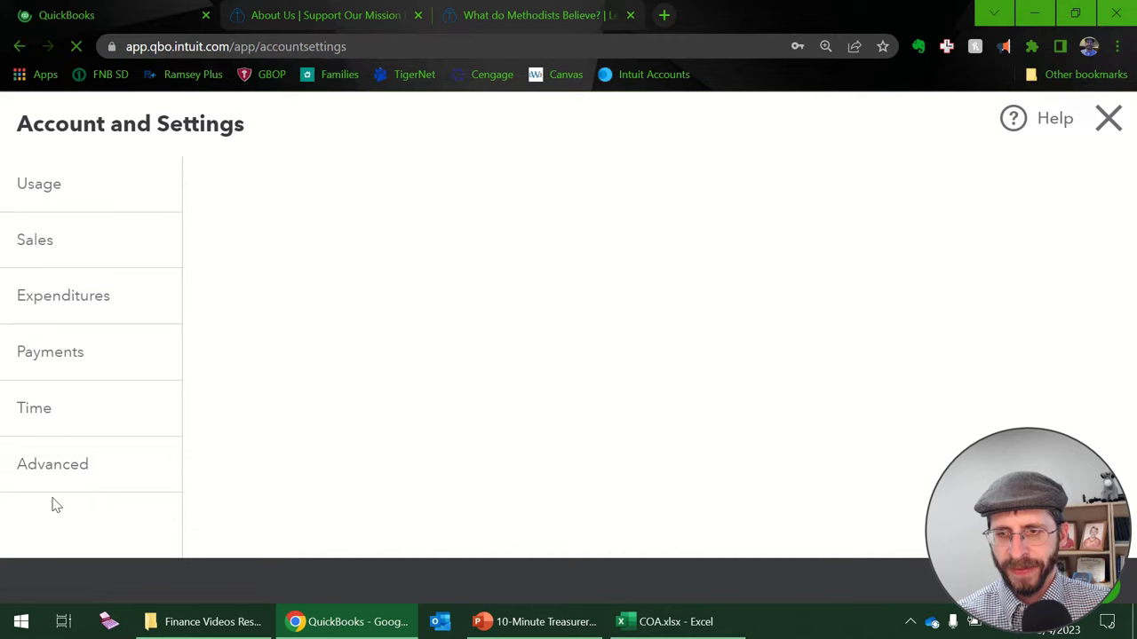
left_click(50, 482)
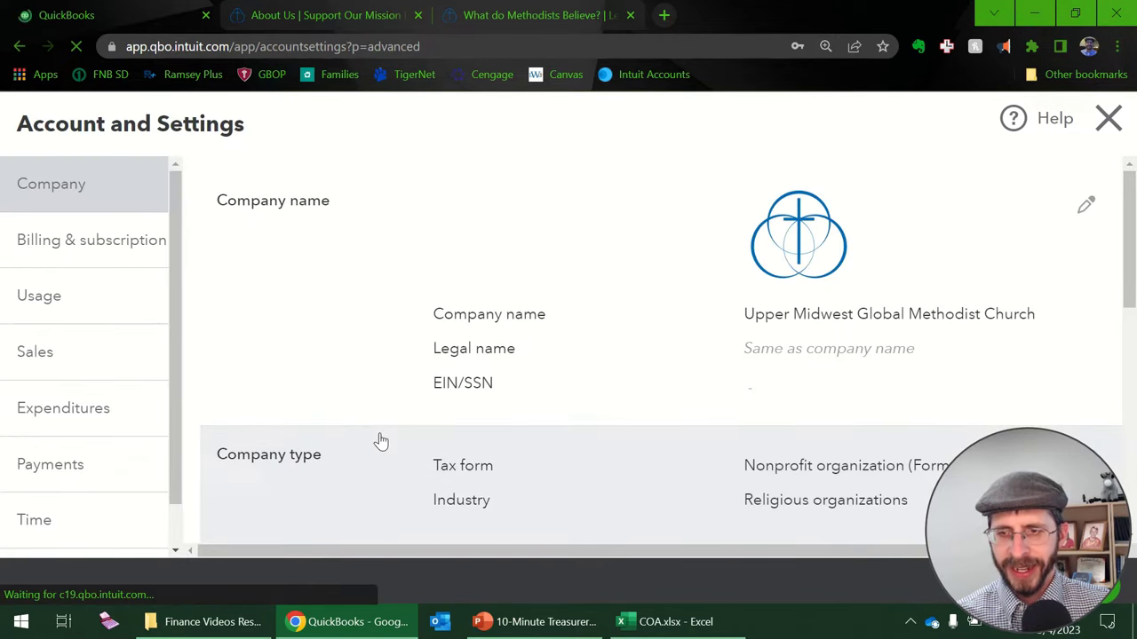
scroll(85, 526, "down", 1)
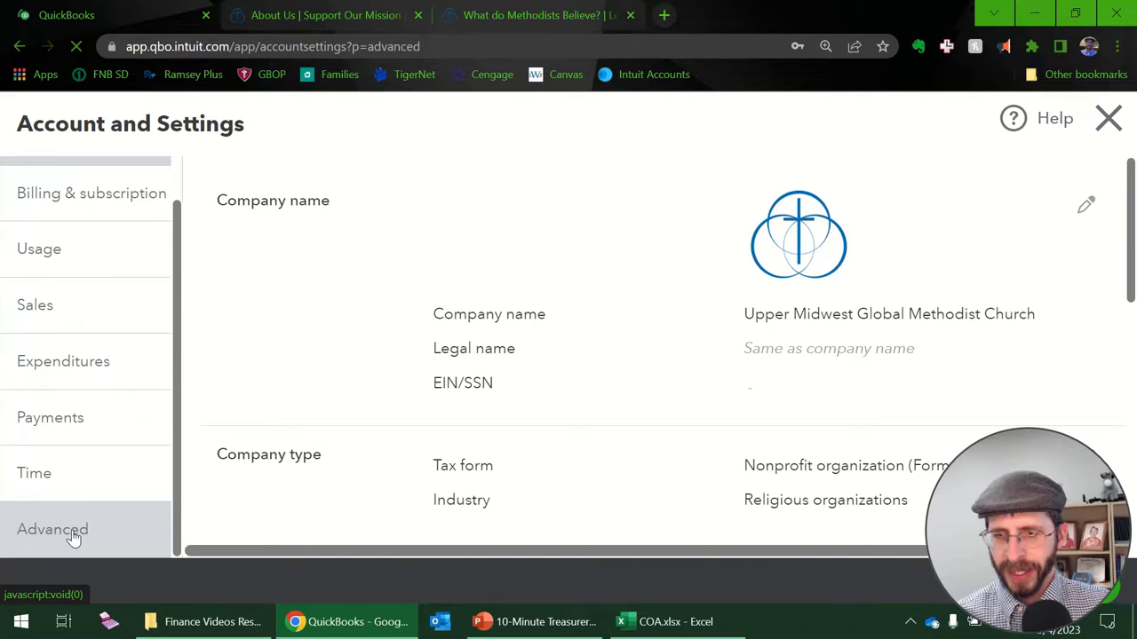
left_click(73, 533)
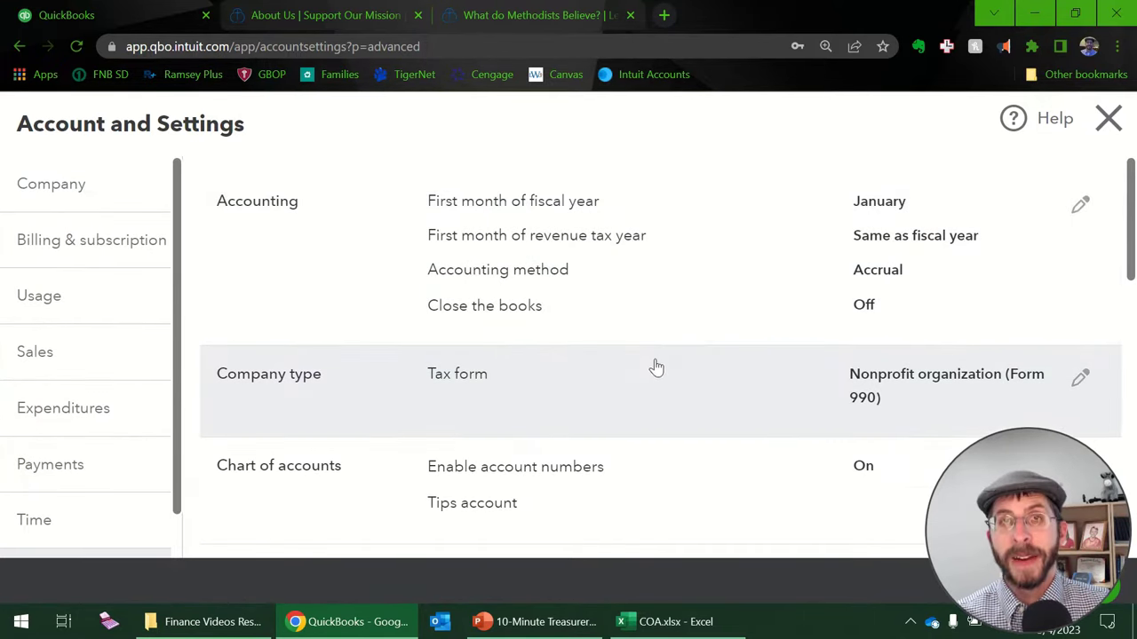
scroll(651, 391, "down", 1)
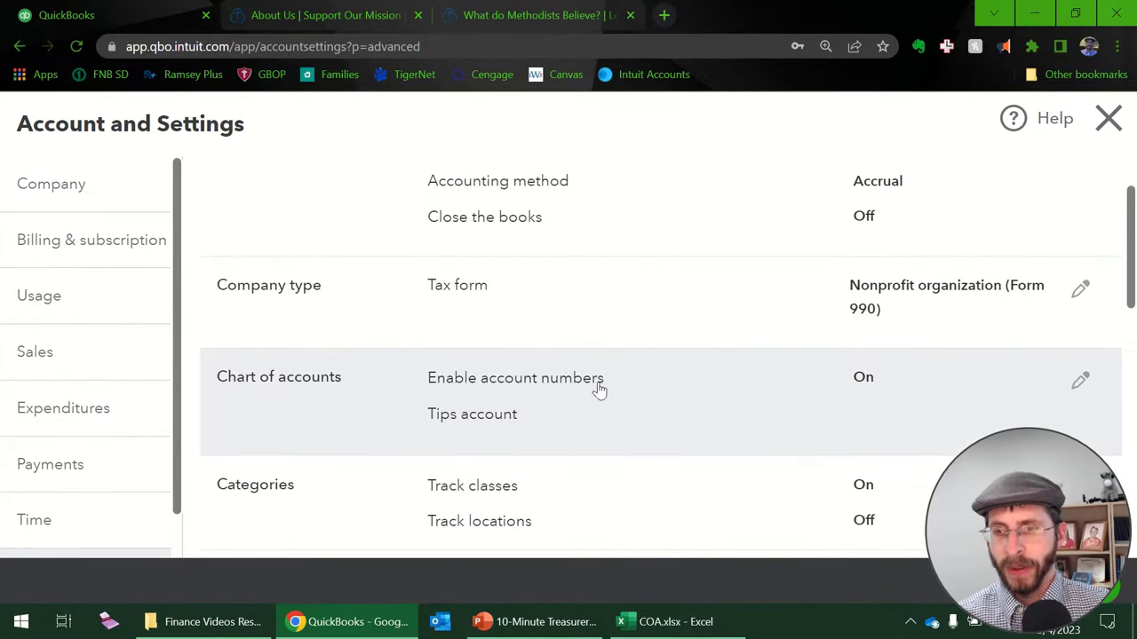
scroll(900, 407, "up", 1)
scroll(903, 409, "down", 1)
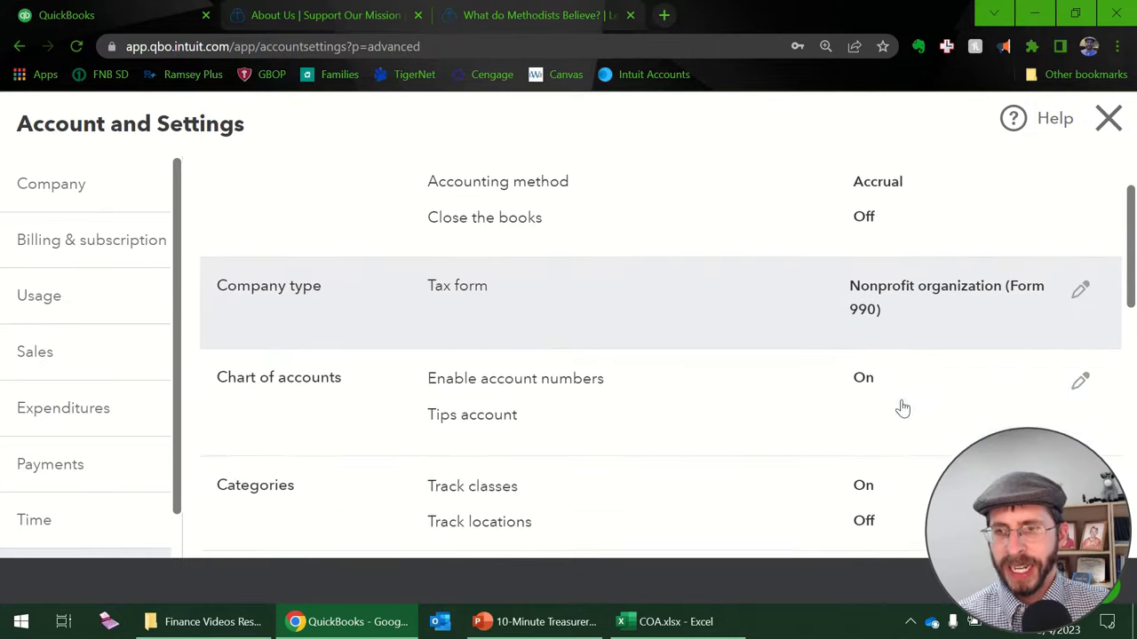
left_click(1081, 383)
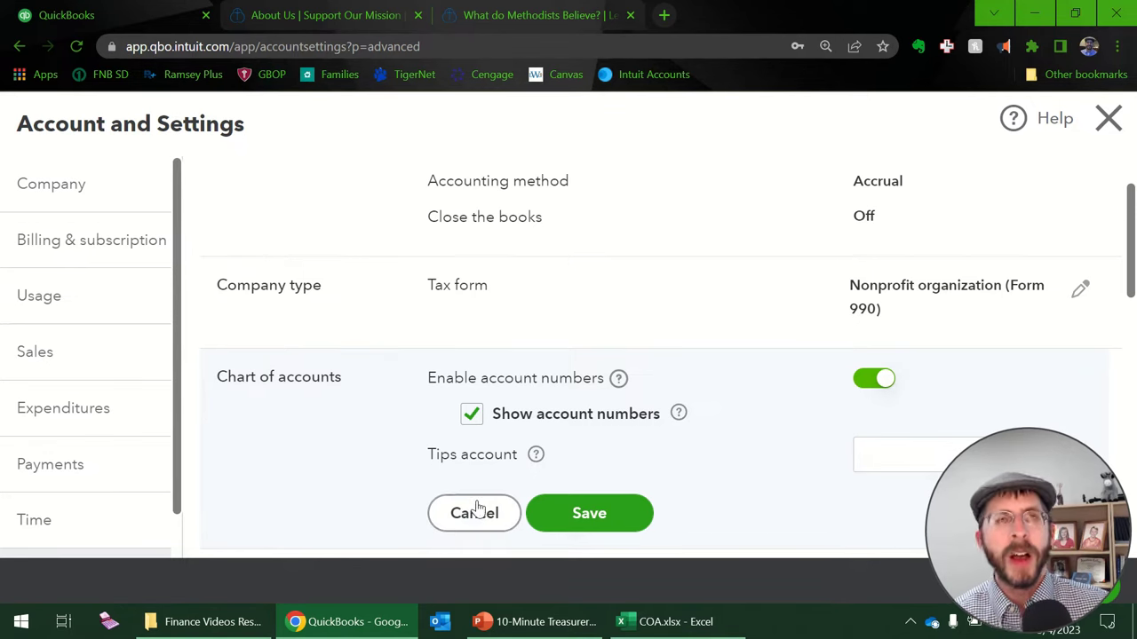
left_click(1109, 121)
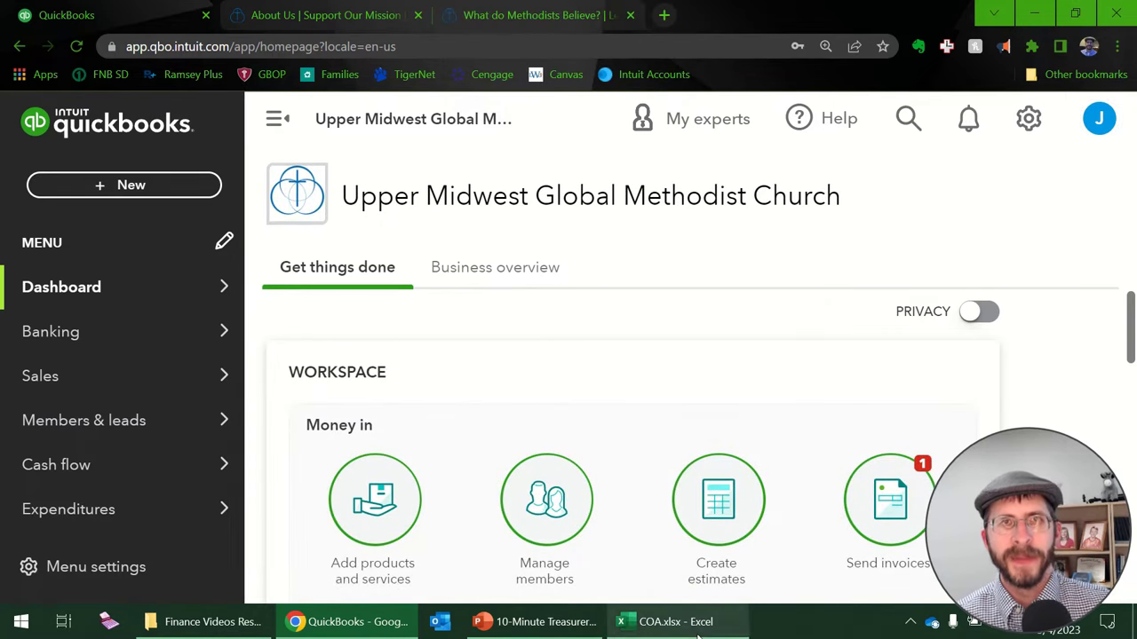
Number Savings 1200, Investment Accounts 1300 and Fixed Assets 1800.
left_click(672, 622)
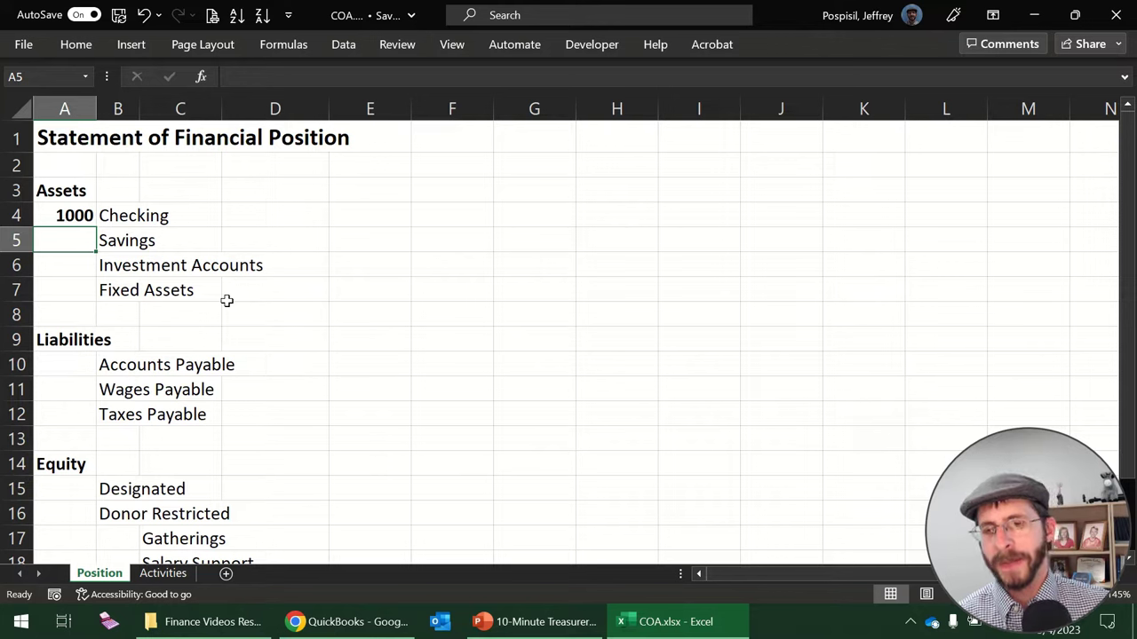
type("1200")
key("Return")
type("130")
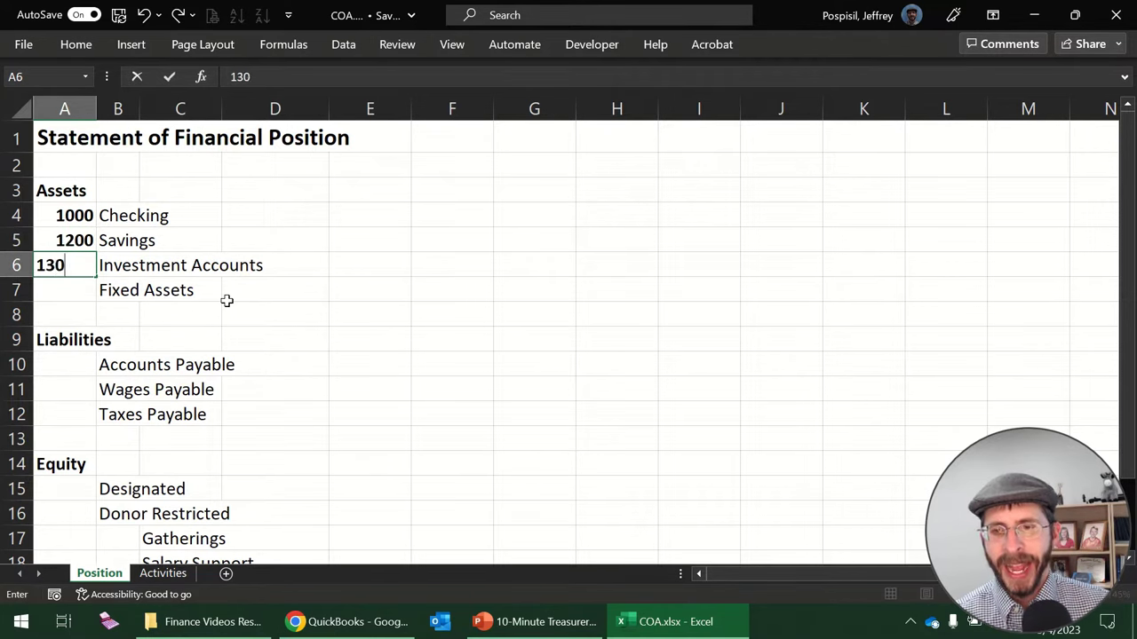
type("0")
key("Return")
type("18")
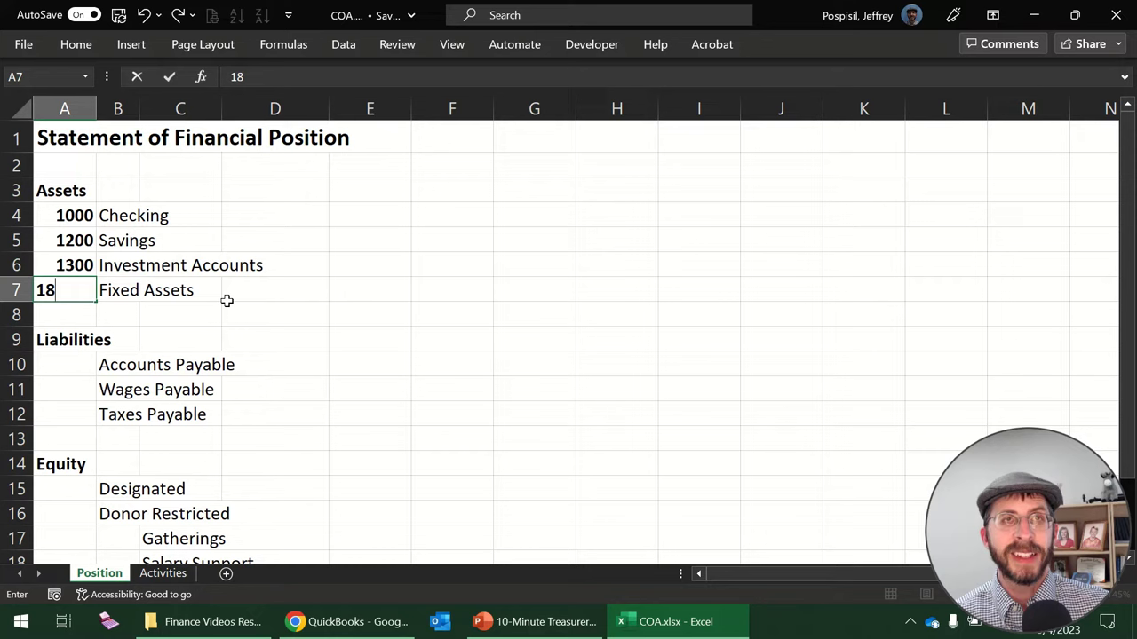
type("00")
key("Return")
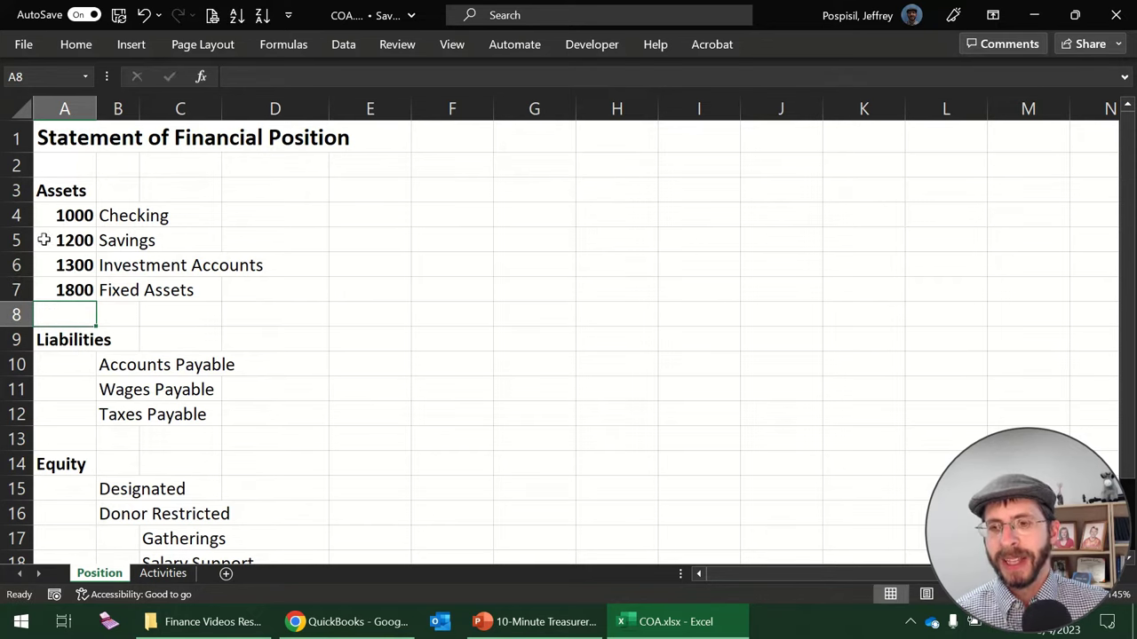
Insert two blank rows below Checking.
left_click(13, 241)
left_click_drag(12, 241, 11, 260)
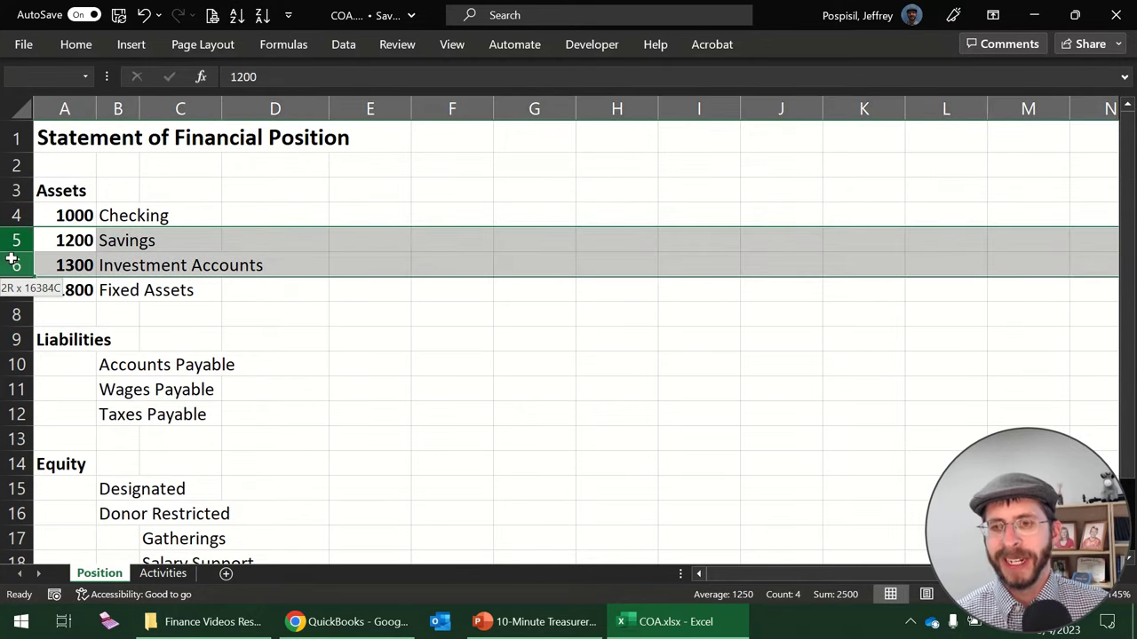
right_click(89, 256)
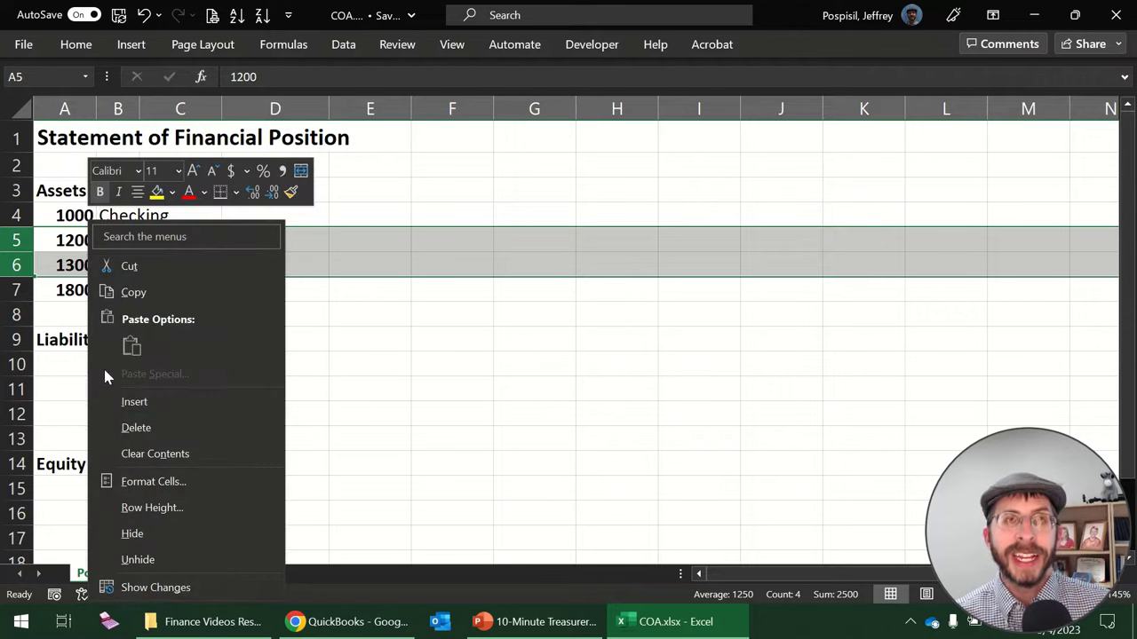
left_click(119, 399)
left_click(165, 264)
Add Main Checking and Secret Checking as sub-account names under Checking.
left_click(171, 240)
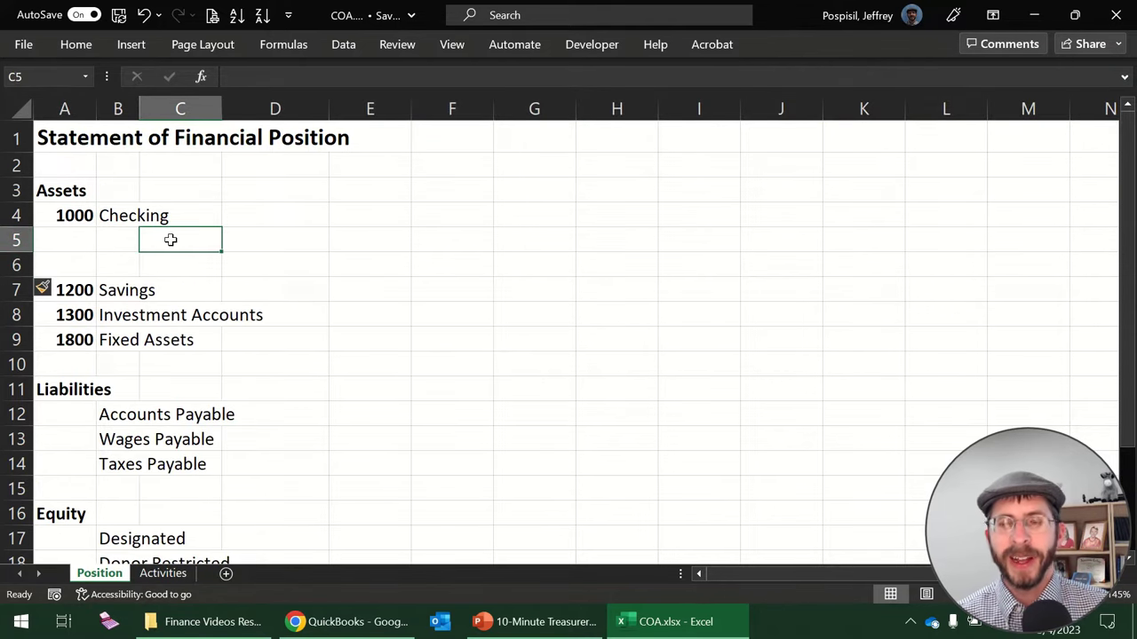
type("M")
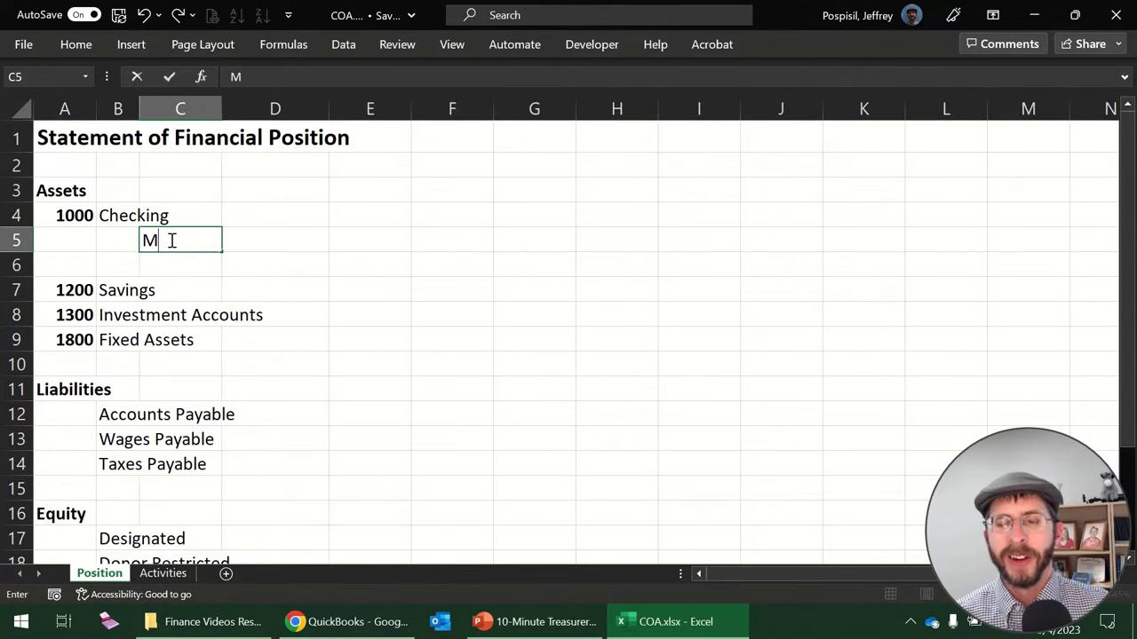
type("ain Checking")
key("Return")
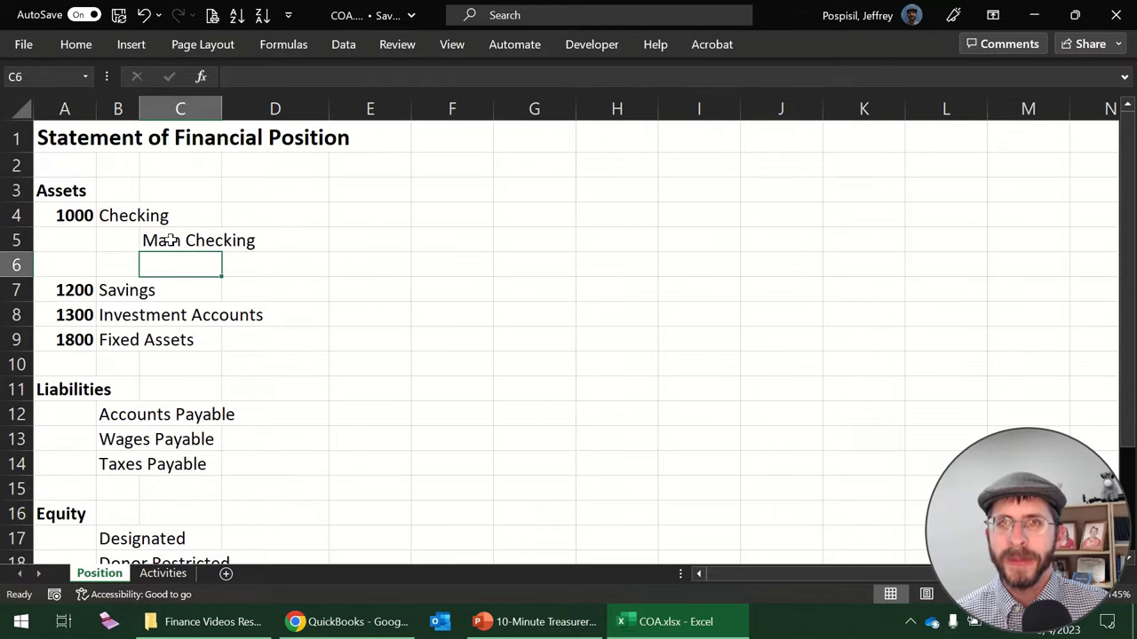
type("Secret Checking")
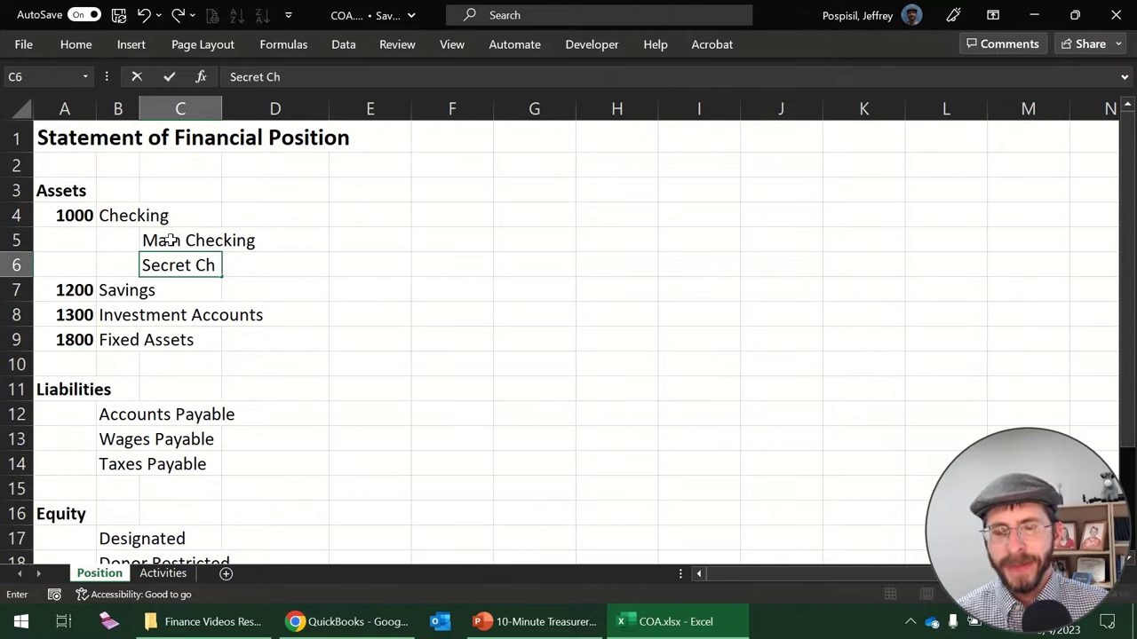
key("Return")
Give Main Checking number 1005 and Secret Checking number 1010.
key("Up")
key("Up")
key("Left")
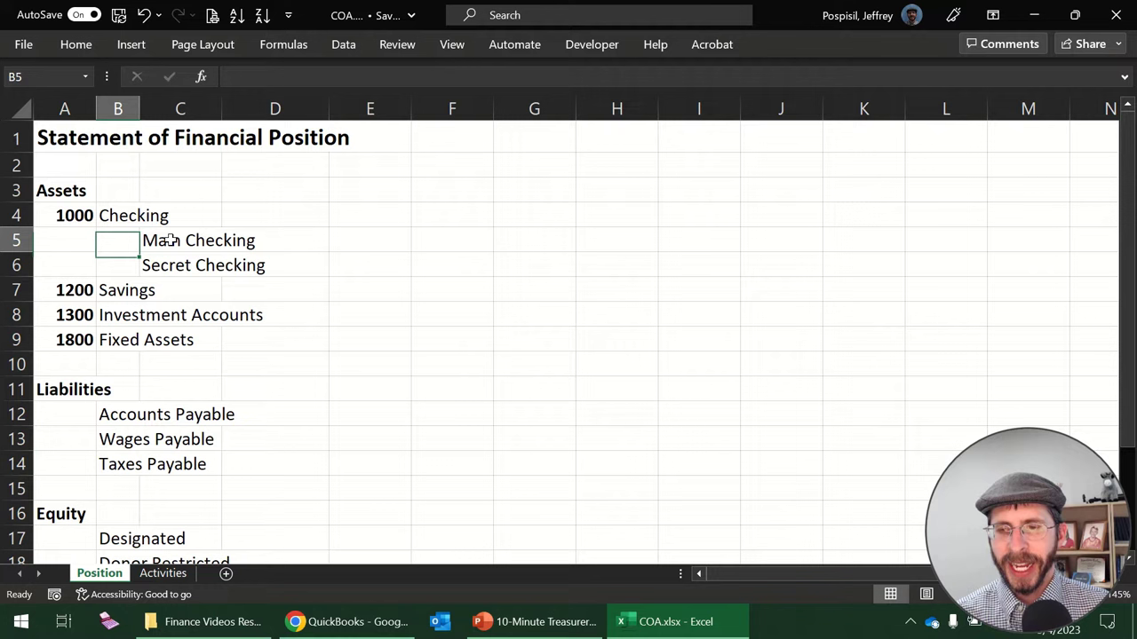
type("1005")
key("Return")
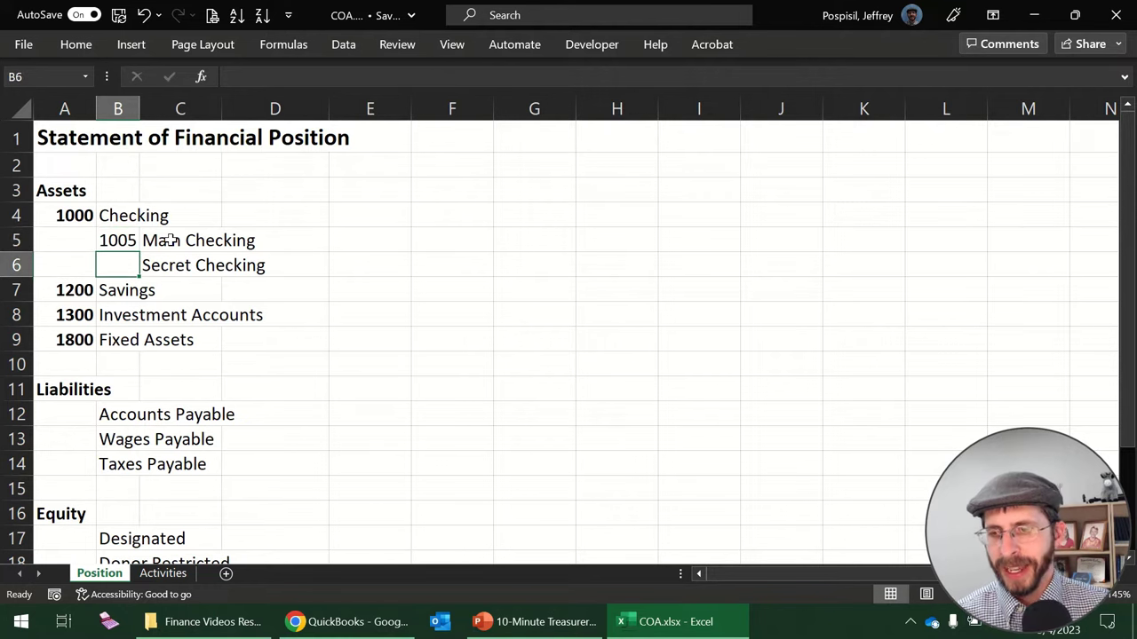
type("1010")
key("Return")
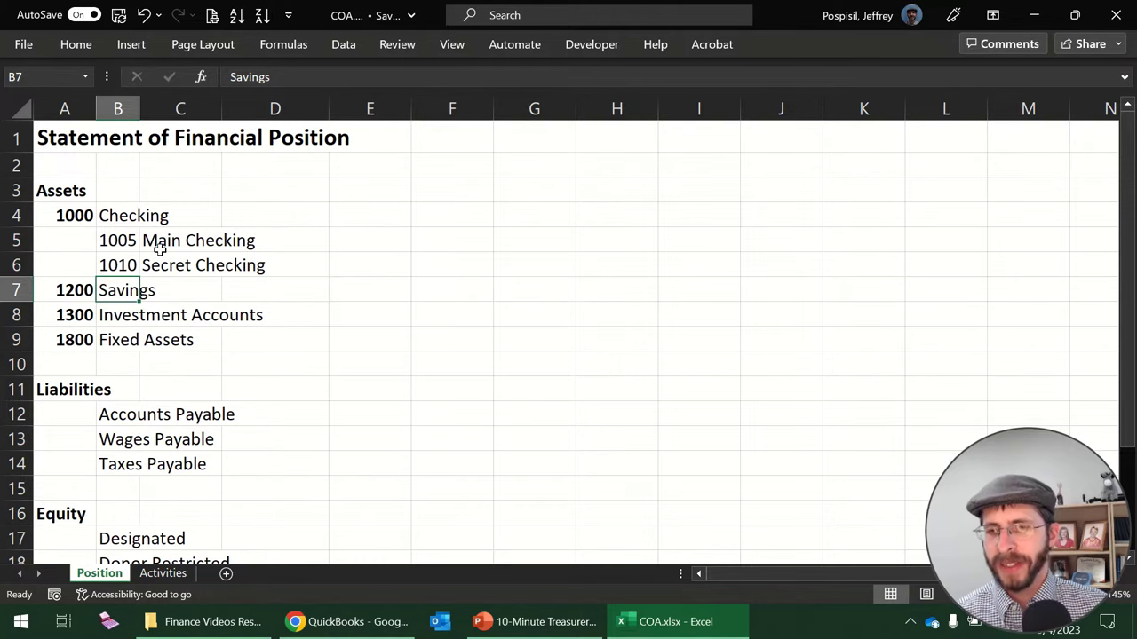
scroll(150, 320, "down", 2)
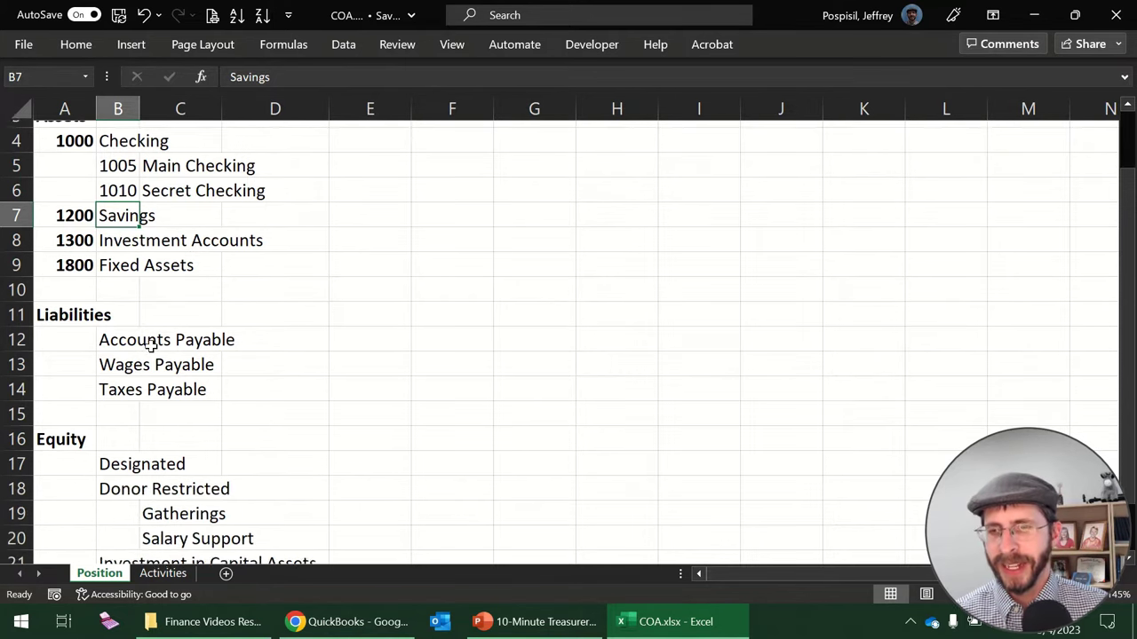
Number Accounts Payable 2000, Wages Payable 2100 and Taxes Payable 2150, fixing typos.
left_click(66, 267)
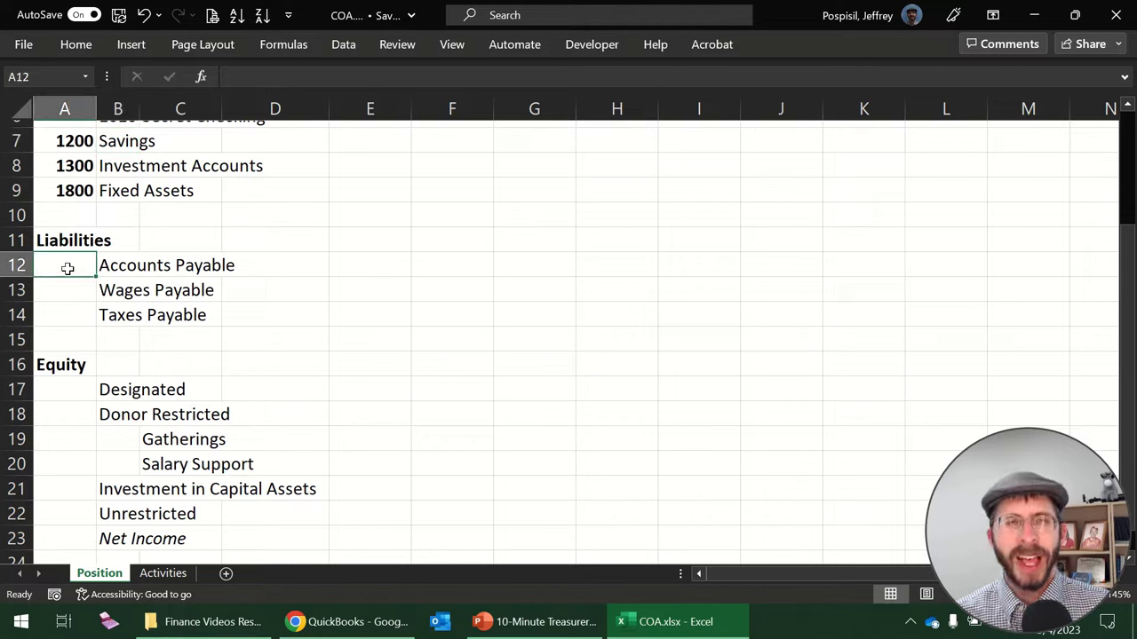
type("2000")
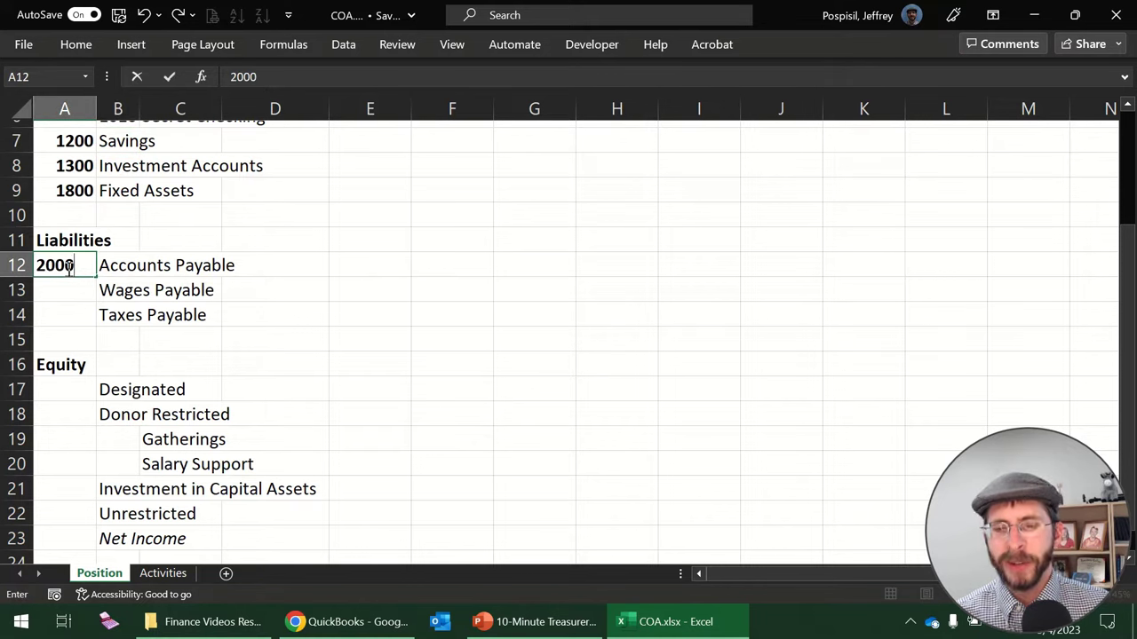
key("Return")
type("20")
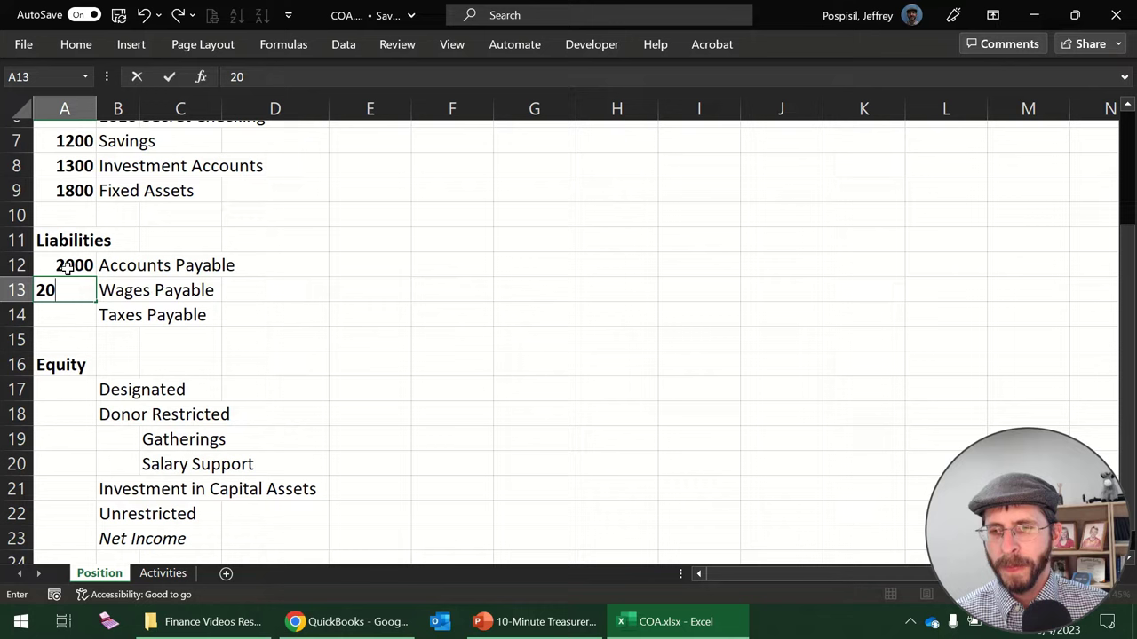
key("BackSpace")
type("100")
key("Return")
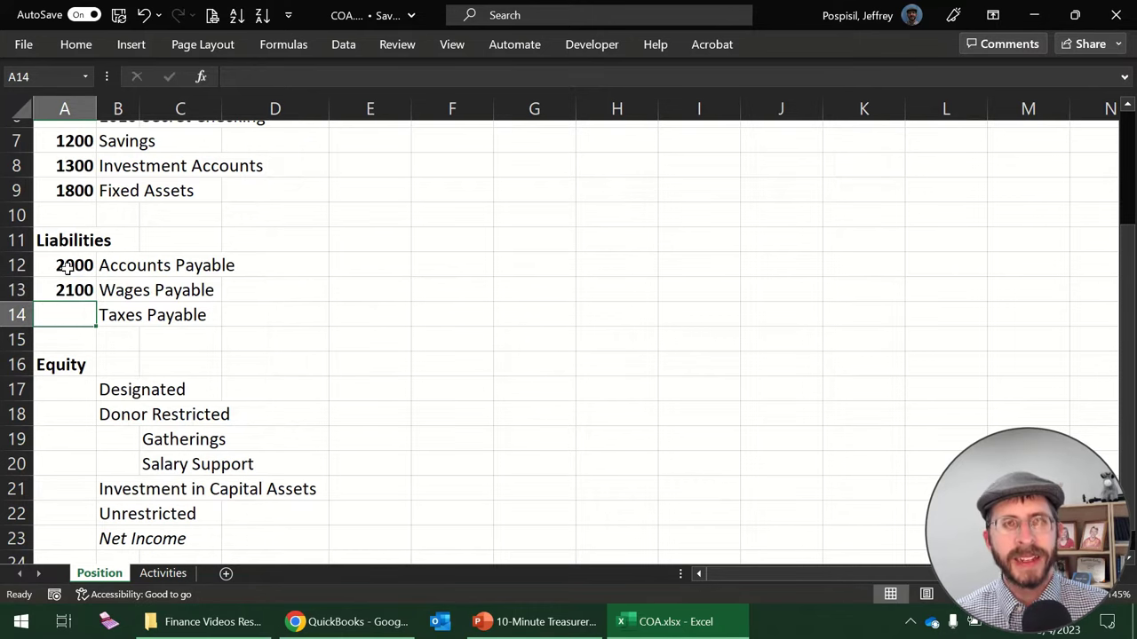
type("21")
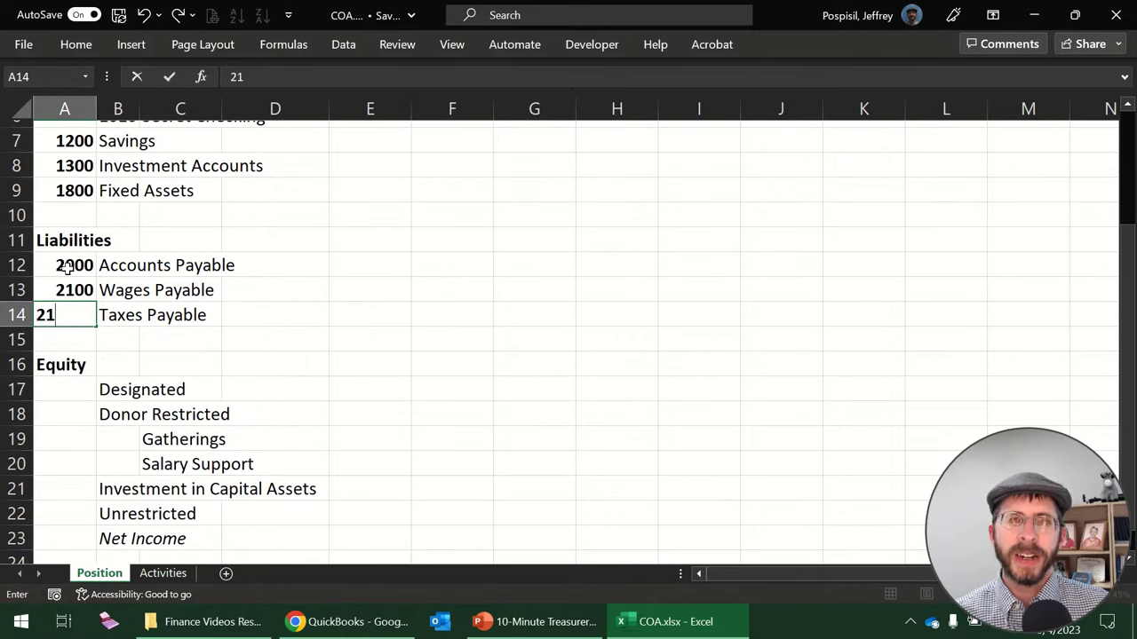
type("050==")
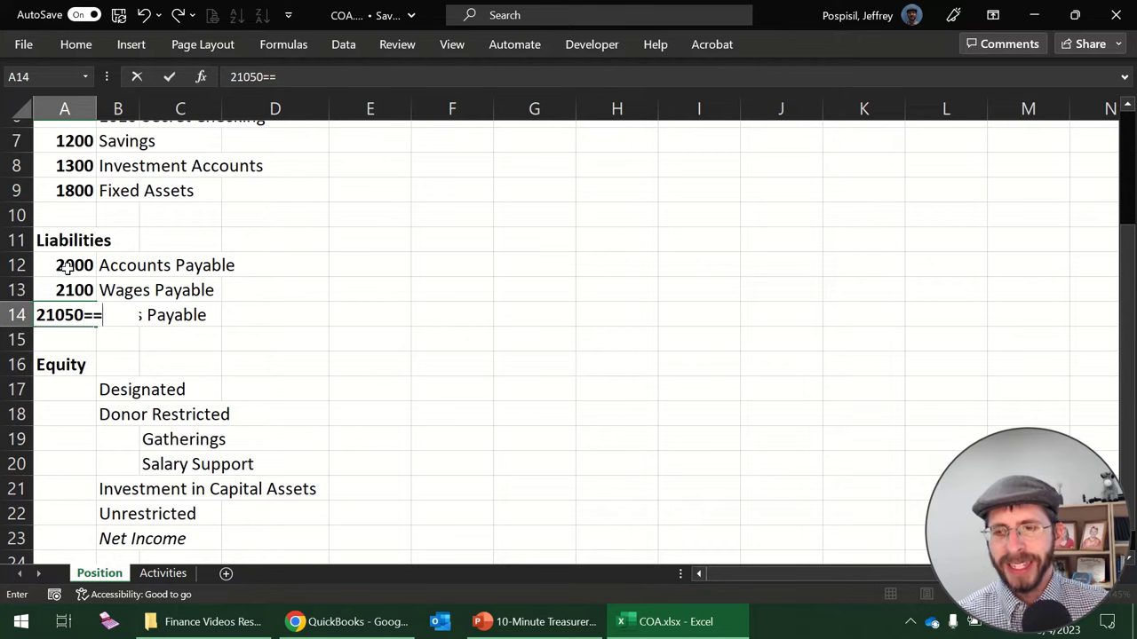
key("BackSpace")
key("BackSpace")
key("BackSpace")
type("50")
key("Return")
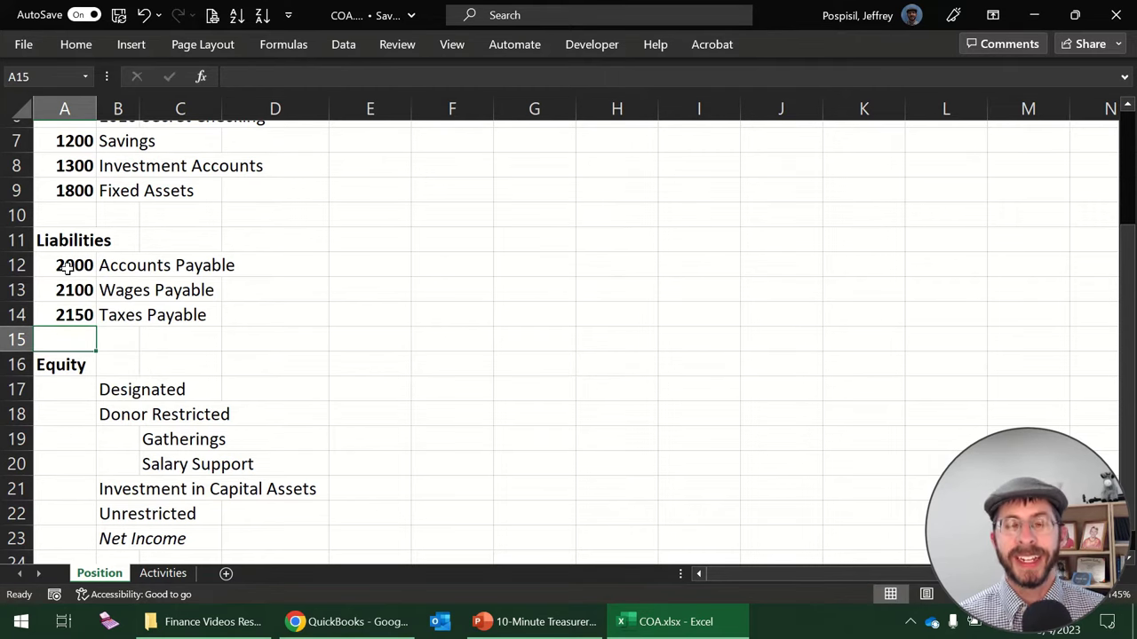
Select the numbered Liabilities block and then the Assets block.
scroll(142, 391, "down", 2)
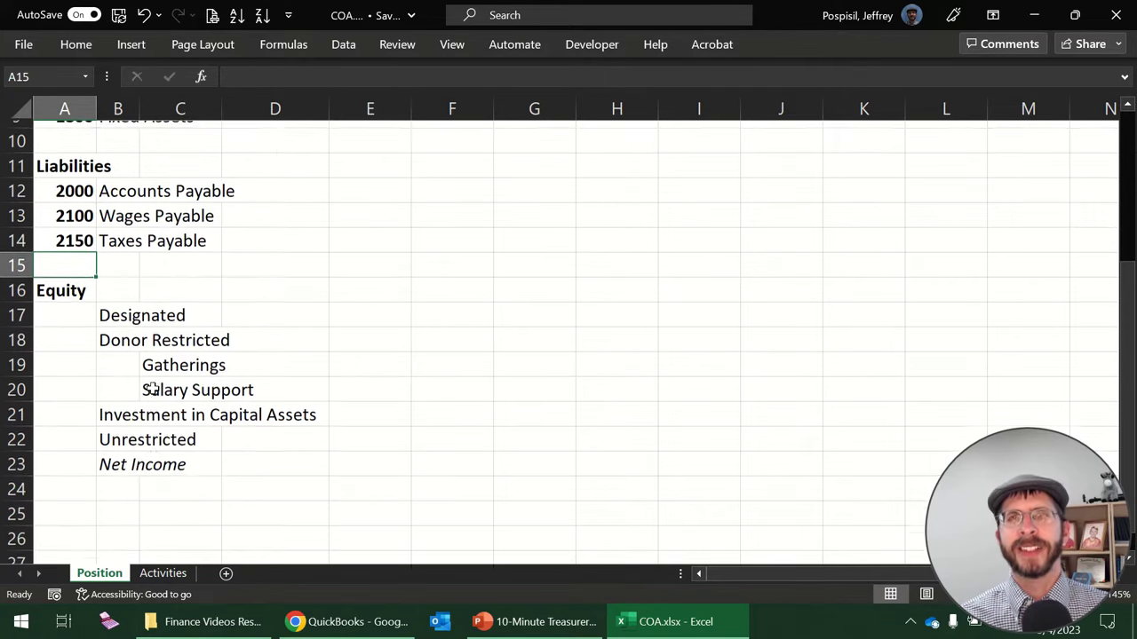
scroll(144, 355, "up", 3)
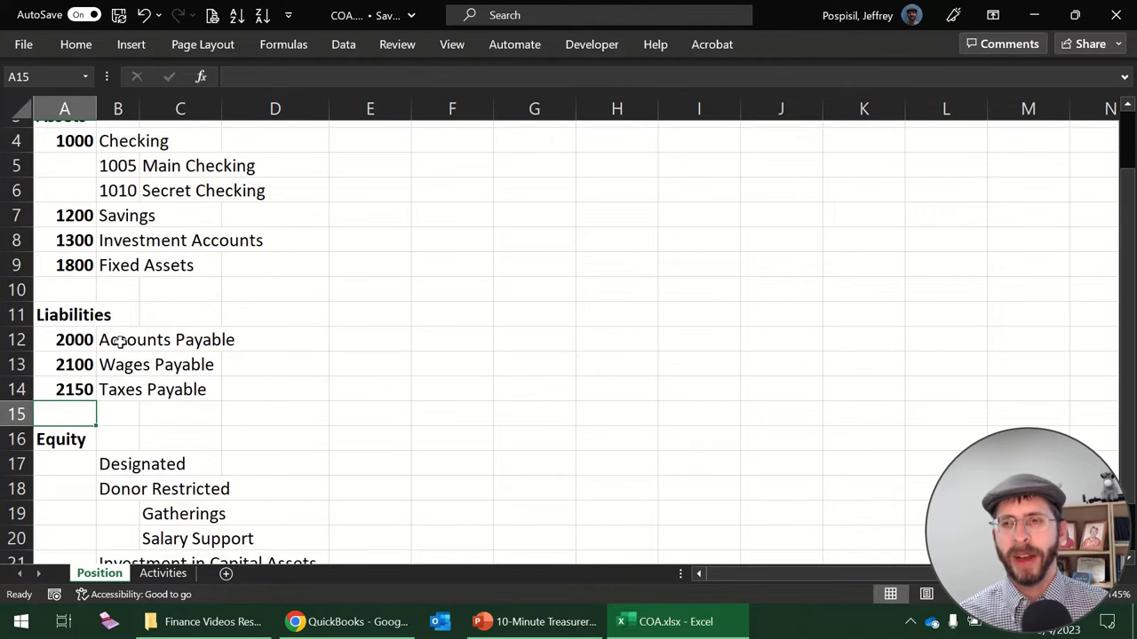
left_click_drag(57, 309, 193, 389)
scroll(193, 389, "up", 1)
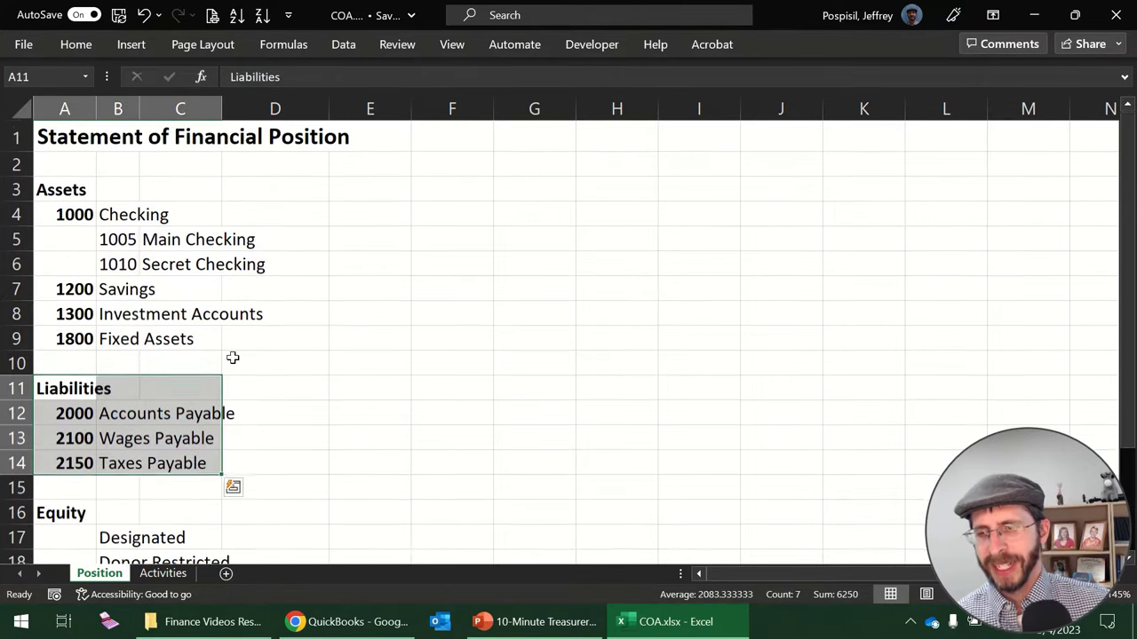
left_click_drag(44, 190, 199, 340)
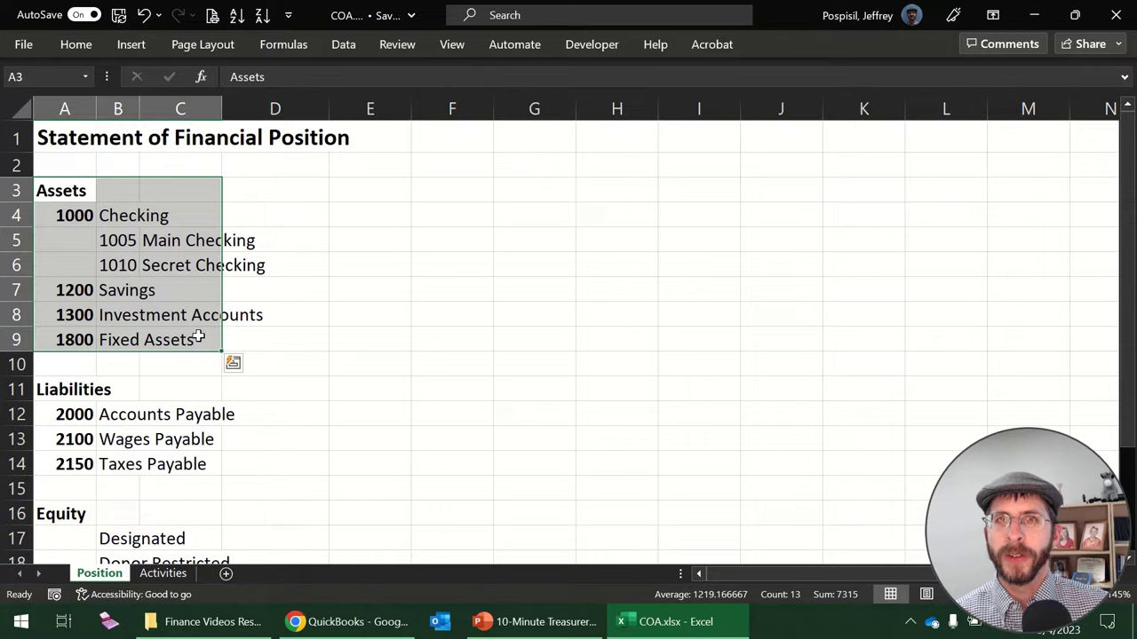
Insert two blank rows below Designated in the Equity section.
scroll(144, 431, "down", 2)
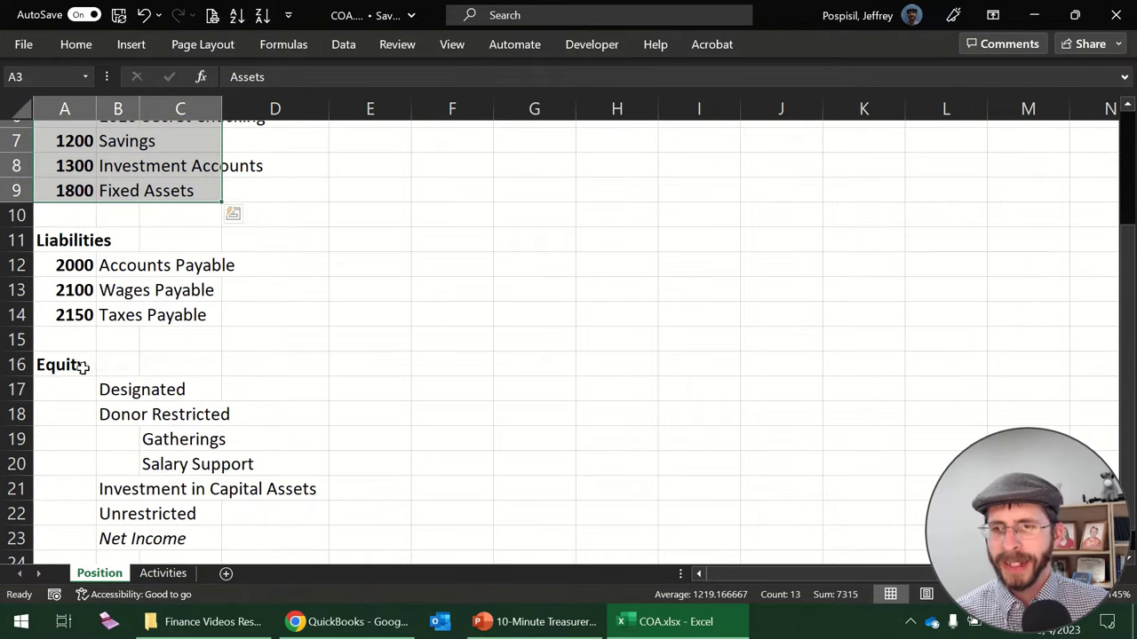
left_click(79, 365)
scroll(115, 373, "down", 2)
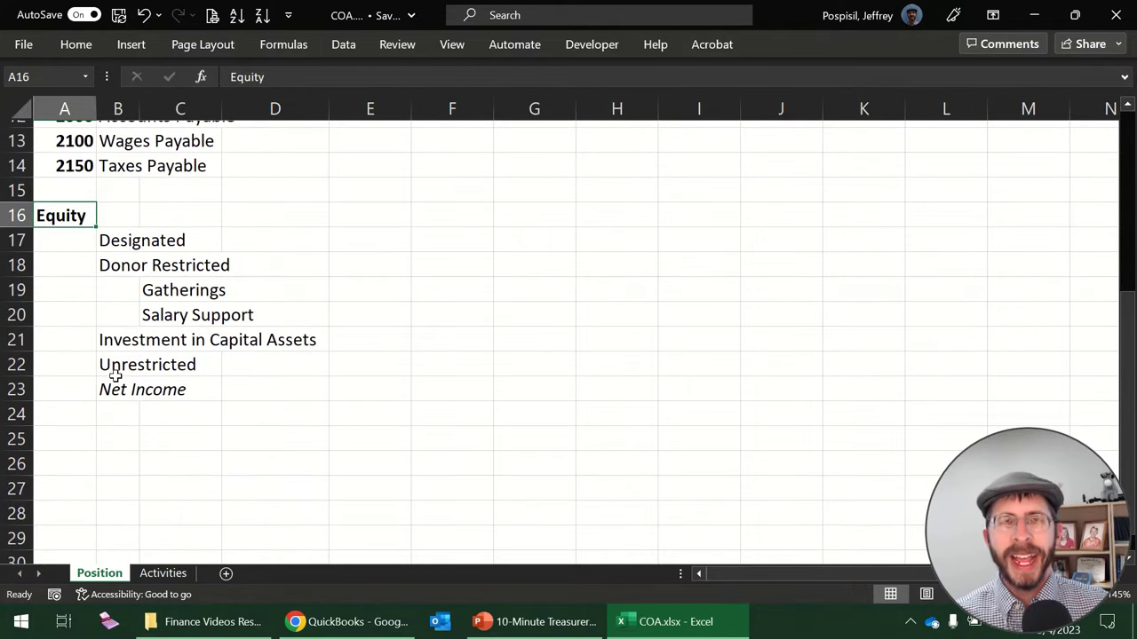
left_click(63, 241)
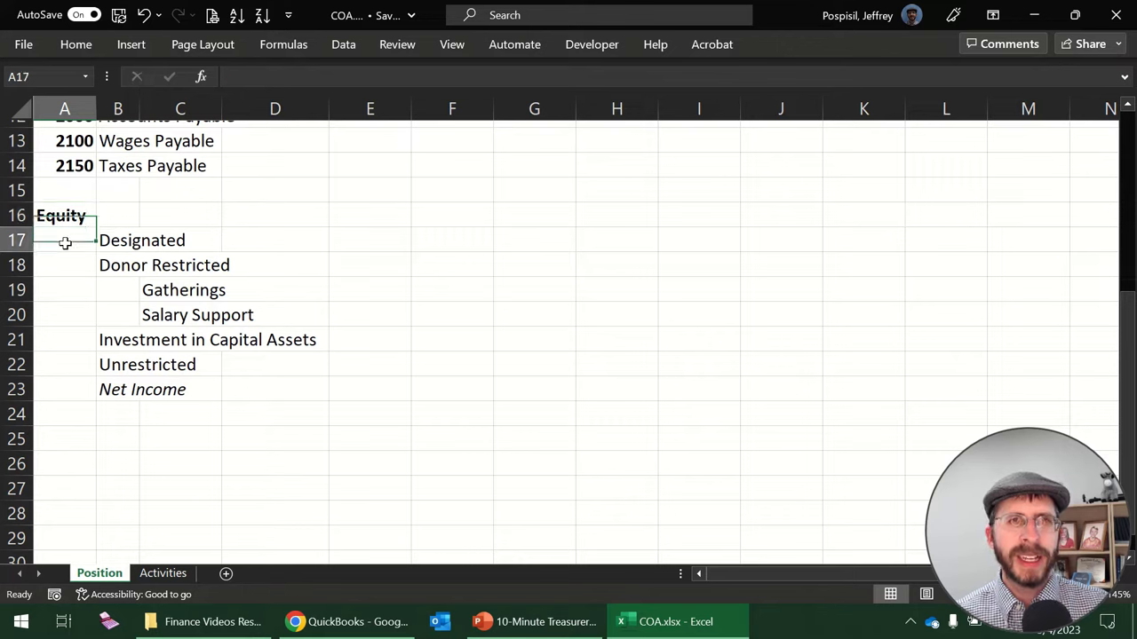
left_click(16, 264)
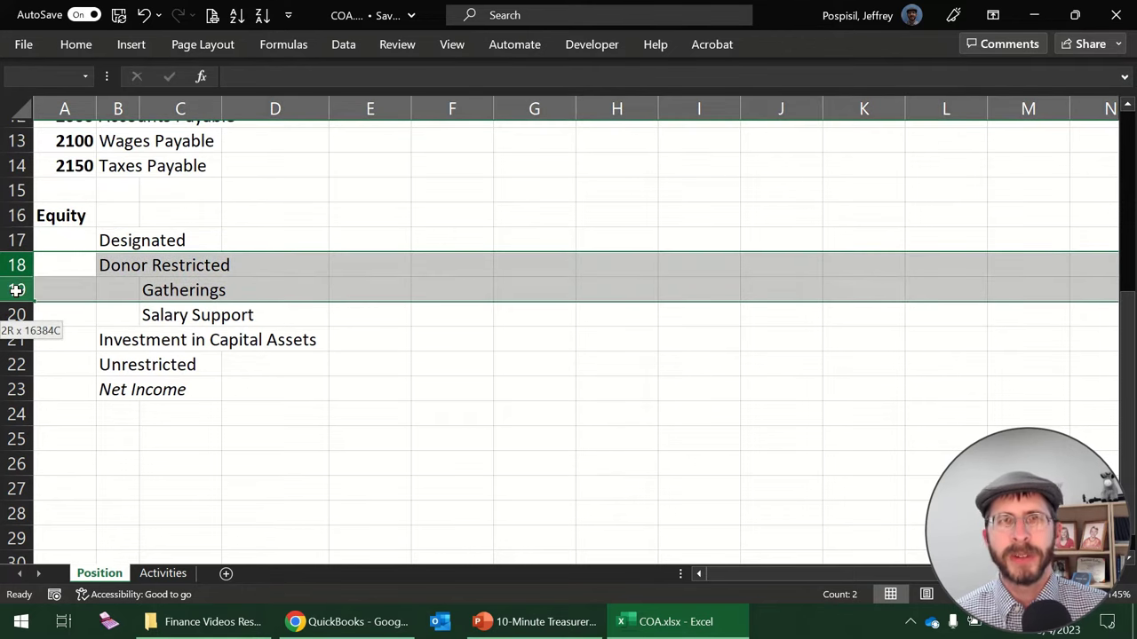
left_click_drag(16, 289, 63, 279)
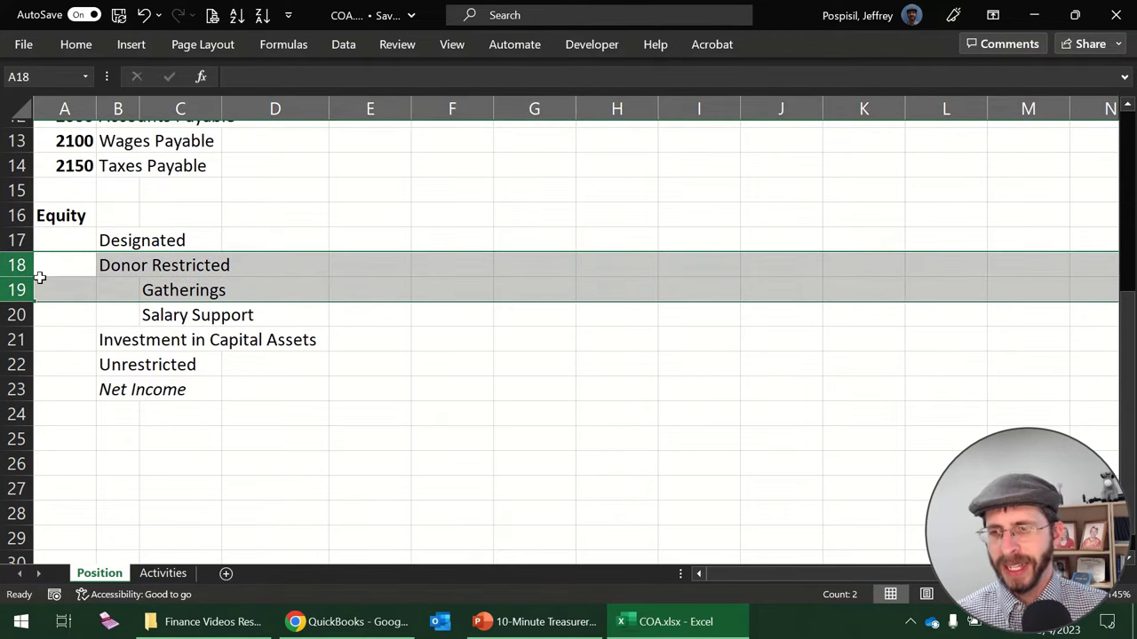
right_click(39, 275)
left_click(86, 402)
Enter New Churches and Project X in the new rows under Designated.
left_click(120, 315)
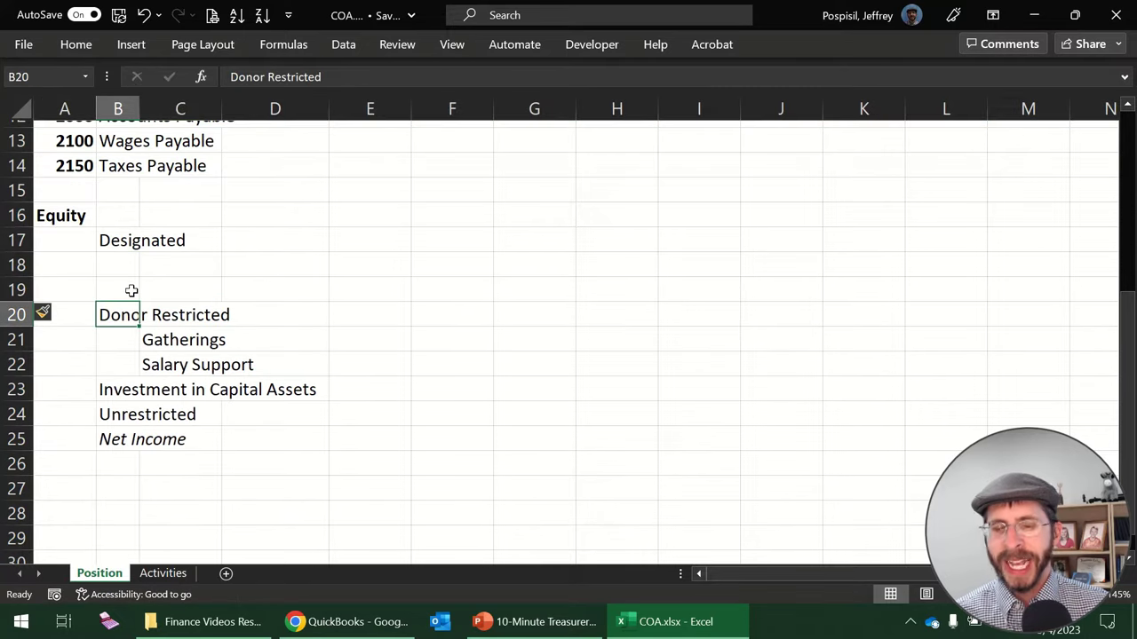
left_click(164, 262)
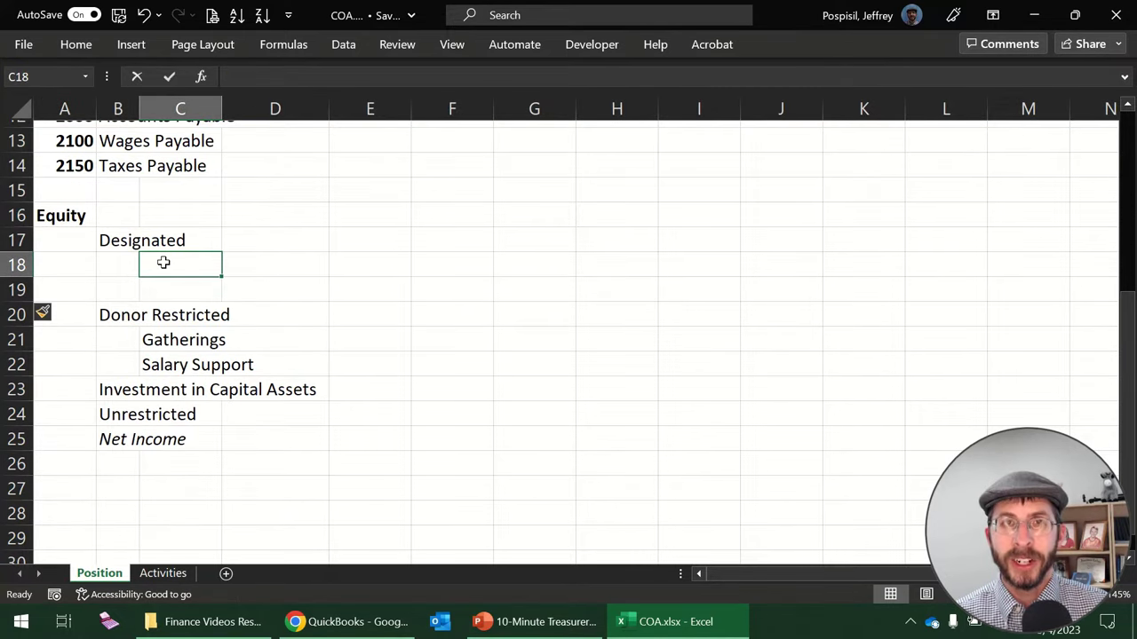
type("New Churches")
key("Return")
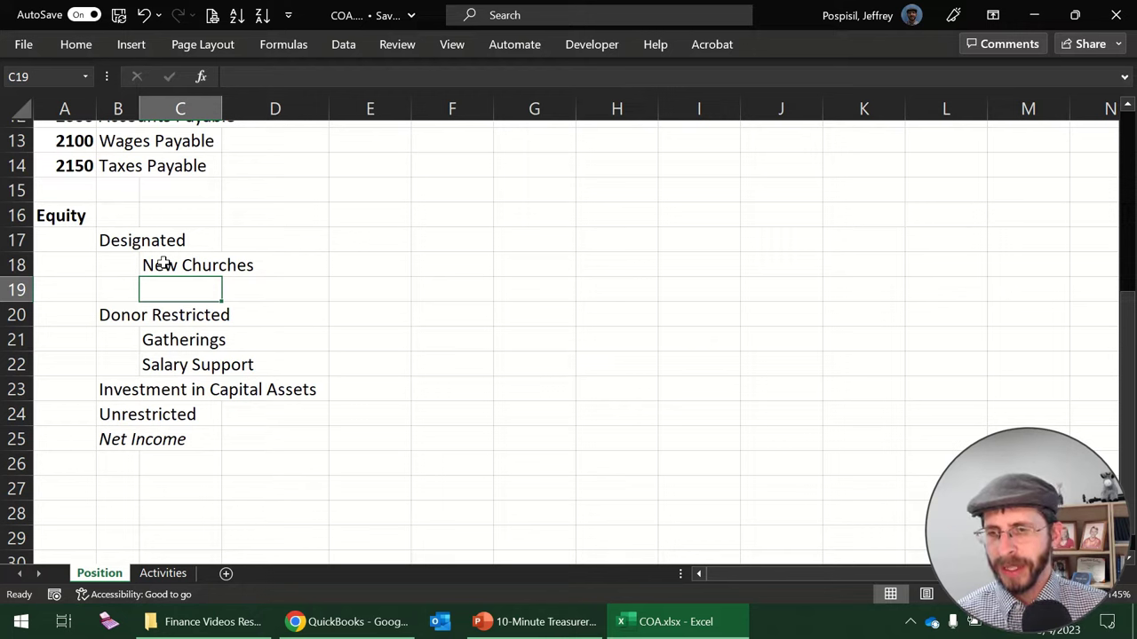
type("Proje")
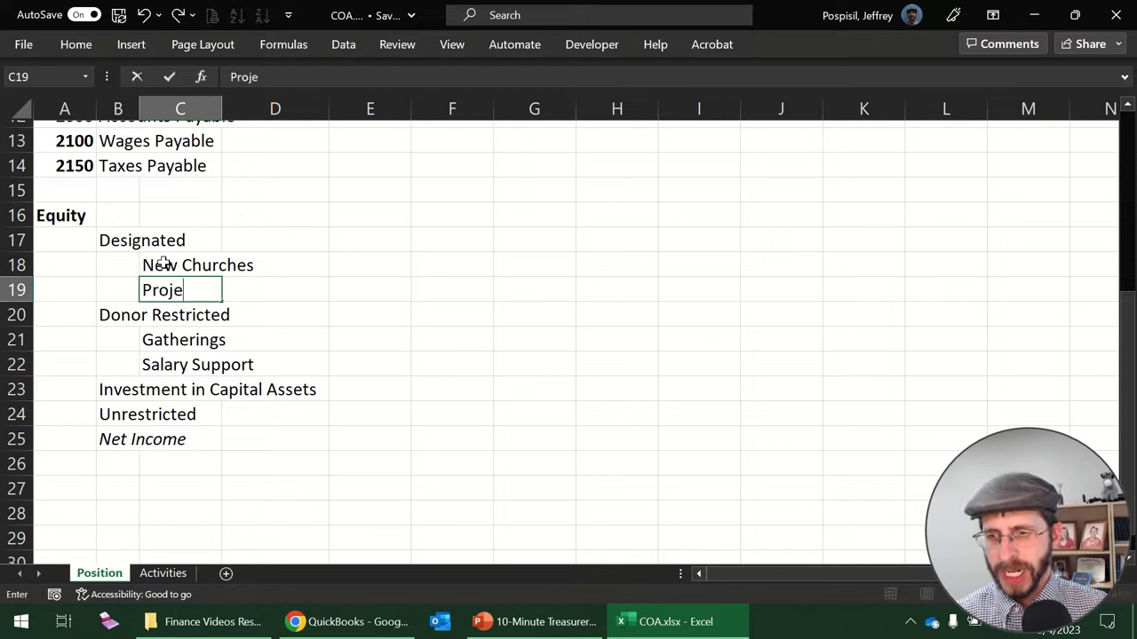
type("ct X")
key("Return")
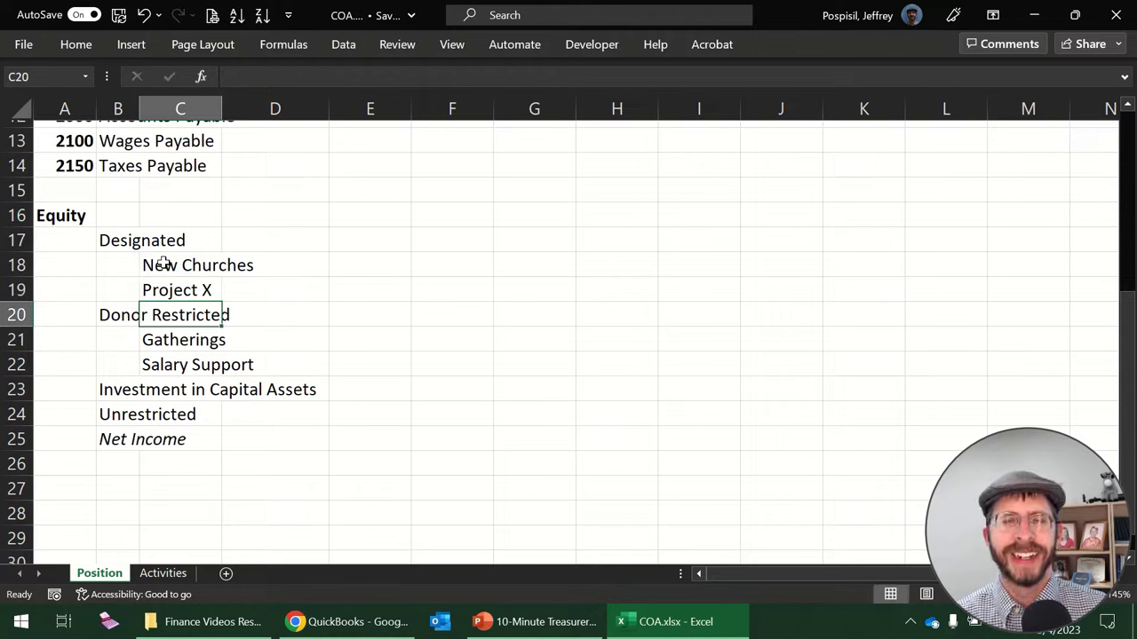
Select Donor Restricted, its Gatherings and Salary Support sub-accounts, and Investment in Capital Assets.
left_click(115, 315)
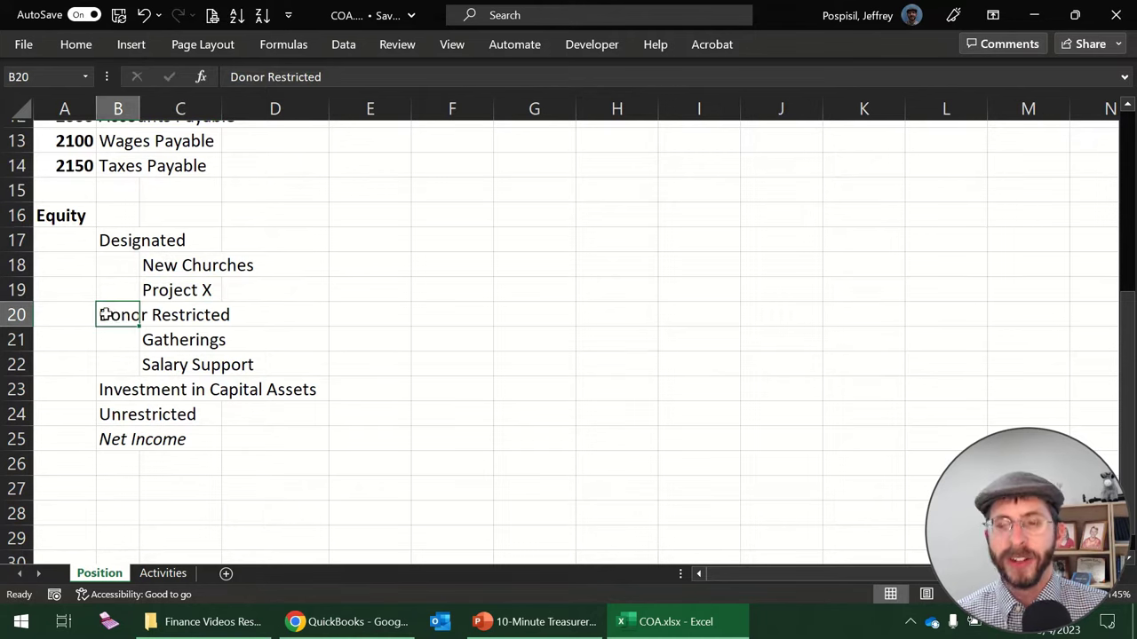
left_click(17, 315)
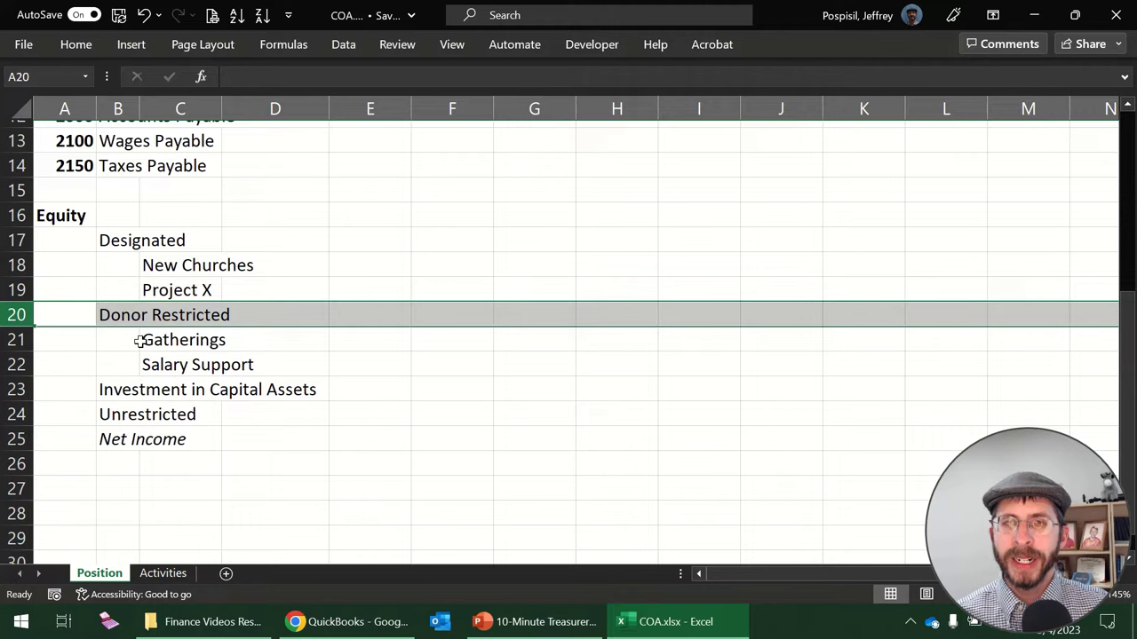
left_click_drag(149, 340, 149, 371)
left_click(116, 389)
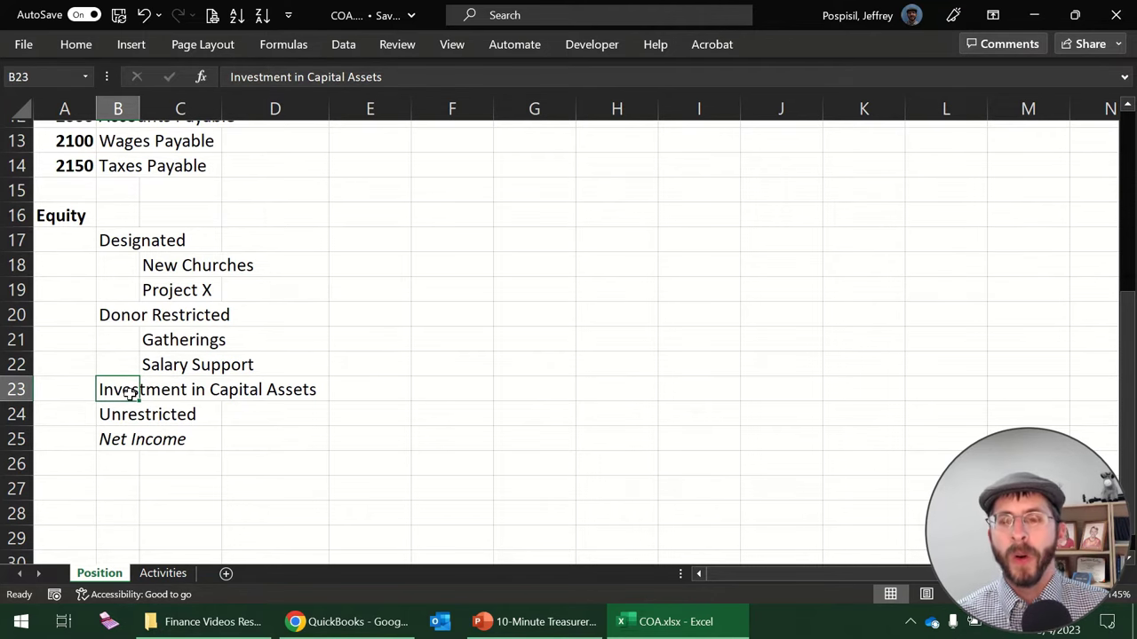
scroll(120, 393, "up", 4)
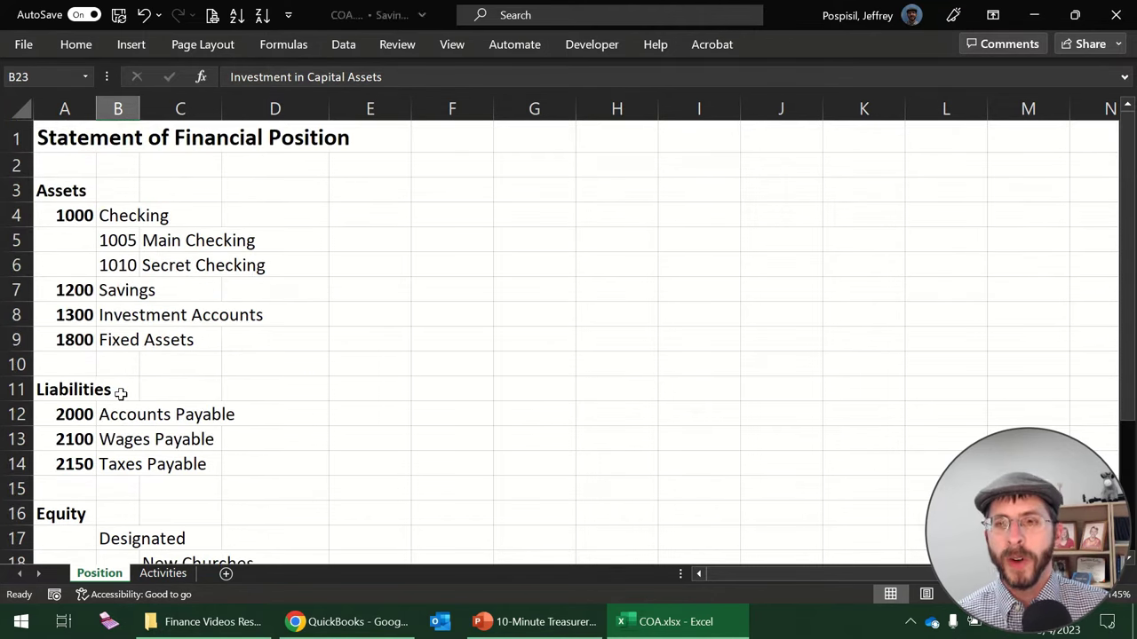
left_click(18, 339)
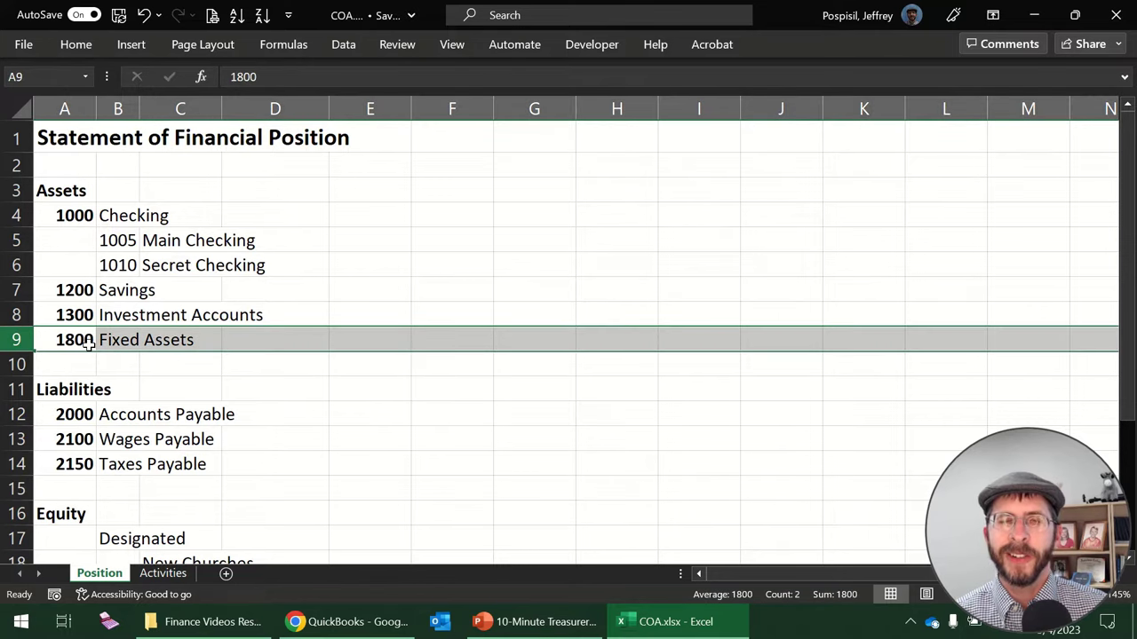
scroll(144, 347, "down", 4)
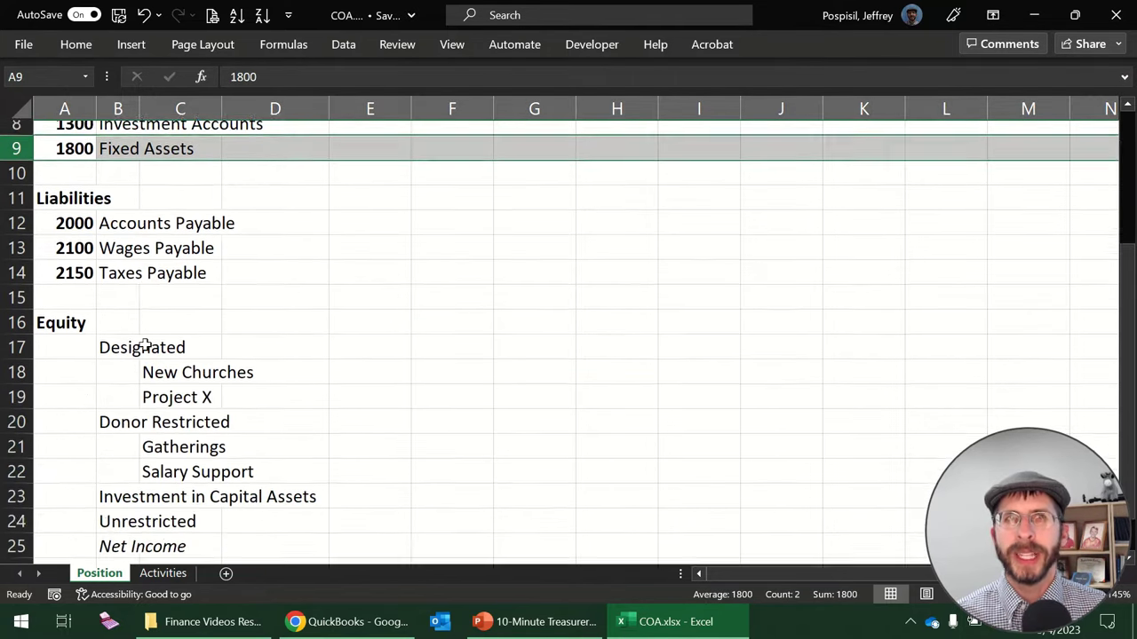
left_click(18, 389)
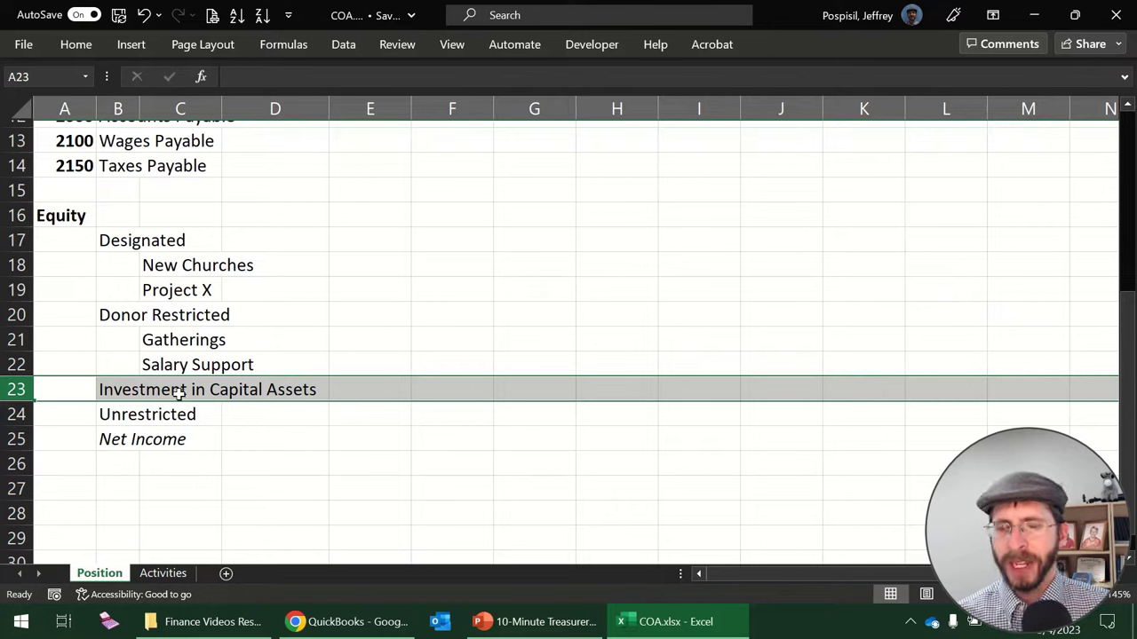
left_click(17, 391)
left_click_drag(17, 391, 20, 414)
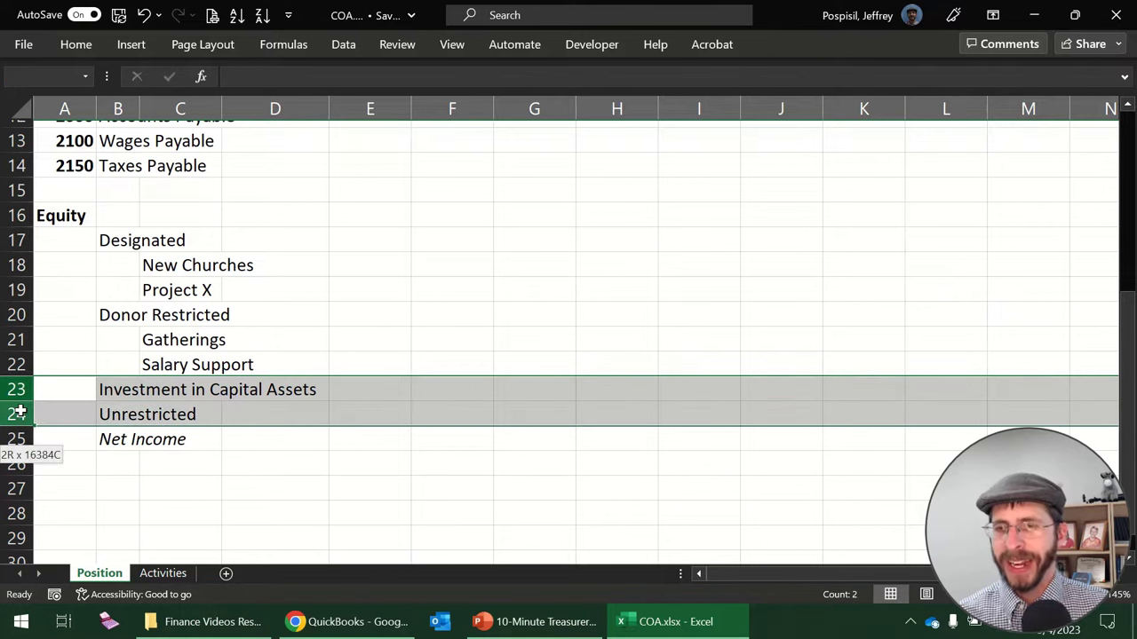
left_click(126, 412)
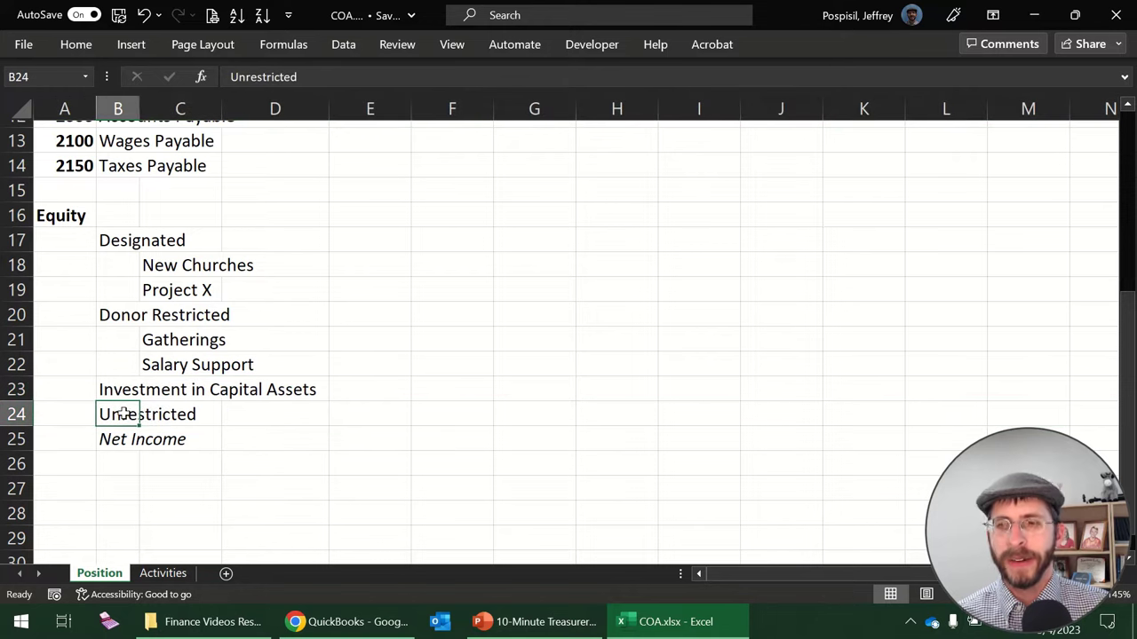
left_click(17, 413)
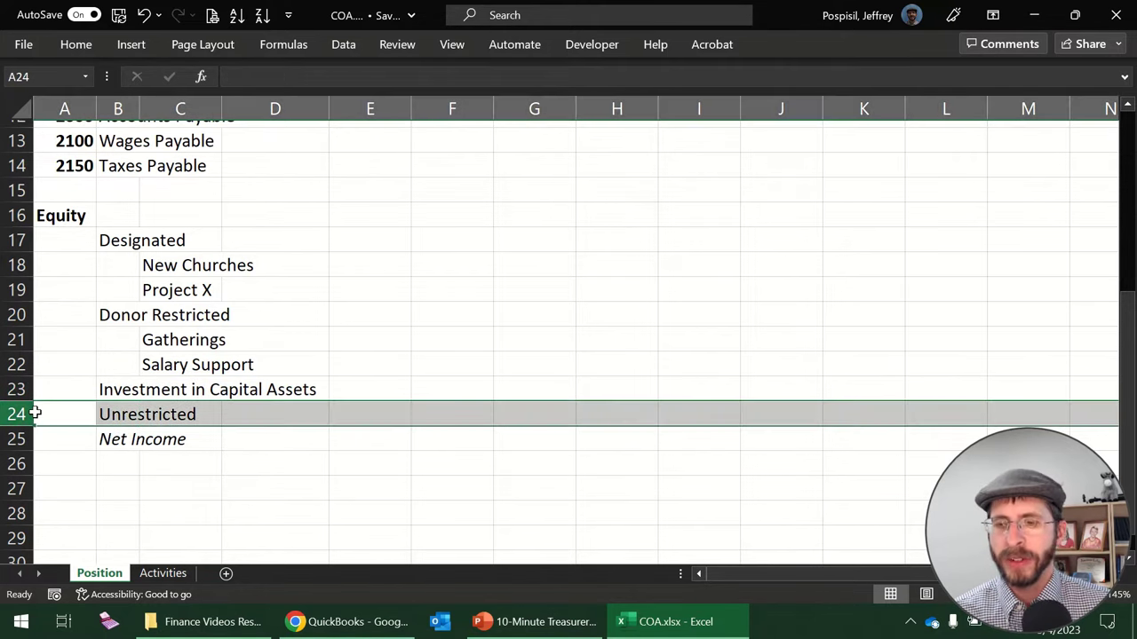
left_click(178, 444)
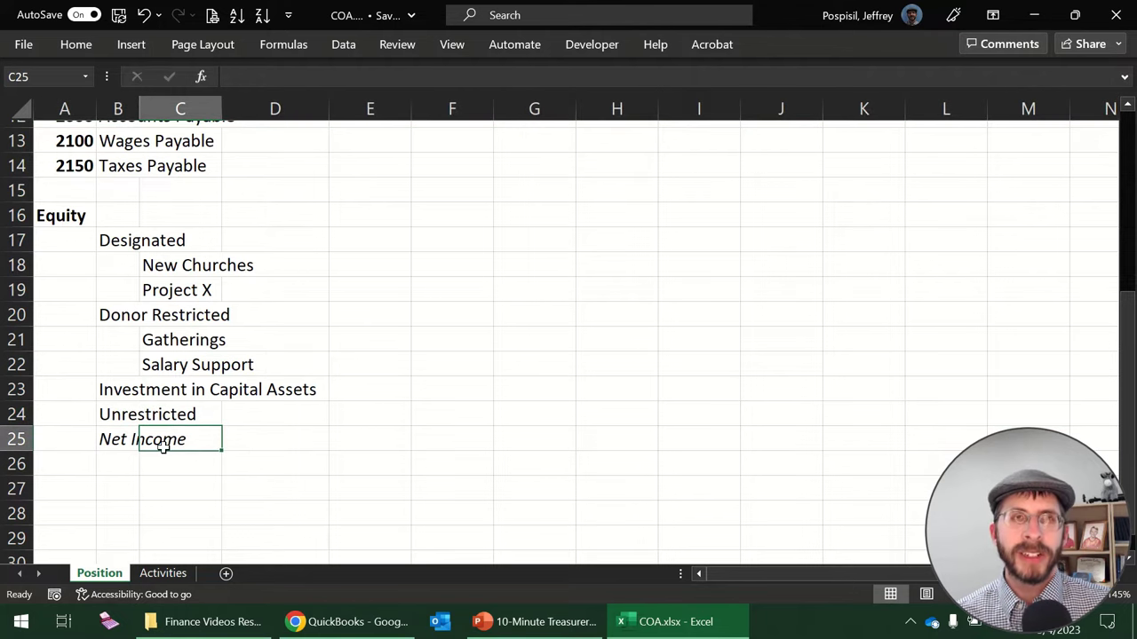
Number Designated 3100, New Churches 3110, Project X 3115 and Donor Restricted 3300.
left_click(64, 243)
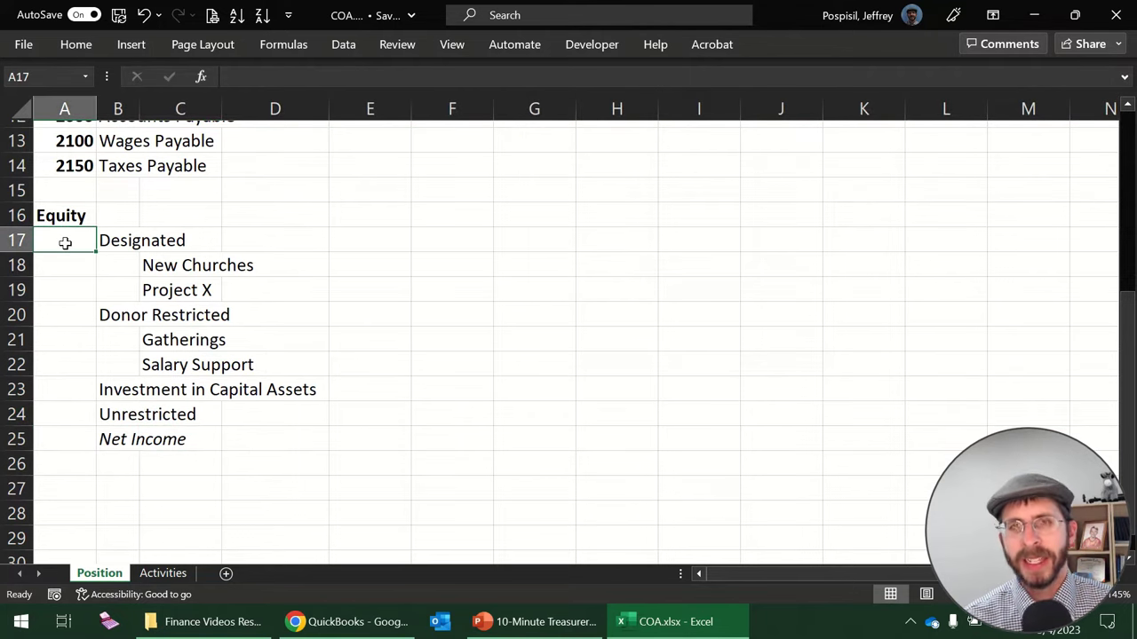
type("3100")
key("Return")
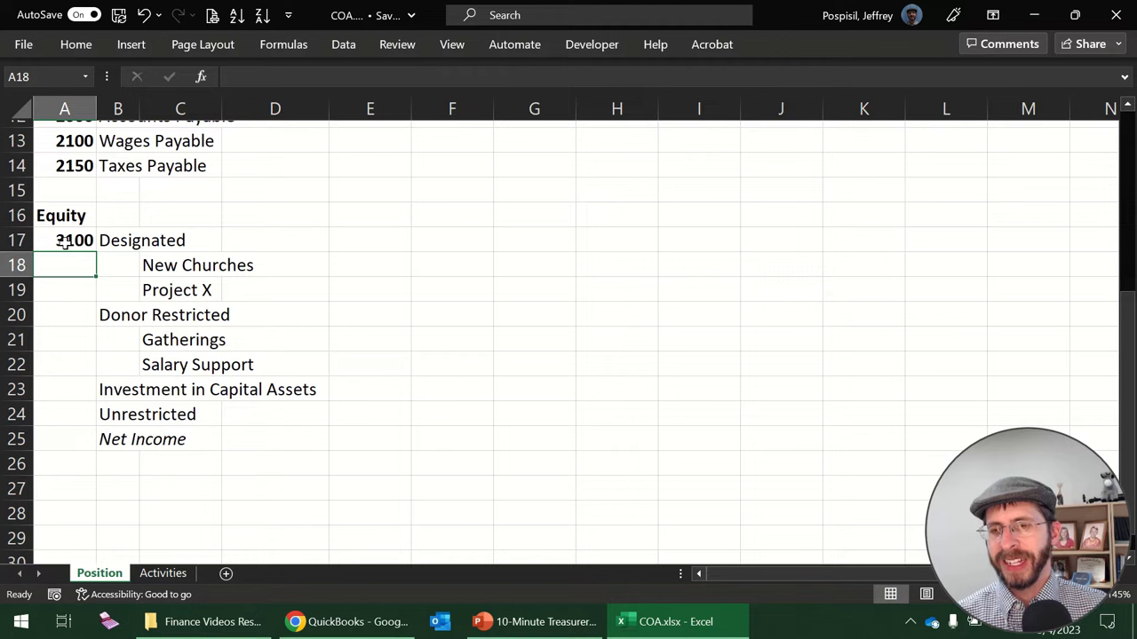
type("3101")
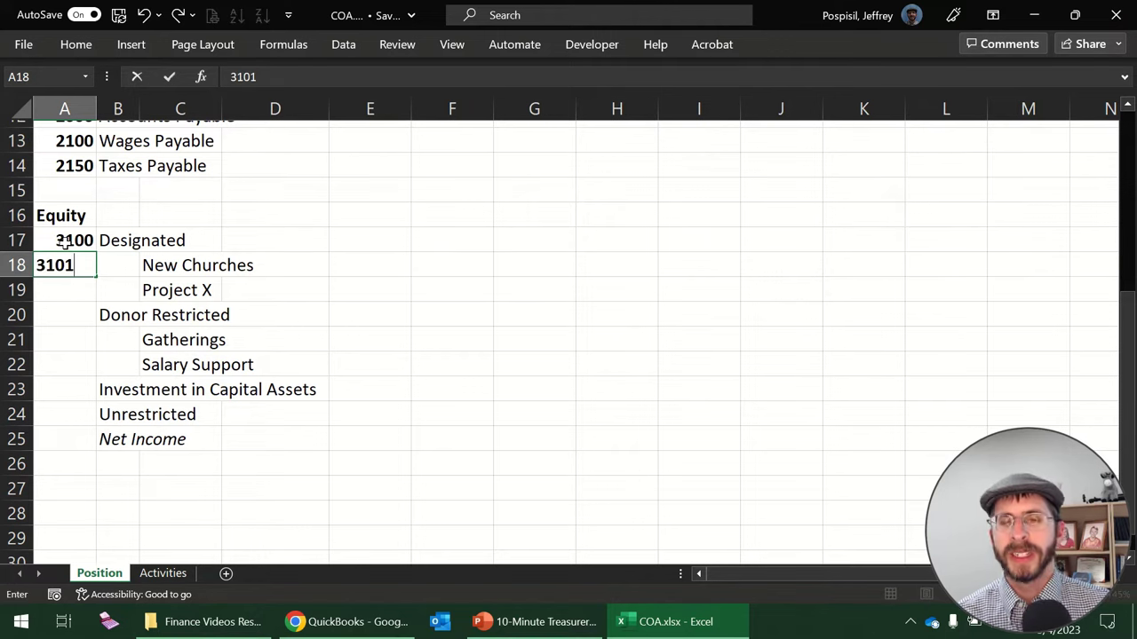
type("10")
key("Return")
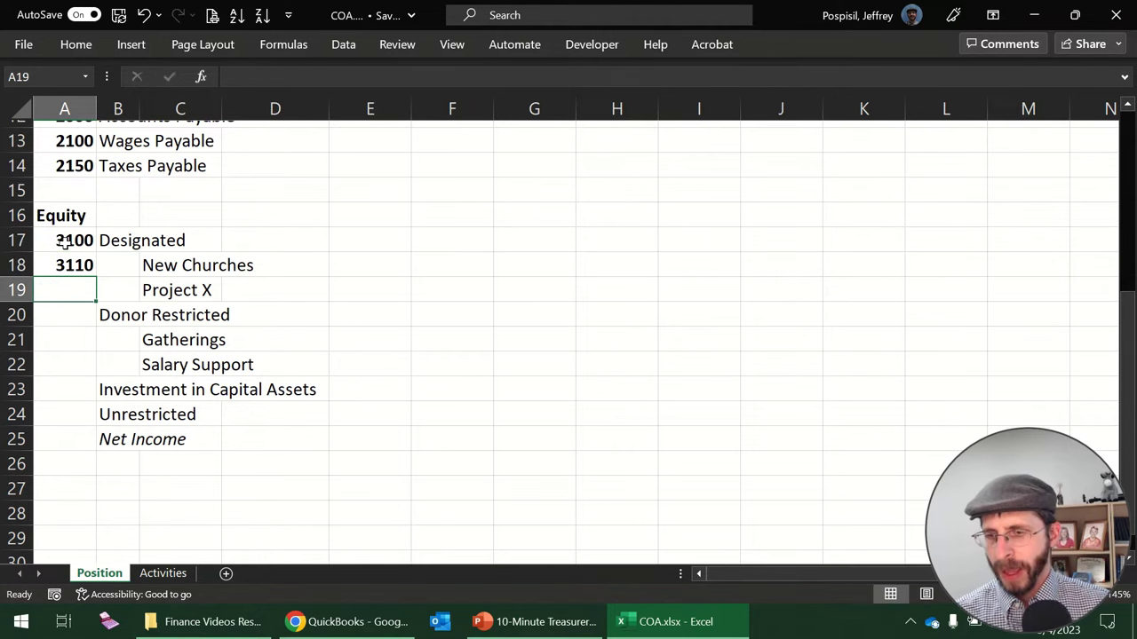
type("31")
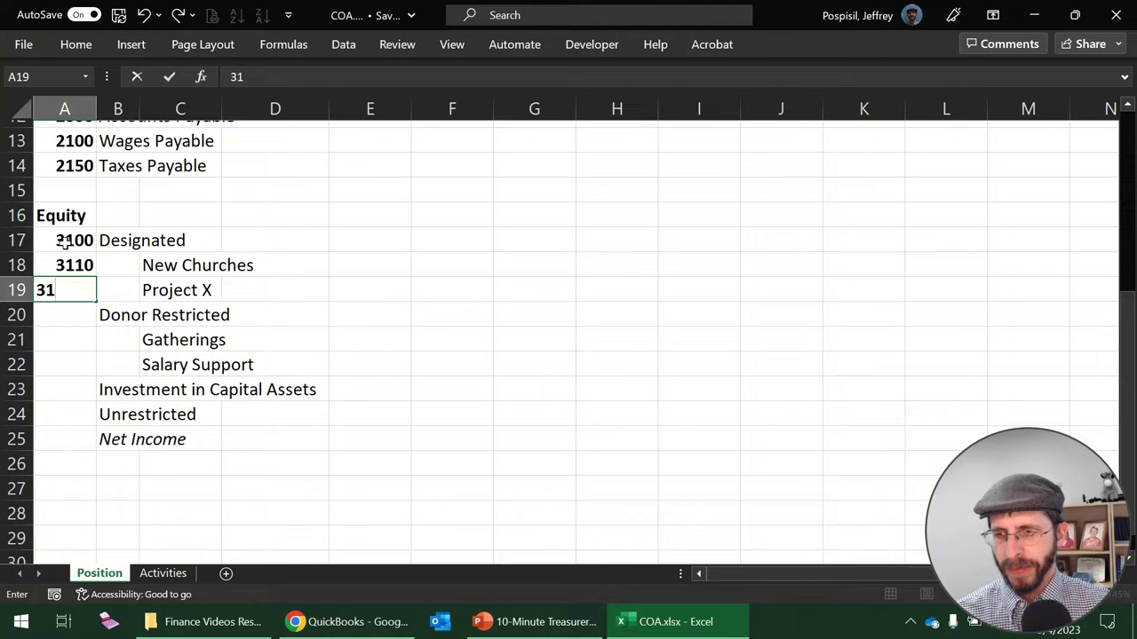
type("15")
key("Return")
type("3300")
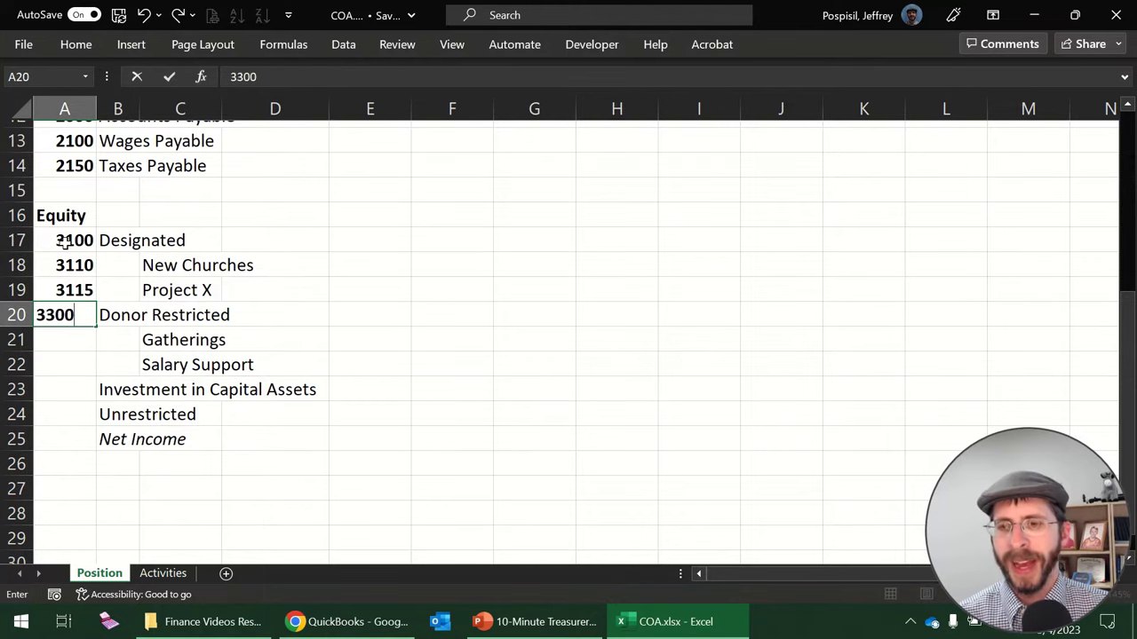
key("Return")
Number Gatherings 3305, Salary Support 3310, Investment in Capital Assets 3800 and Unrestricted 3900.
type("3305")
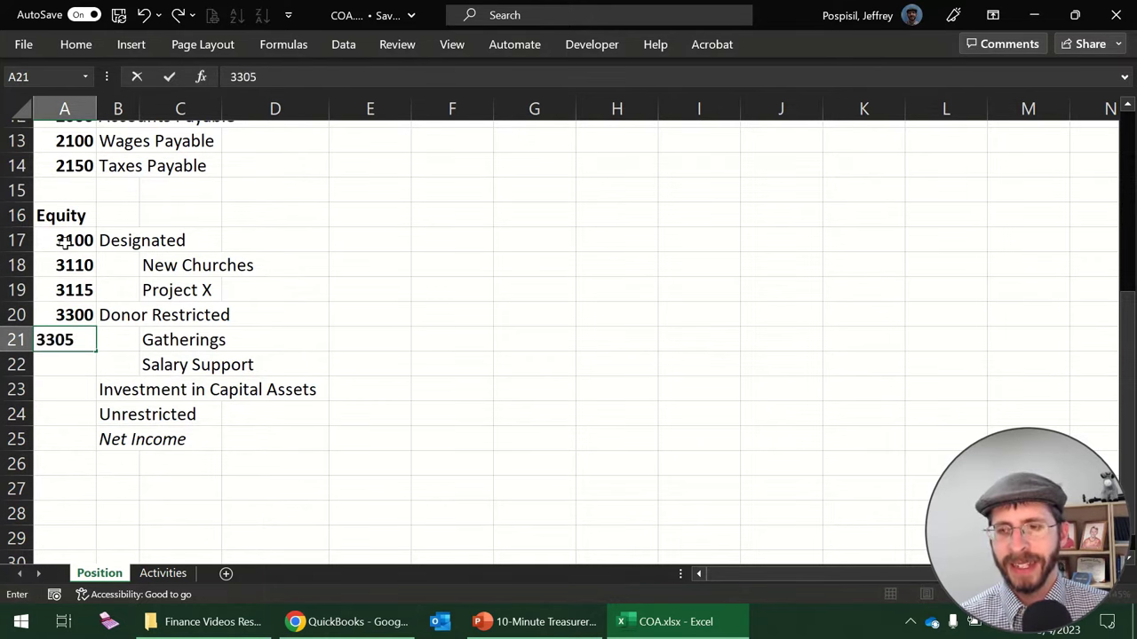
key("Return")
type("3310")
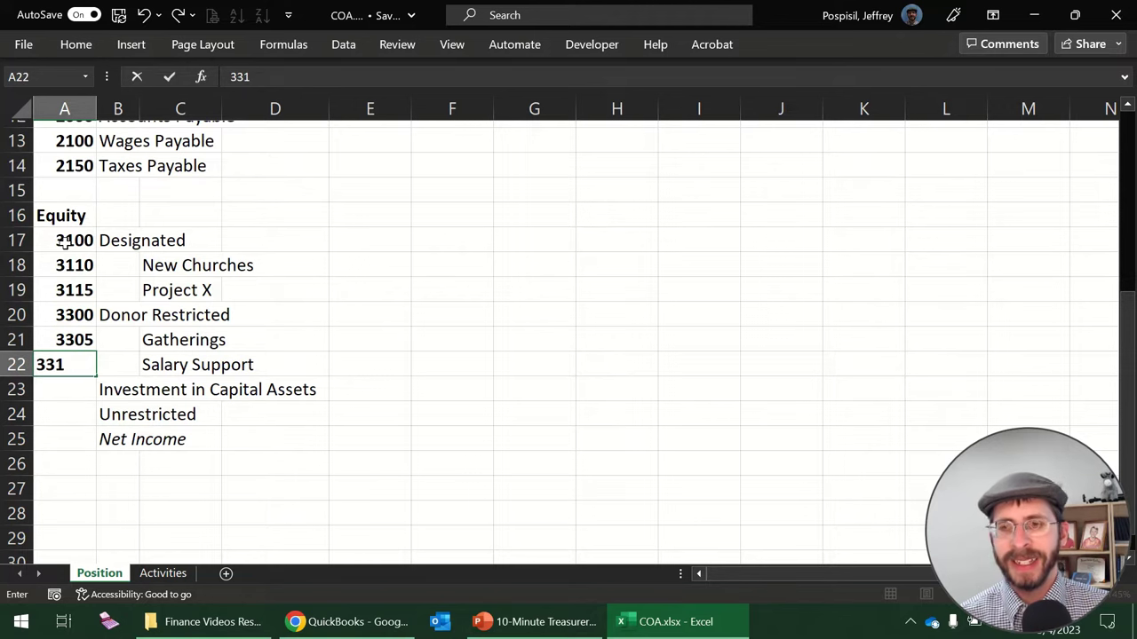
key("Return")
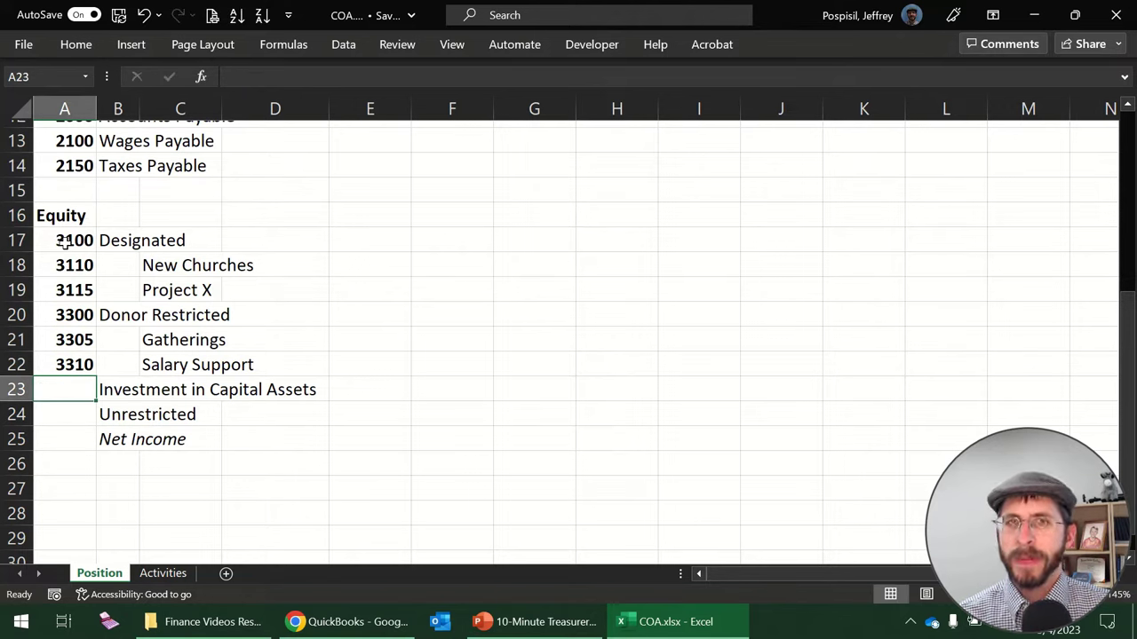
type("388")
key("BackSpace")
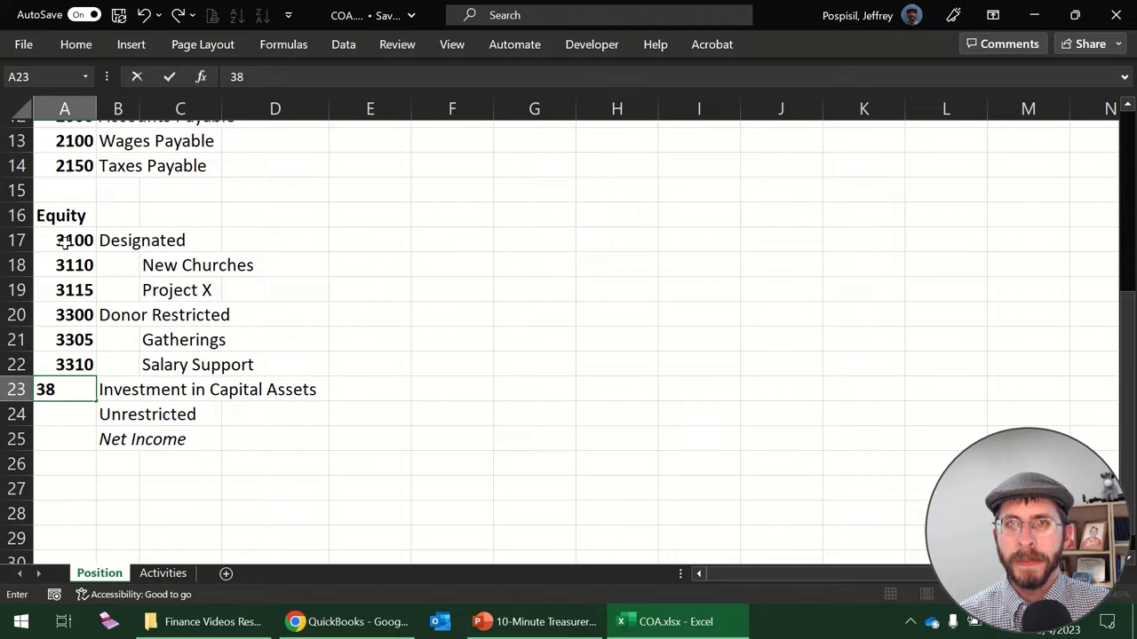
type("00")
key("Return")
type("39")
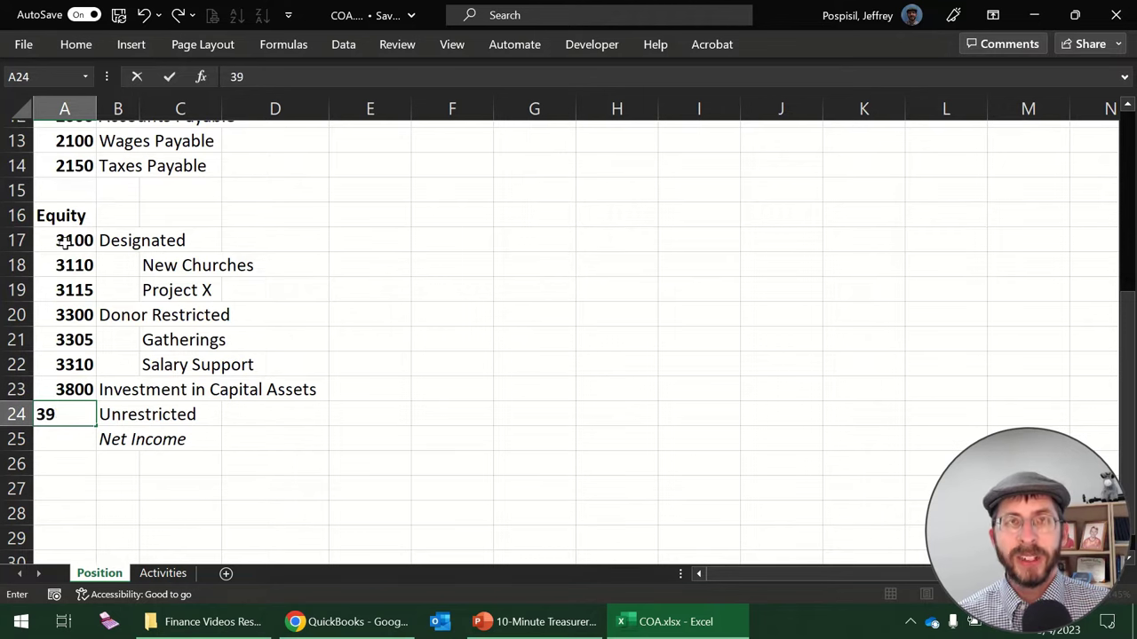
type("00")
key("Return")
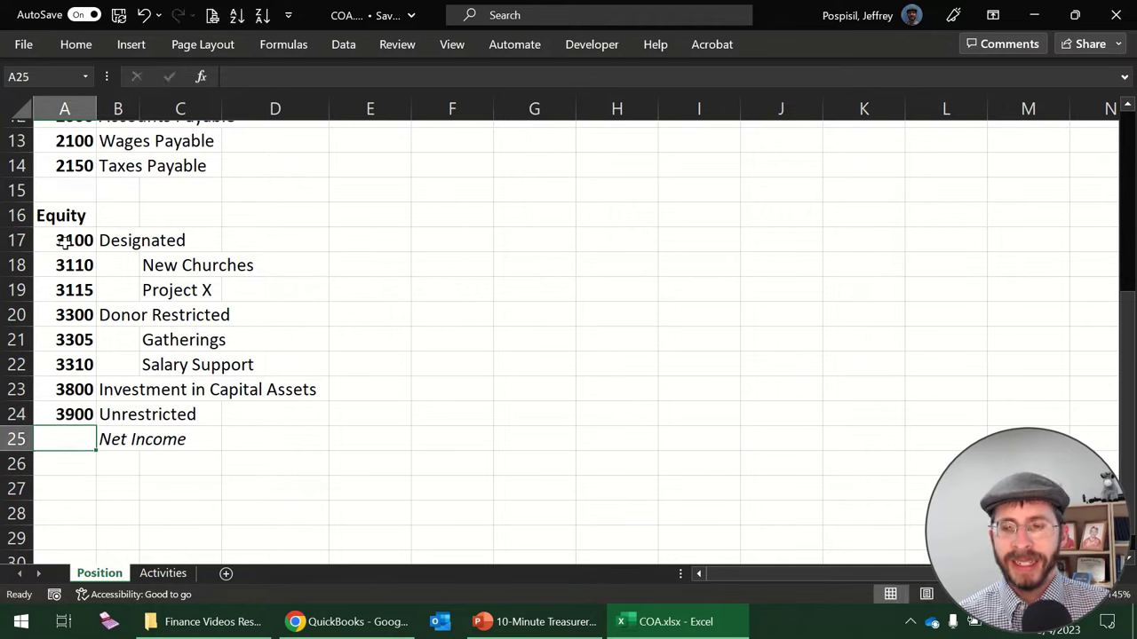
Enter a 50000 balance for Unrestricted and 18000 for Net Income.
left_click(125, 444)
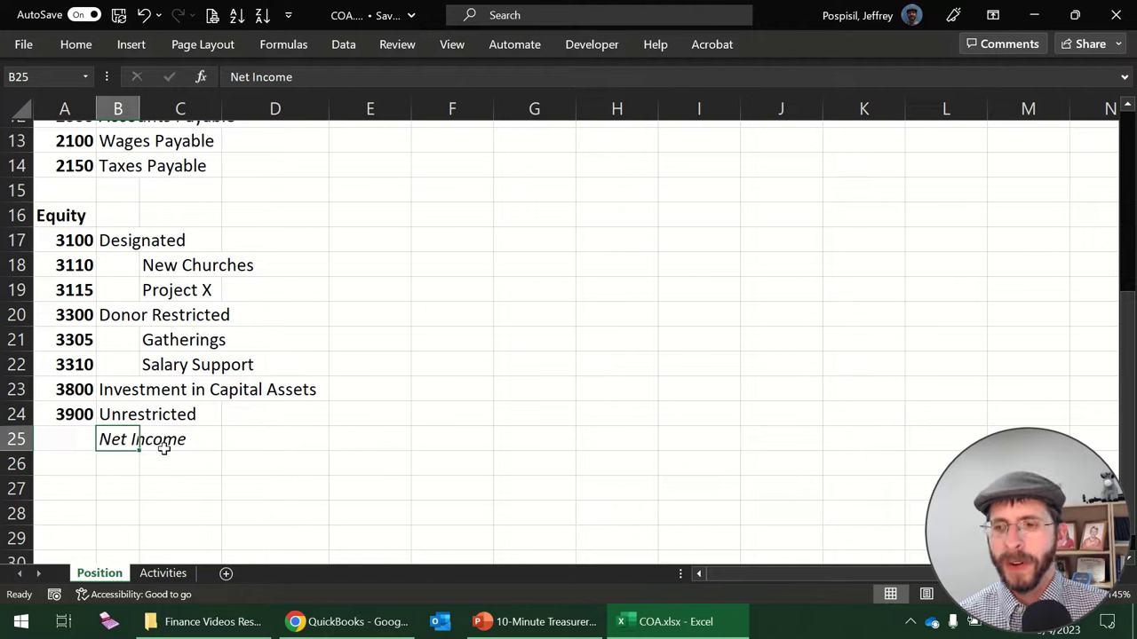
left_click(18, 438)
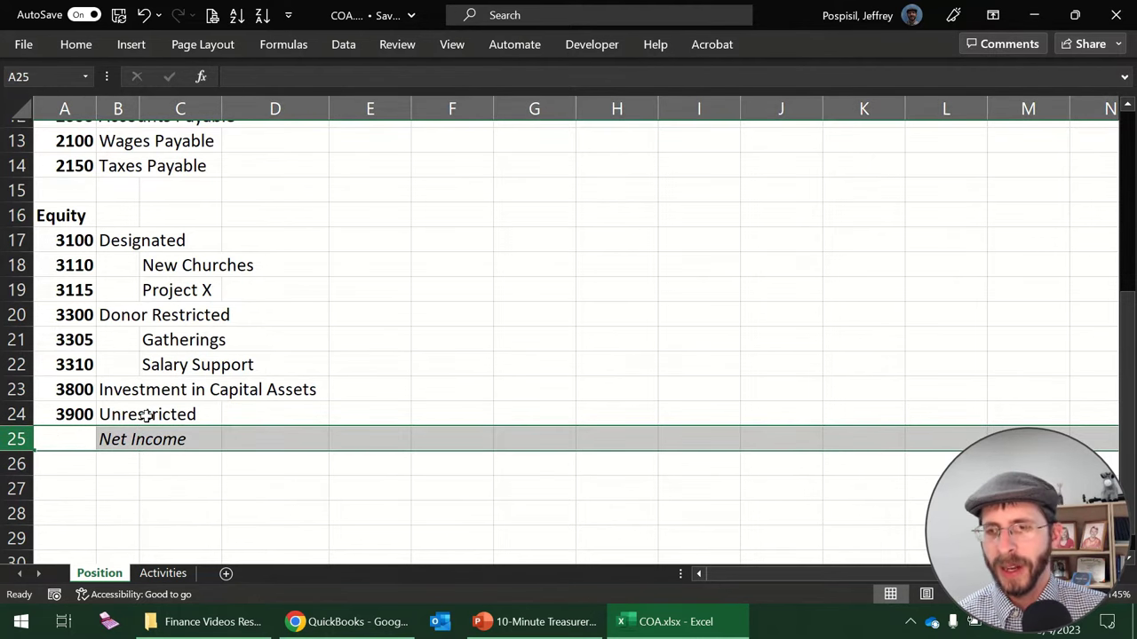
left_click(272, 414)
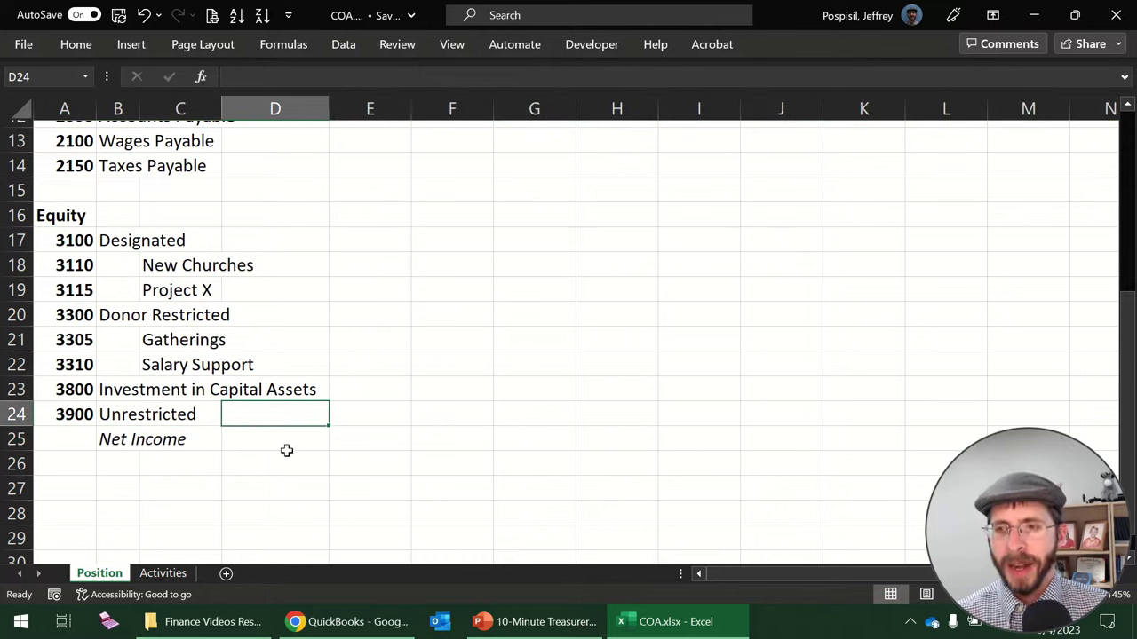
type("50000")
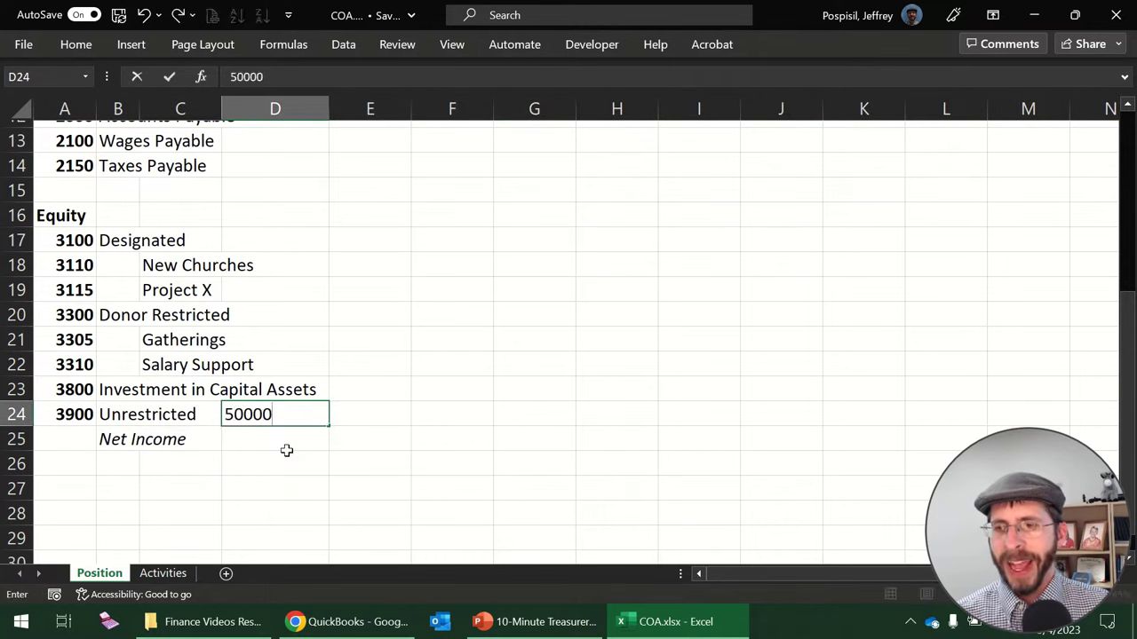
key("Return")
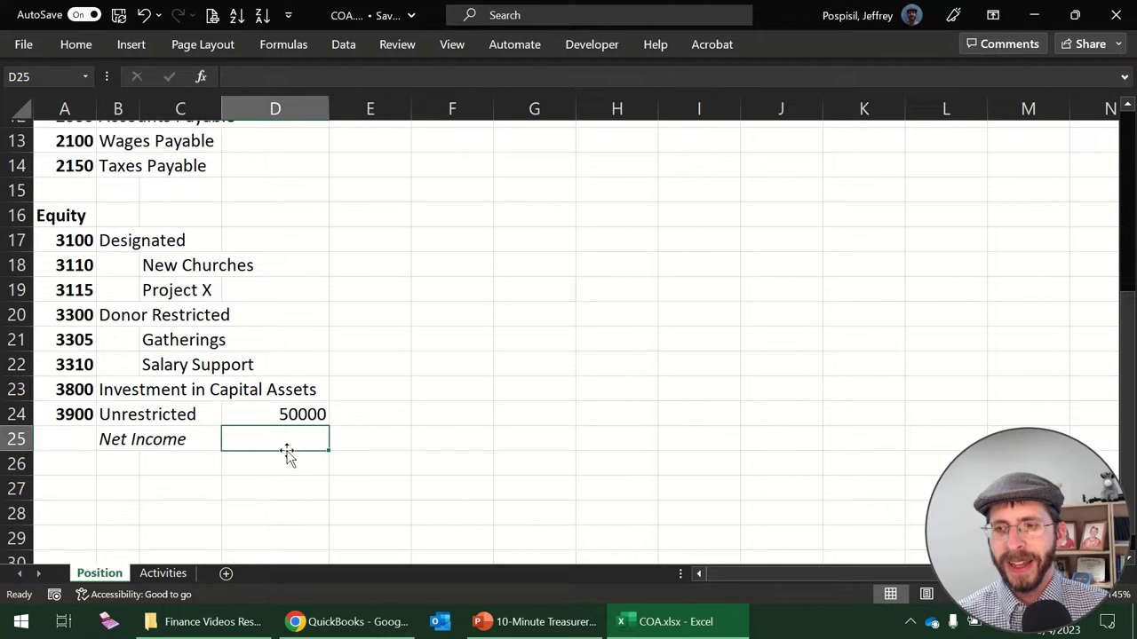
type("18000")
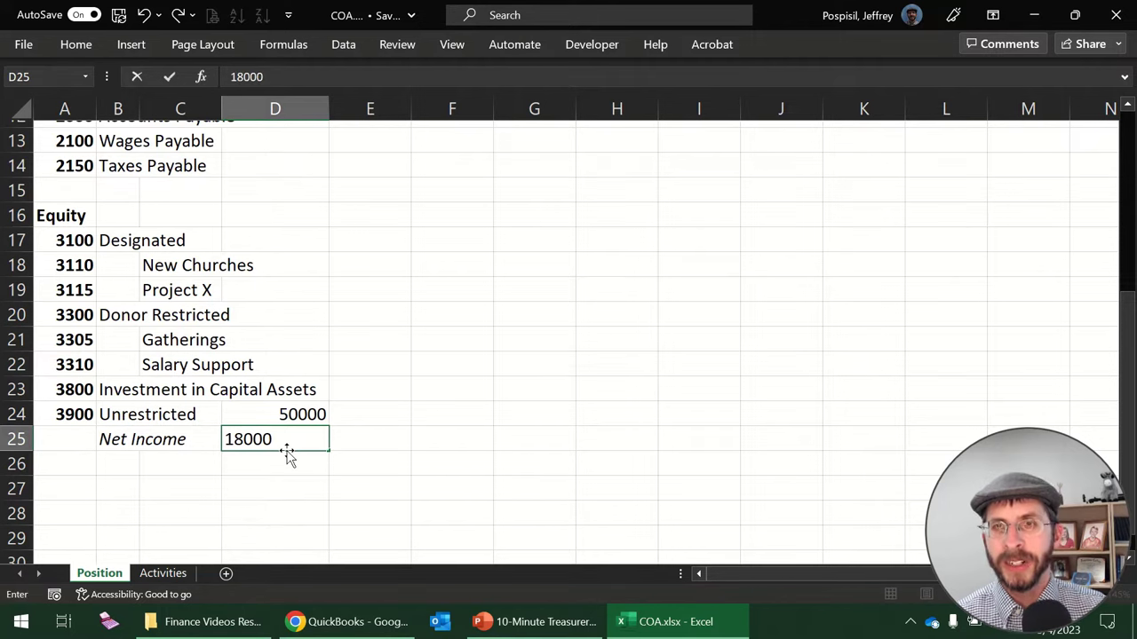
key("Return")
Add a Gen Fund line whose amount is the formula =D25+D24, totalling 68000.
key("Left")
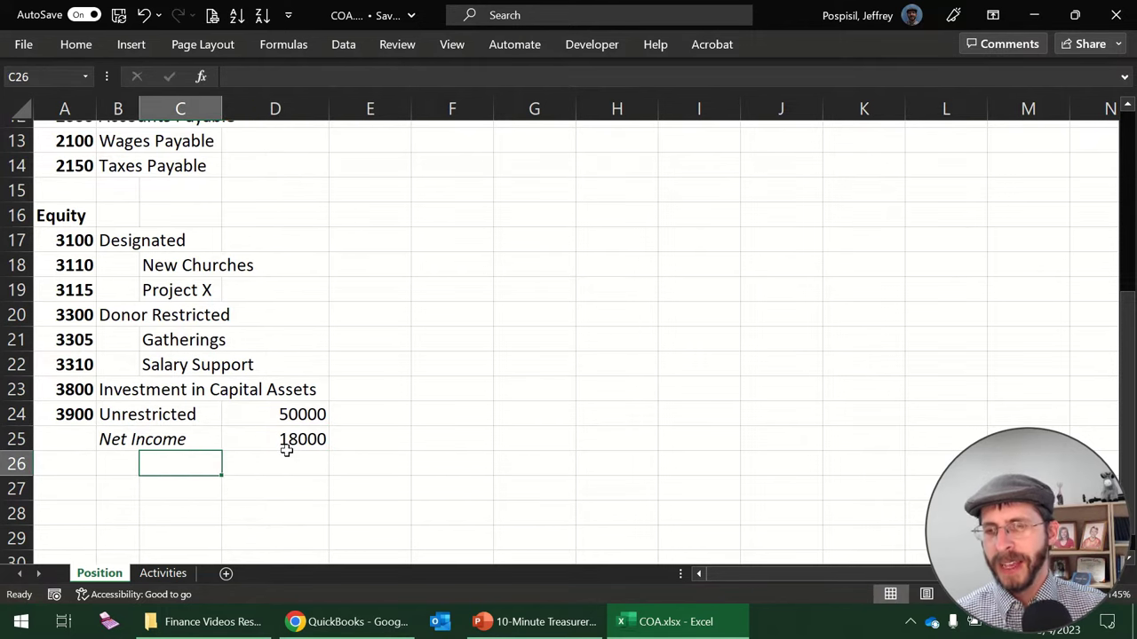
type("G")
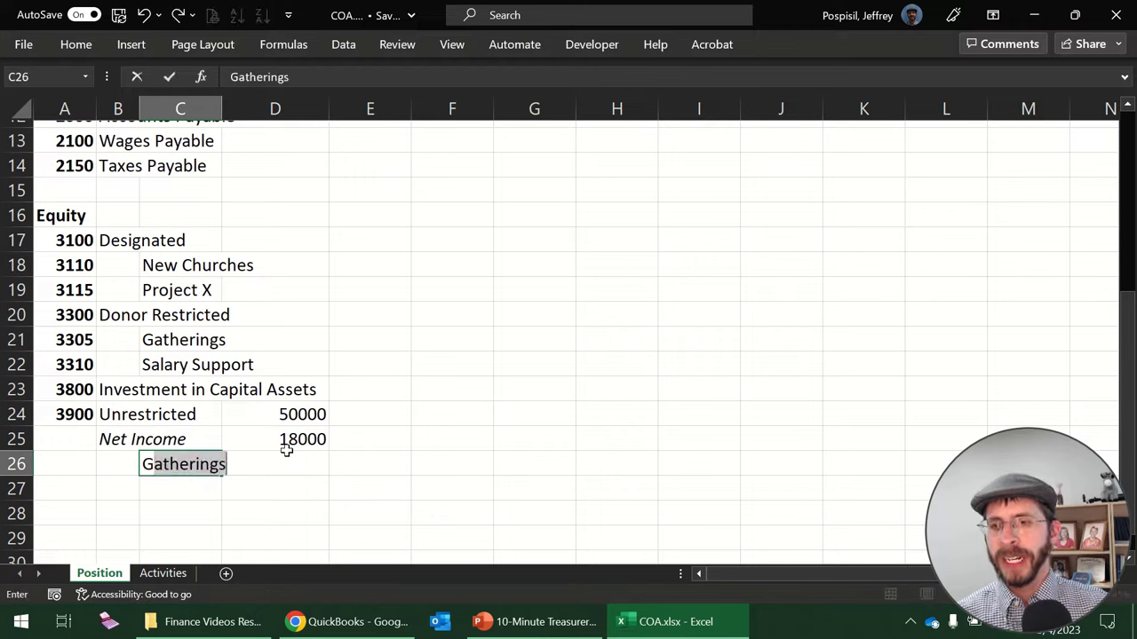
type("en Fund")
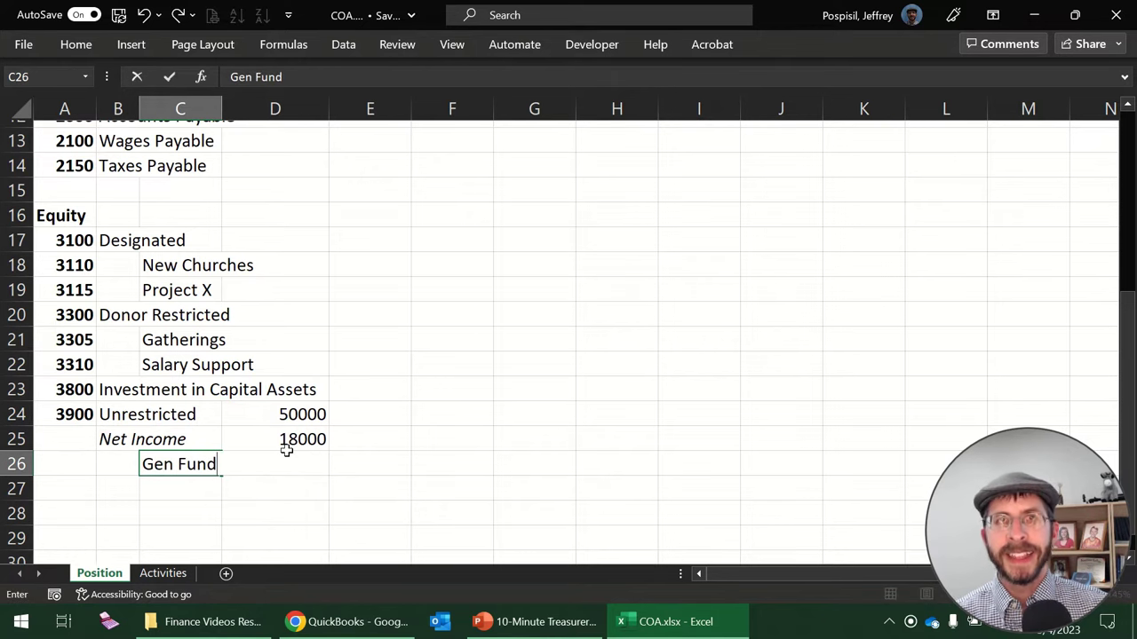
key("Return")
key("Right")
key("Up")
type("=")
key("Up")
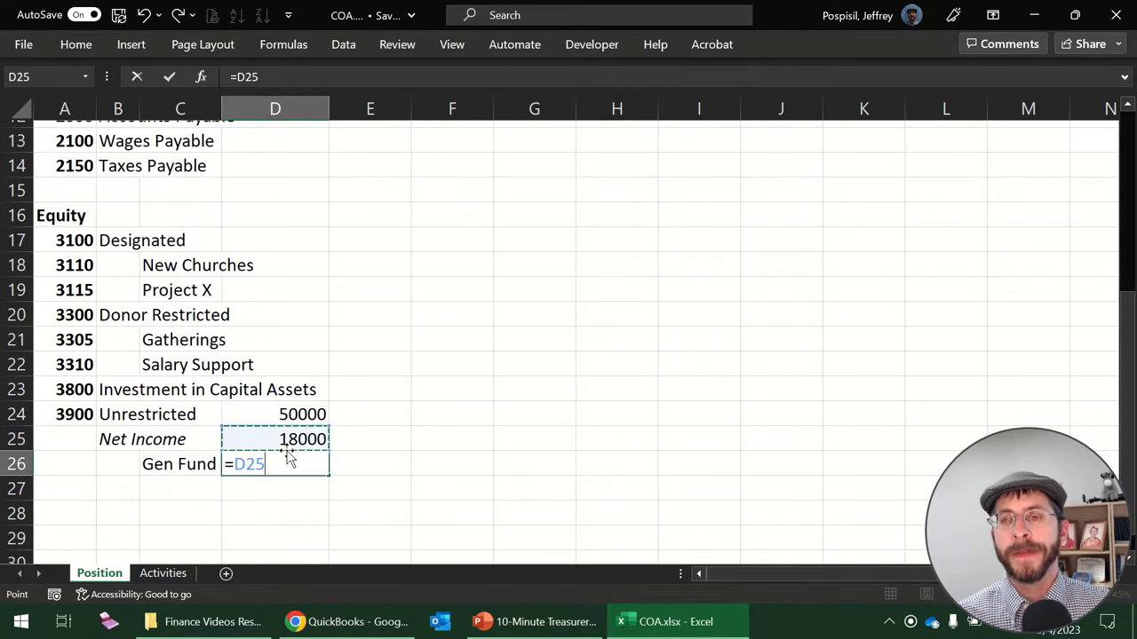
type("+")
key("Up")
key("Up")
key("Up")
key("Down")
key("Return")
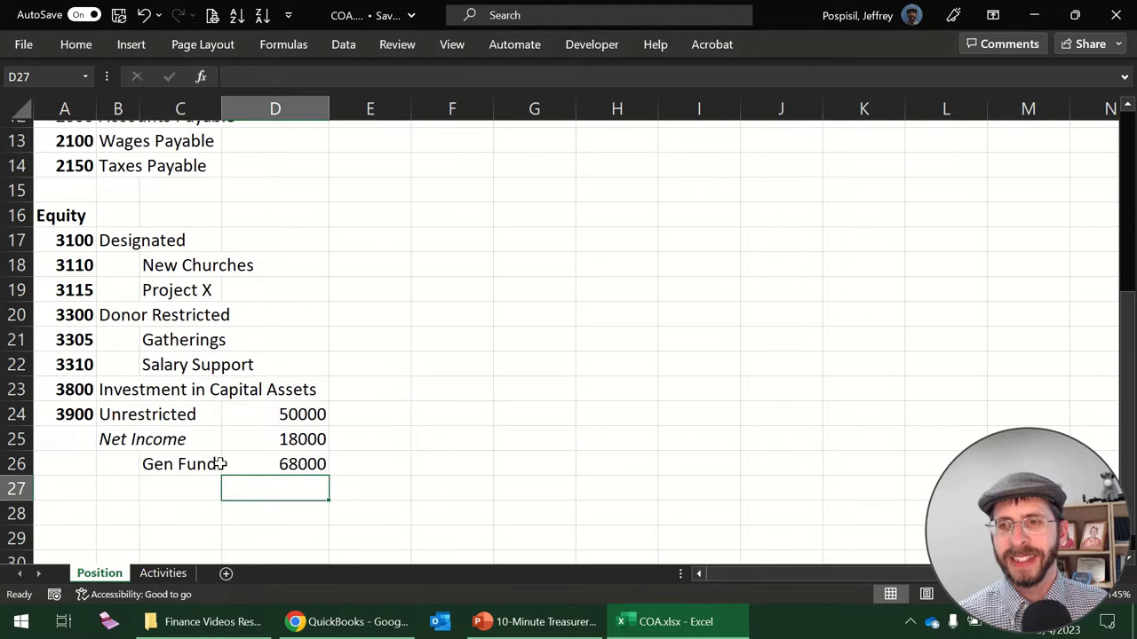
Switch to the Activities sheet and look over the Income, Expenses and Compensation & Benefits rows.
left_click(162, 574)
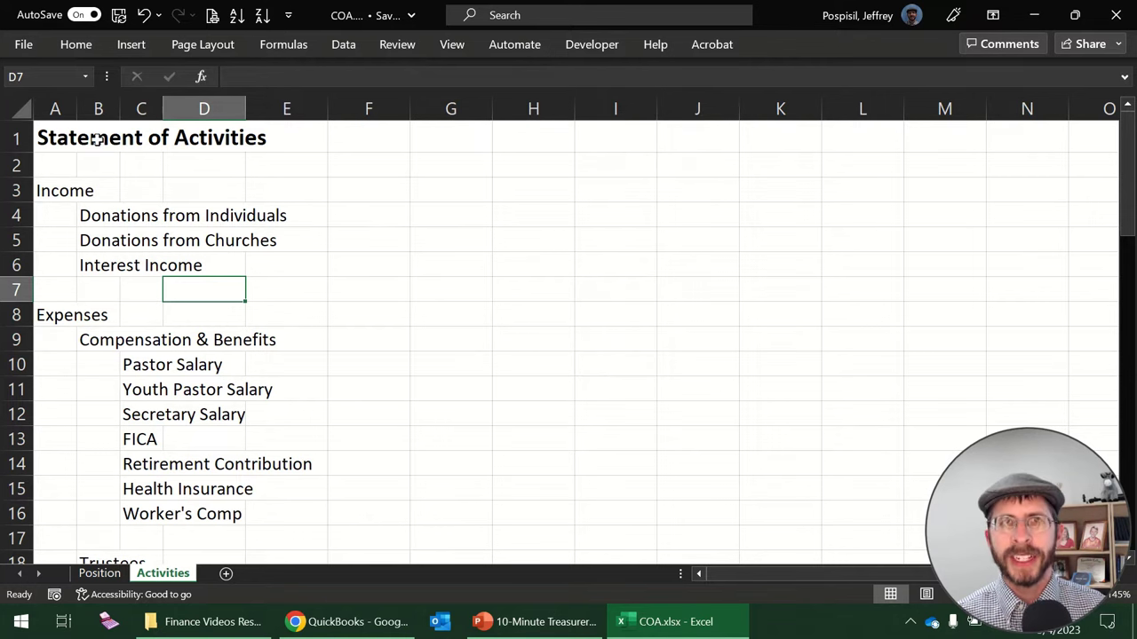
left_click(55, 135)
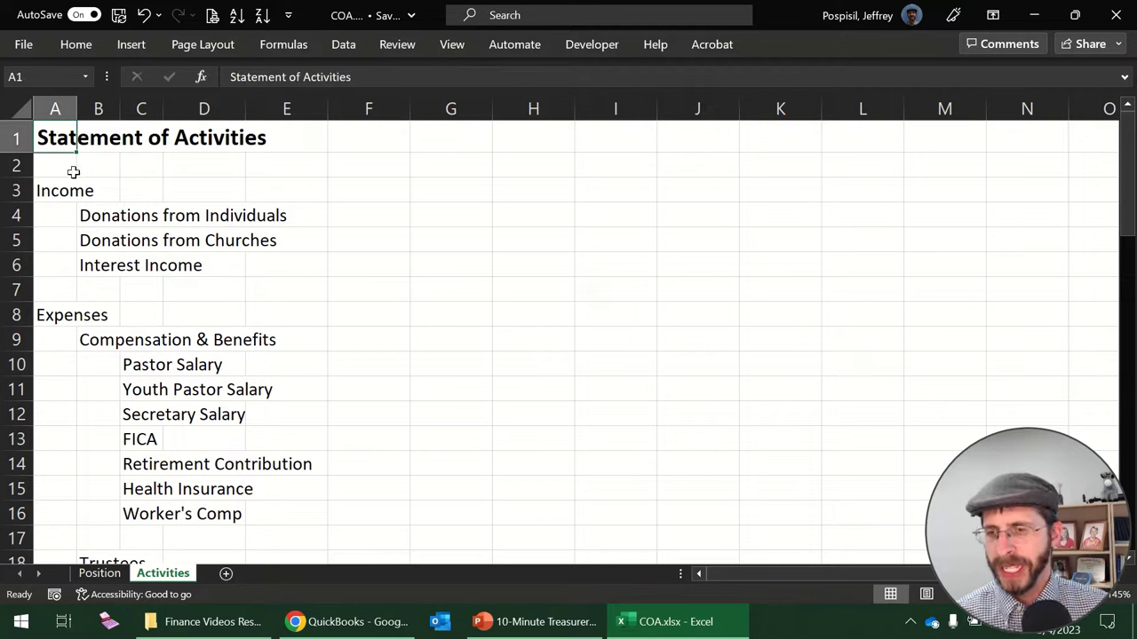
left_click(16, 189)
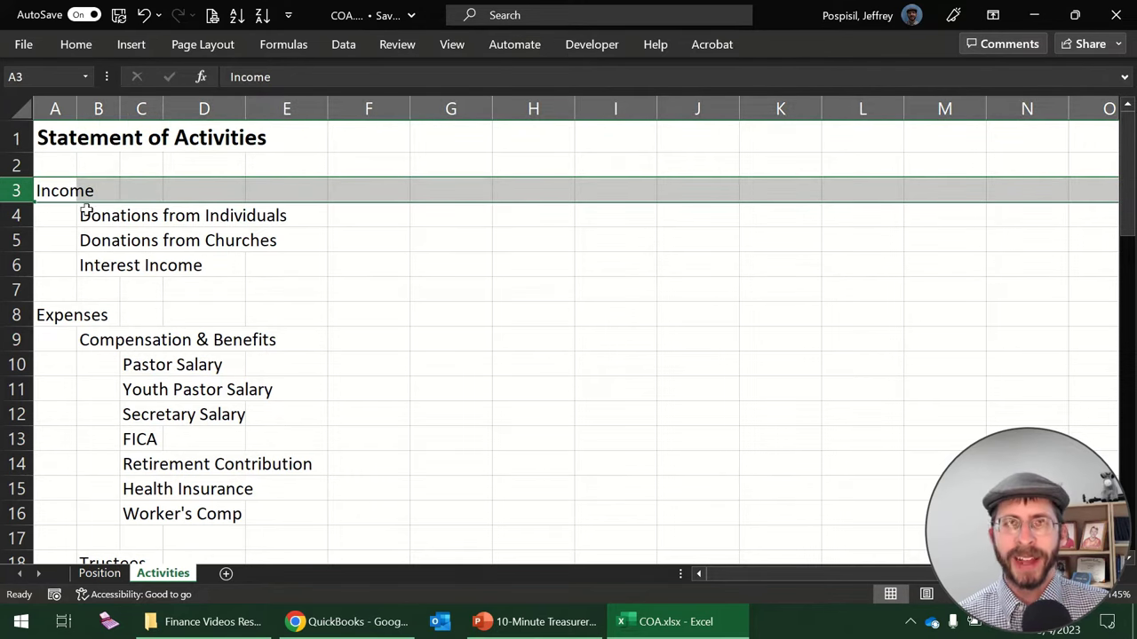
scroll(84, 289, "down", 1)
scroll(87, 289, "down", 1)
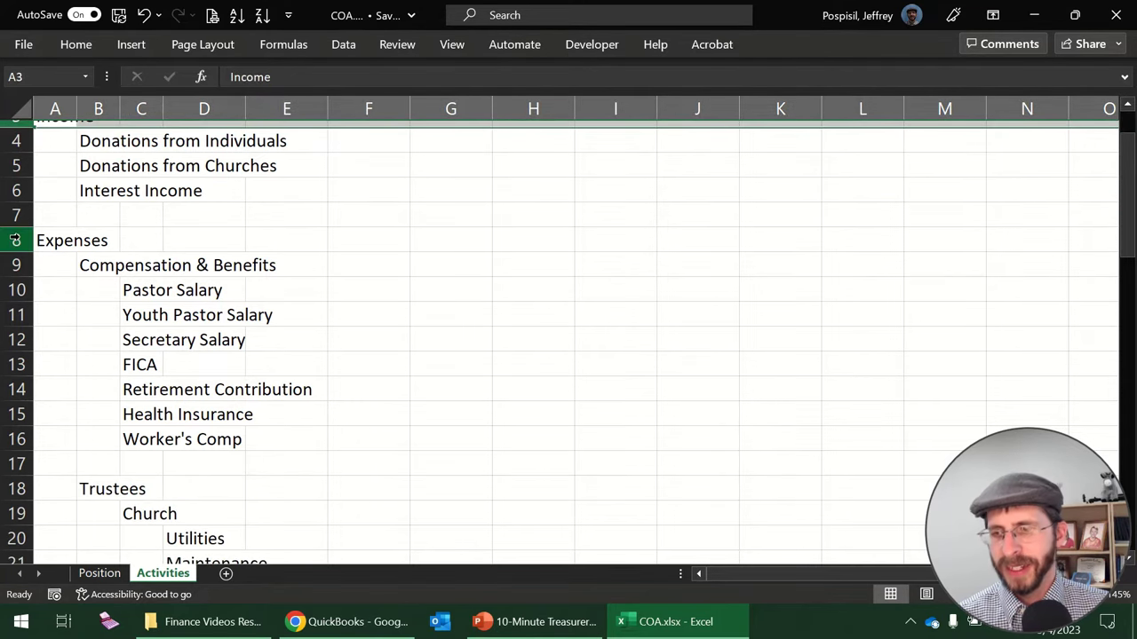
left_click(18, 240)
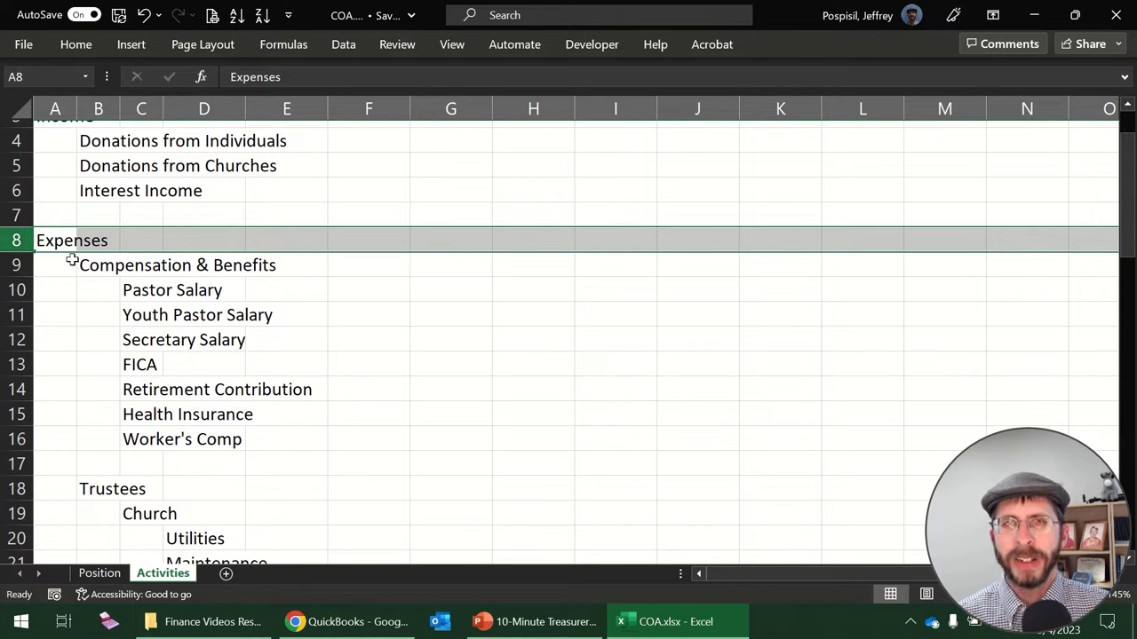
left_click(16, 265)
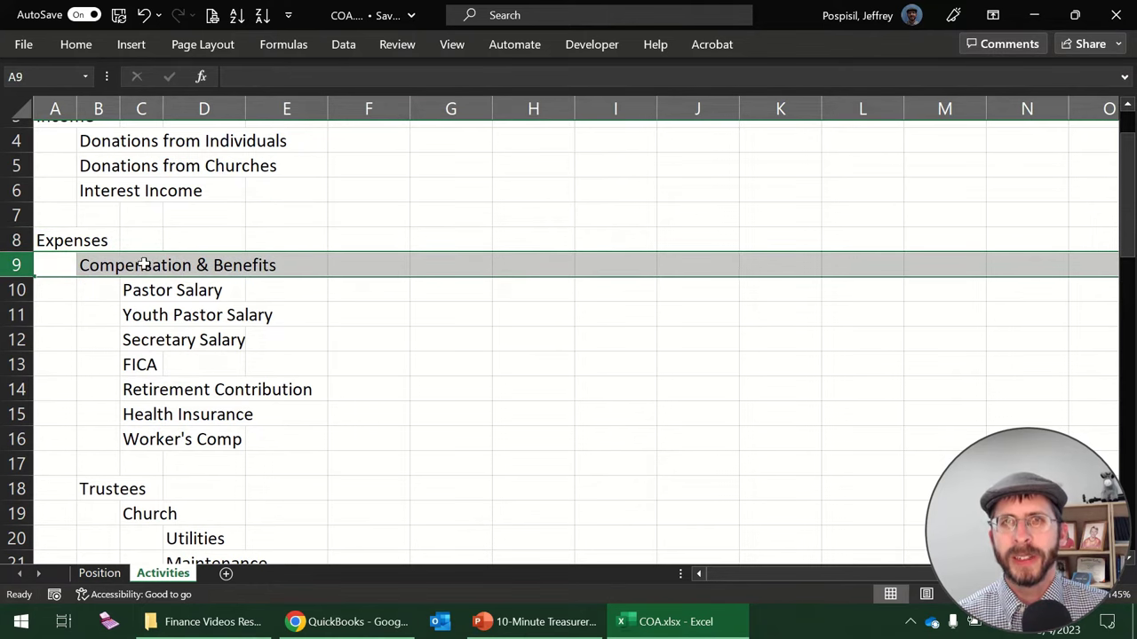
Rename Compensation & Benefits in B9 to Staff Budget.
left_click(117, 265)
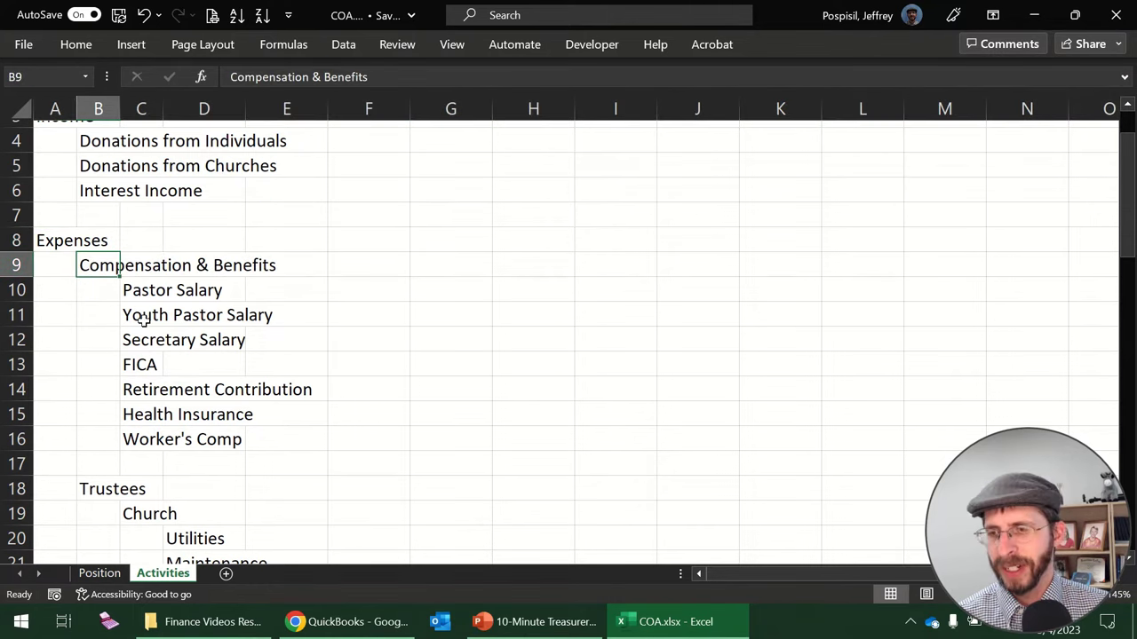
type("St")
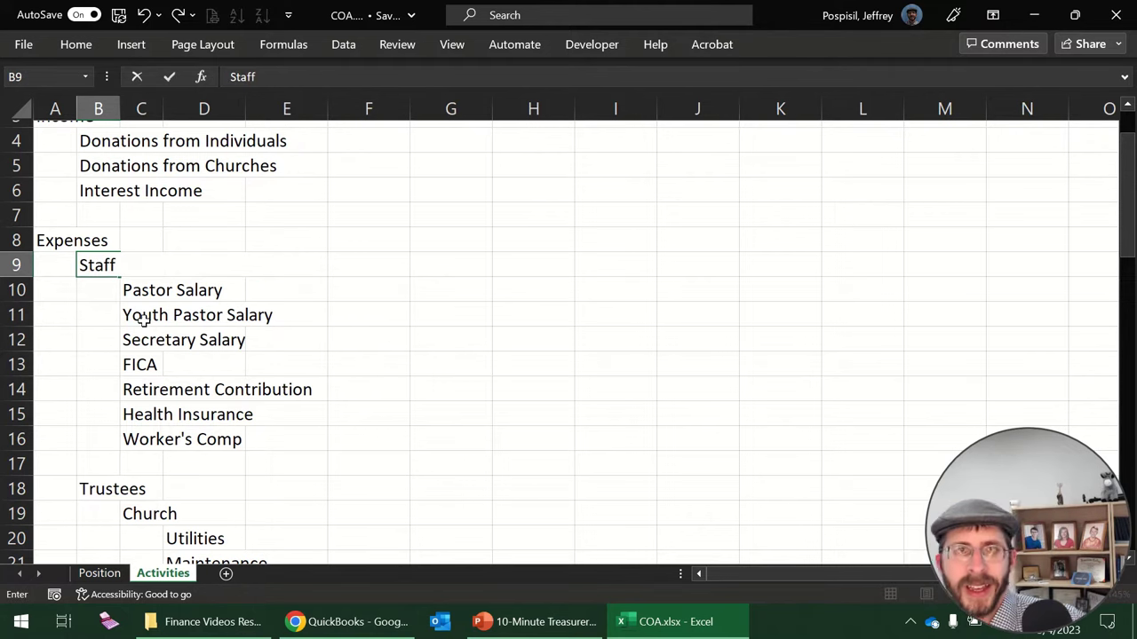
type("aff")
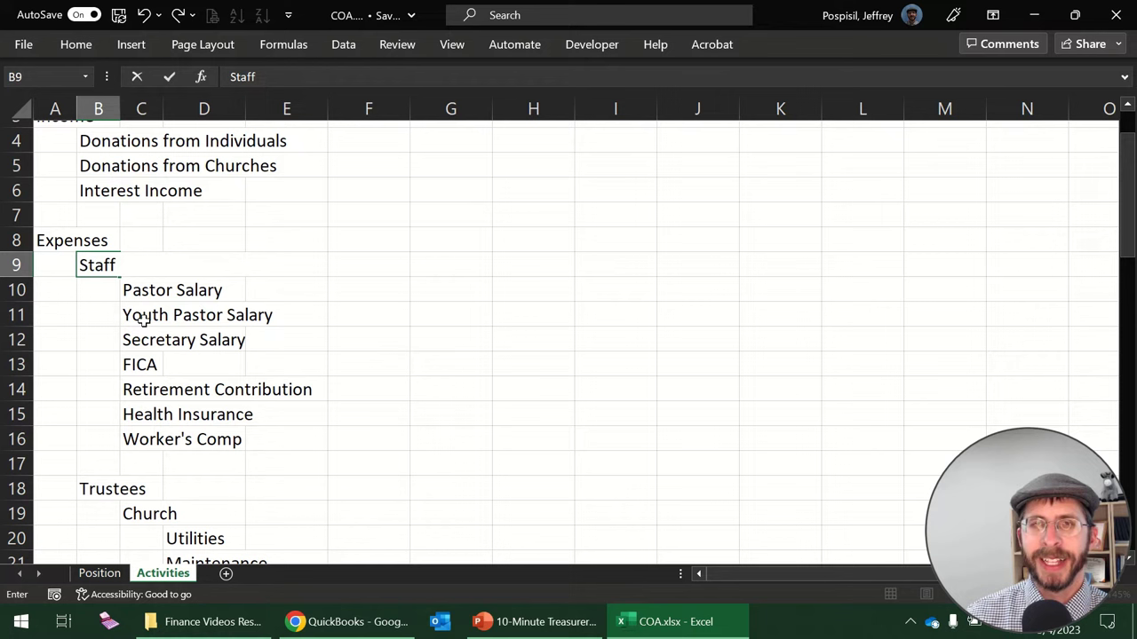
type(" Budget")
key("Return")
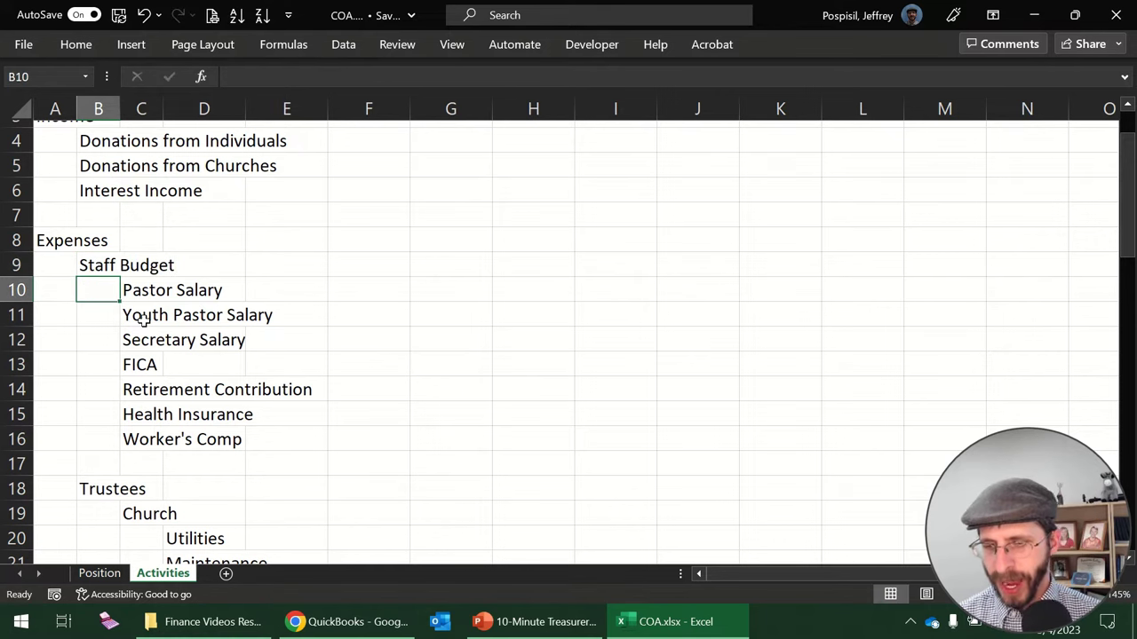
key("Up")
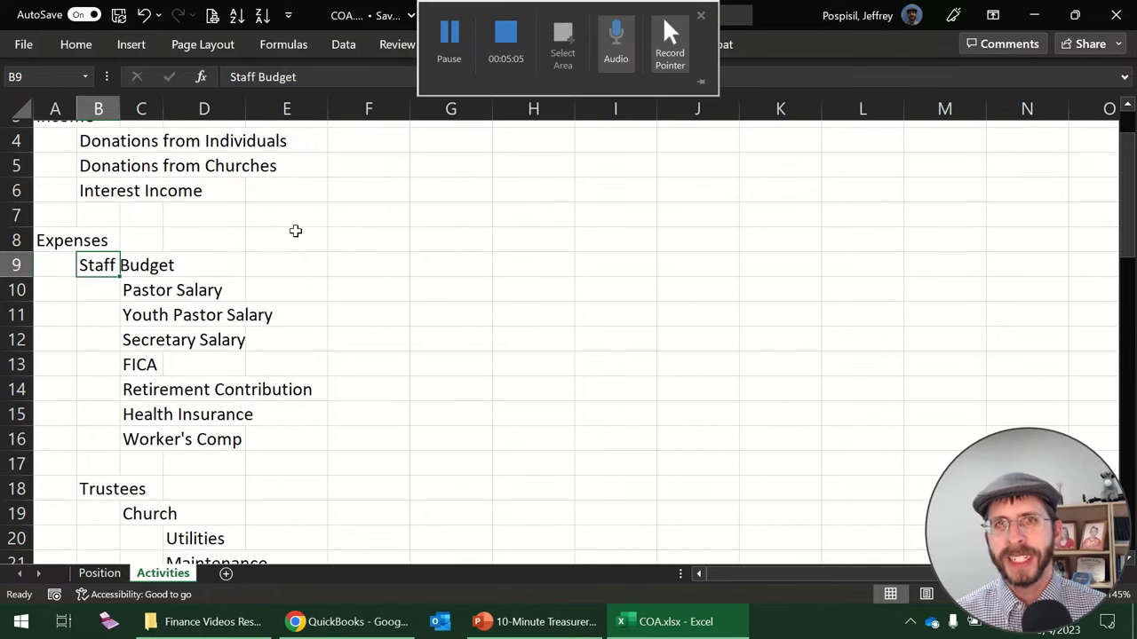
scroll(198, 373, "down", 2)
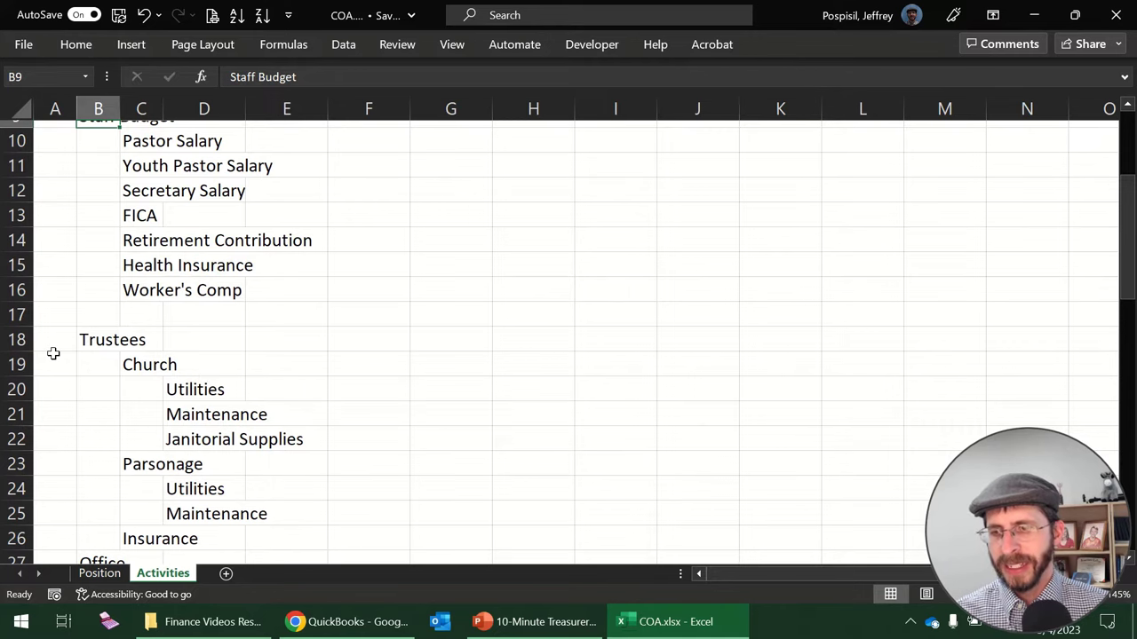
scroll(64, 342, "down", 4)
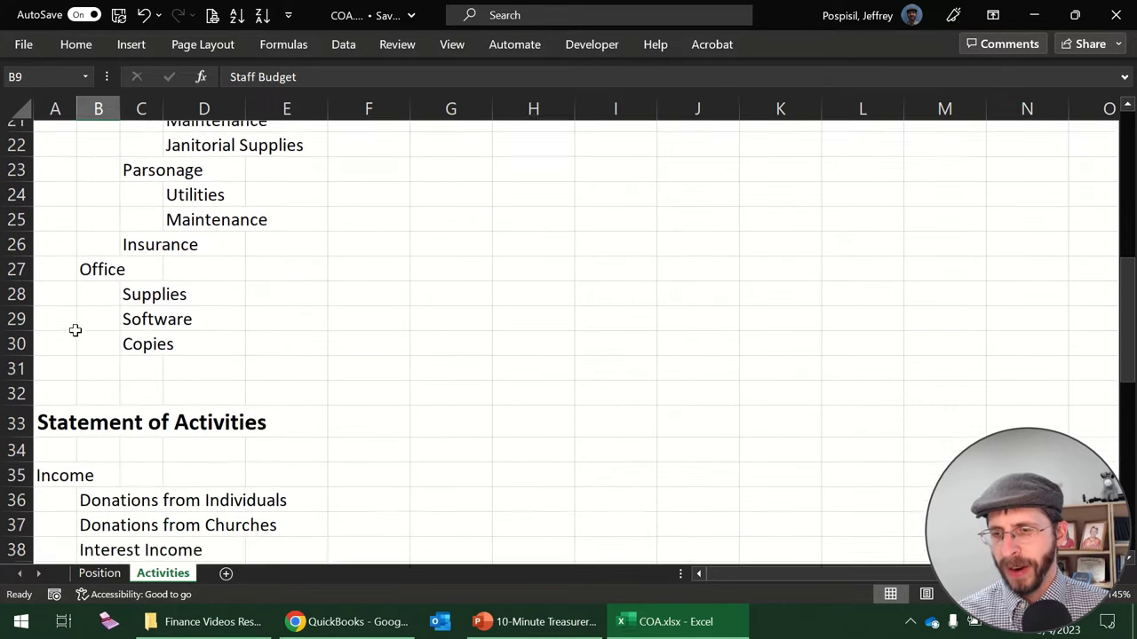
scroll(75, 330, "up", 7)
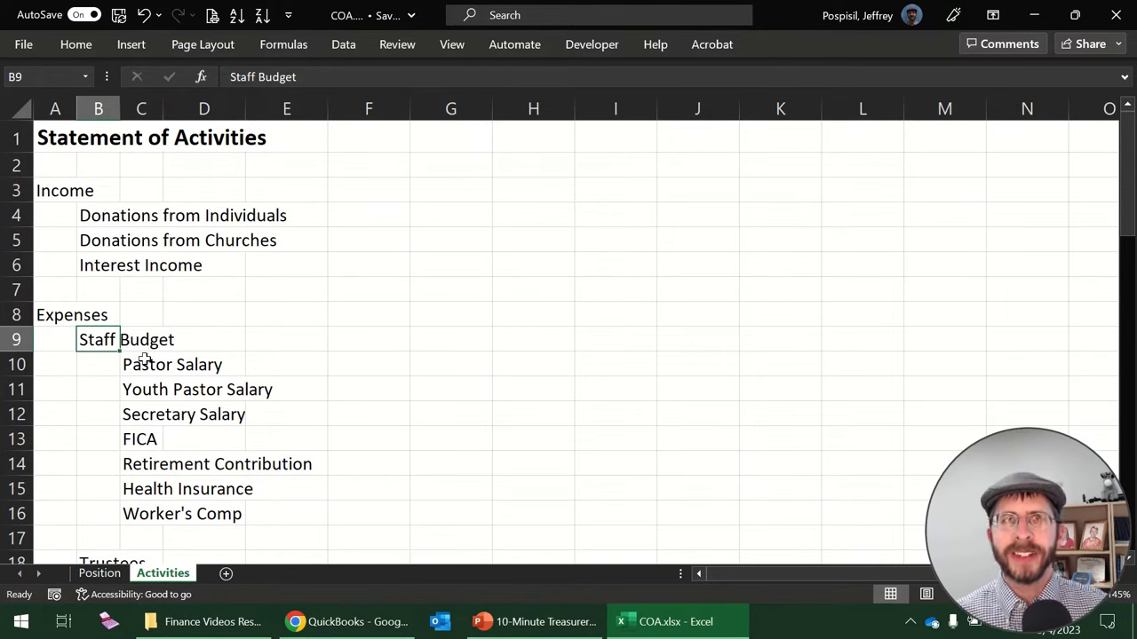
On the About Us page, highlight 'love extravagantly' and 'witness boldly' in the Mission statement.
left_click(368, 621)
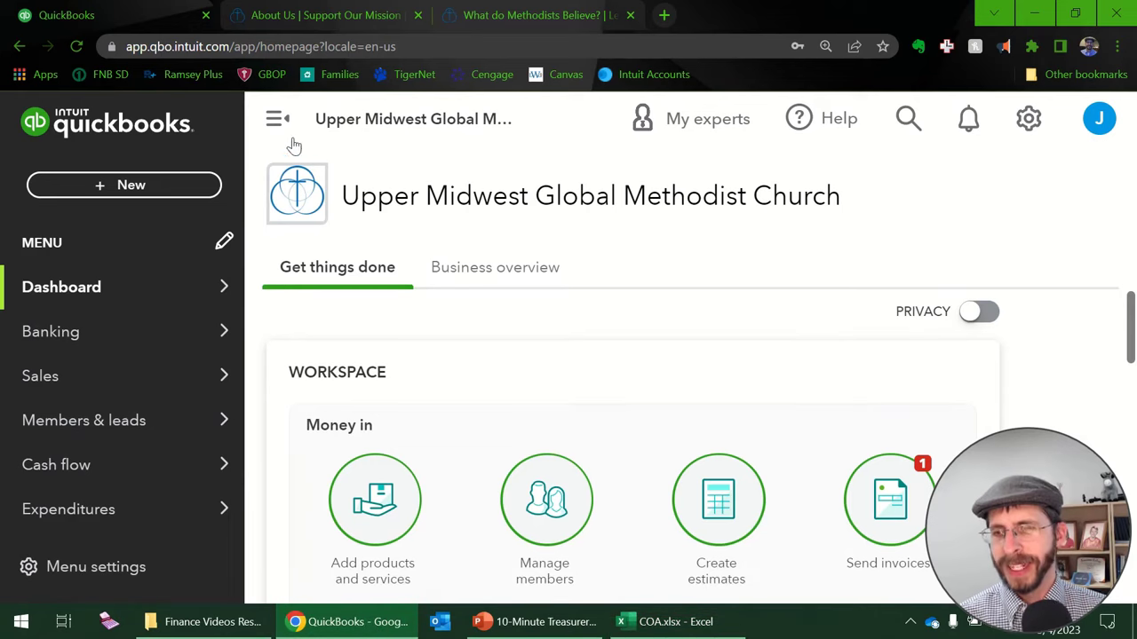
left_click(332, 14)
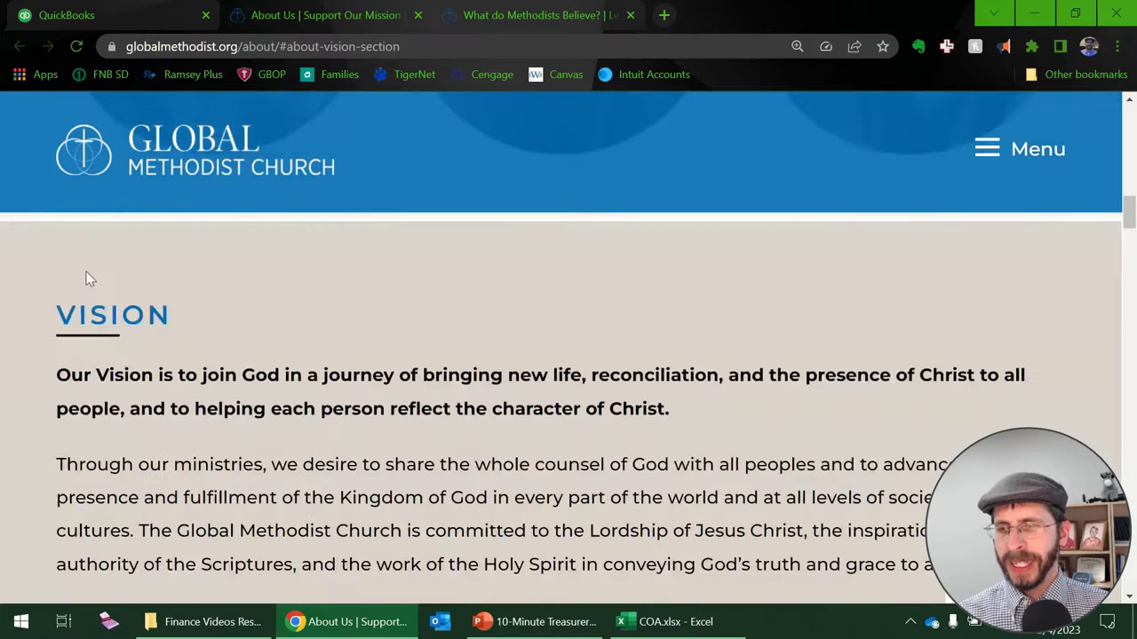
scroll(86, 279, "up", 10)
scroll(208, 391, "down", 2)
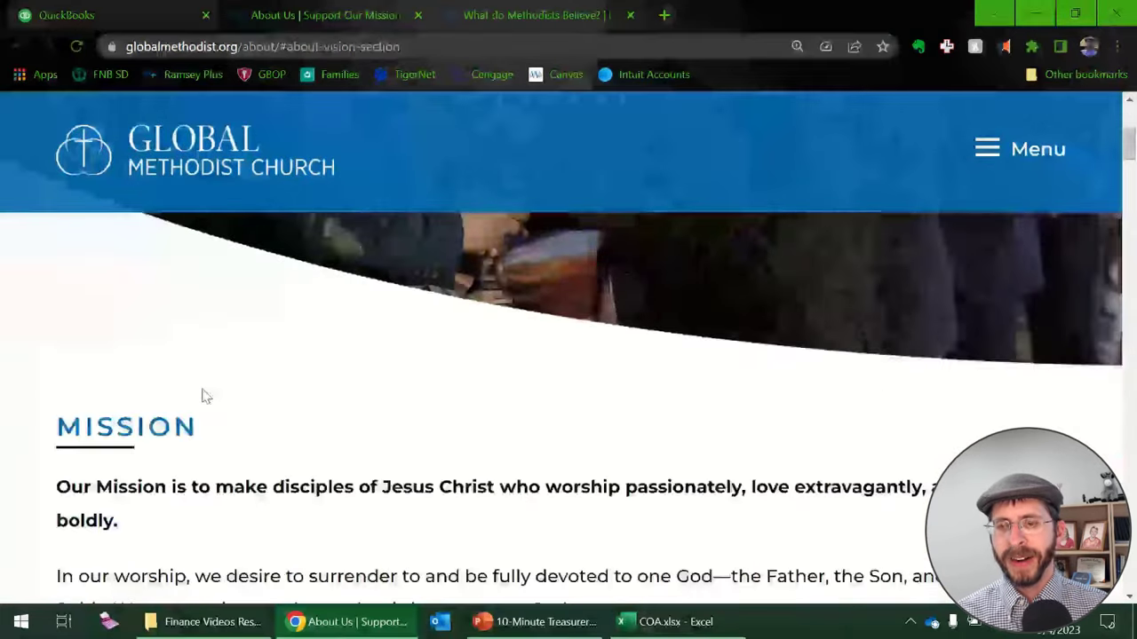
scroll(203, 396, "down", 1)
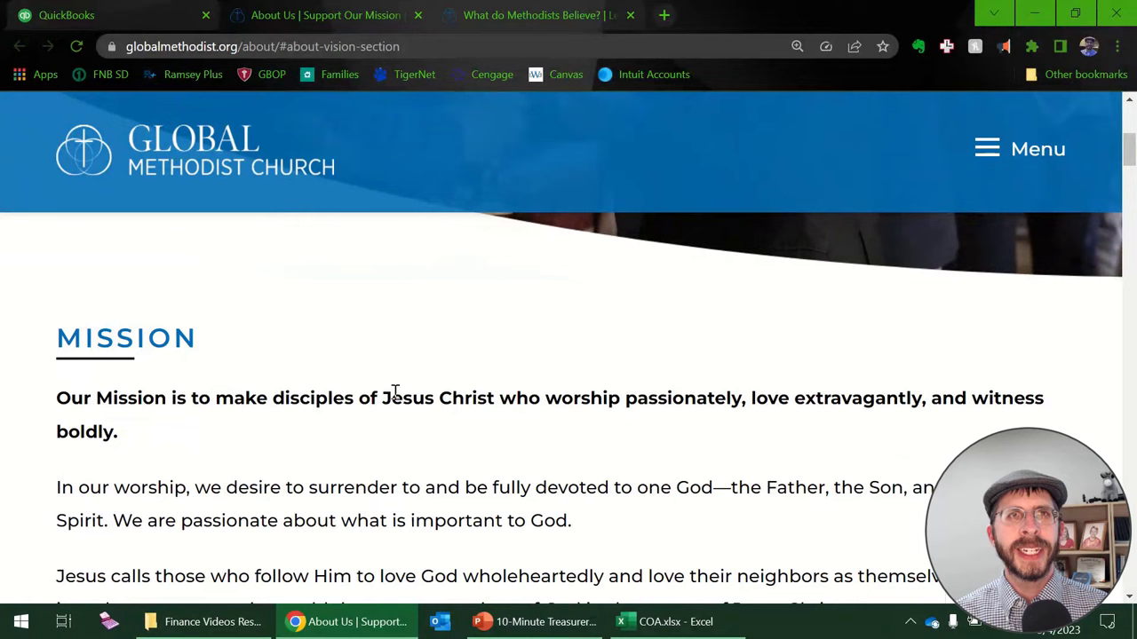
left_click_drag(546, 397, 924, 399)
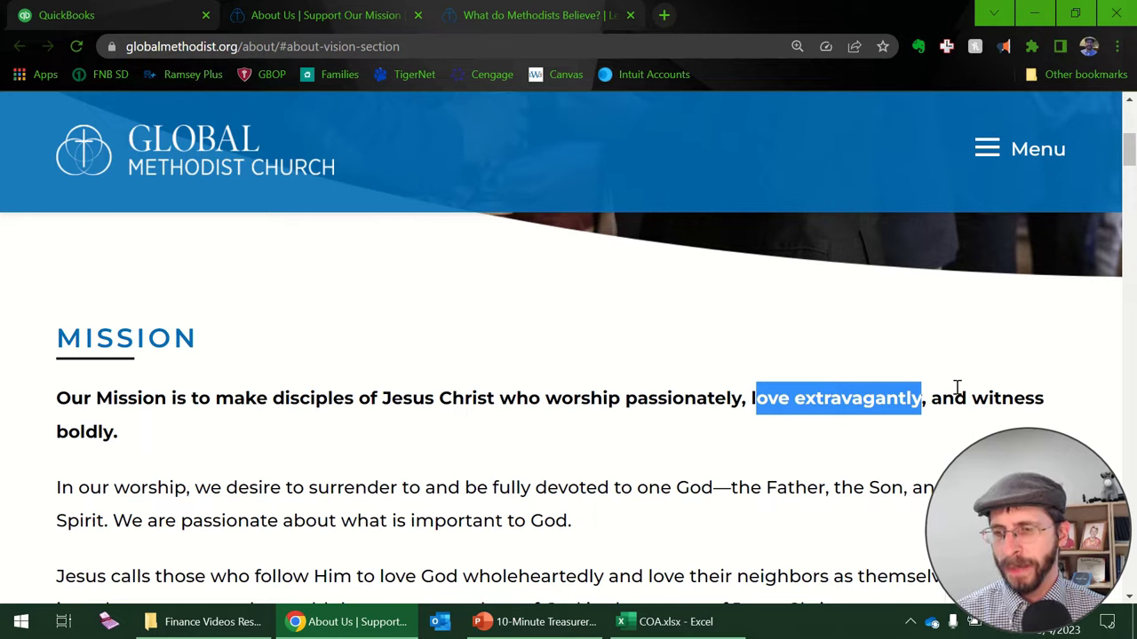
left_click_drag(973, 398, 110, 431)
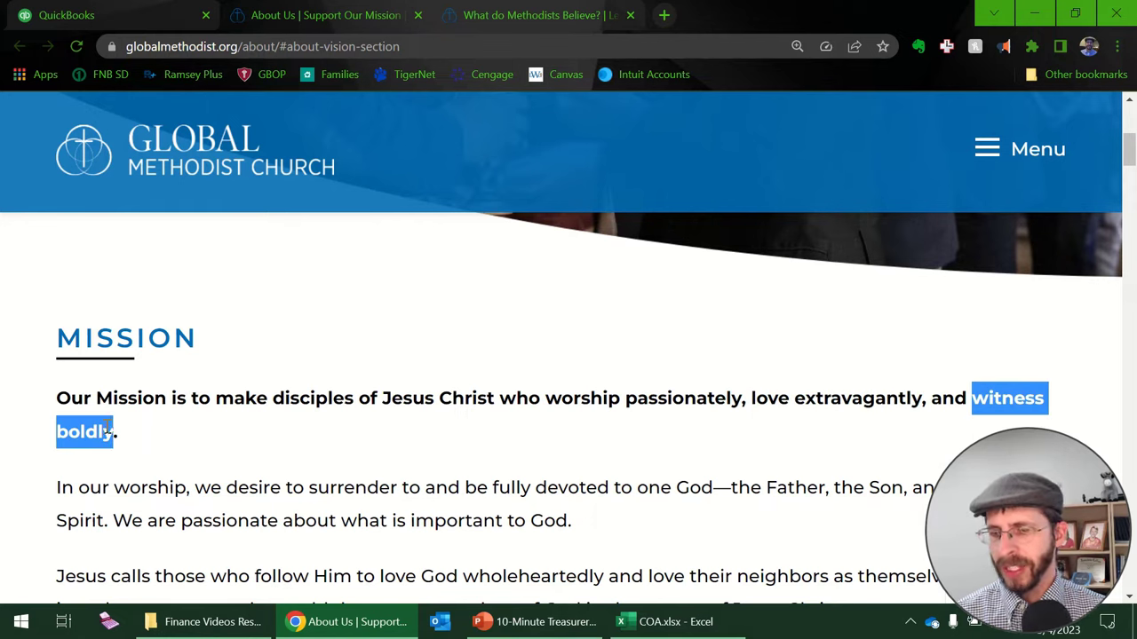
mouse_move(477, 8)
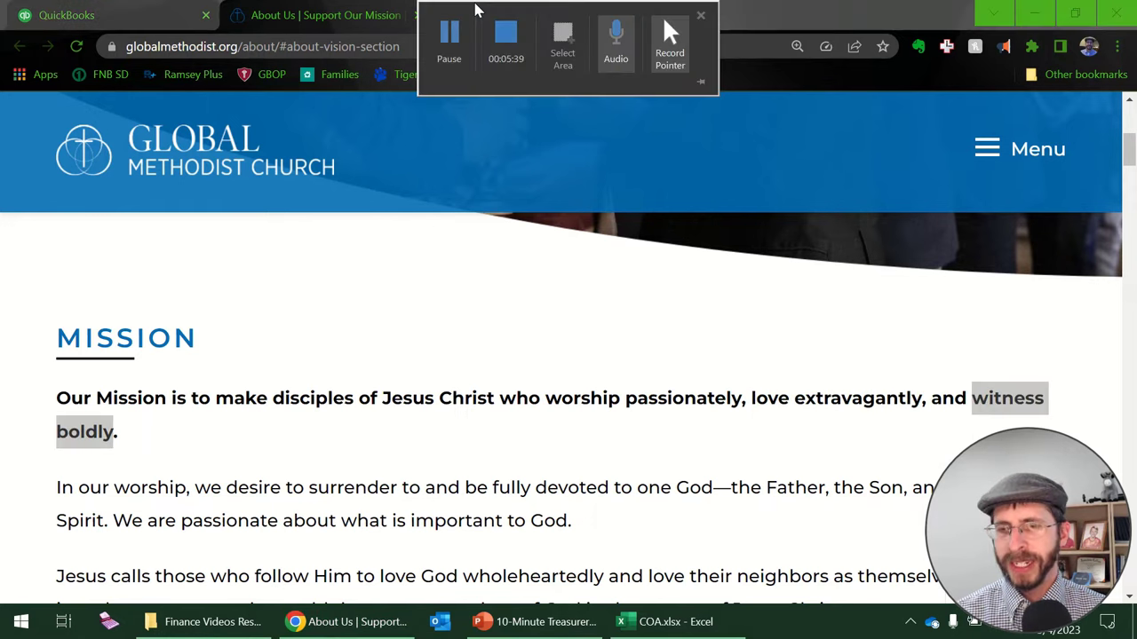
left_click(350, 8)
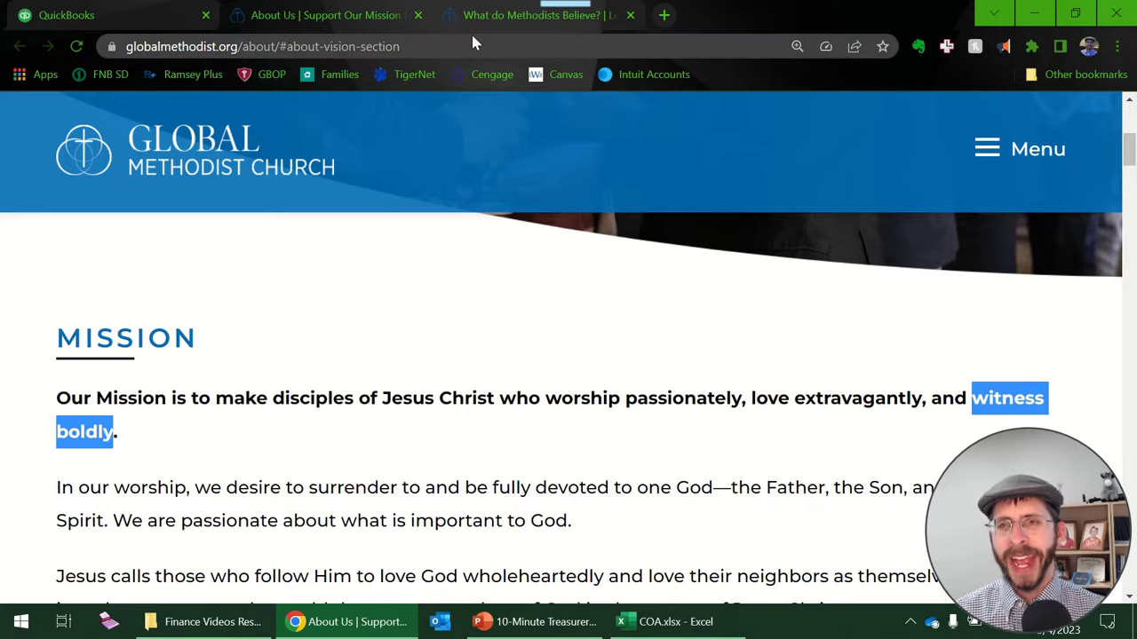
On the What do Methodists Believe page, read Part Six section 609 on Regional Conferences' purpose.
left_click(472, 18)
scroll(458, 231, "up", 15)
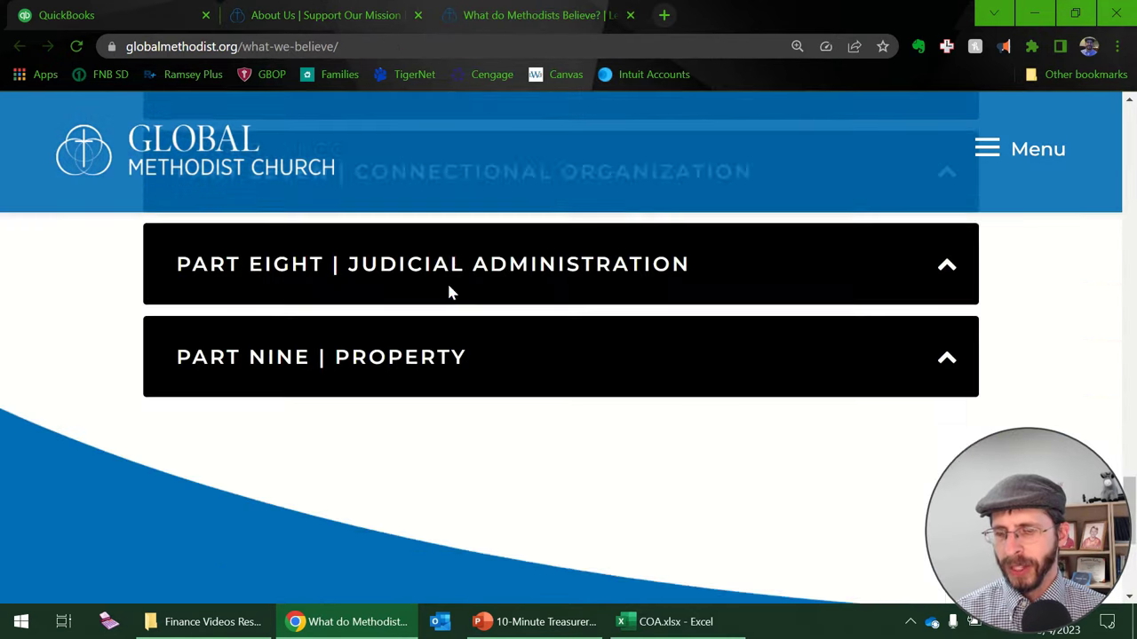
scroll(449, 335, "up", 10)
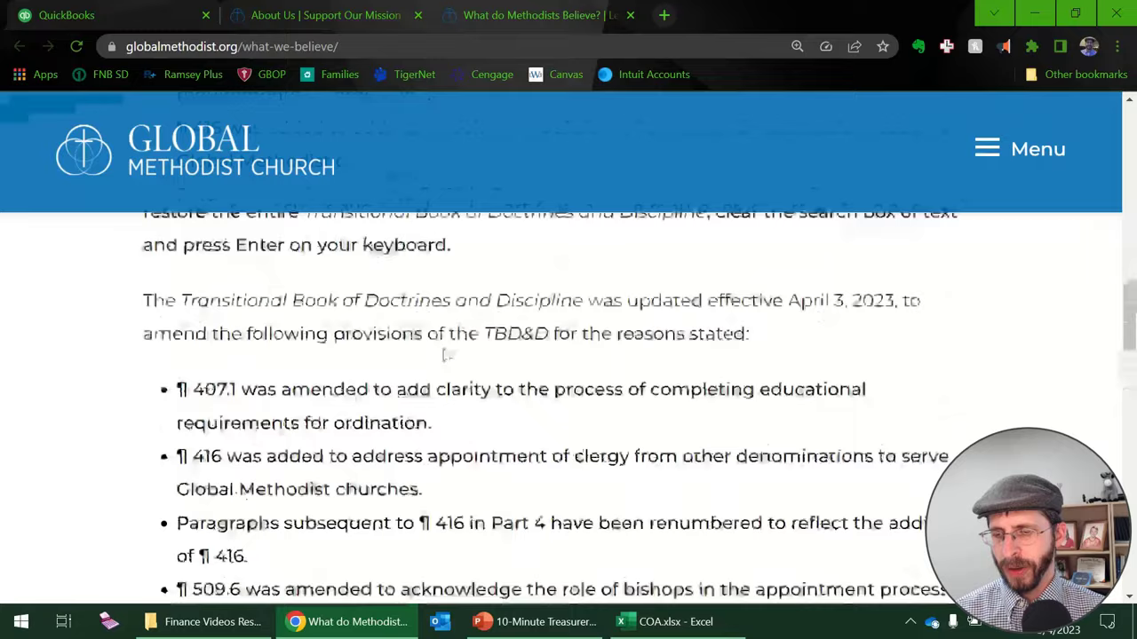
scroll(433, 360, "down", 5)
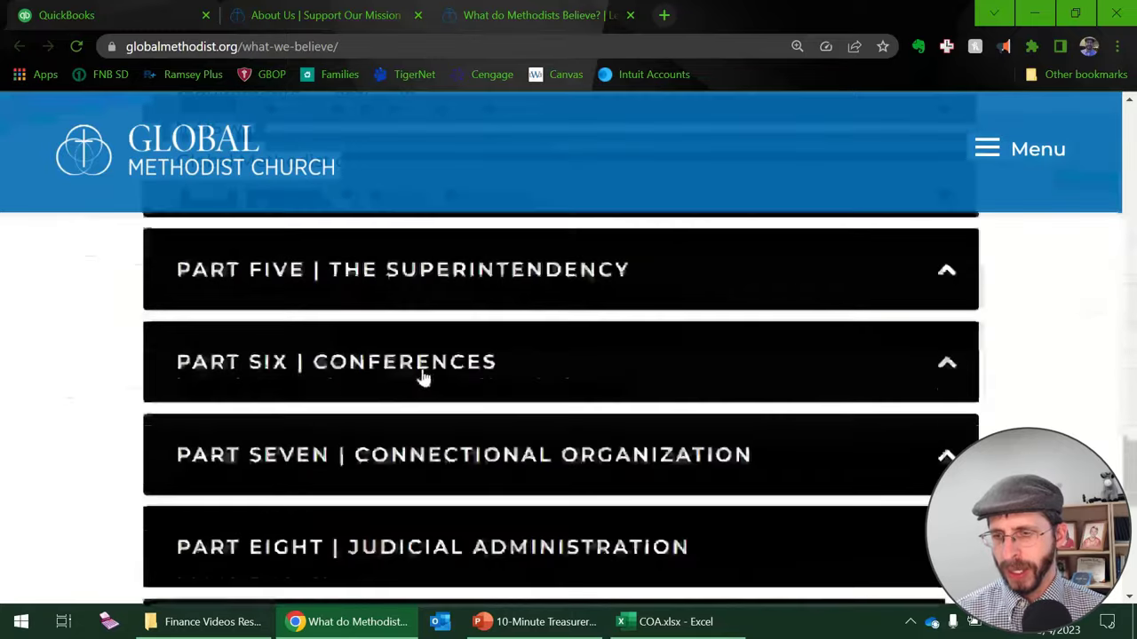
left_click(421, 376)
scroll(417, 378, "down", 8)
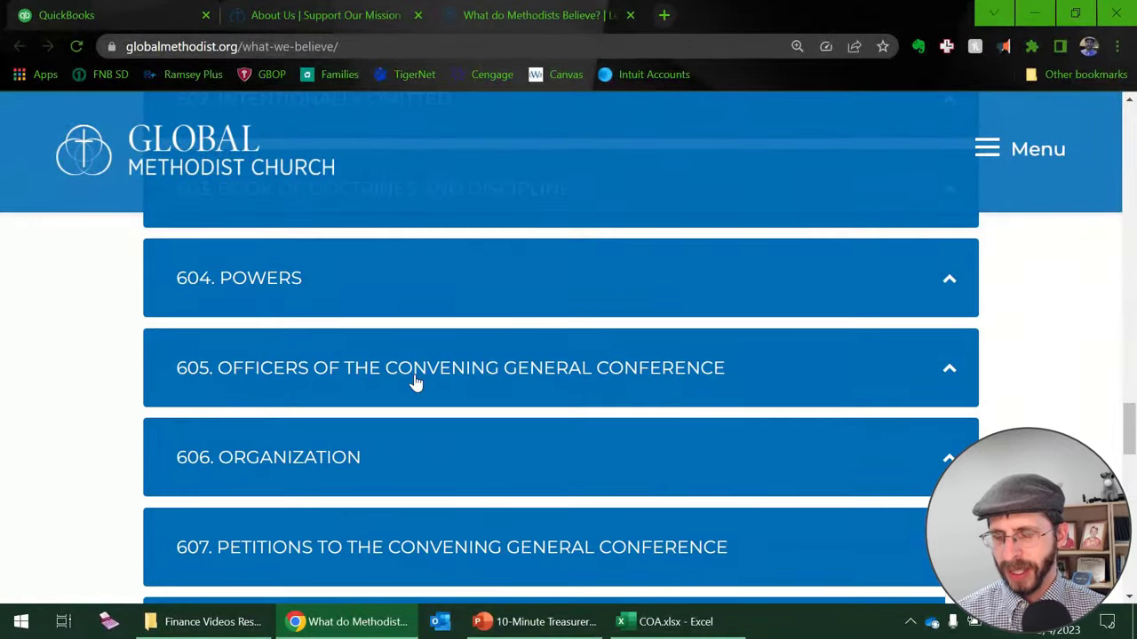
scroll(416, 380, "down", 2)
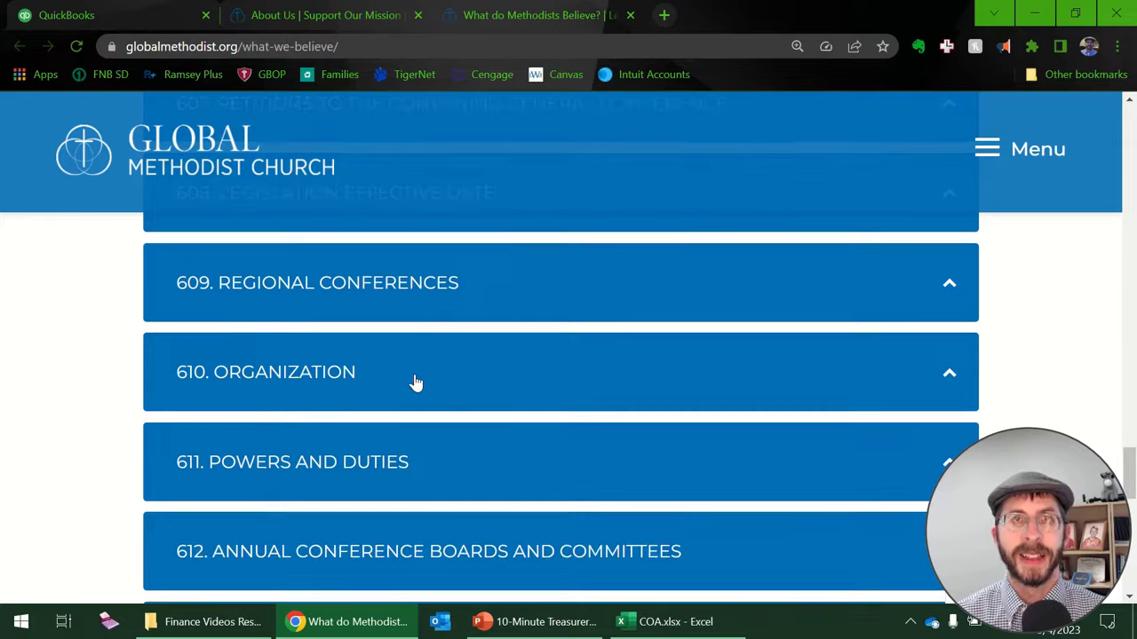
left_click(376, 301)
scroll(440, 368, "down", 2)
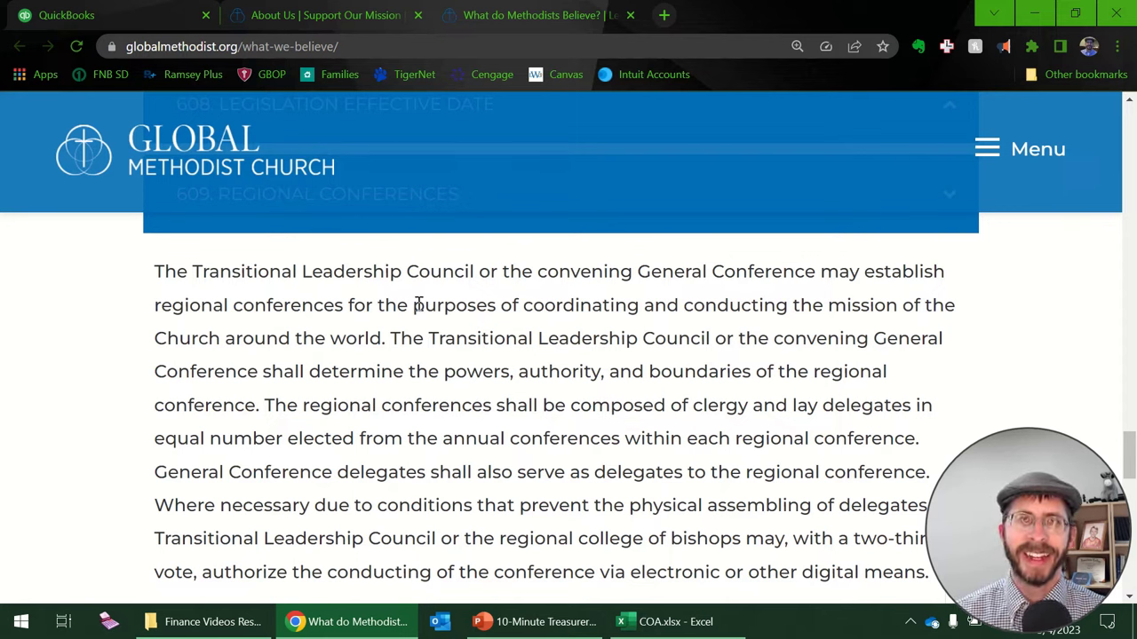
left_click_drag(414, 305, 391, 342)
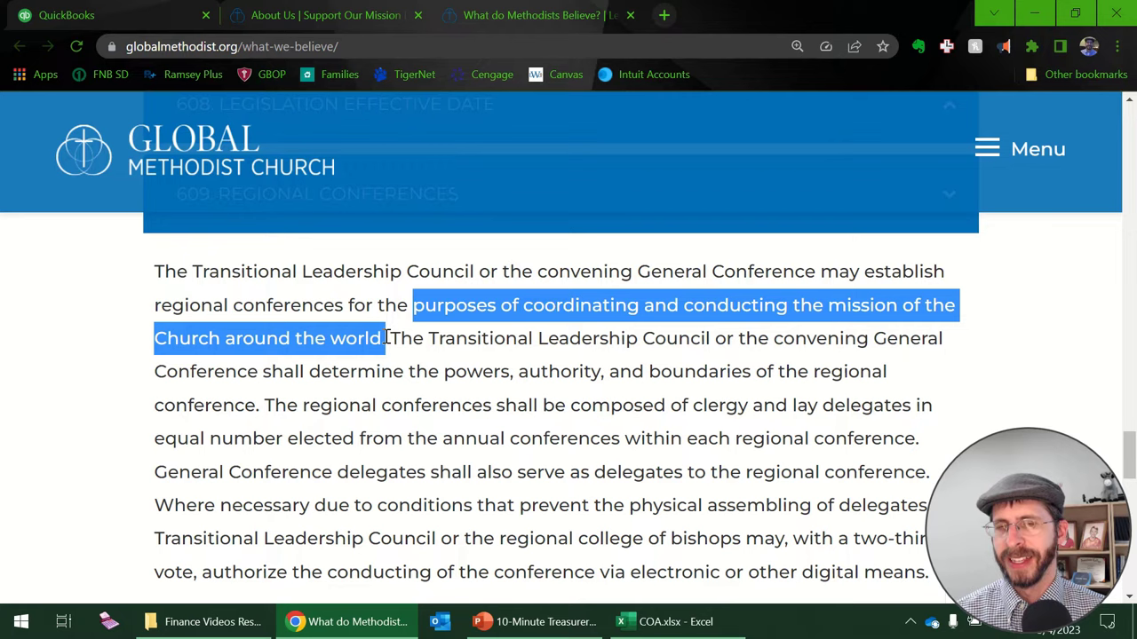
Read section 612 on annual conference committees, including Finance and Administration, then return to Excel.
scroll(465, 391, "down", 5)
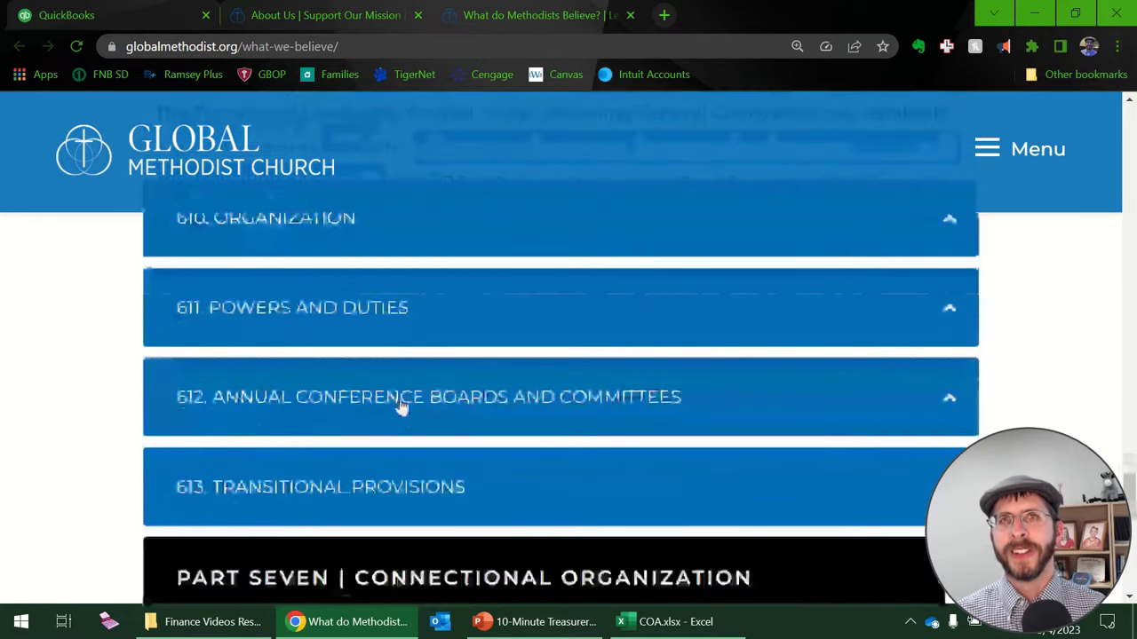
left_click(399, 407)
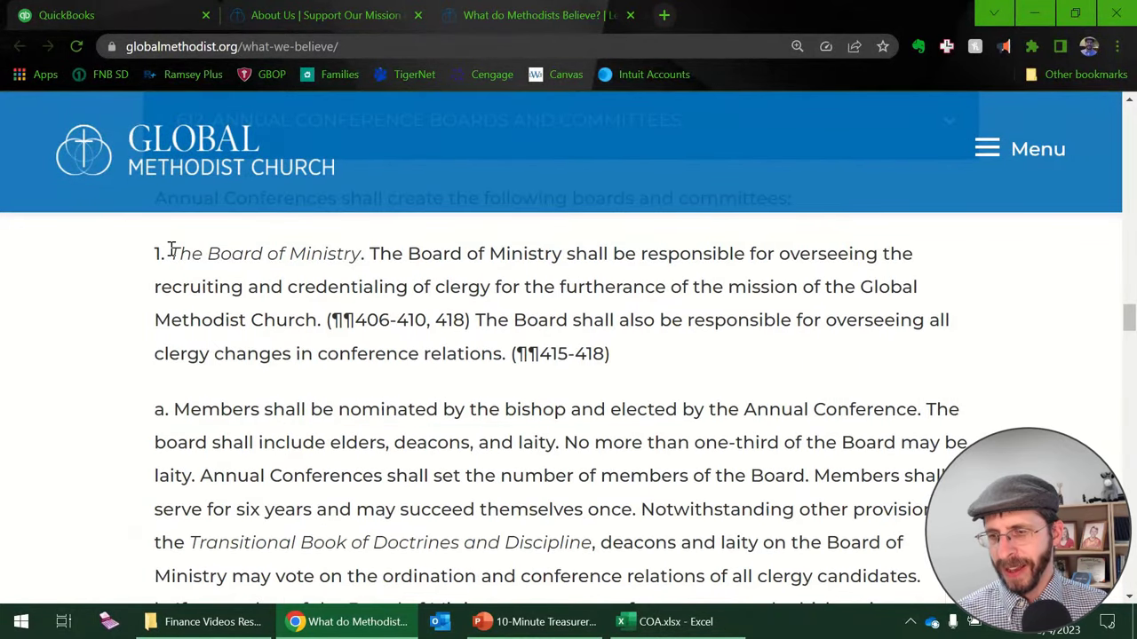
left_click_drag(171, 252, 367, 254)
scroll(387, 338, "down", 3)
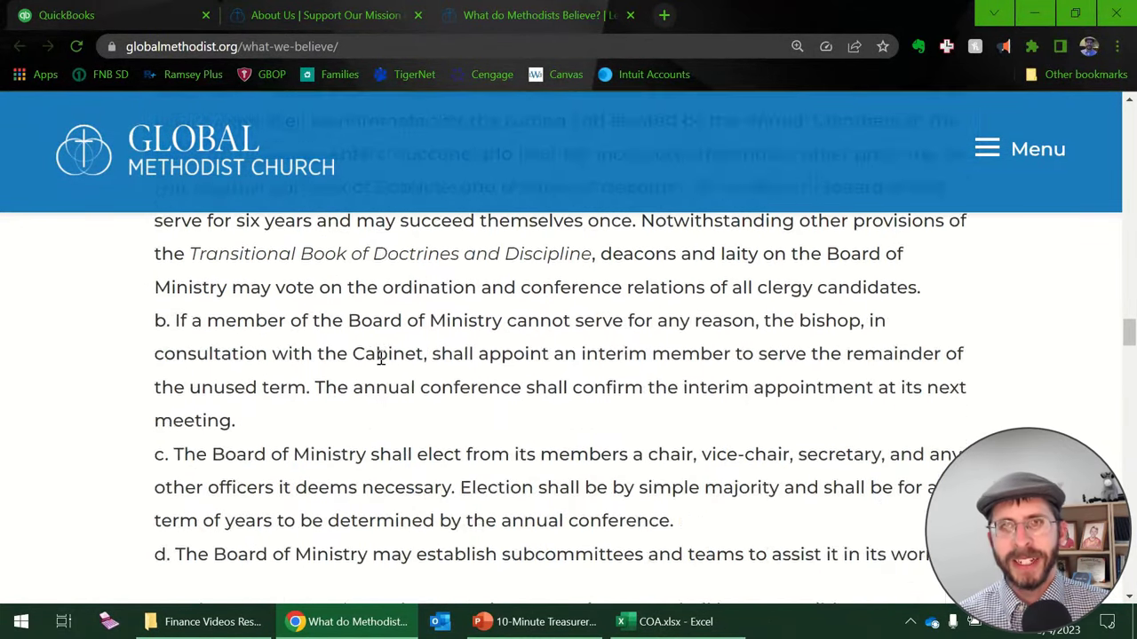
scroll(380, 355, "down", 3)
left_click_drag(176, 366, 382, 364)
scroll(356, 380, "down", 5)
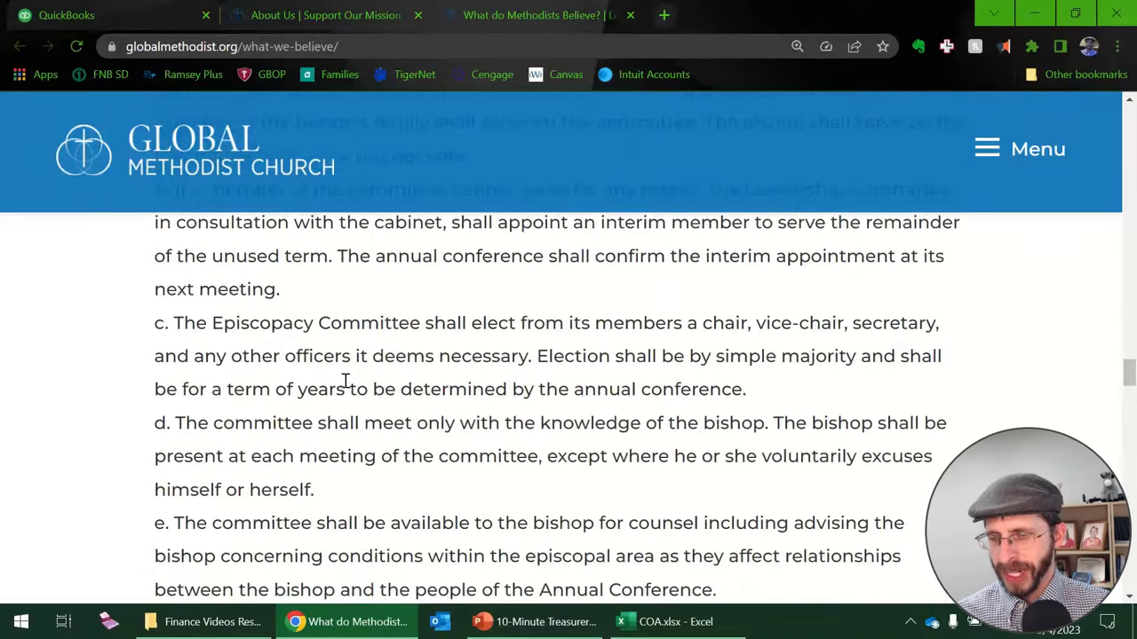
scroll(346, 380, "down", 4)
left_click_drag(181, 389, 540, 384)
left_click(541, 452)
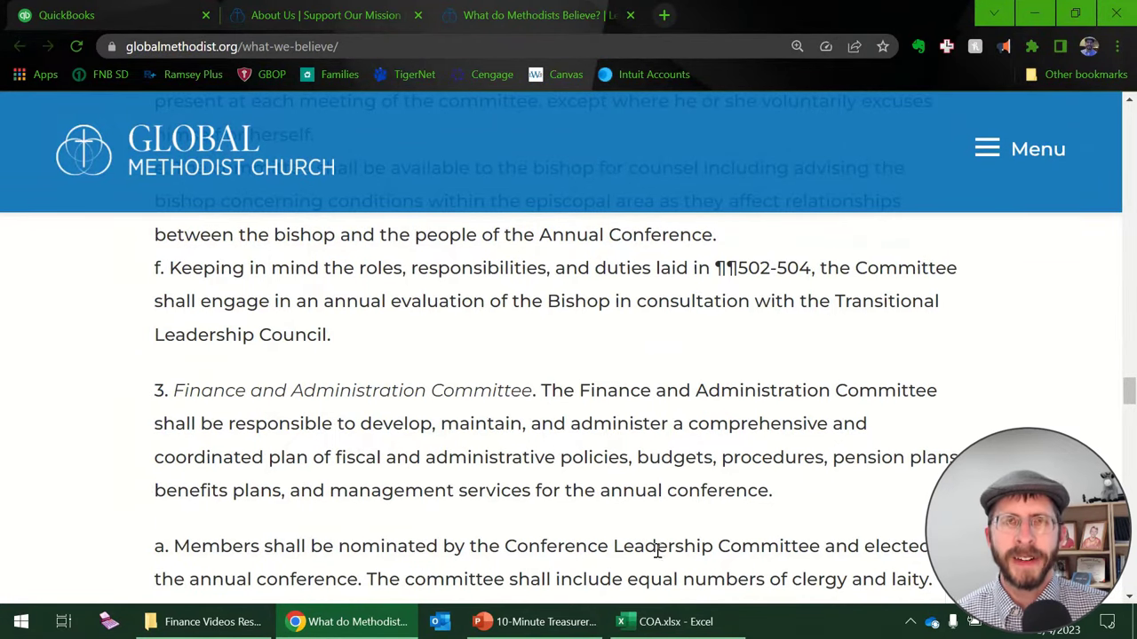
left_click(680, 620)
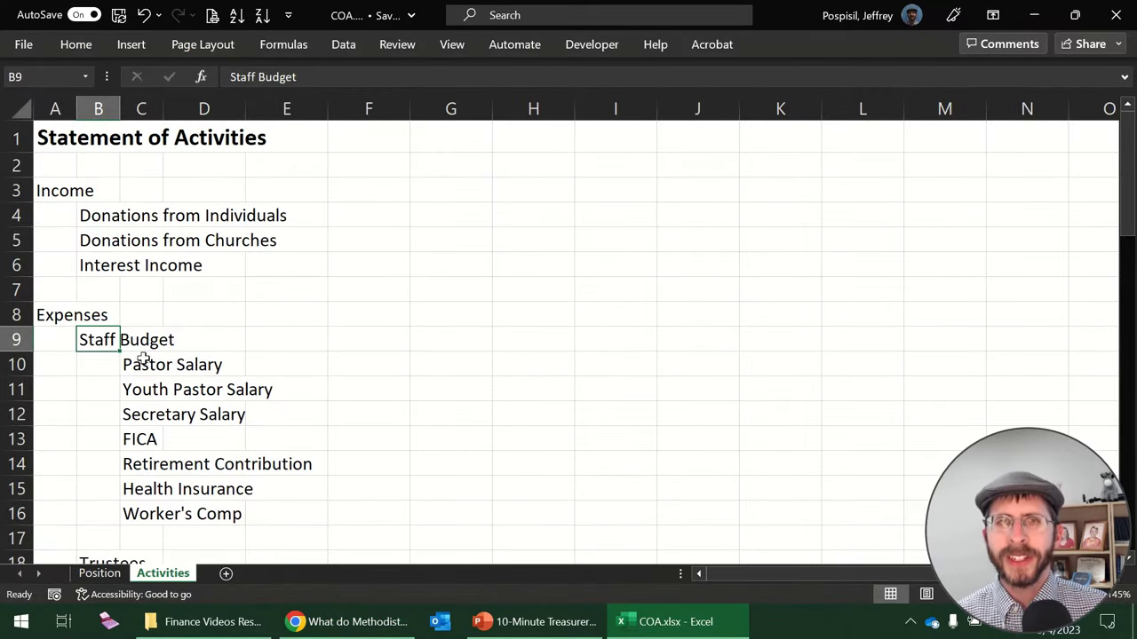
Clear the old expense lines in B9:D30 of the Activities sheet.
scroll(175, 353, "down", 1)
scroll(174, 353, "down", 6)
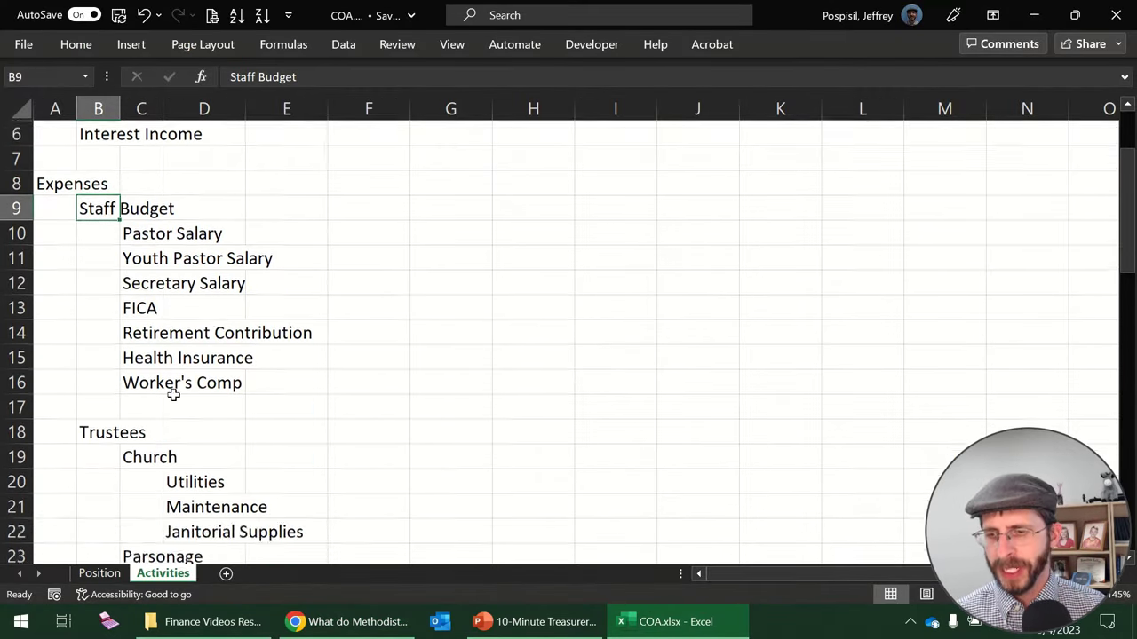
left_click(184, 342, "shift")
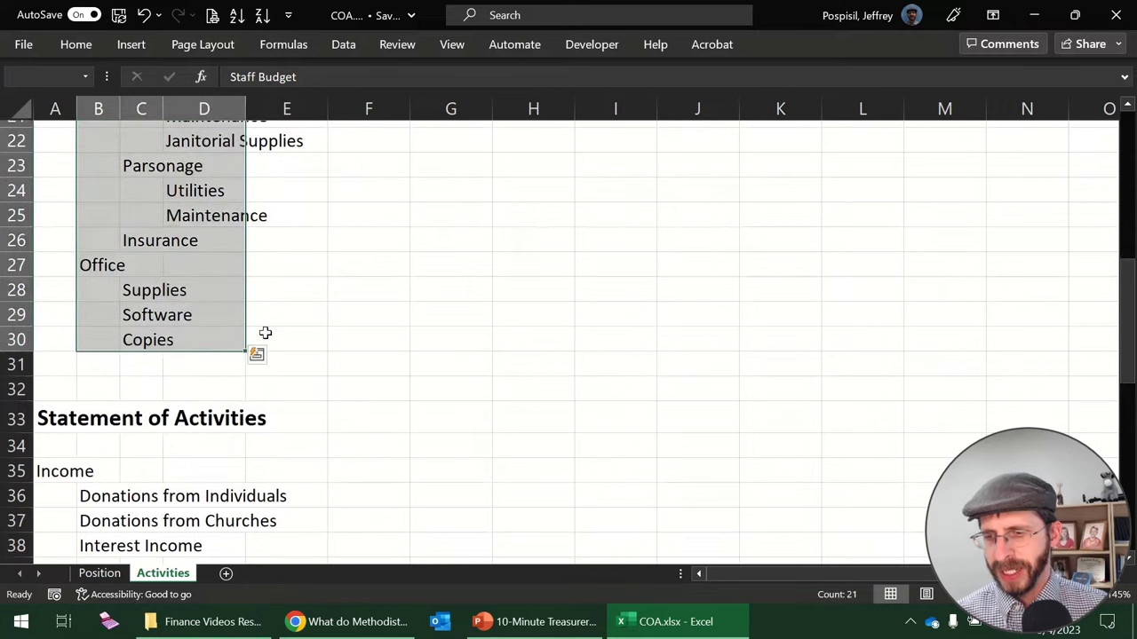
scroll(263, 332, "up", 7)
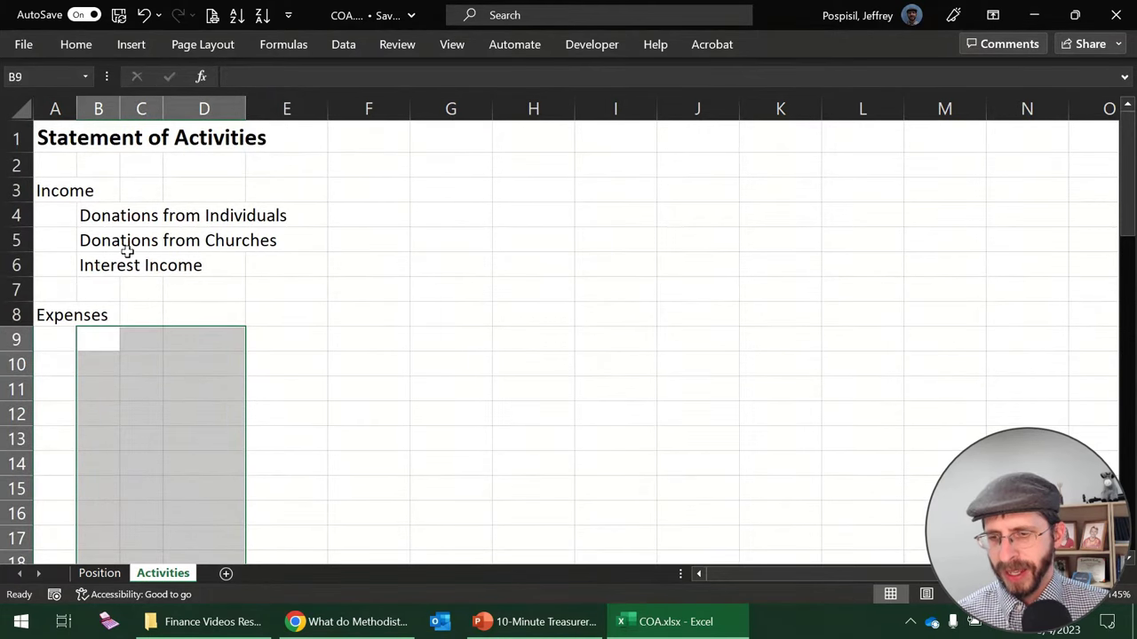
left_click(127, 252)
Enter account numbers 4000, 4005 and 4900 for the three income lines in A4:A6.
left_click(61, 217)
type("40")
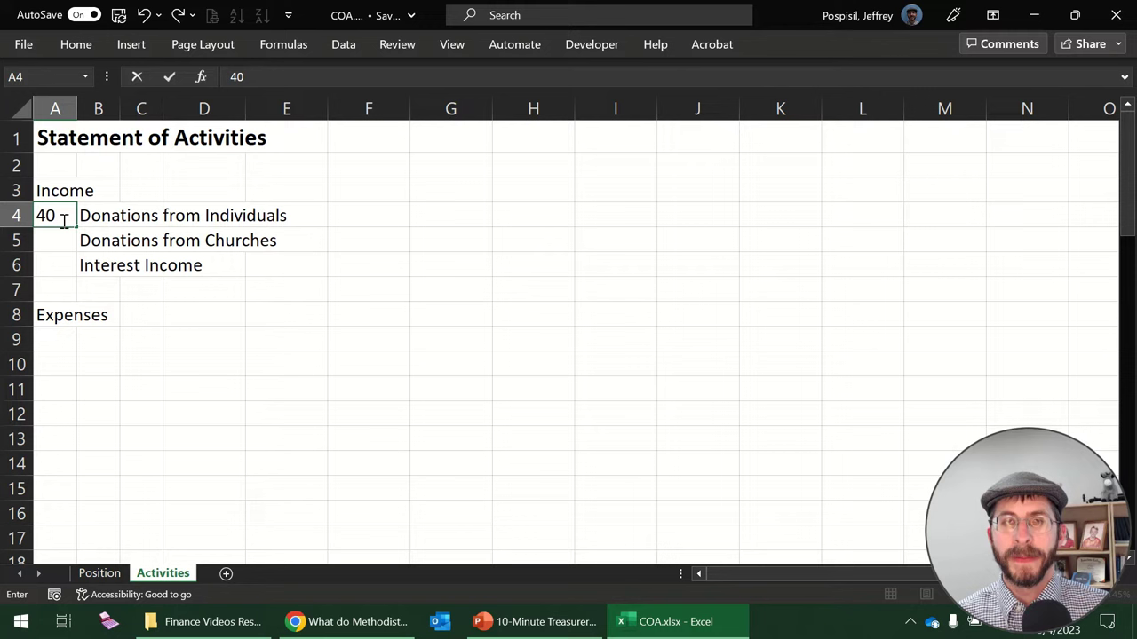
type("00")
key("Return")
type("40")
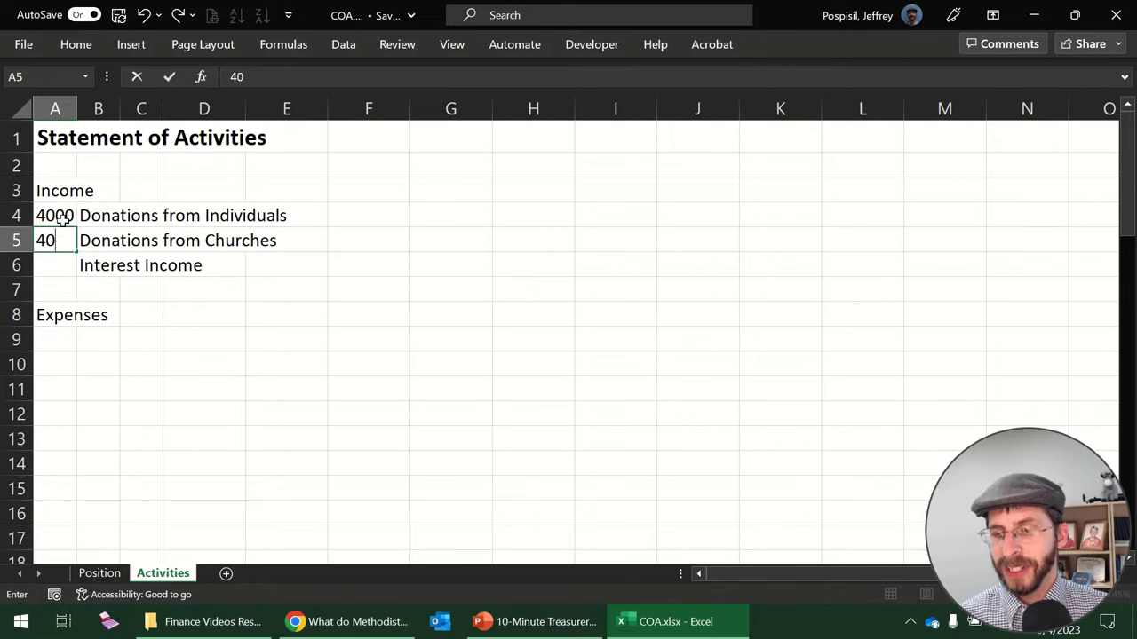
type("05")
key("Return")
type("10")
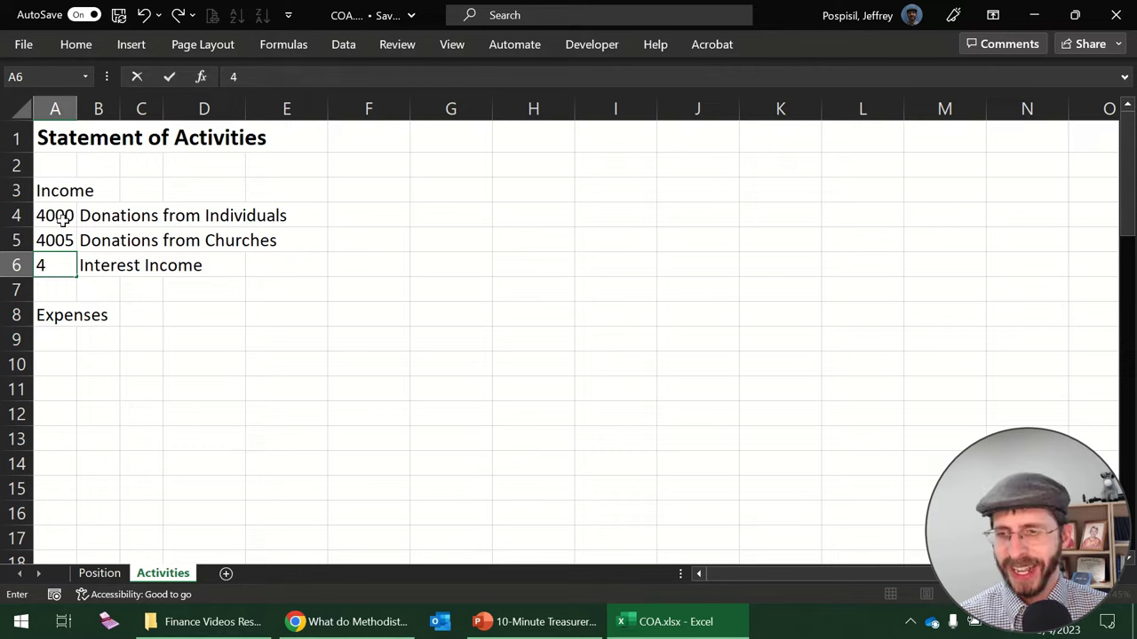
type("900")
key("Return")
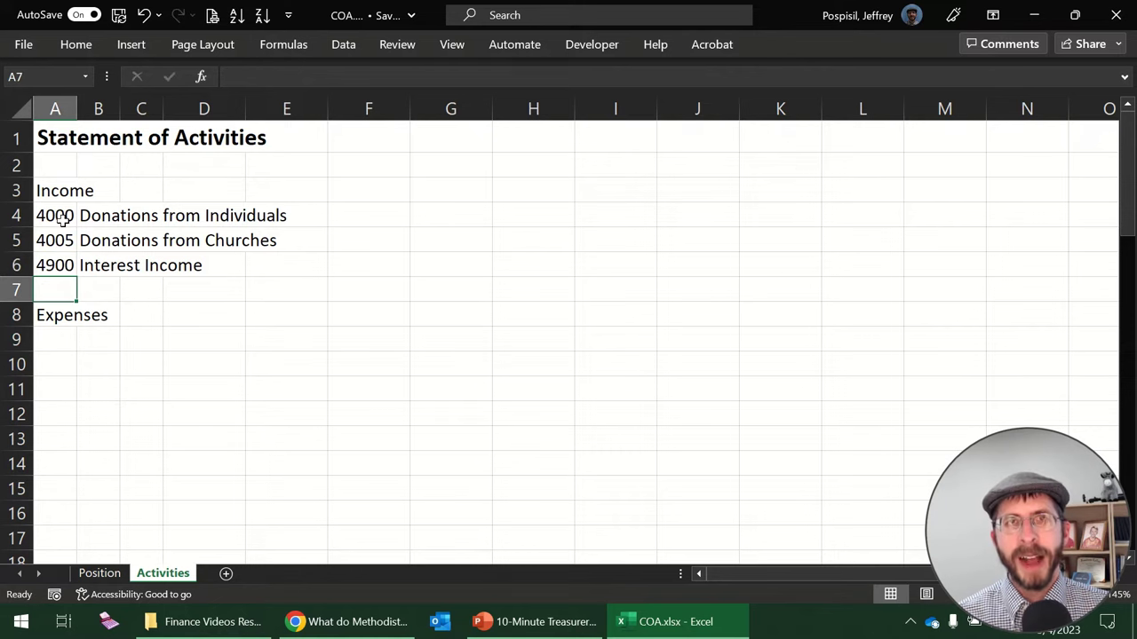
key("Right")
key("Down")
key("Down")
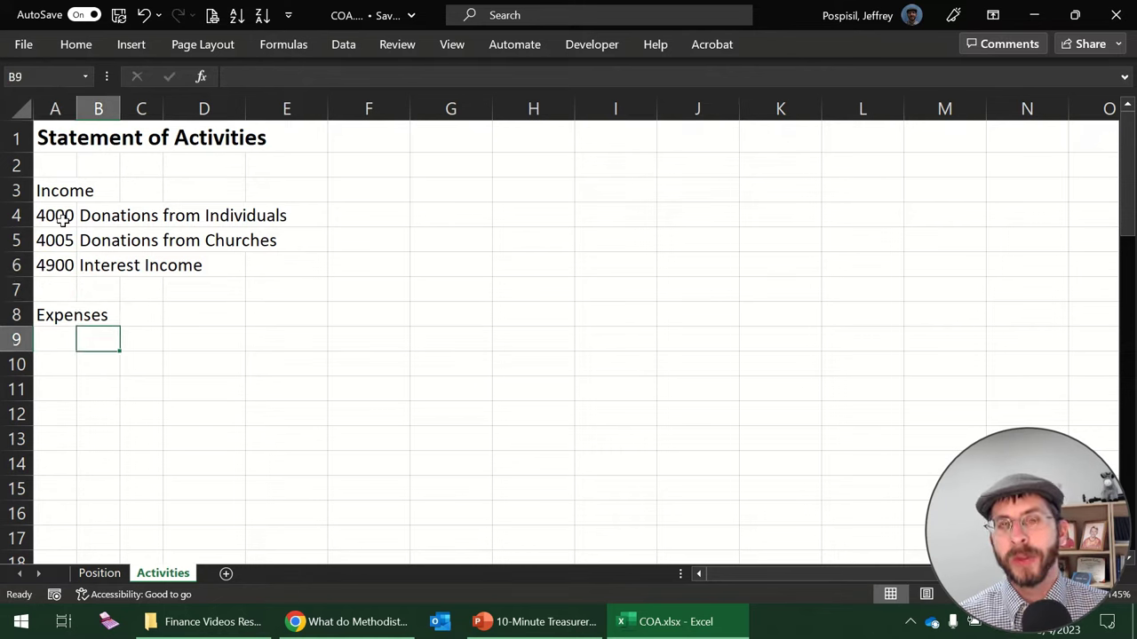
Add the Board of Ministry heading in B9 with Thing 1 to Thing 4 filled down C10:C13.
type("Boa")
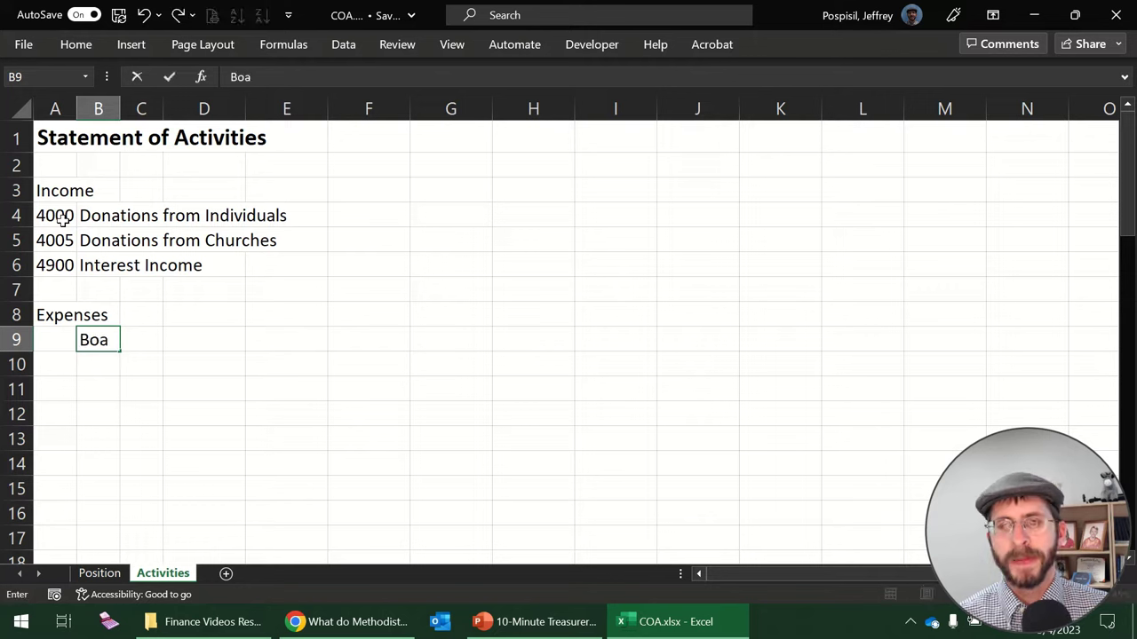
type("rd of Min")
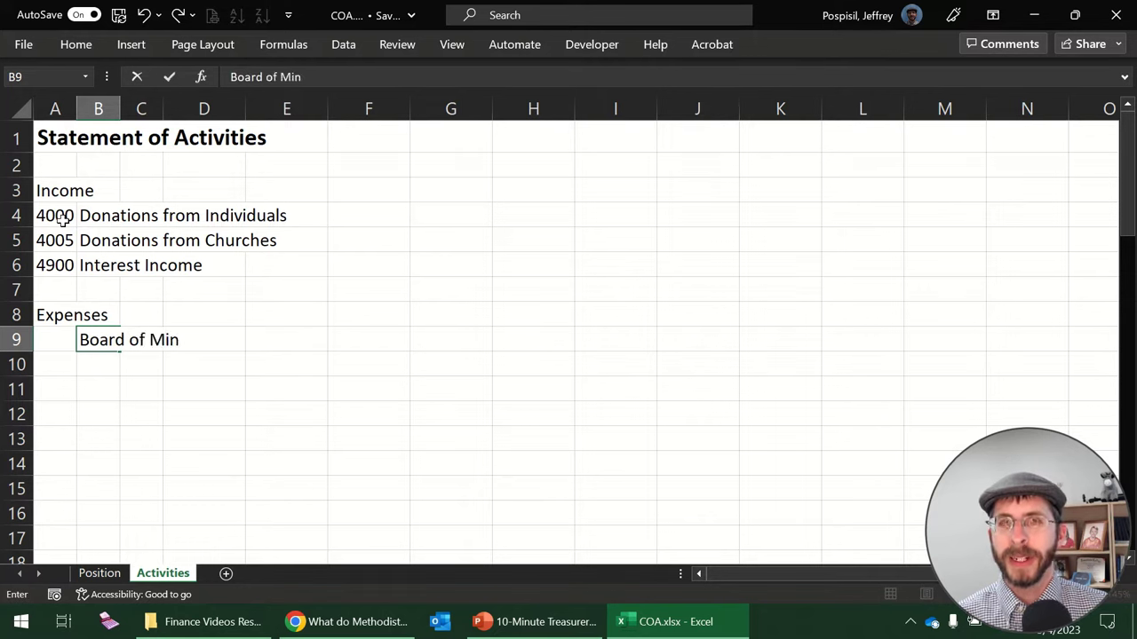
type("istry")
key("Return")
key("Right")
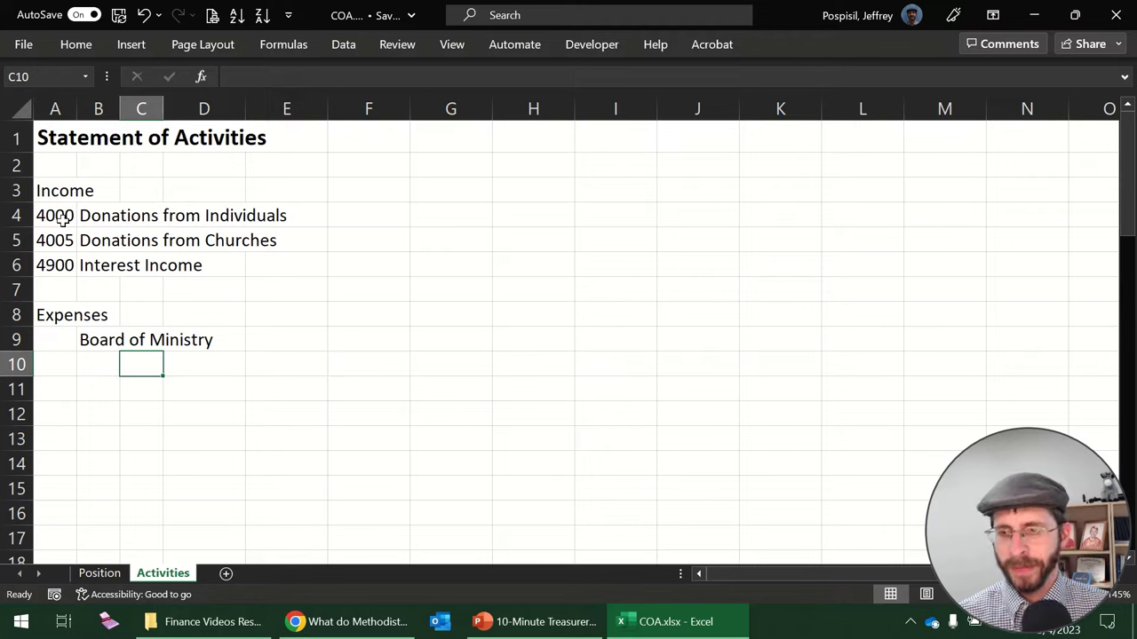
type("Th")
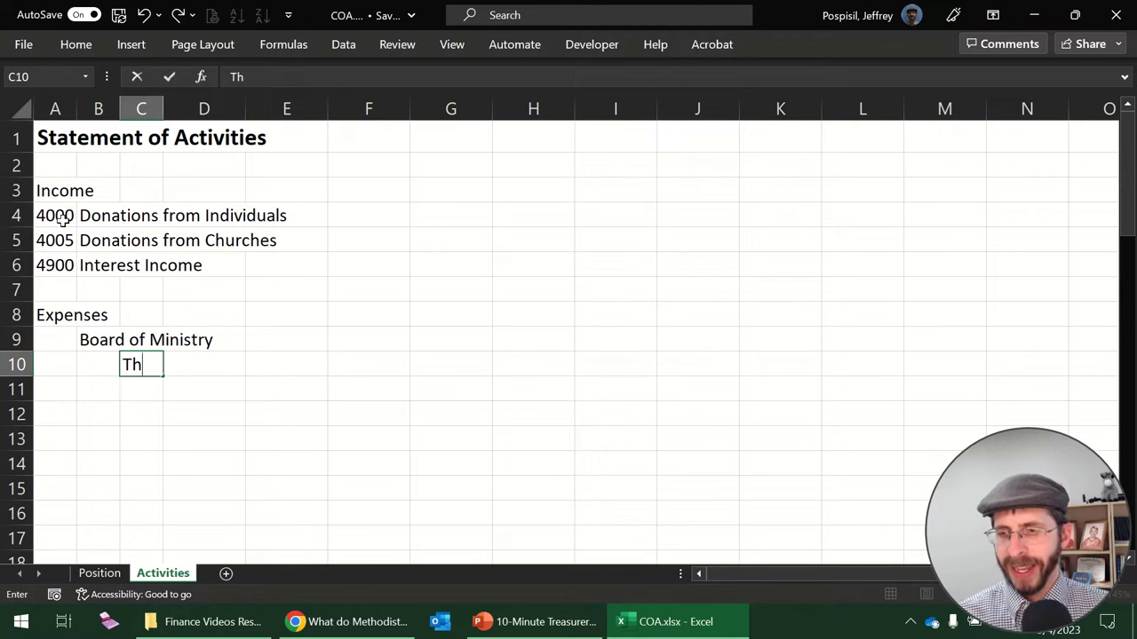
type("ing 1")
key("Return")
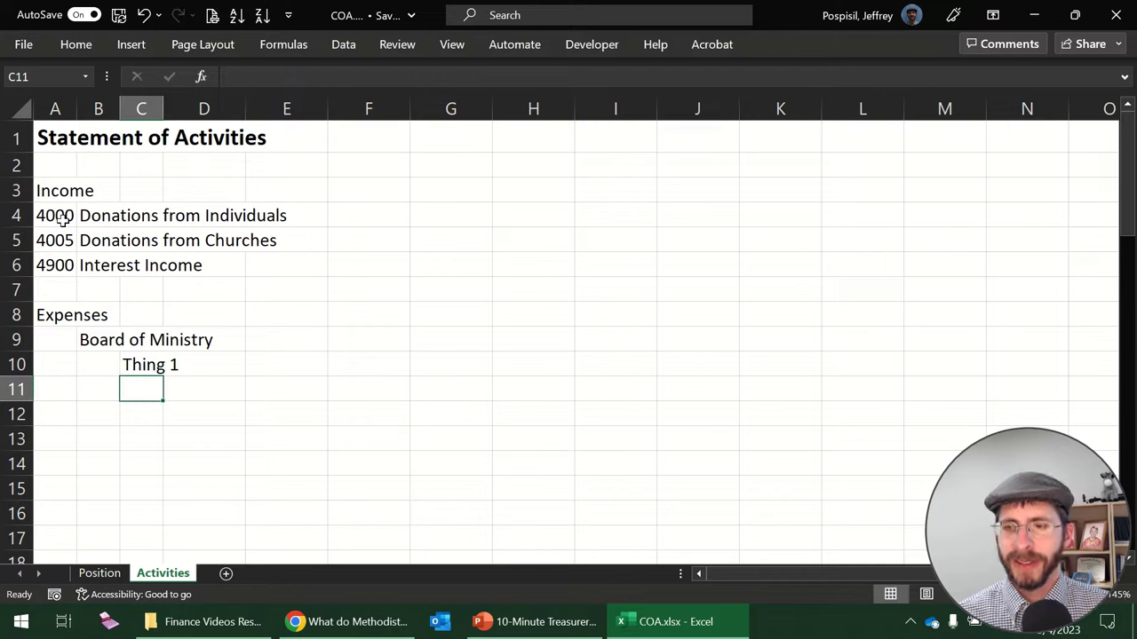
left_click(160, 372)
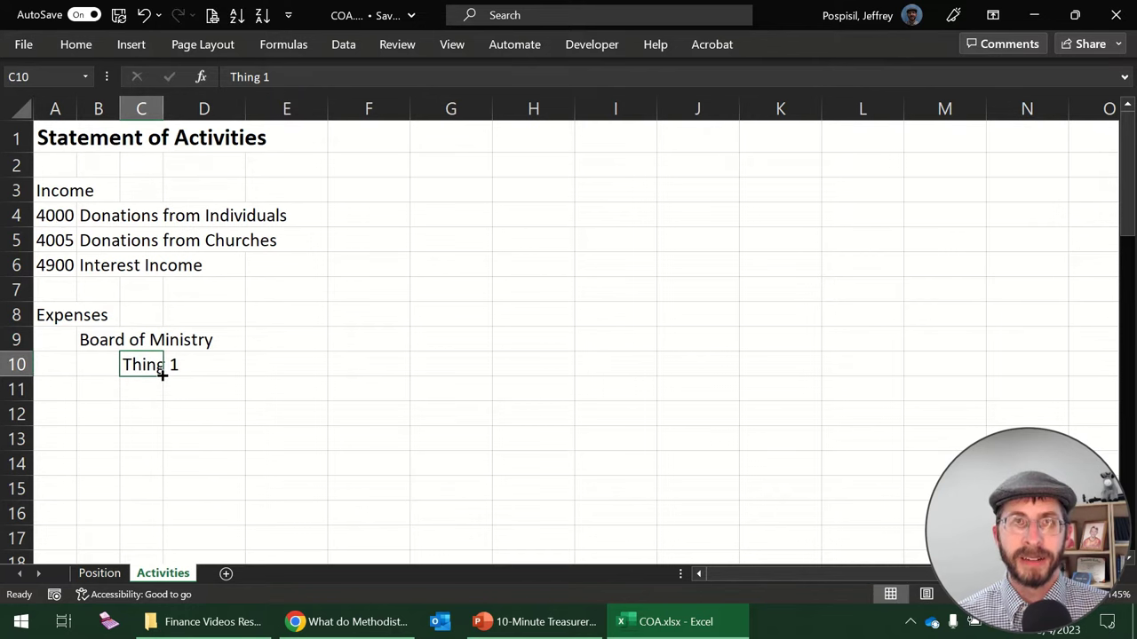
left_click_drag(161, 375, 162, 448)
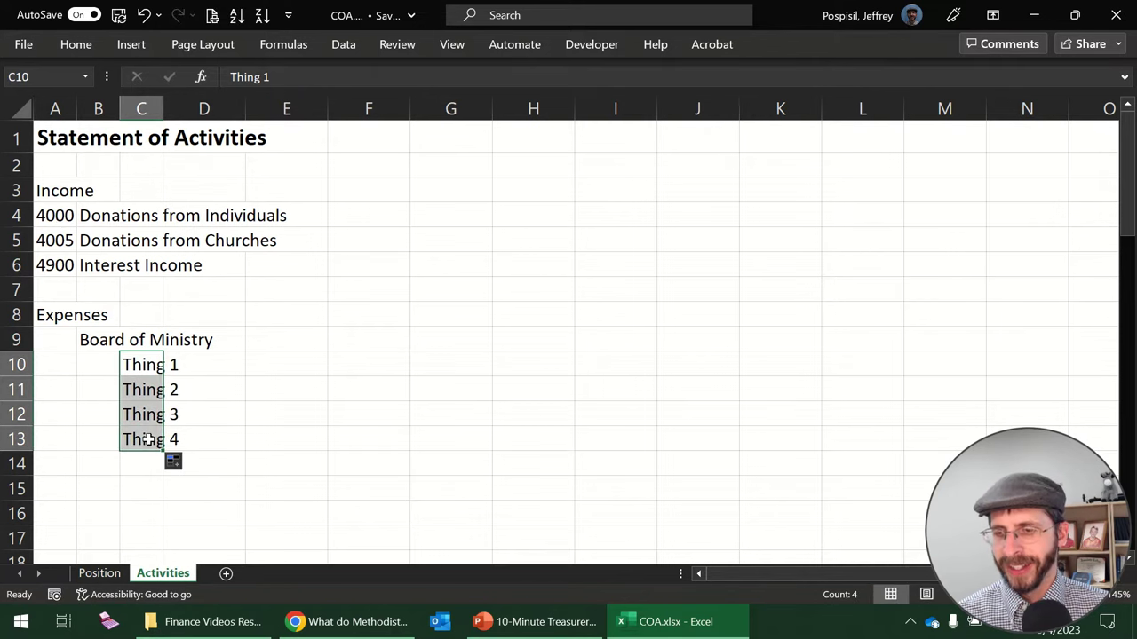
left_click(96, 464)
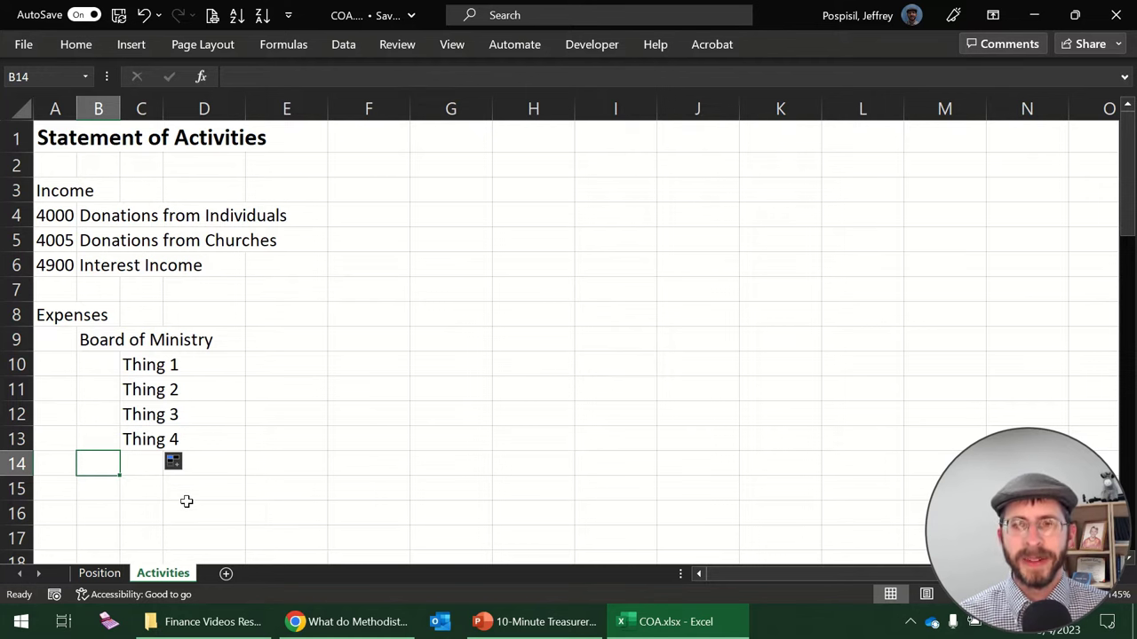
Add Finance & Administration in B15 and copy Thing 1 to Thing 4 beneath it at C16.
left_click(88, 485)
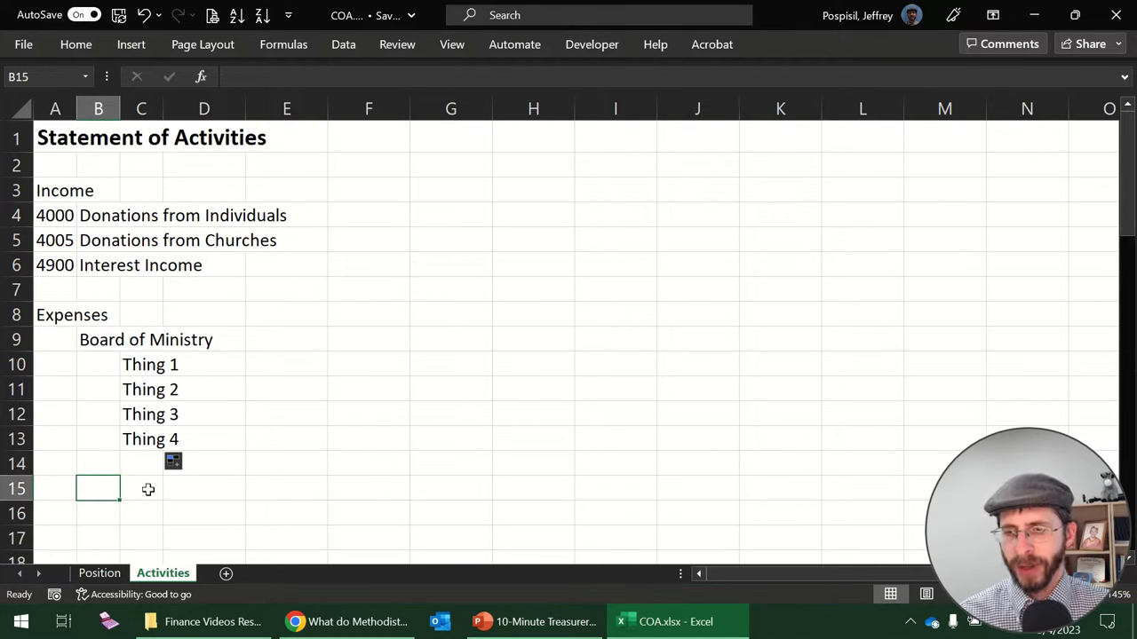
type("Fi")
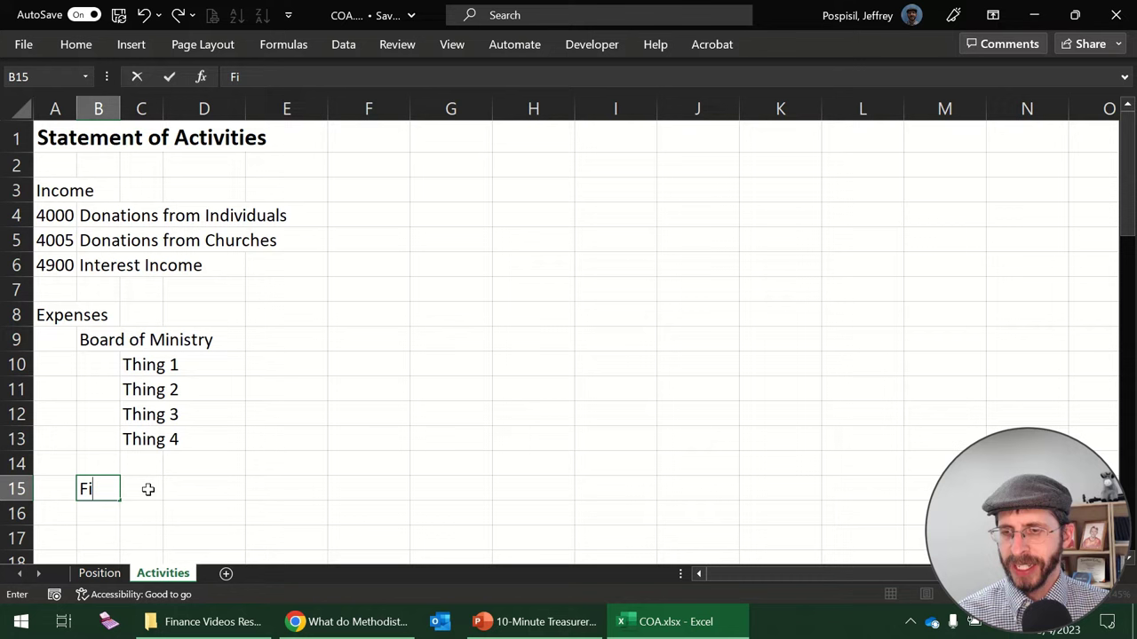
type("nance & Admi")
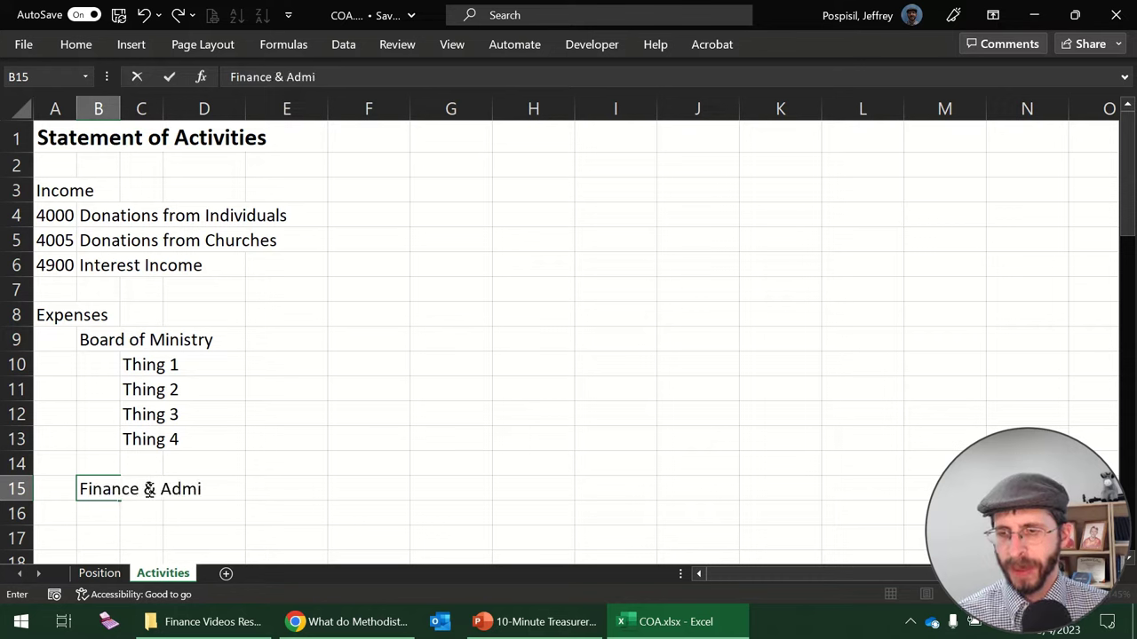
type("nistration")
key("Return")
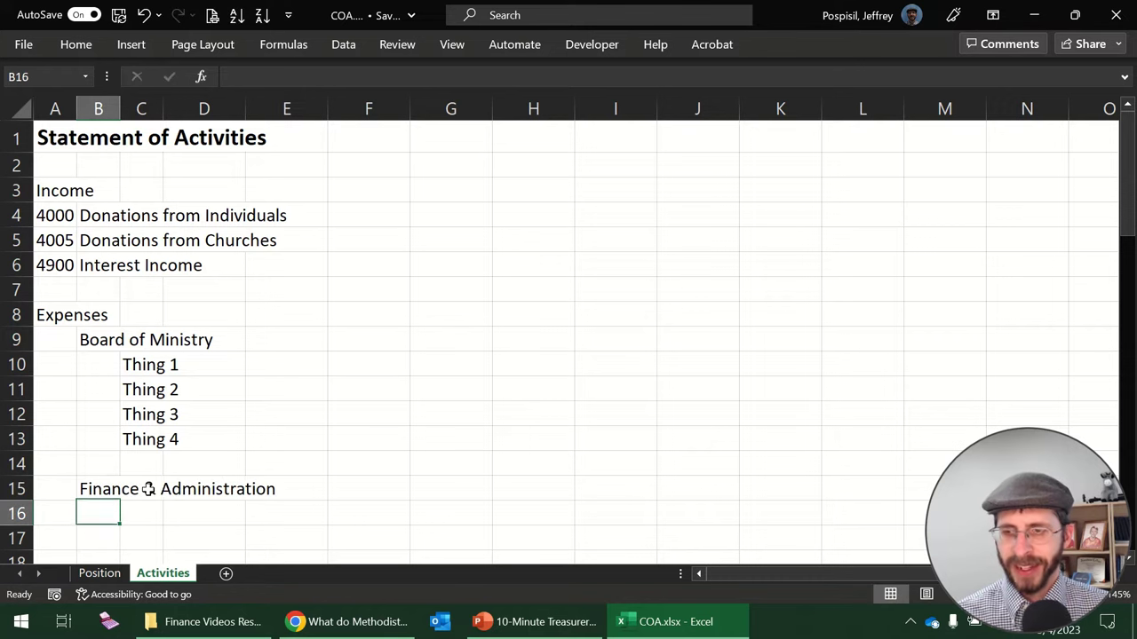
left_click_drag(156, 365, 144, 436)
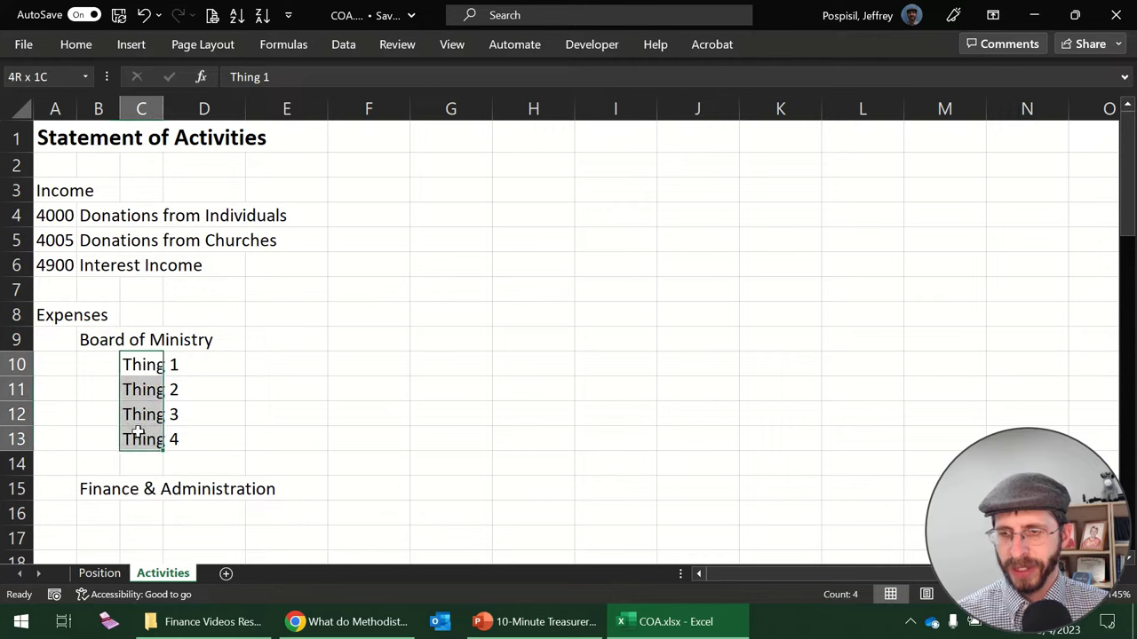
key("ctrl+c")
scroll(140, 437, "down", 2)
left_click(133, 365)
key("ctrl+v")
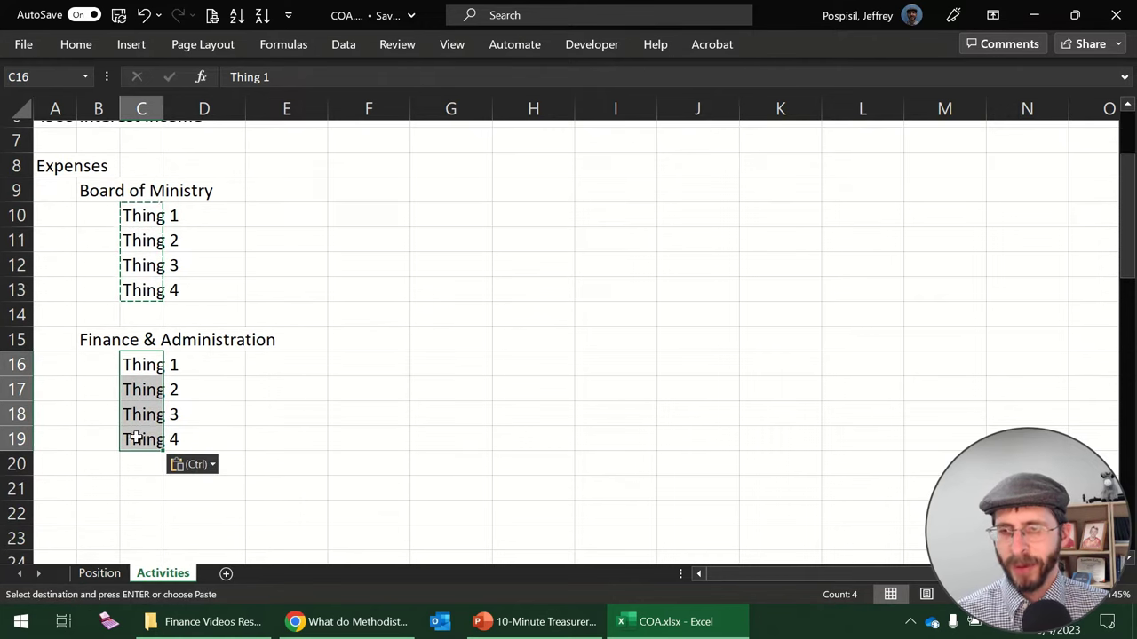
left_click(82, 402)
left_click(96, 483)
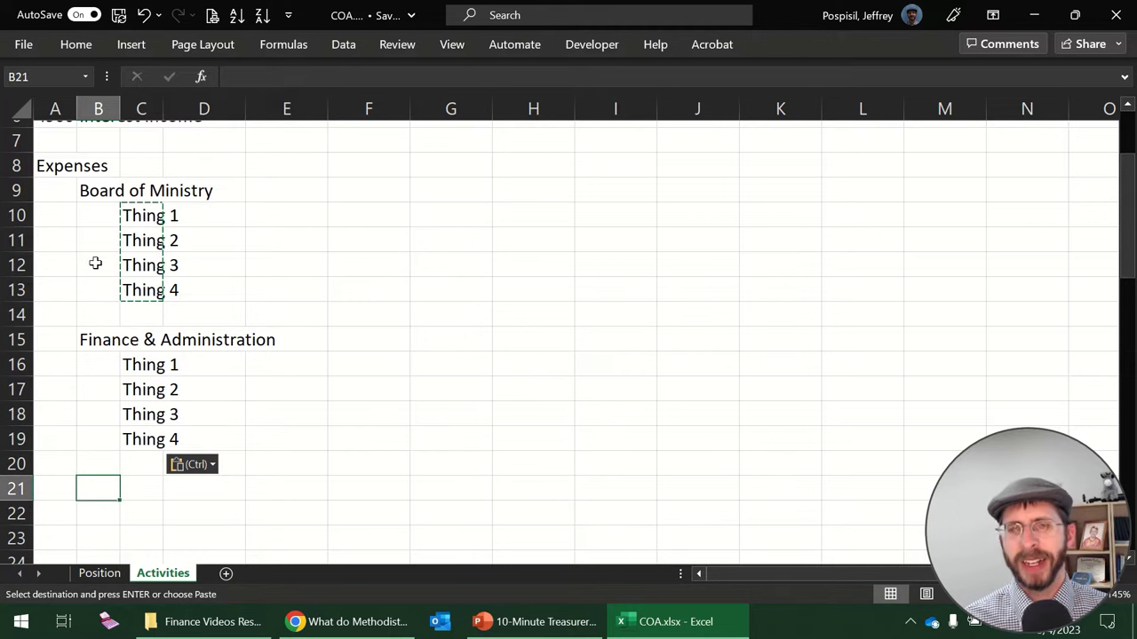
left_click(51, 190)
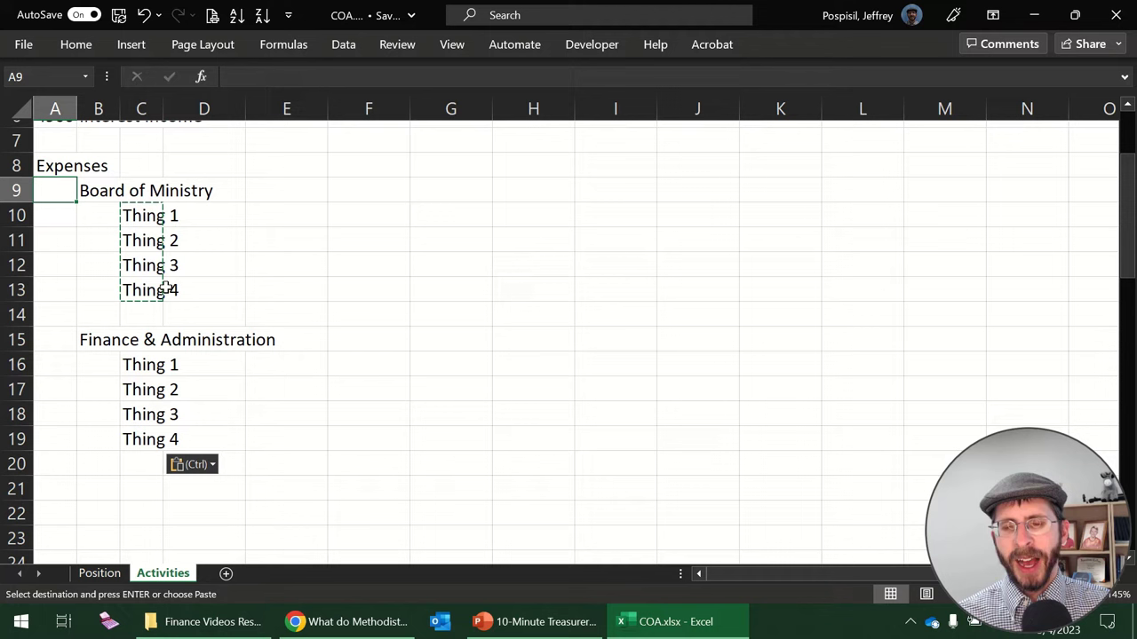
Number Board of Ministry 5000 and its Thing lines 5005, 5010, 5015 and 5020.
type("5000")
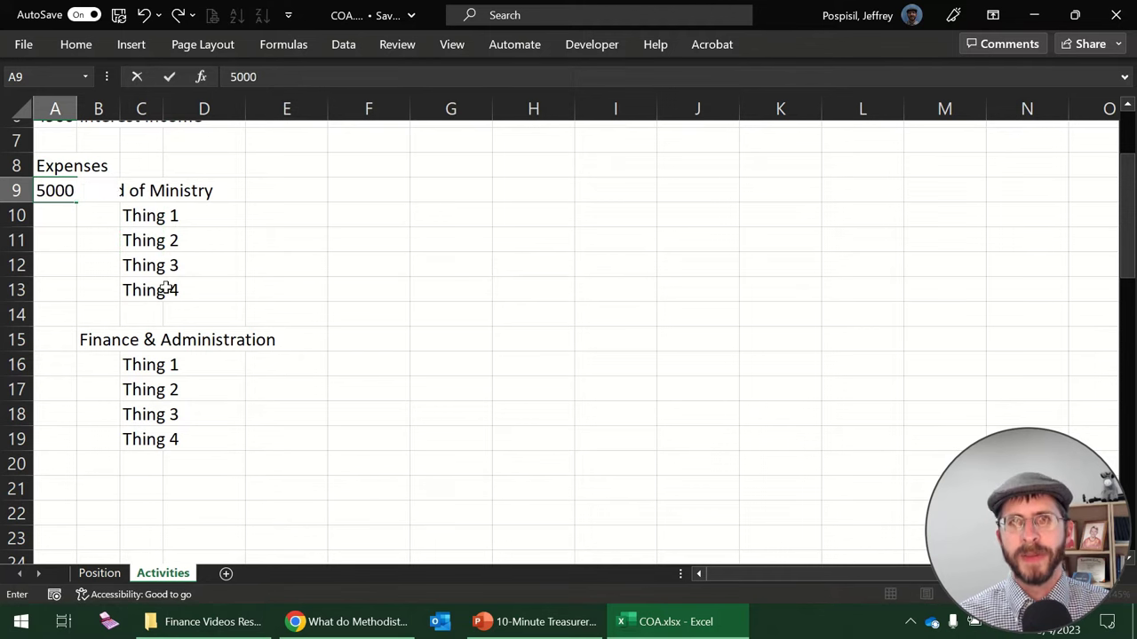
key("Return")
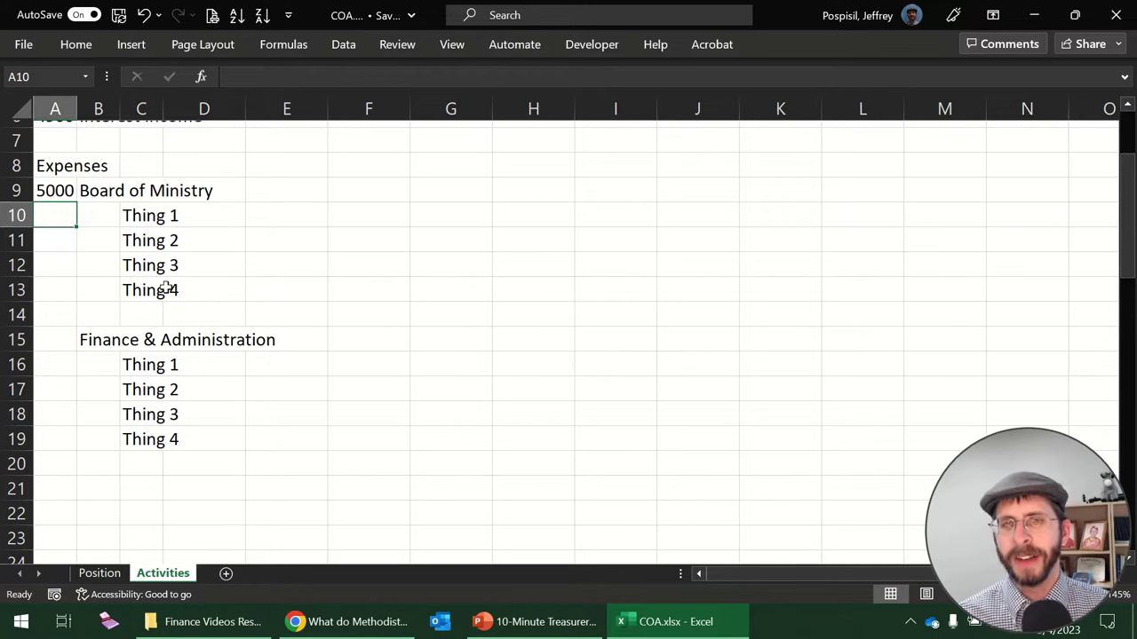
type("5")
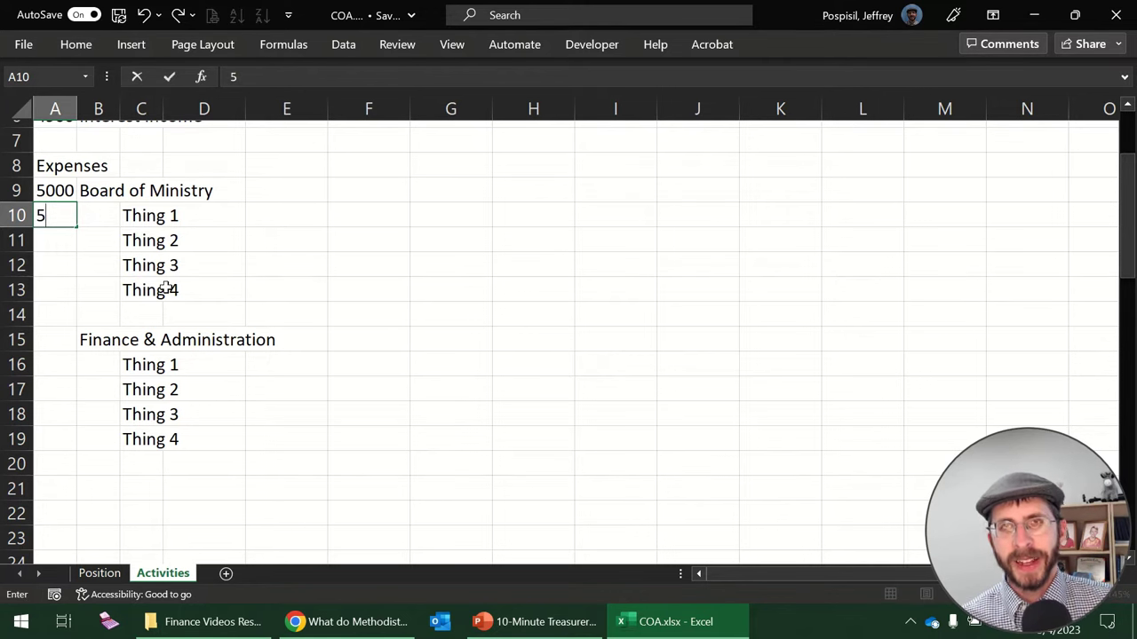
type("00")
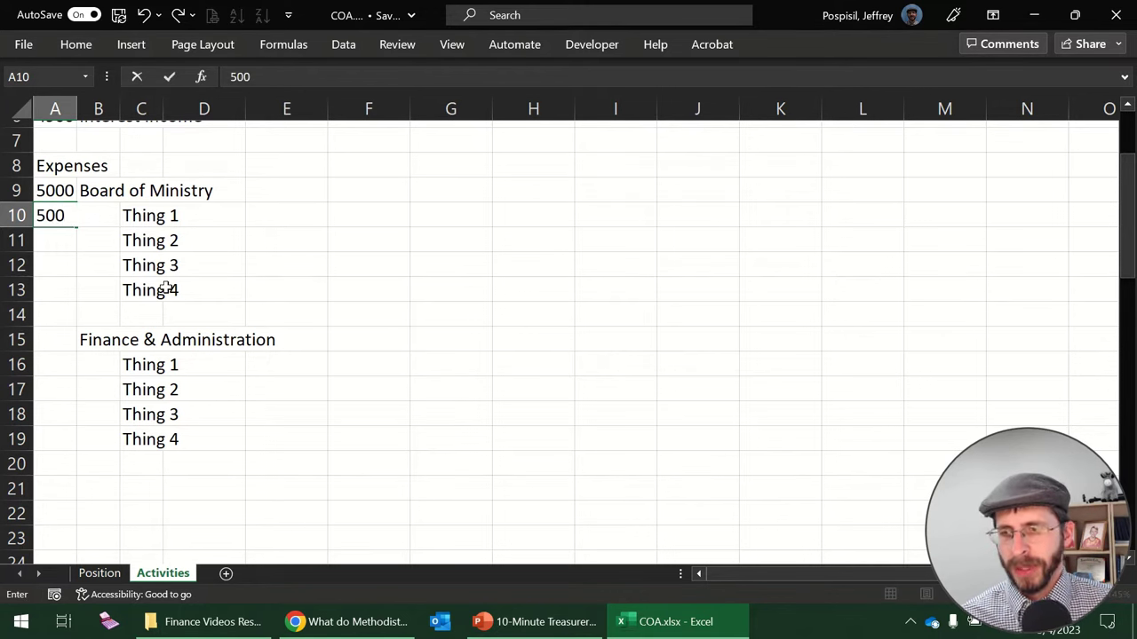
type("5")
key("Return")
type("501")
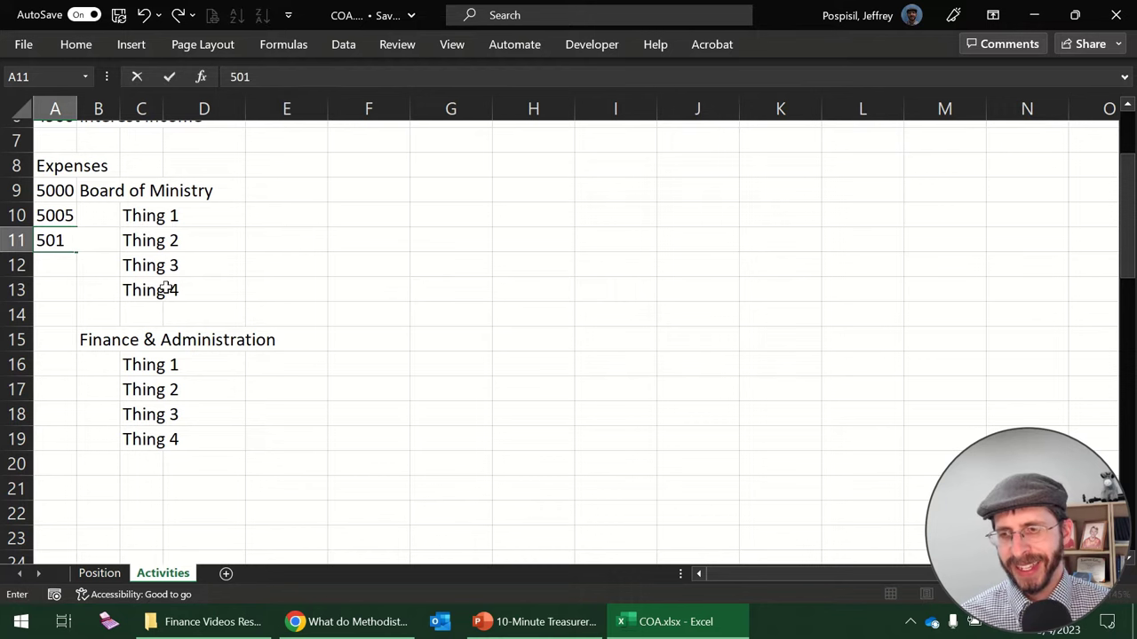
type("0")
key("Return")
type("50")
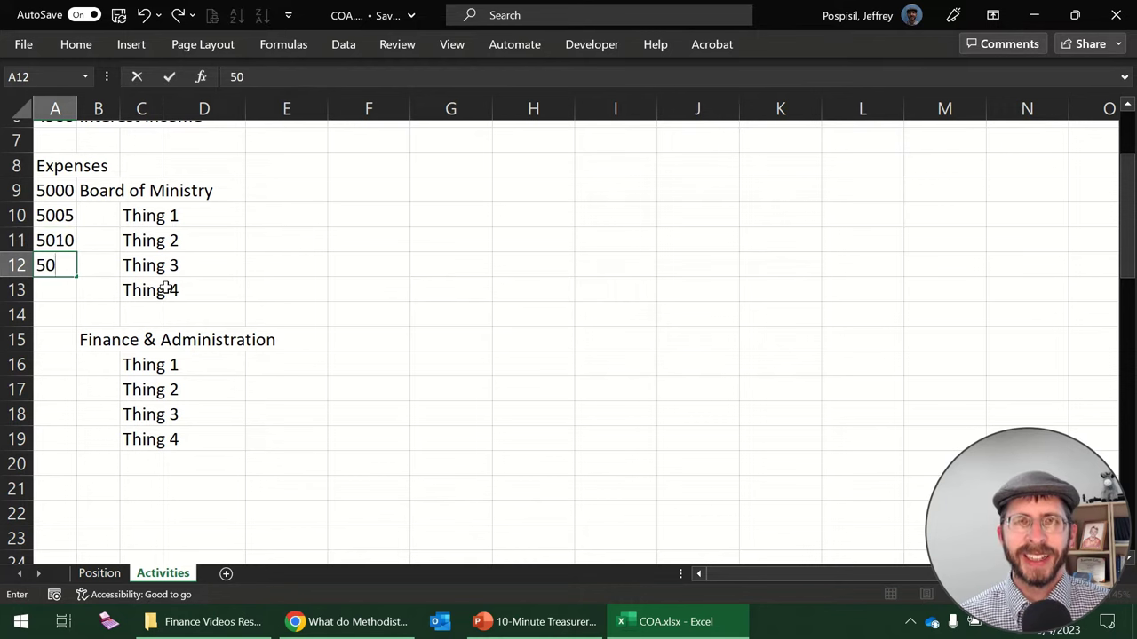
type("15")
key("Return")
type("2")
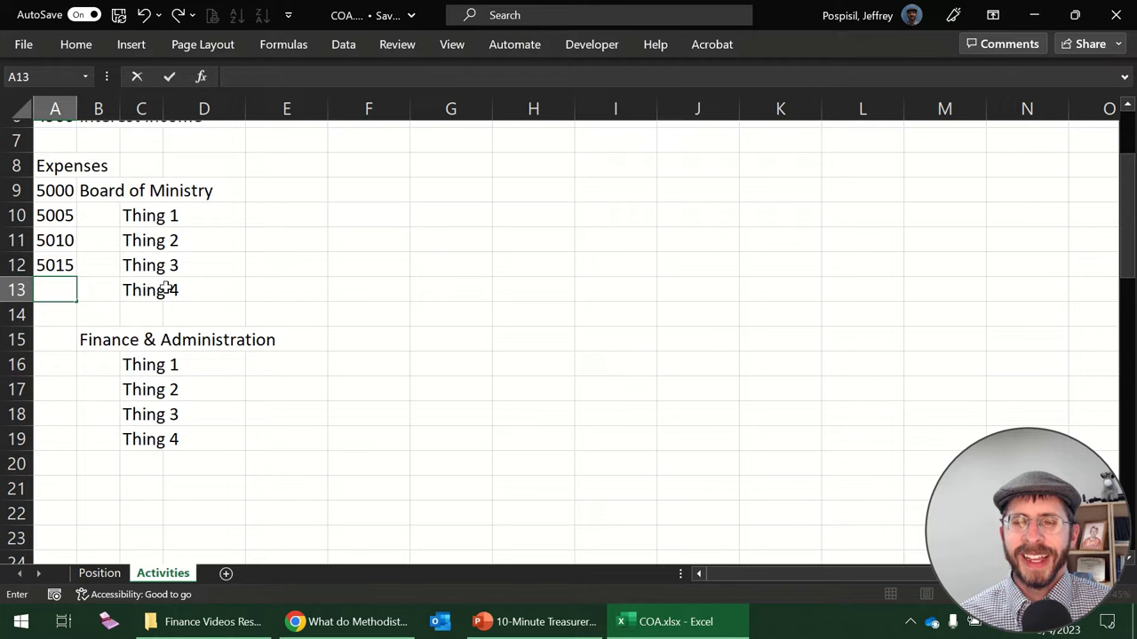
type("5020")
key("Return")
key("Return")
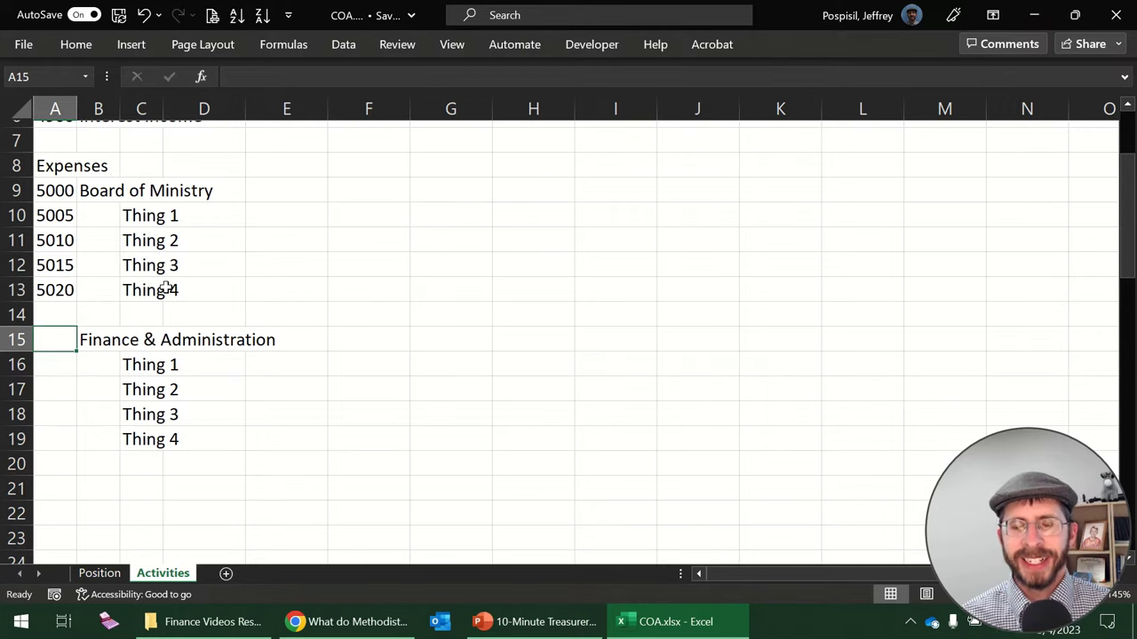
Number Finance & Administration 5500 and its sub-accounts 5505, 5510, 5515 and 5520.
type("5500")
key("Return")
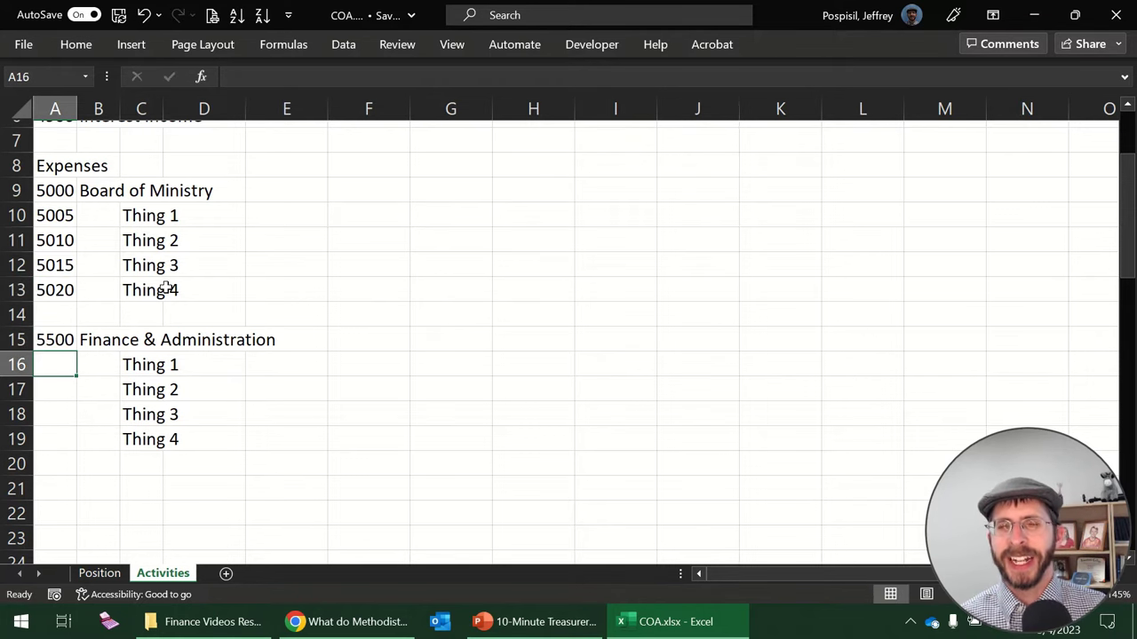
type("5505")
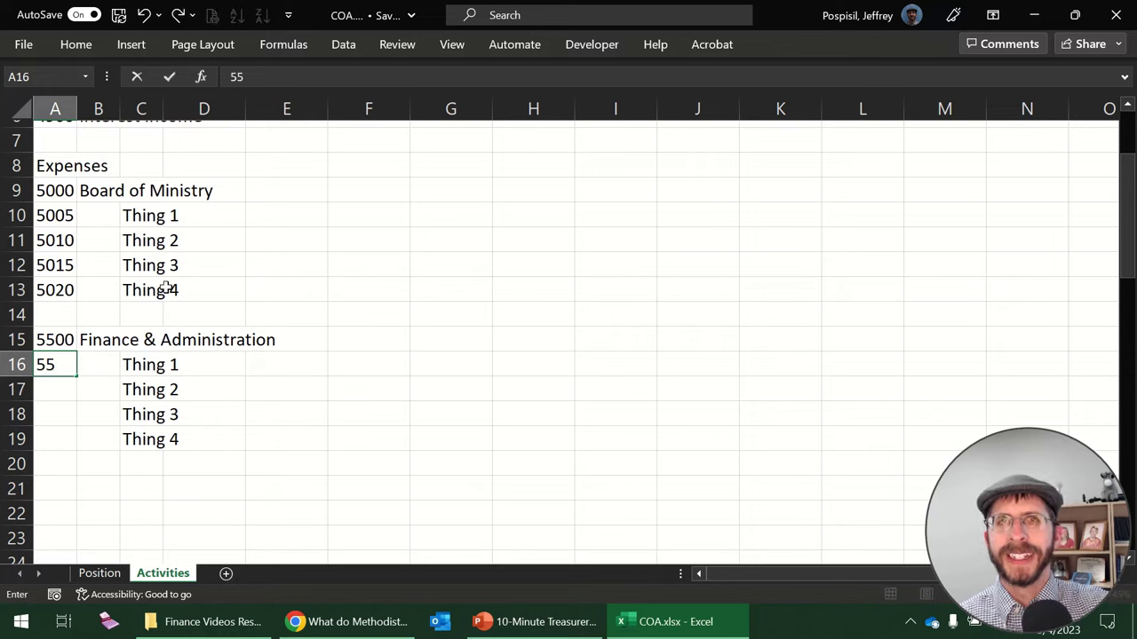
key("Return")
type("5510")
key("Return")
type("5515")
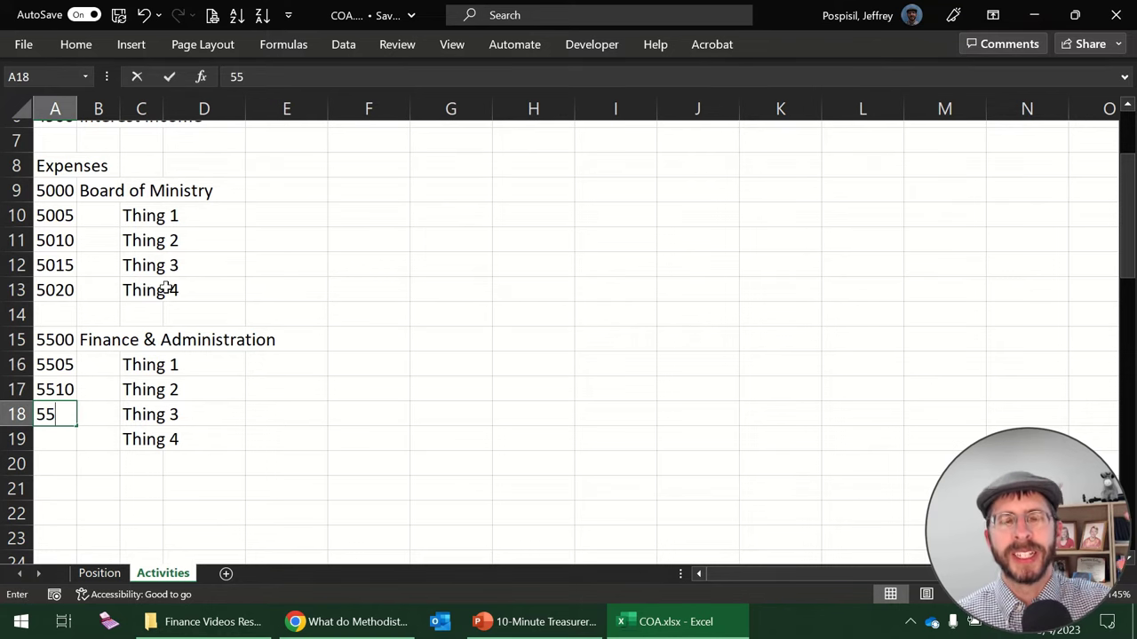
key("Return")
type("5520")
key("Return")
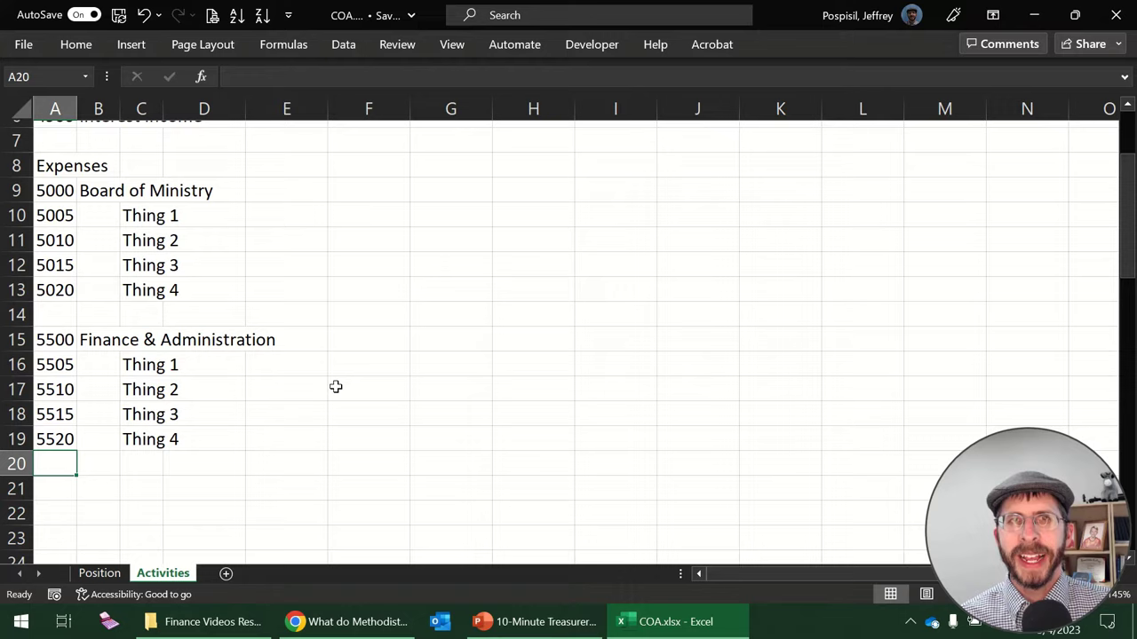
scroll(335, 386, "up", 1)
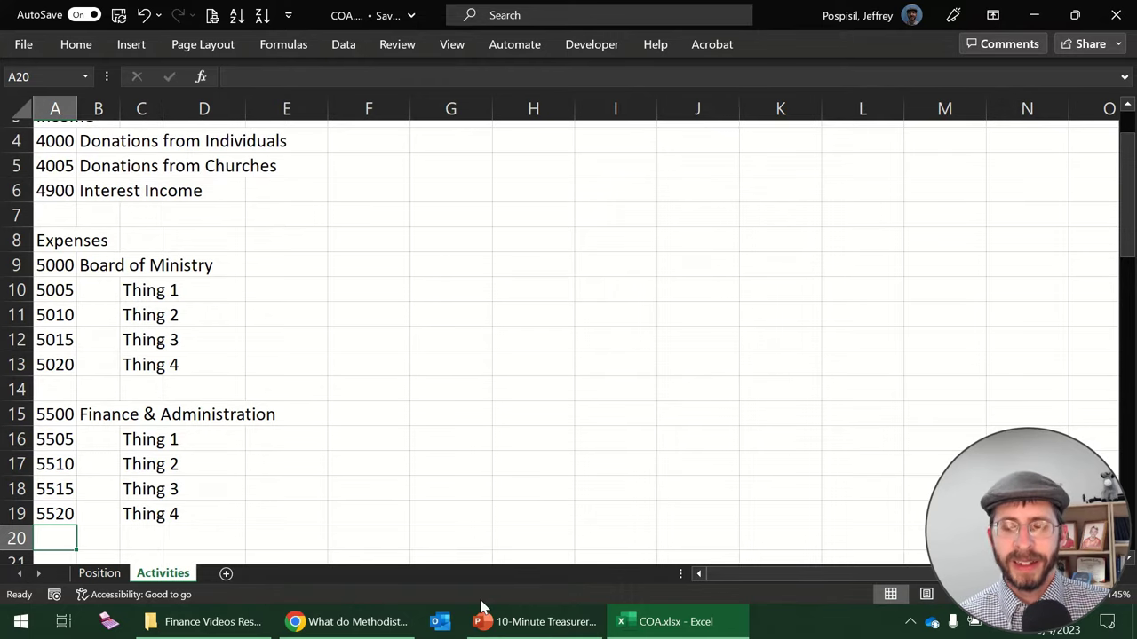
left_click(370, 620)
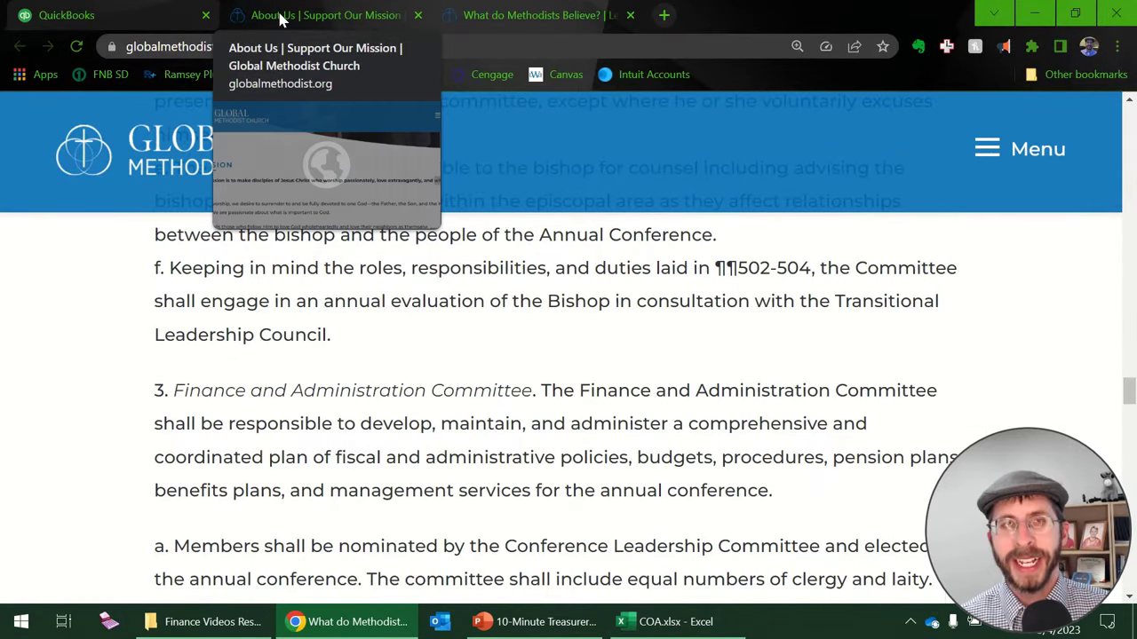
left_click(177, 15)
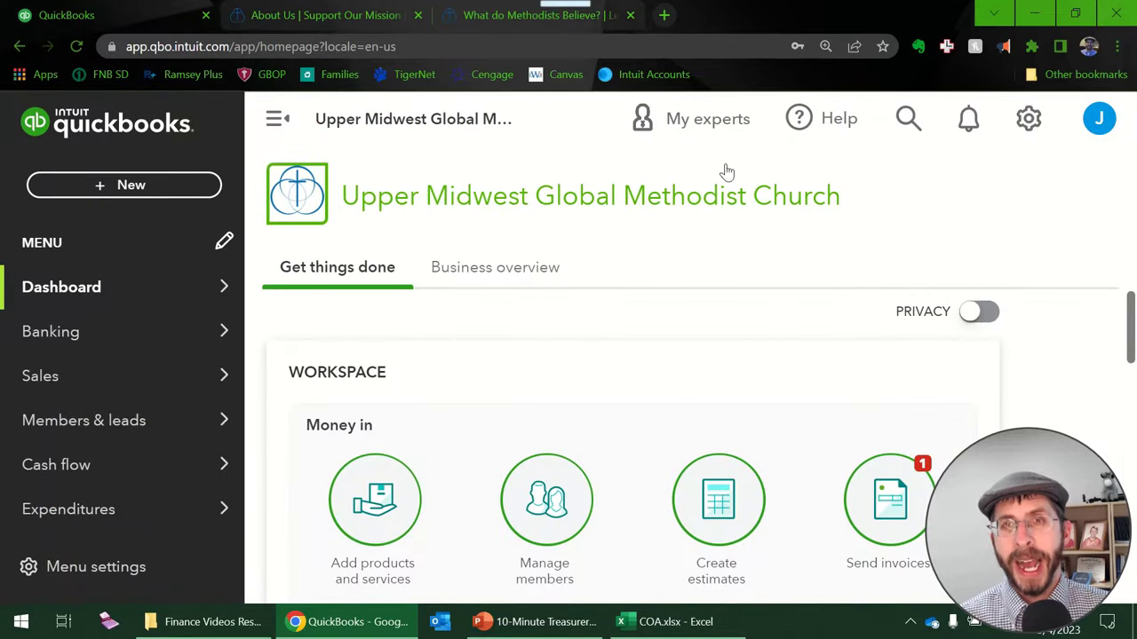
left_click(1027, 119)
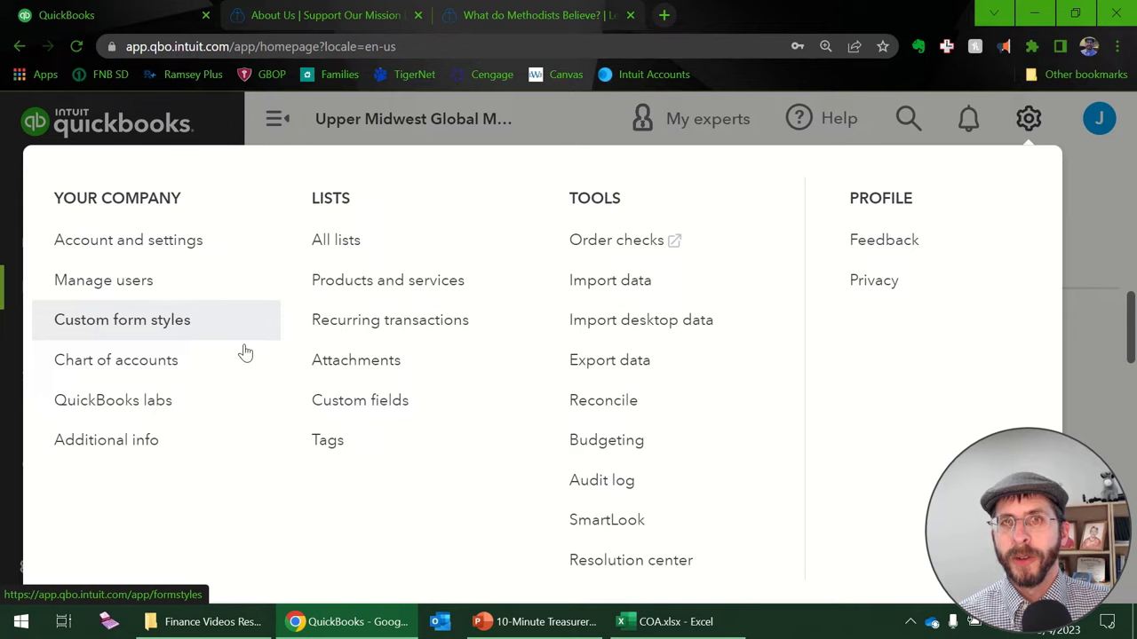
left_click(142, 238)
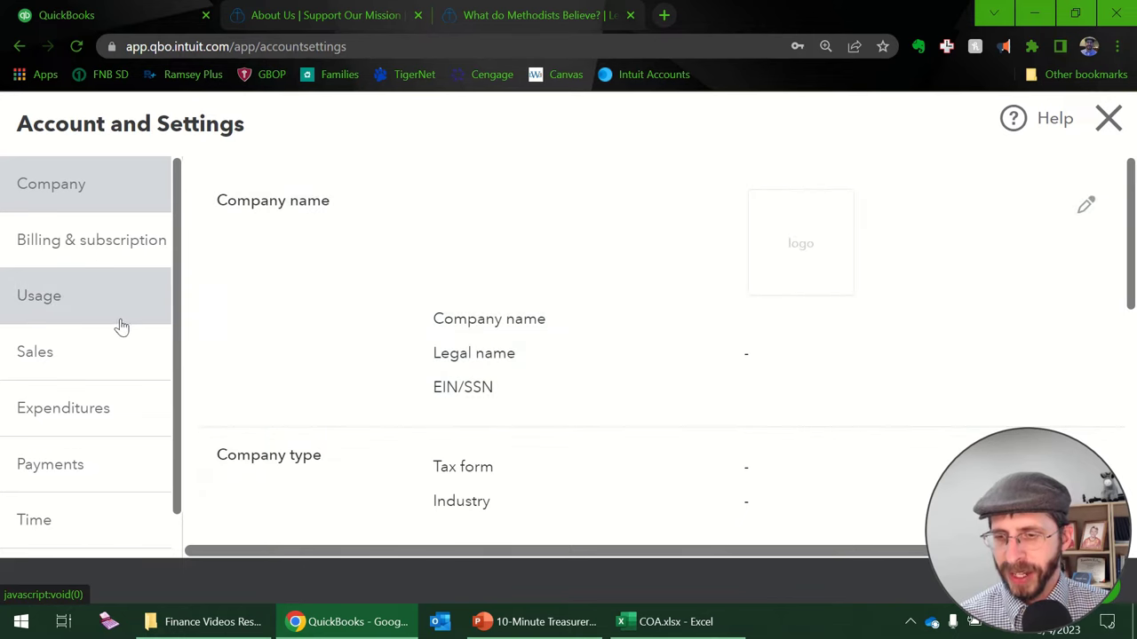
scroll(89, 426, "down", 1)
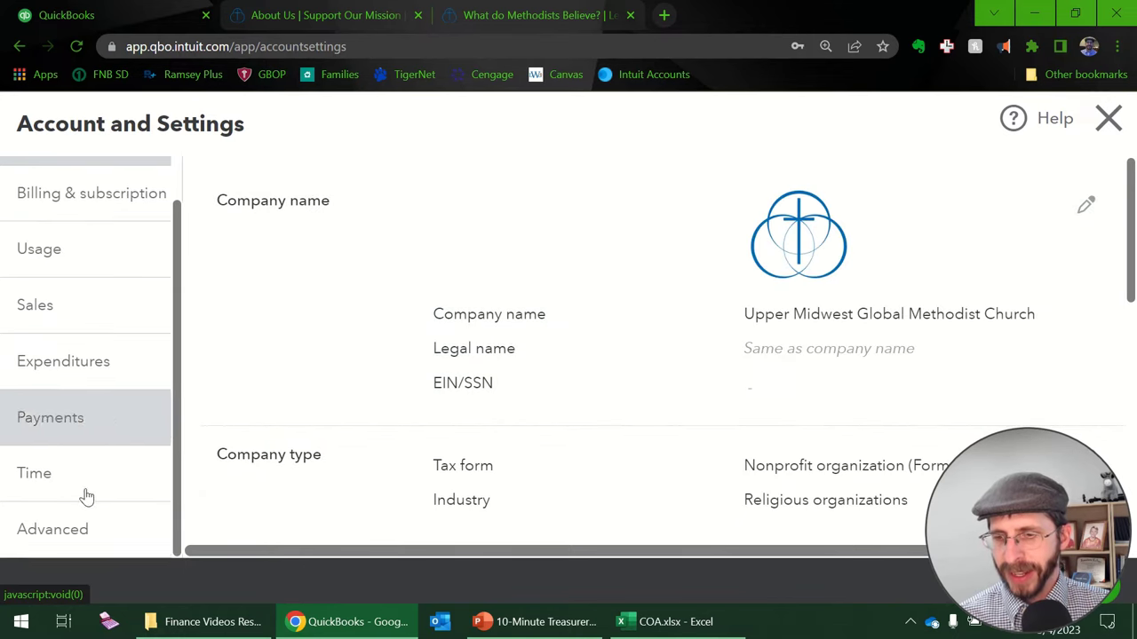
left_click(67, 541)
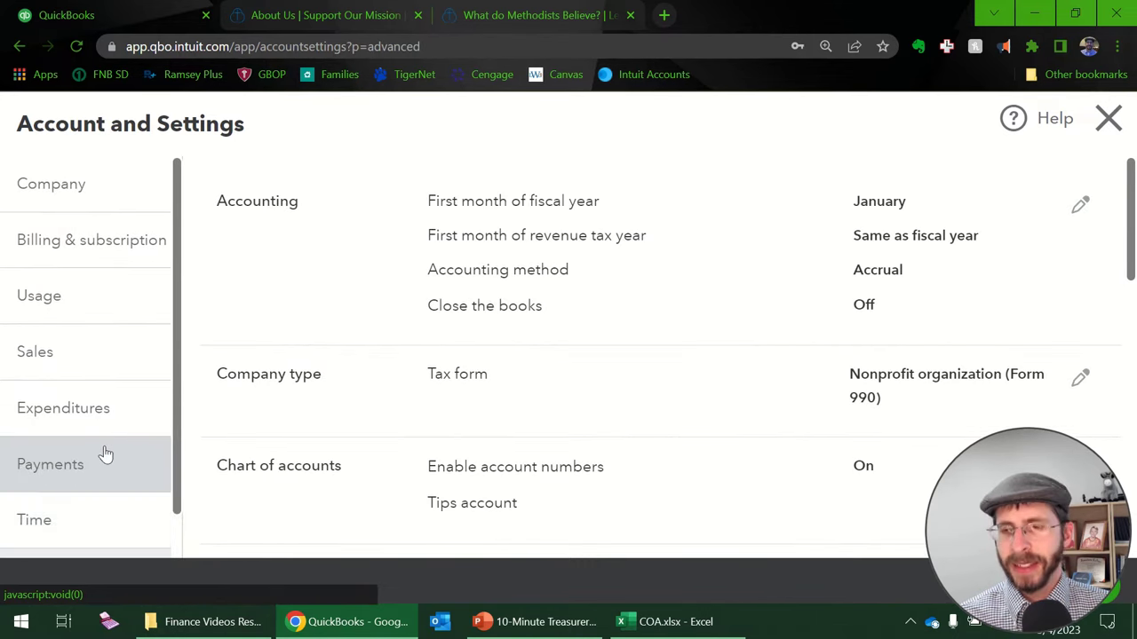
scroll(74, 473, "down", 1)
left_click(58, 531)
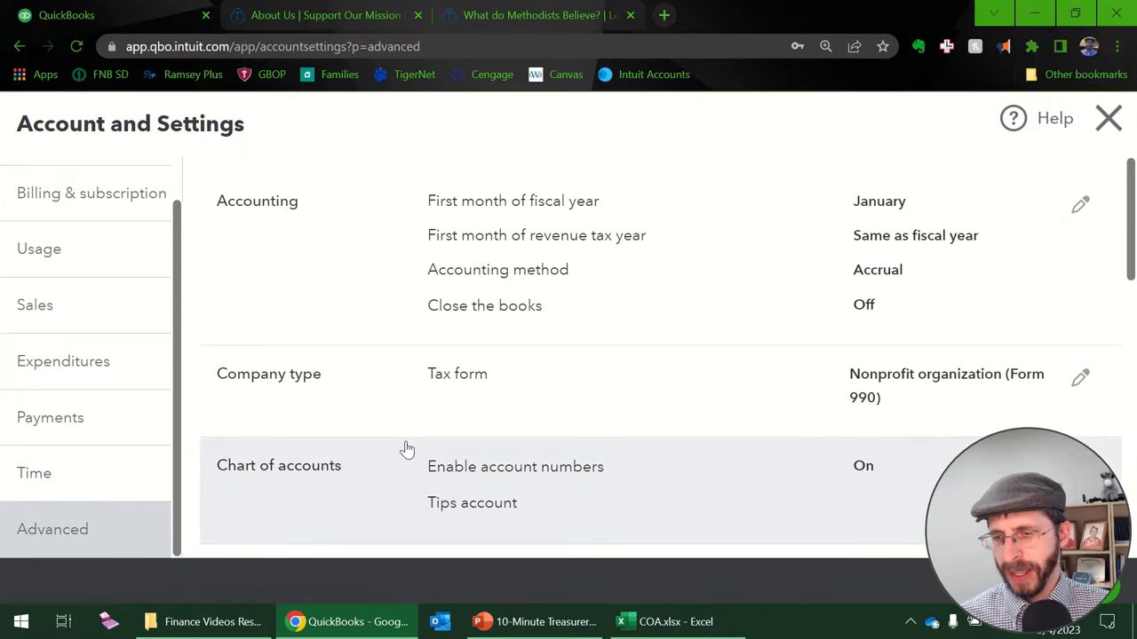
scroll(562, 401, "down", 3)
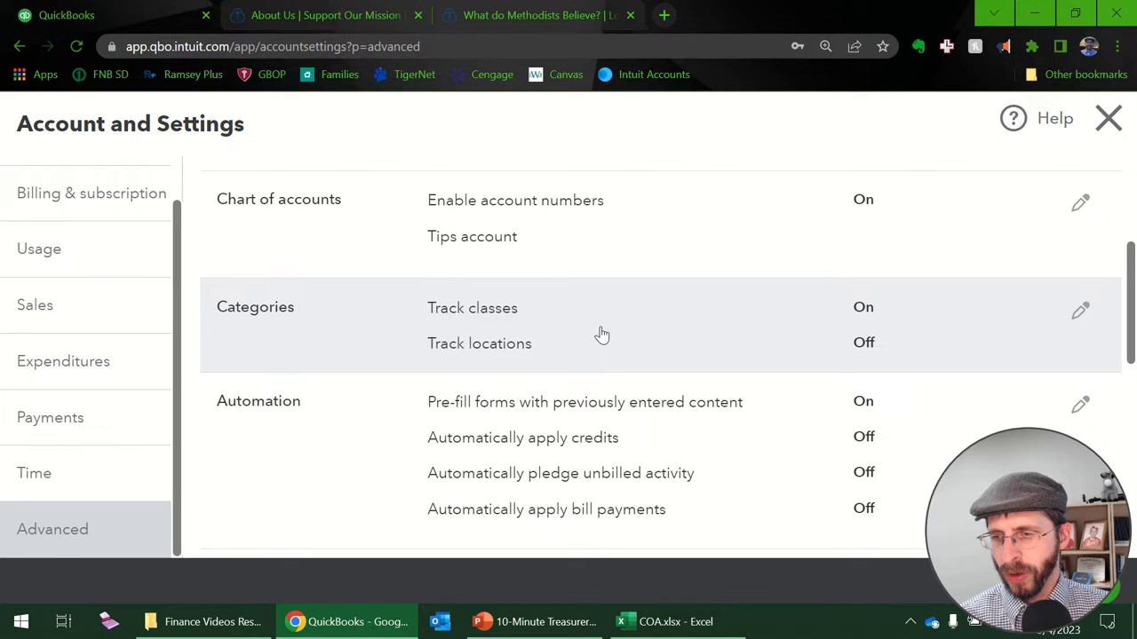
left_click(1080, 312)
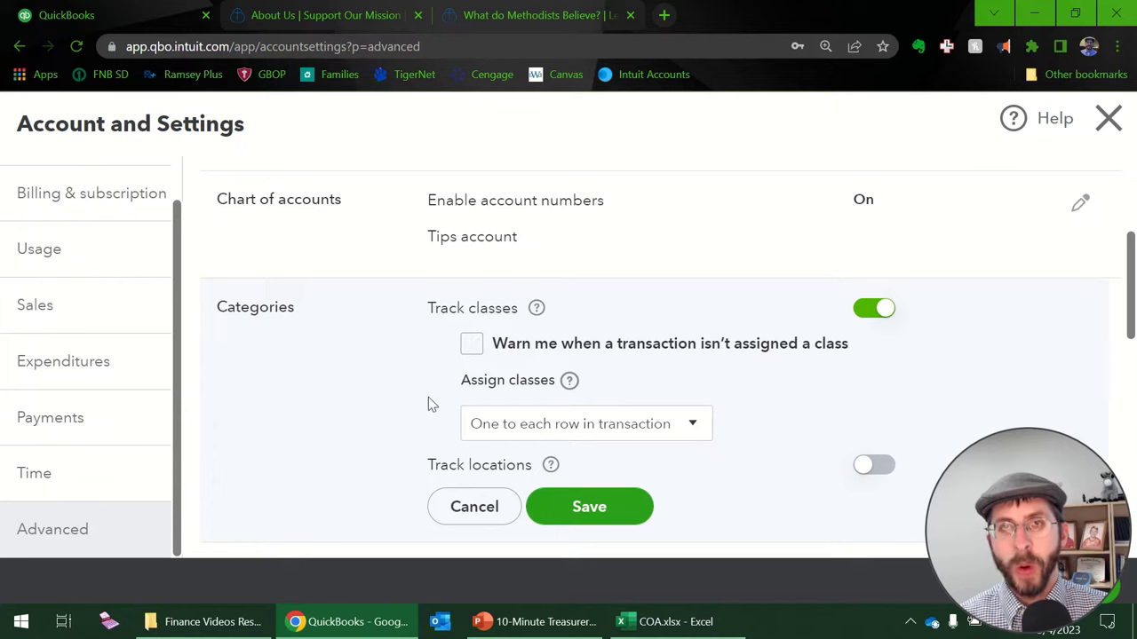
left_click(671, 431)
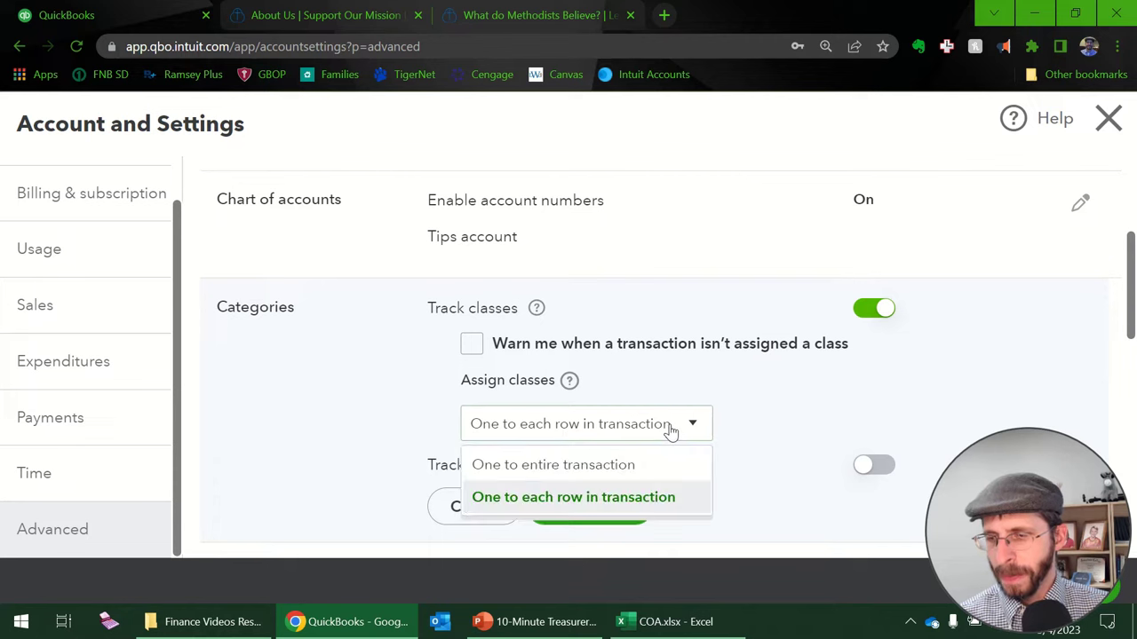
left_click(701, 369)
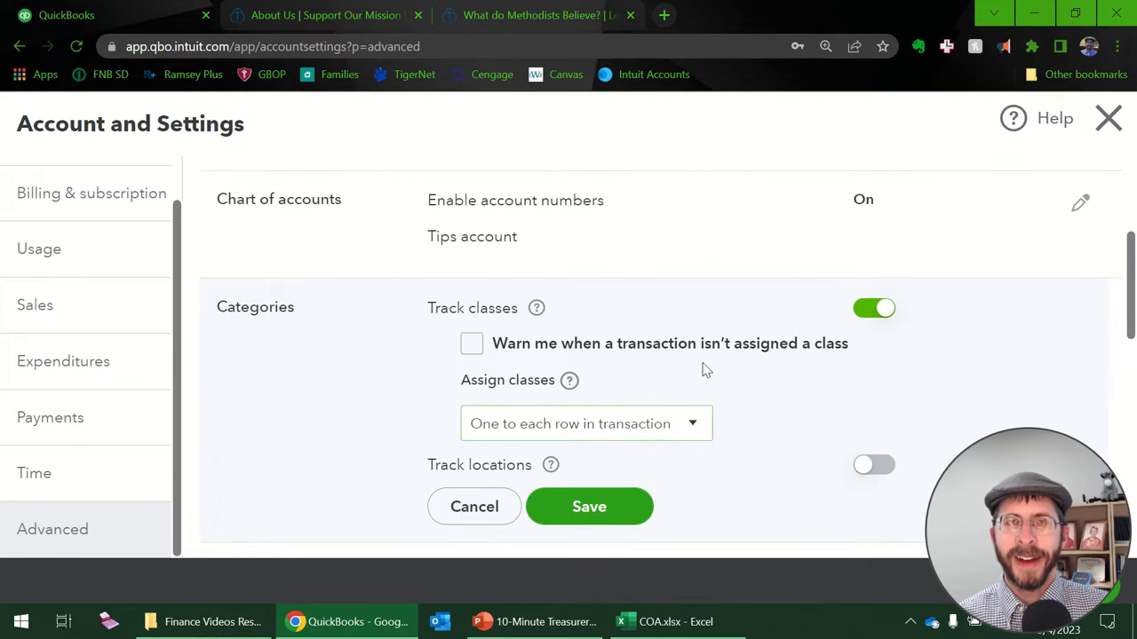
left_click(493, 513)
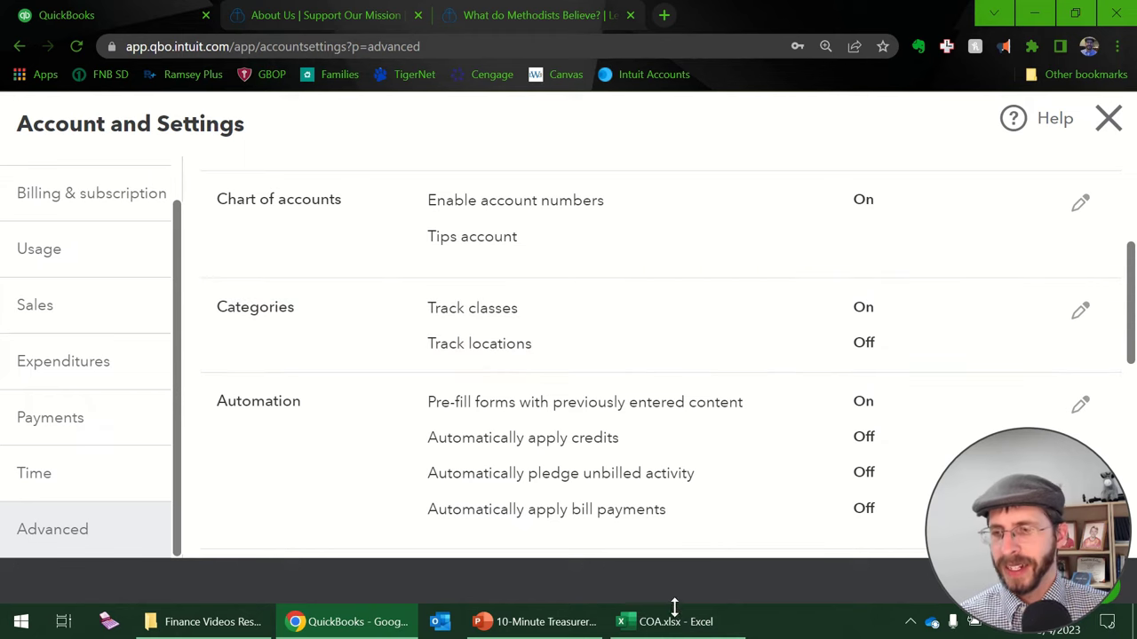
left_click(678, 624)
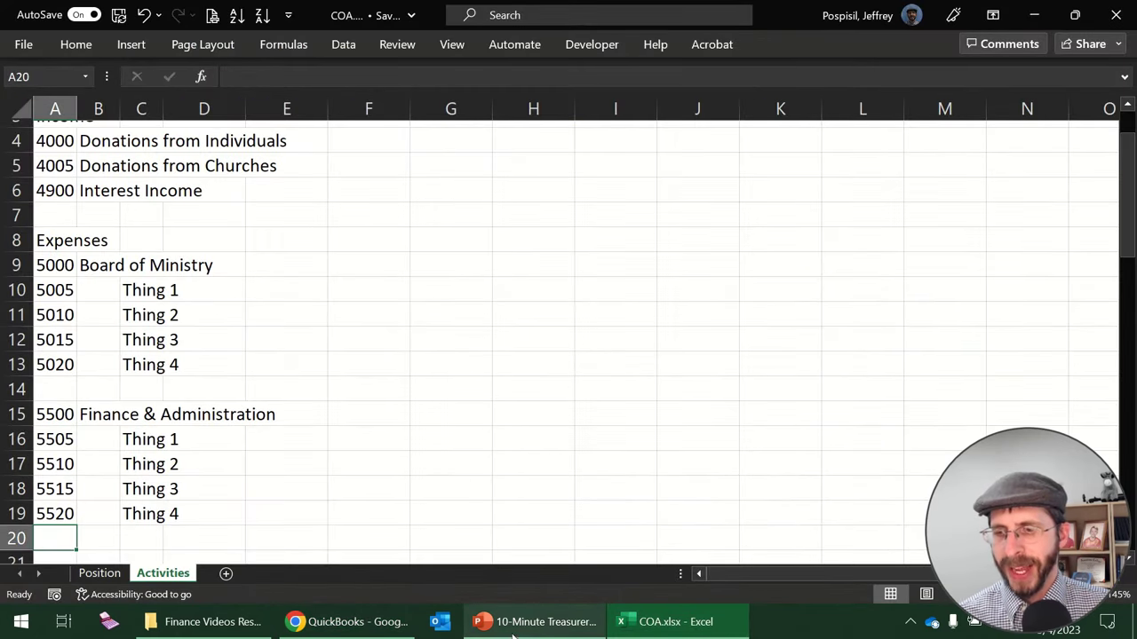
Review the mission statement on the Global Methodist Church About Us page.
mouse_move(524, 629)
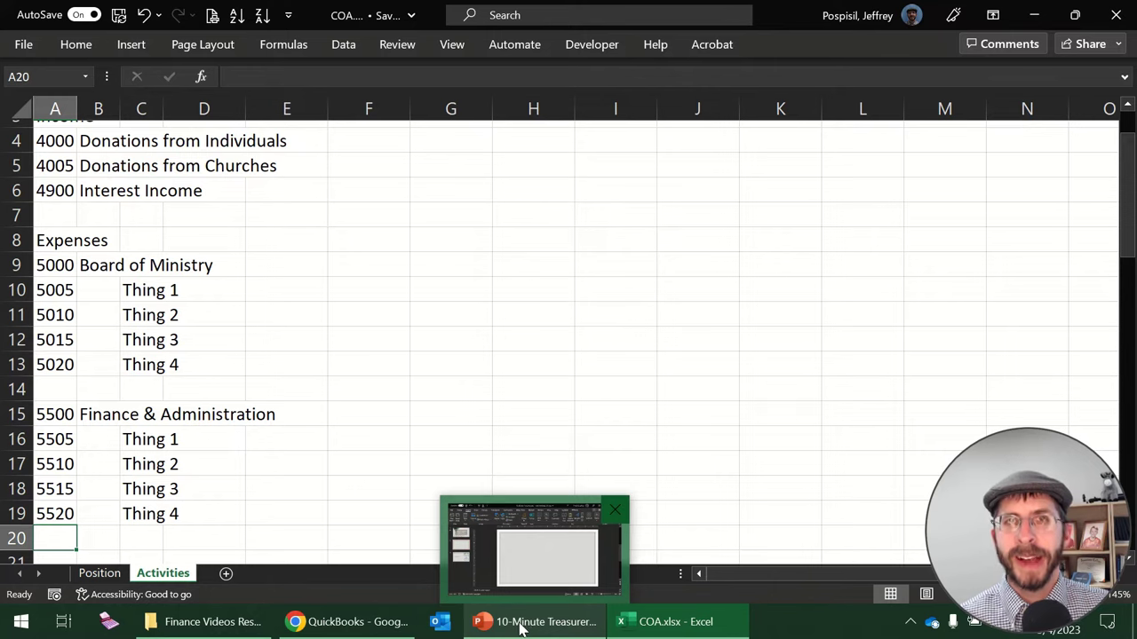
left_click(364, 624)
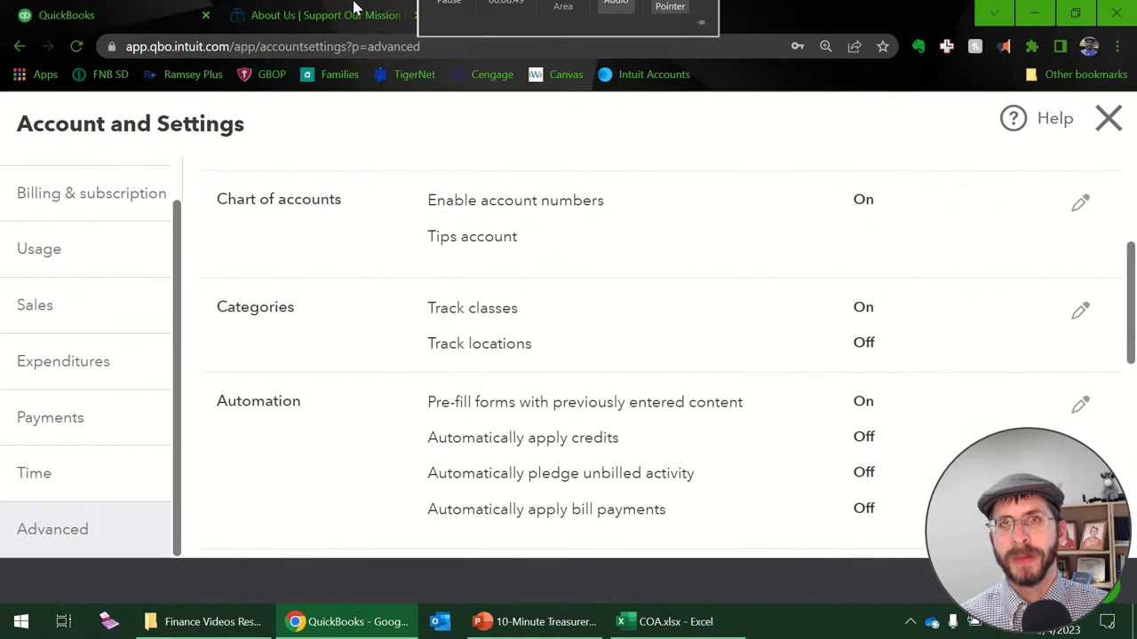
left_click(354, 8)
left_click_drag(576, 400, 785, 400)
double_click(769, 398)
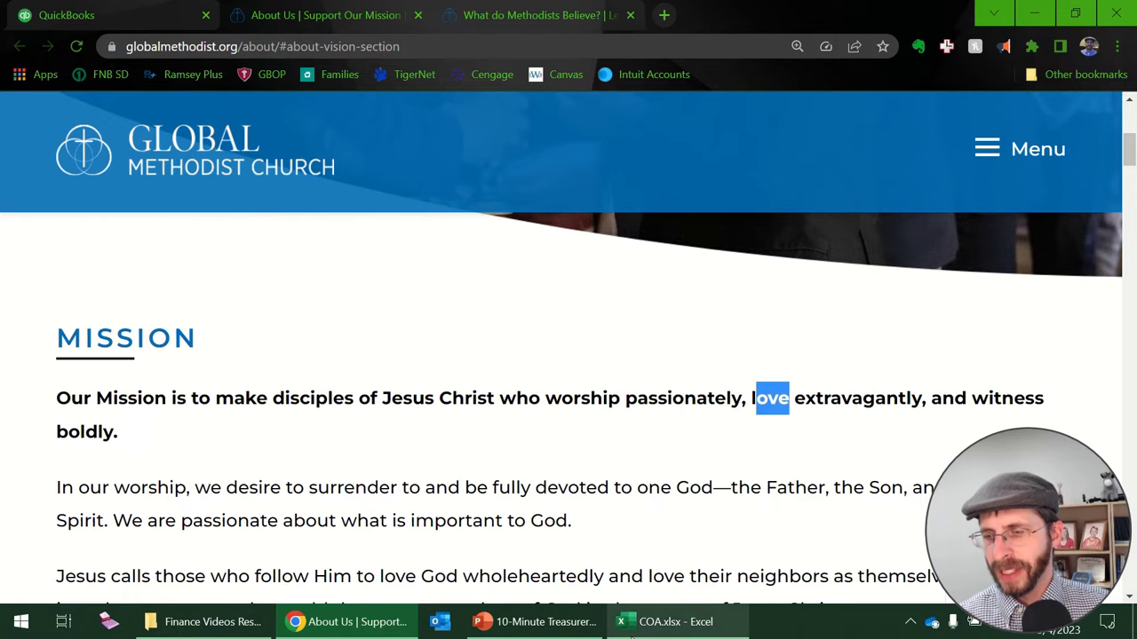
left_click(672, 621)
Enter a Classes heading in row 7 above the Expenses columns and centre it.
left_click(331, 248)
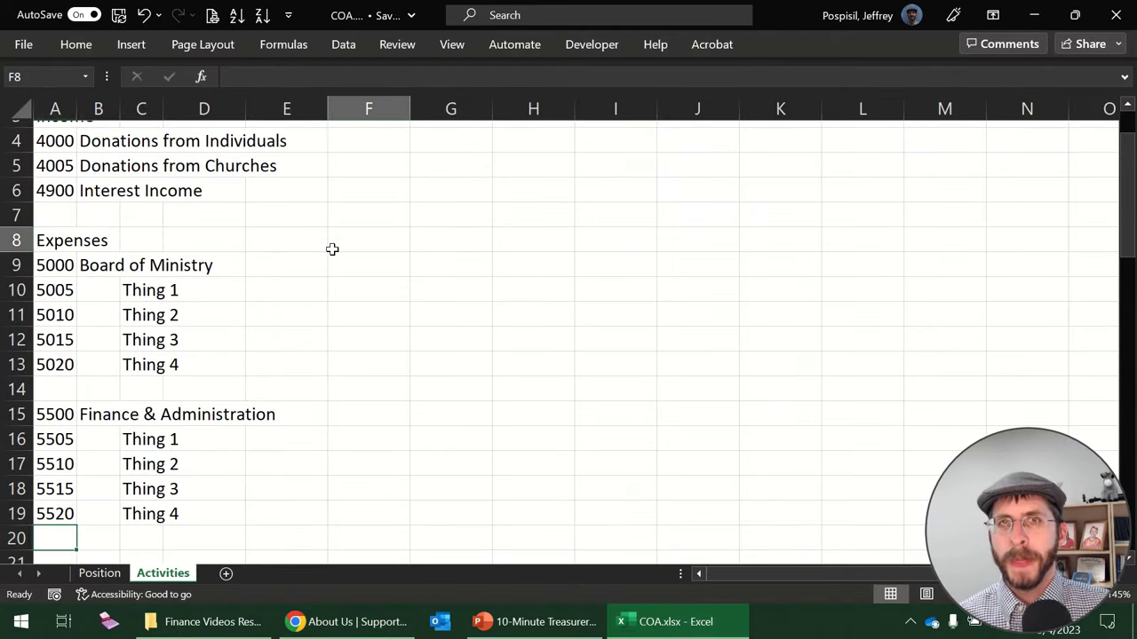
left_click(311, 240)
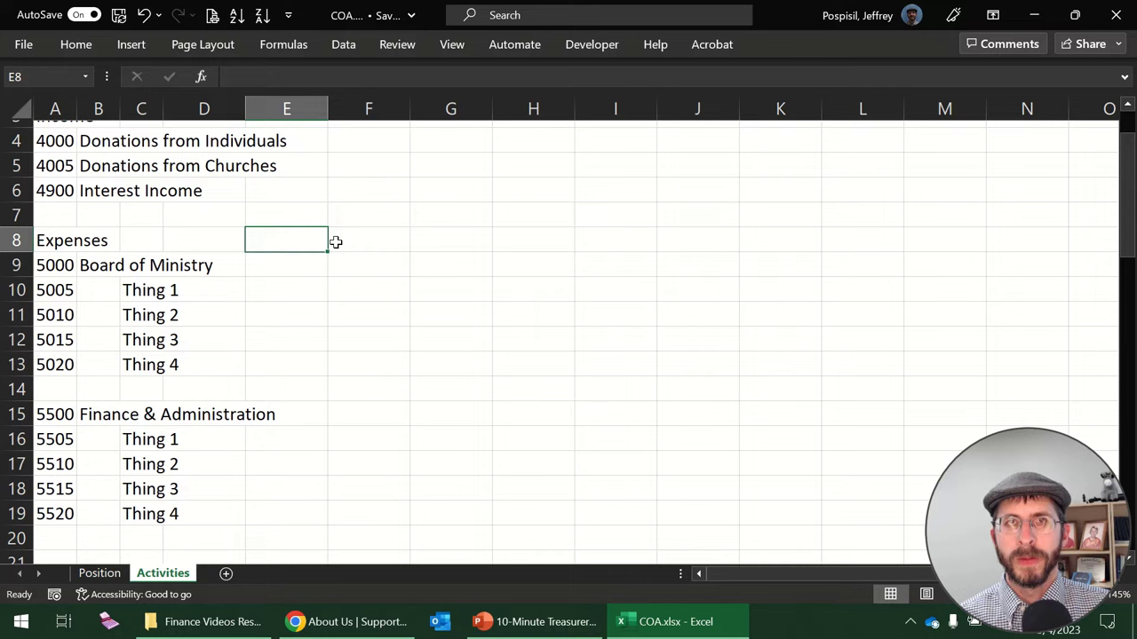
key("Up")
key("shift+Right")
key("shift+Right")
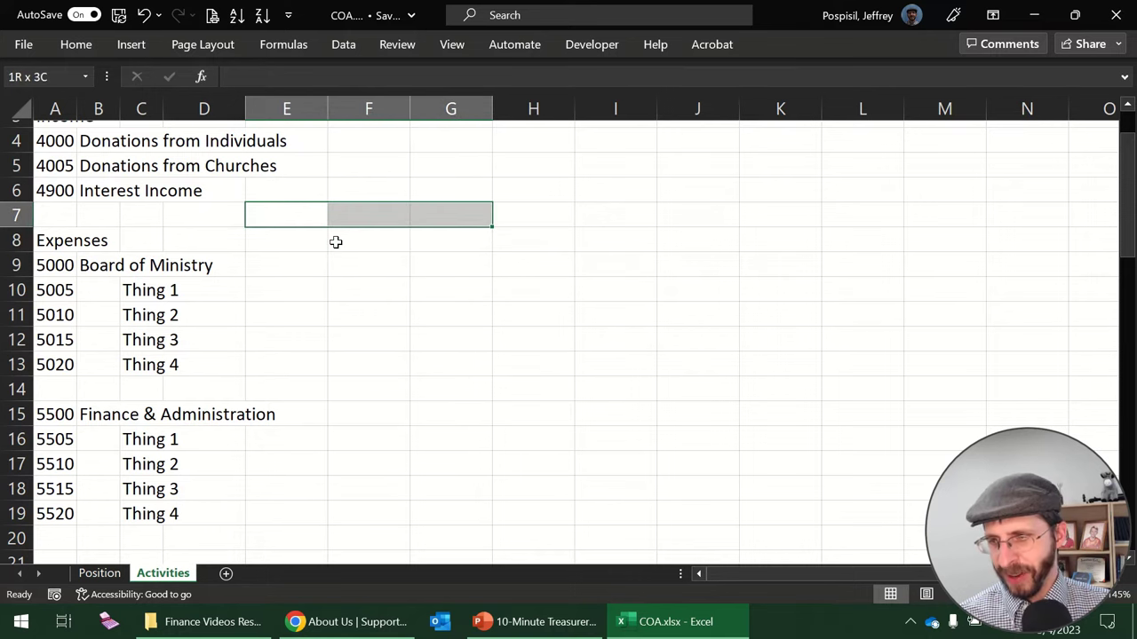
type("Classes")
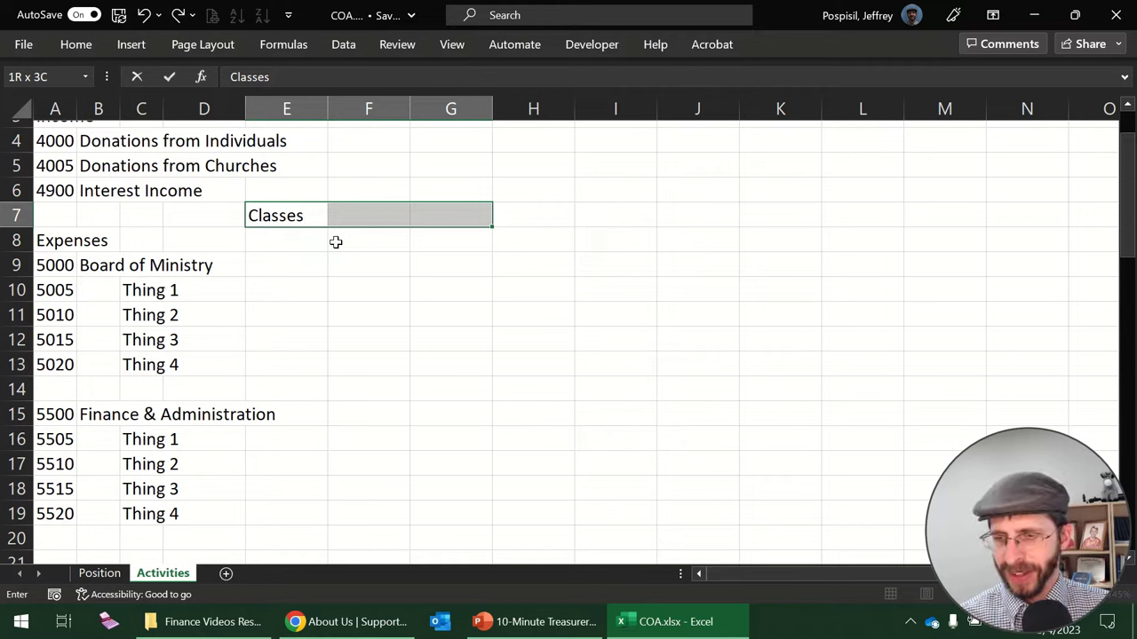
key("Return")
key("Left")
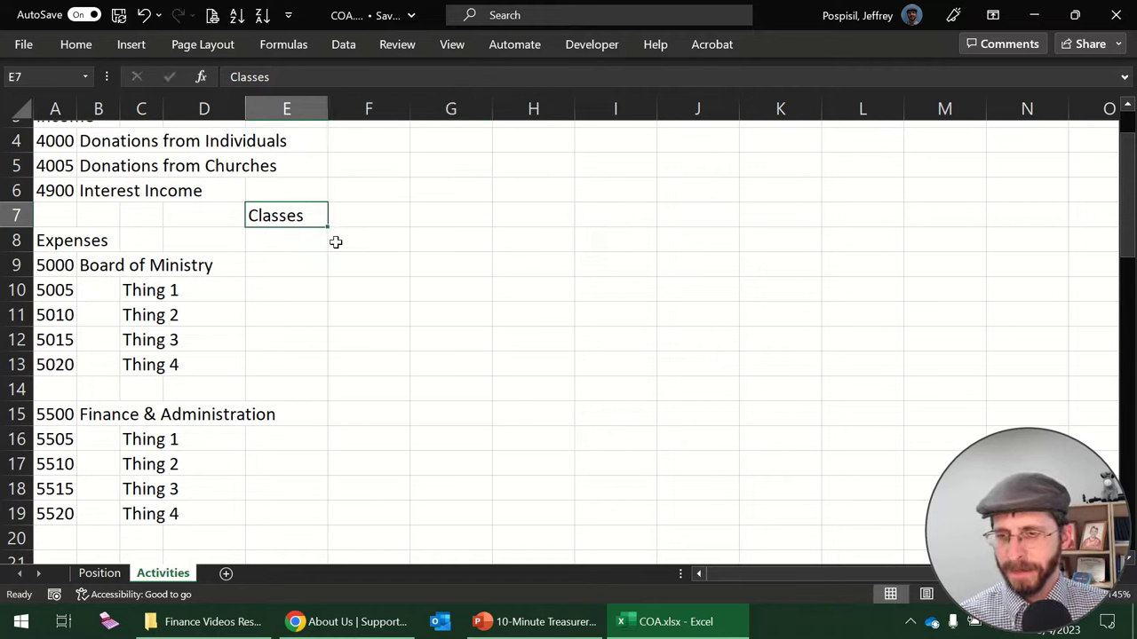
key("alt+h")
key("a")
key("c")
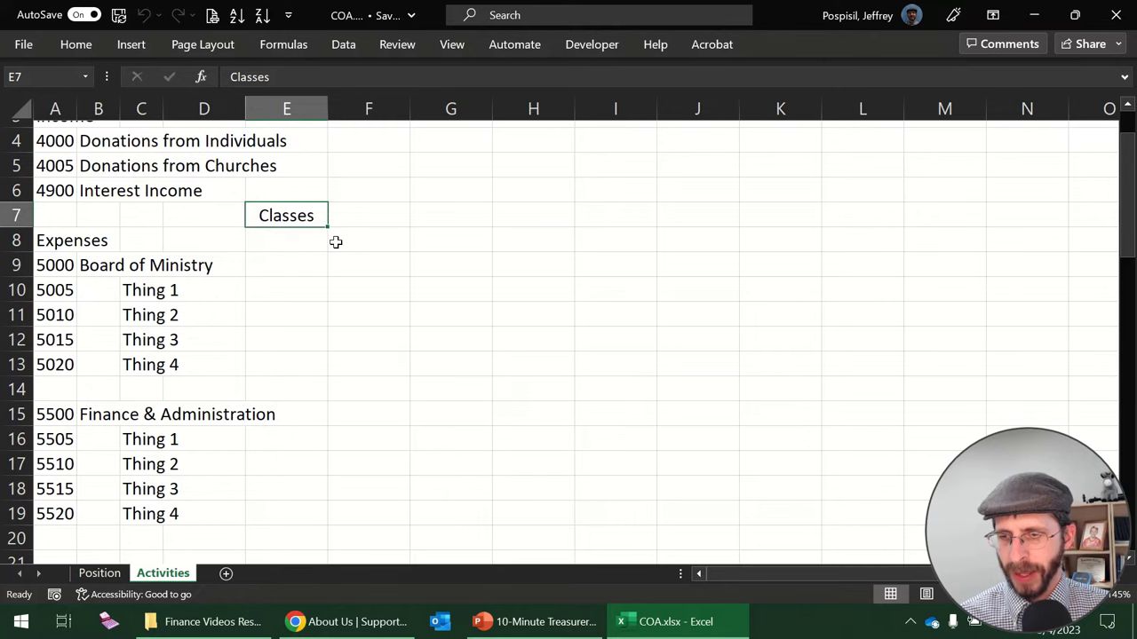
Enter the class names Worship, Love and Witness across E8:G8.
key("ctrl+shift+Right")
key("Home")
key("Right")
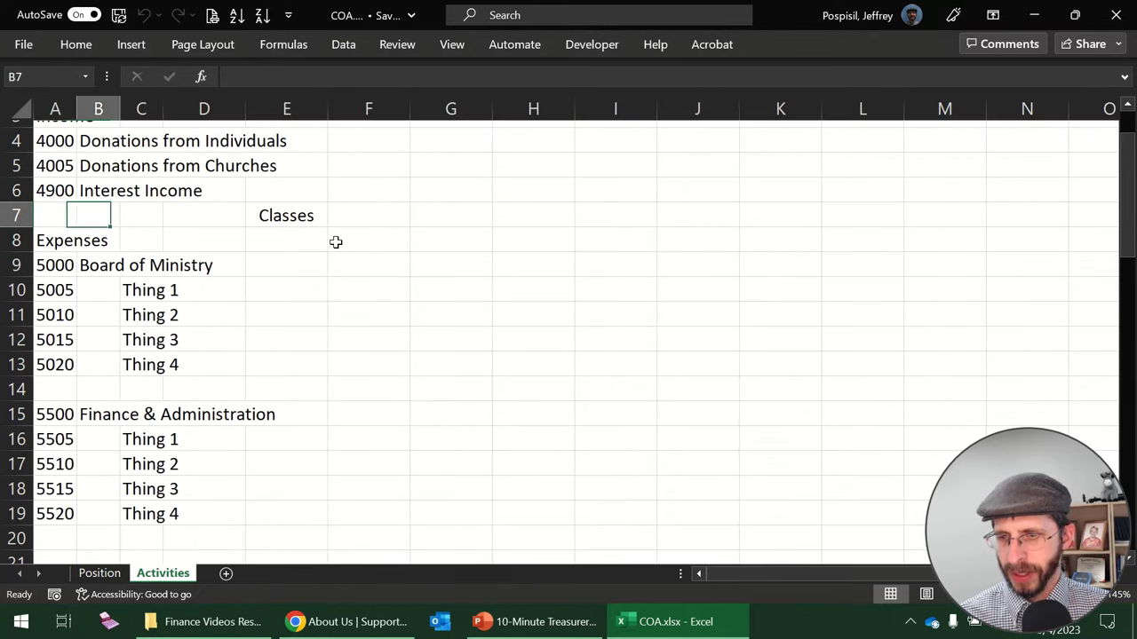
key("Right")
key("Right")
key("Right")
key("Down")
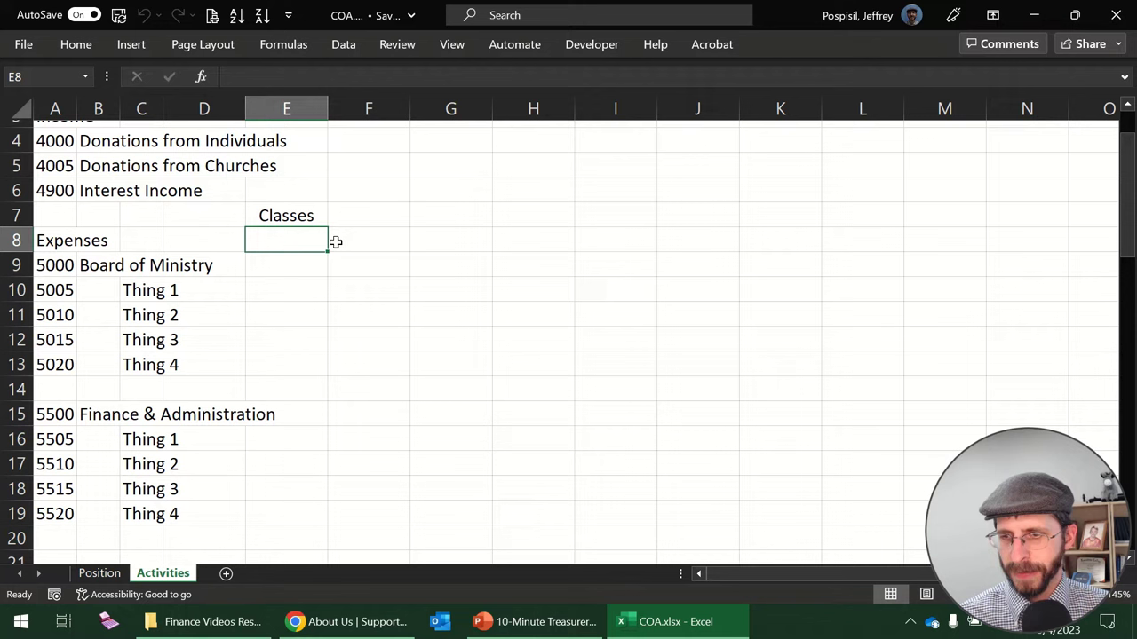
type("Worship")
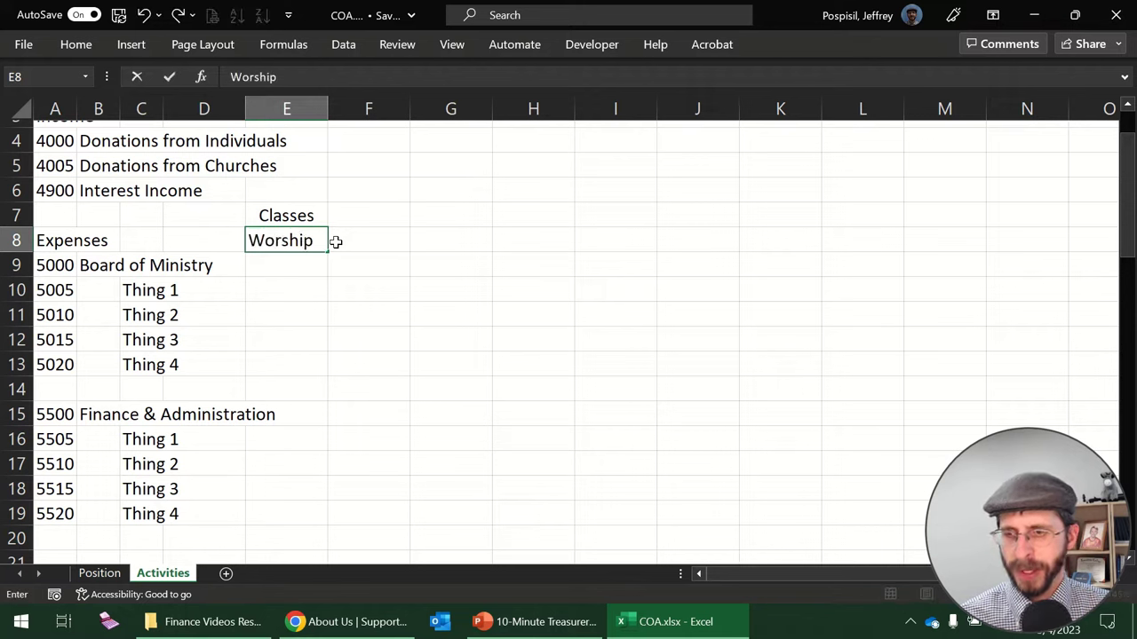
key("Tab")
type("Love")
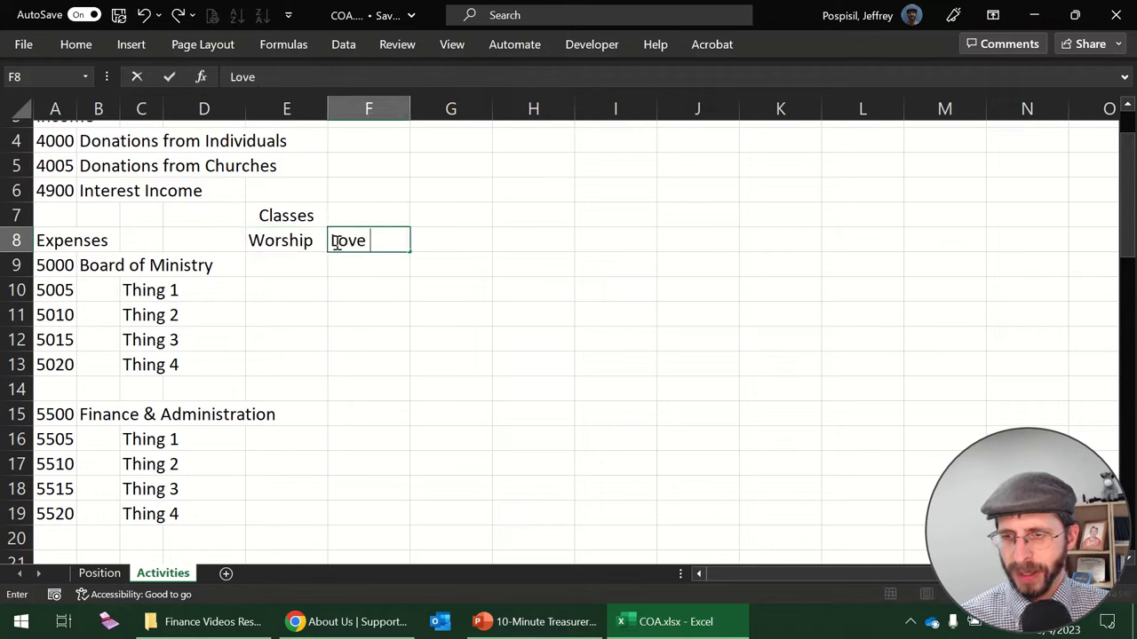
key("Tab")
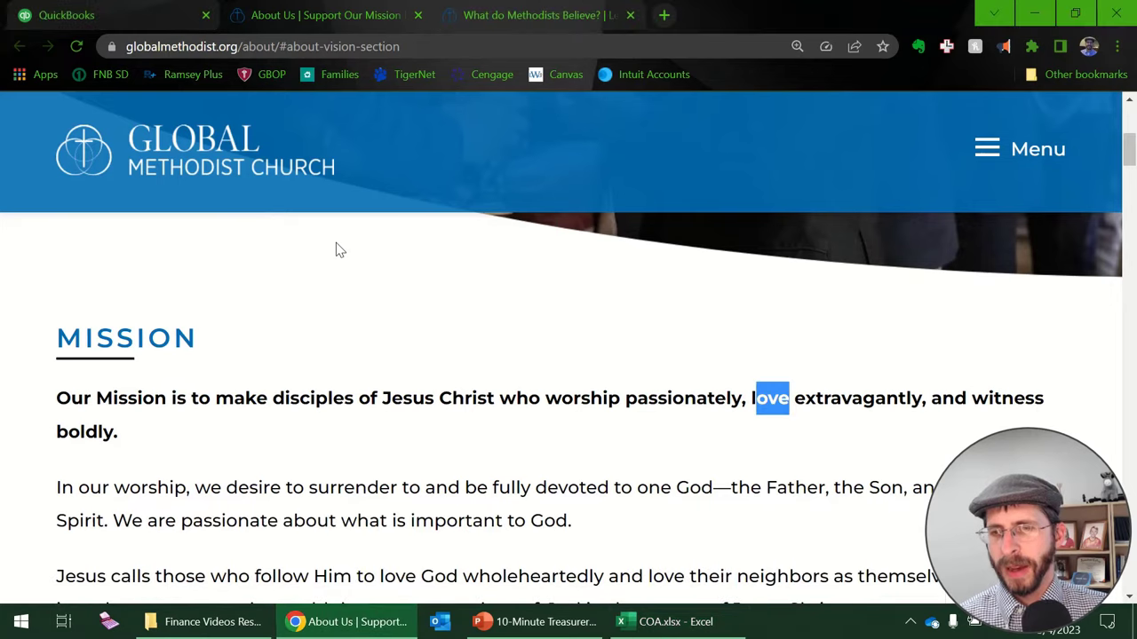
key("alt+Tab")
type("W")
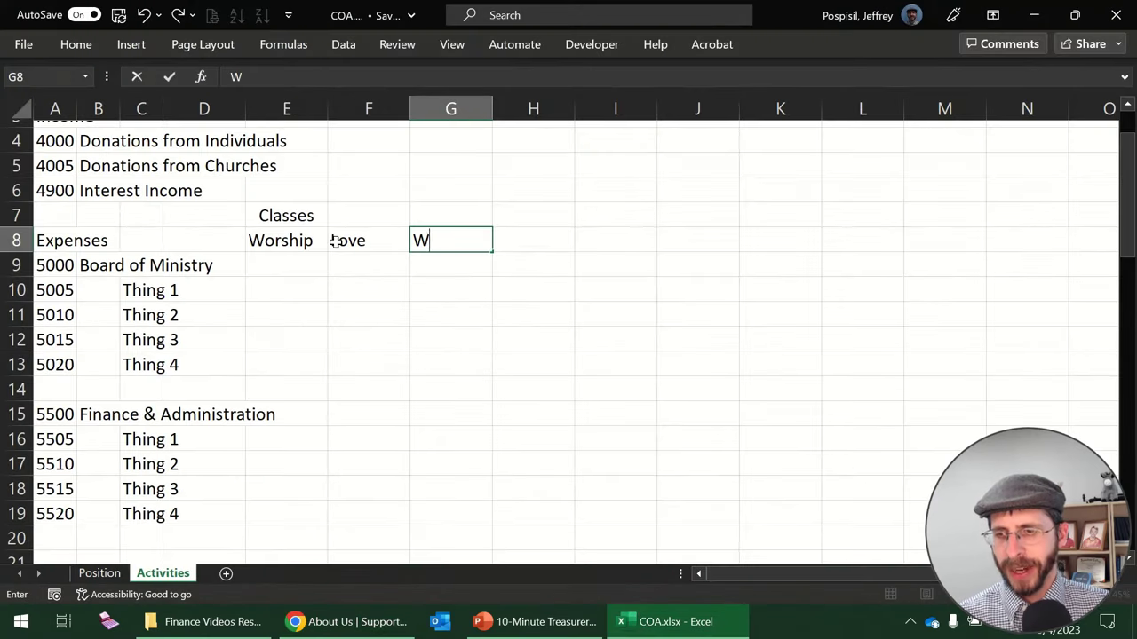
type("itness")
key("Return")
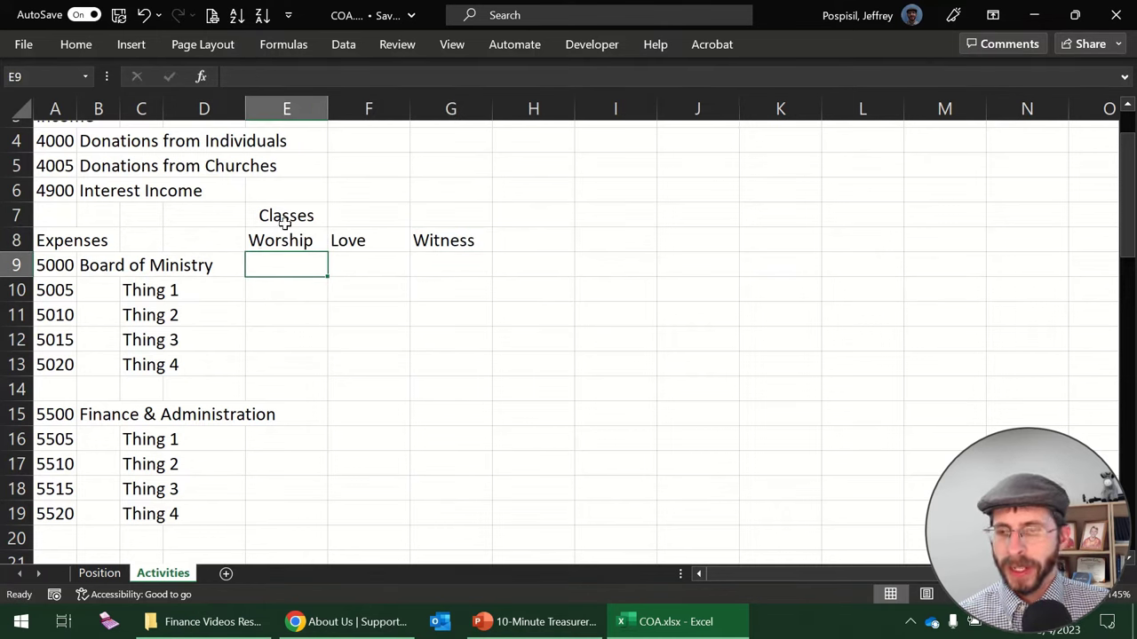
Merge E7:G7 so Classes spans the Worship, Love and Witness columns.
left_click_drag(285, 222, 426, 216)
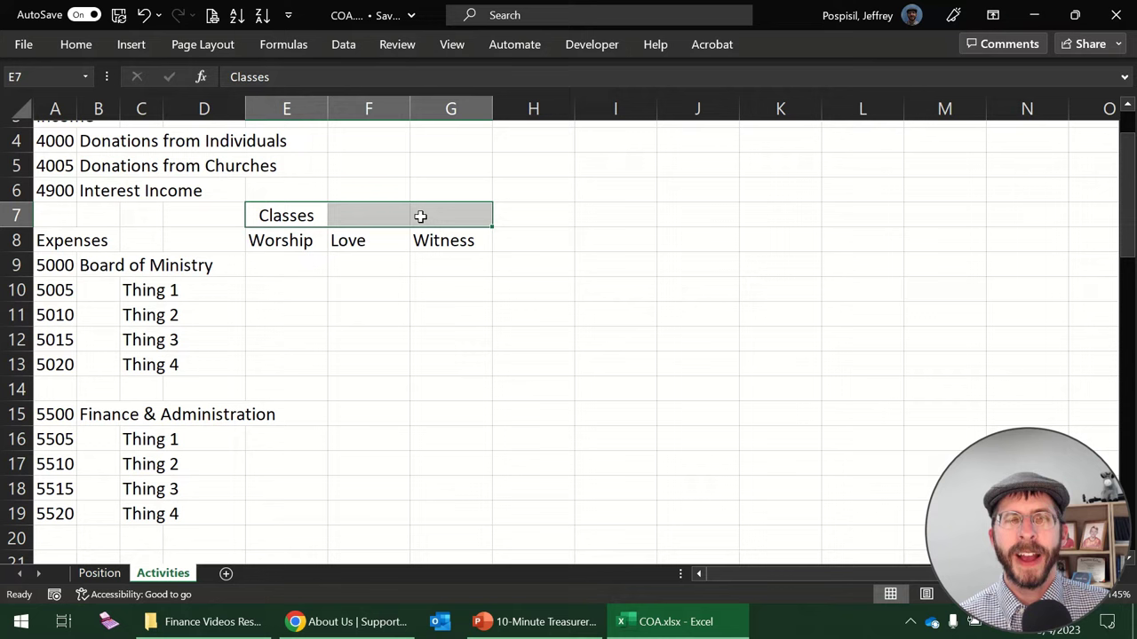
key("alt+h")
key("m")
key("c")
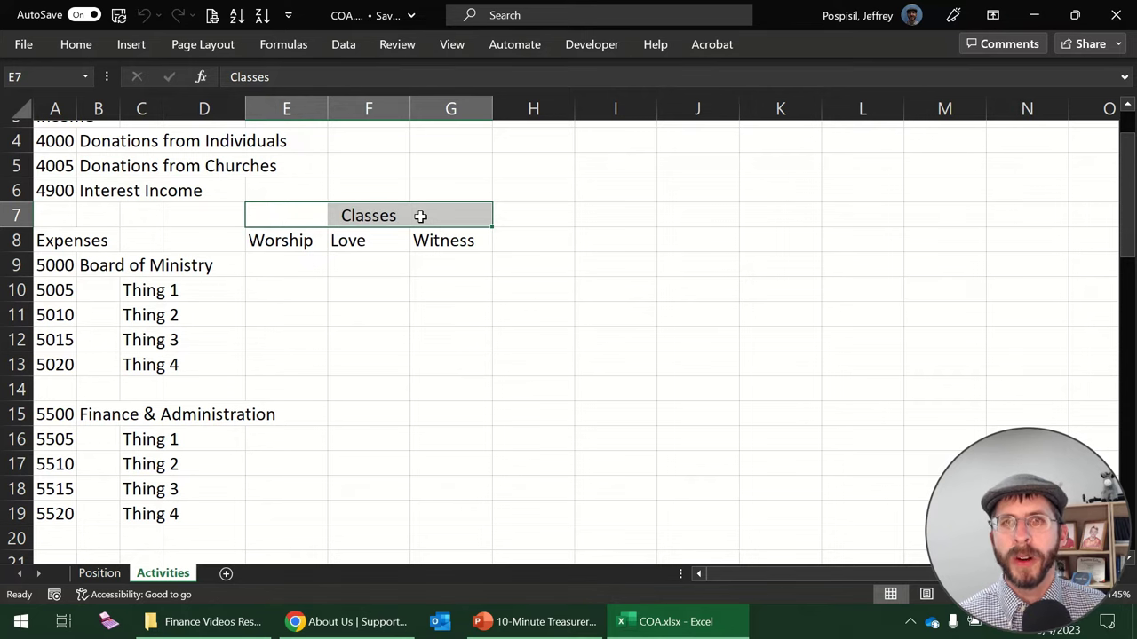
left_click(364, 261)
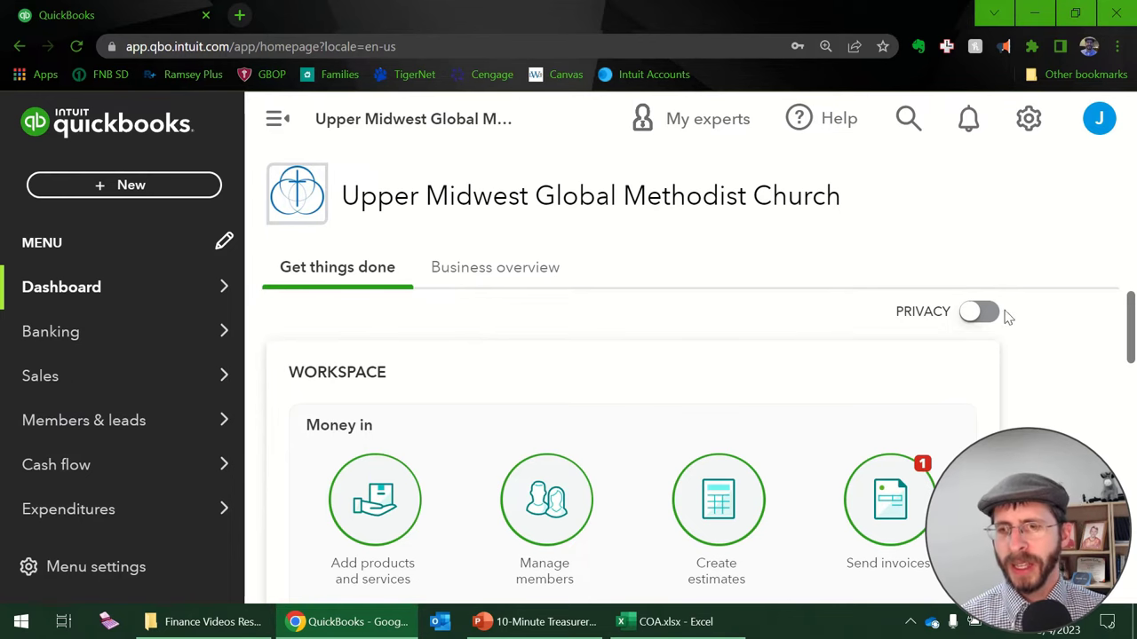
Go to Accounting > Chart of accounts and display the full list, showing one Cash account.
left_click(1030, 119)
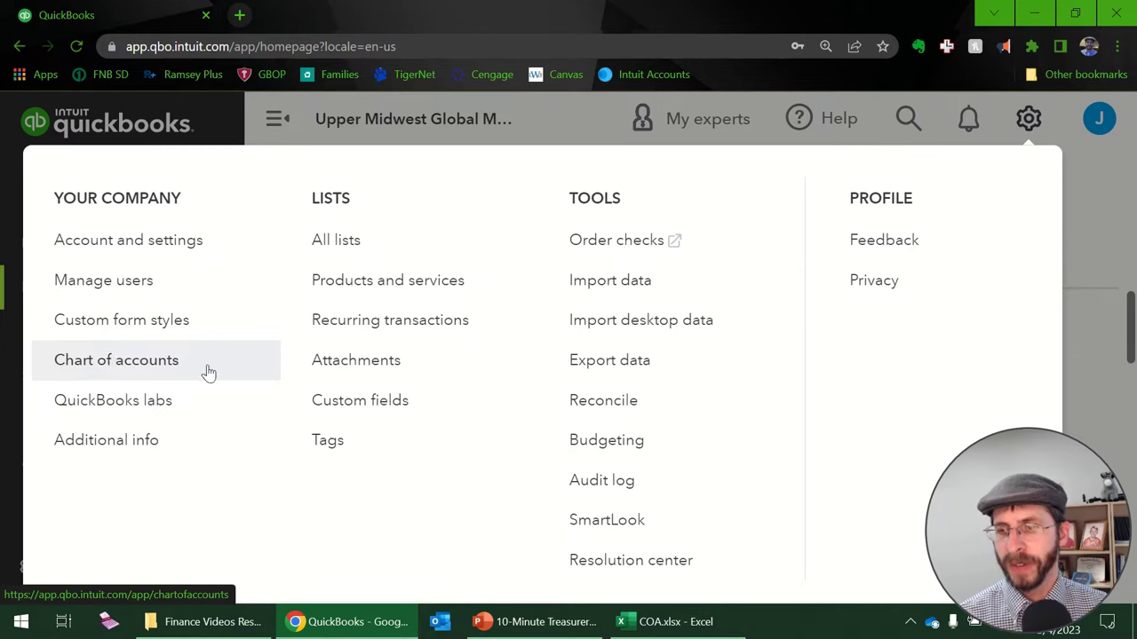
left_click(1097, 379)
scroll(168, 432, "down", 5)
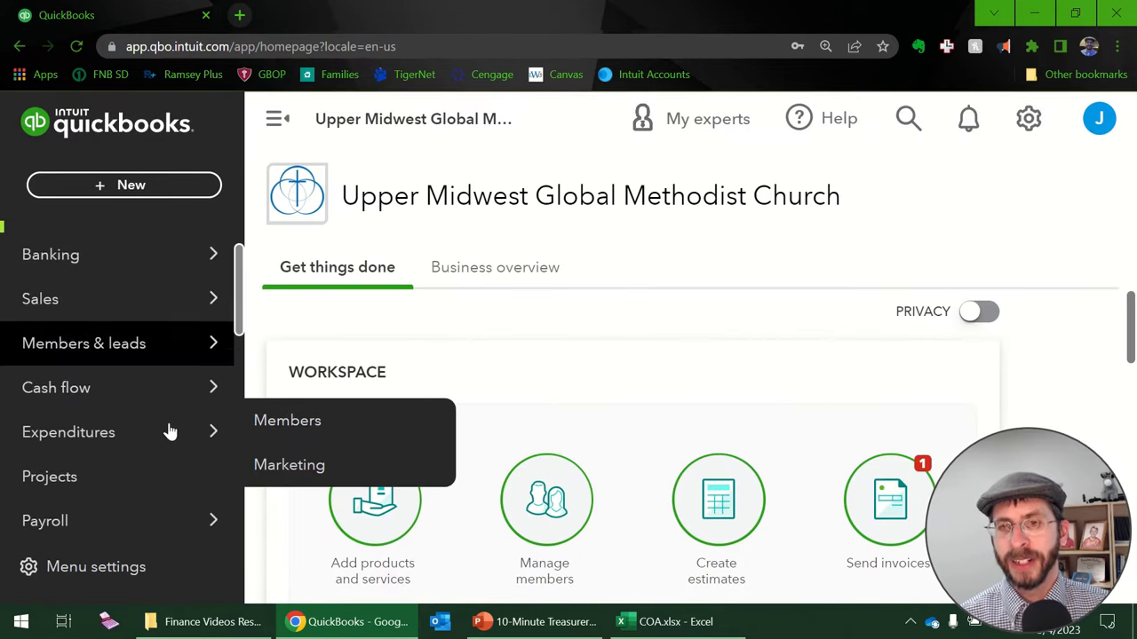
scroll(166, 436, "down", 1)
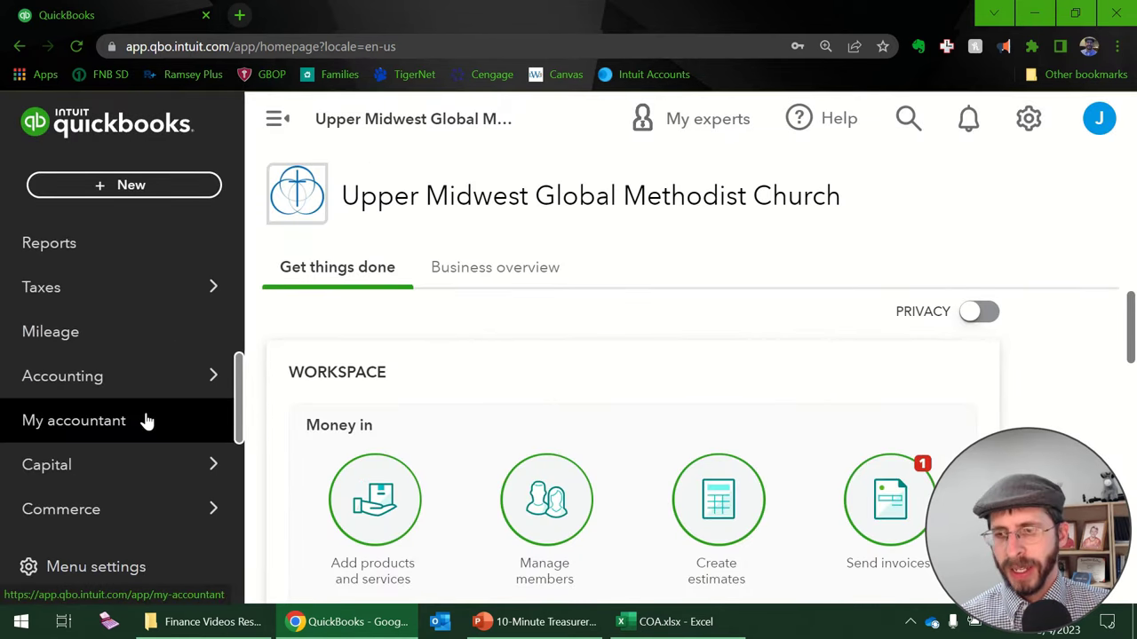
mouse_move(169, 388)
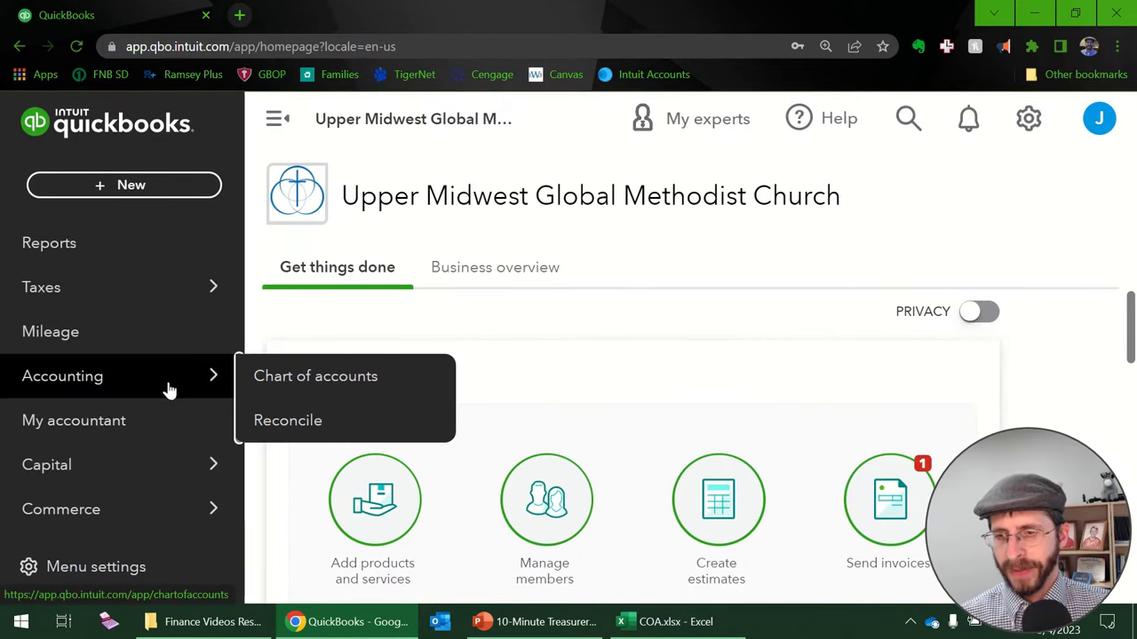
left_click(320, 375)
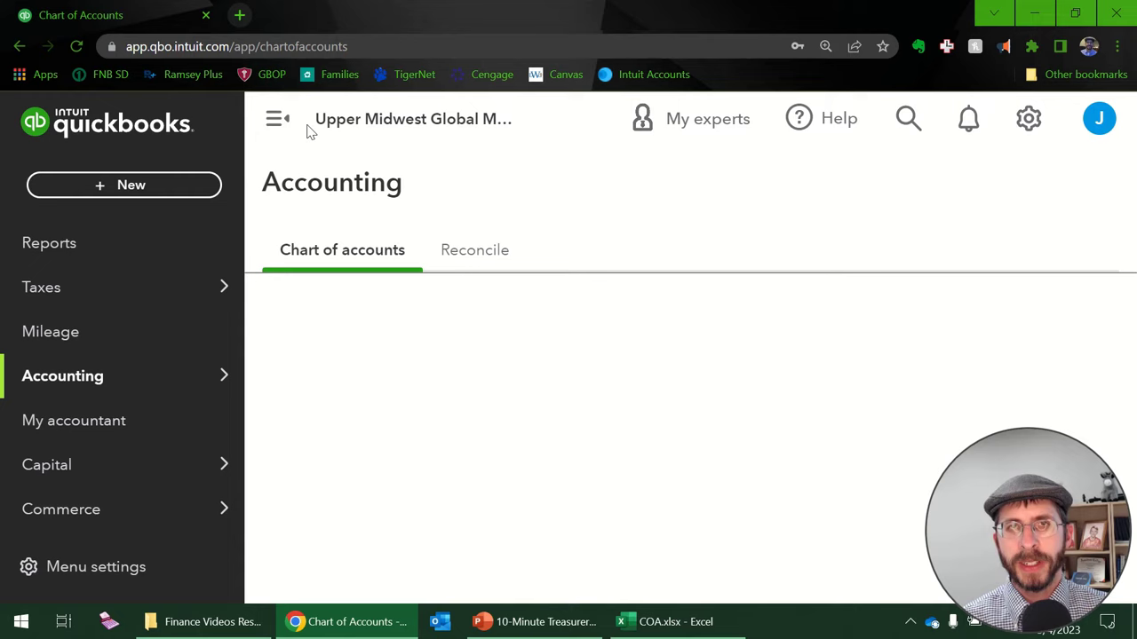
left_click(277, 119)
scroll(377, 291, "down", 1)
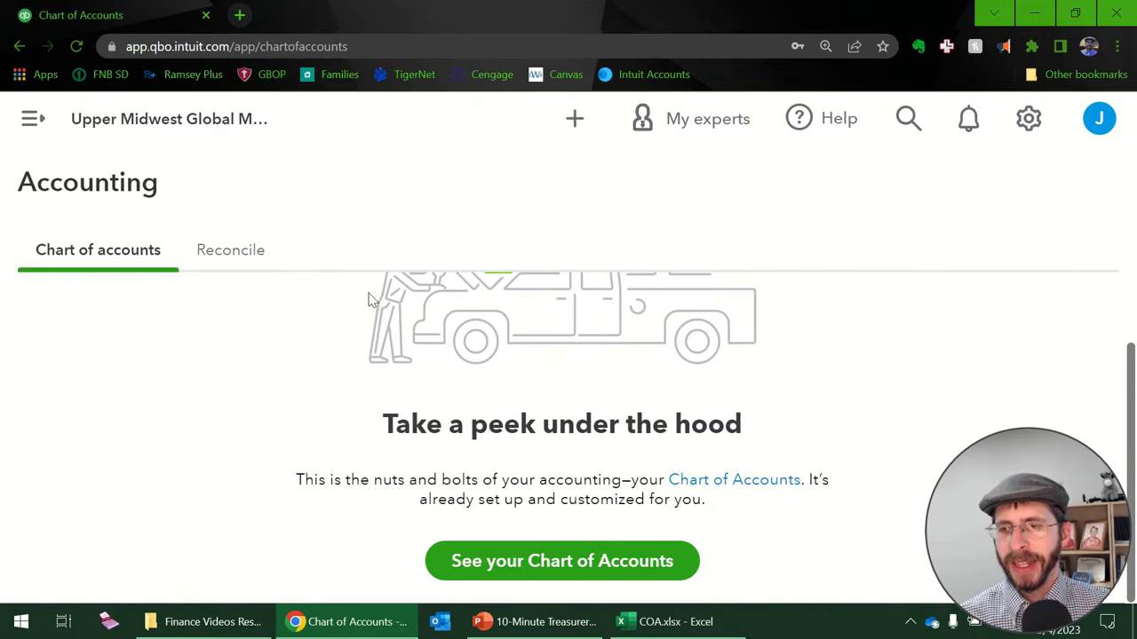
left_click(565, 562)
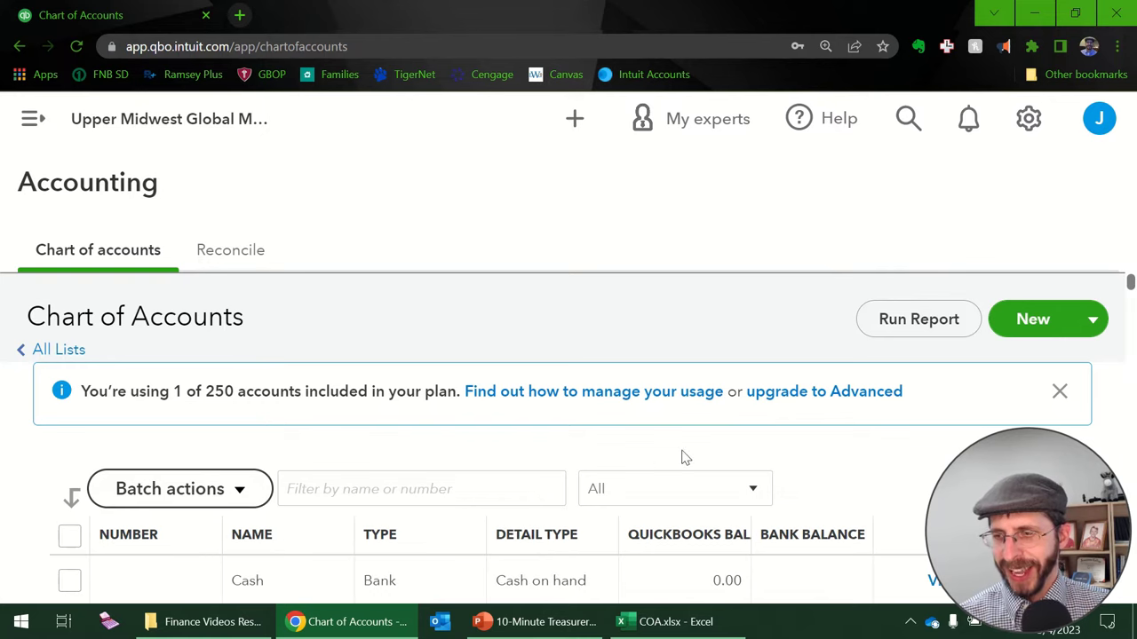
Number the Cash account 1000 and rename it Checking, and rename Checking - FNBO to Main Checking.
scroll(675, 458, "down", 2)
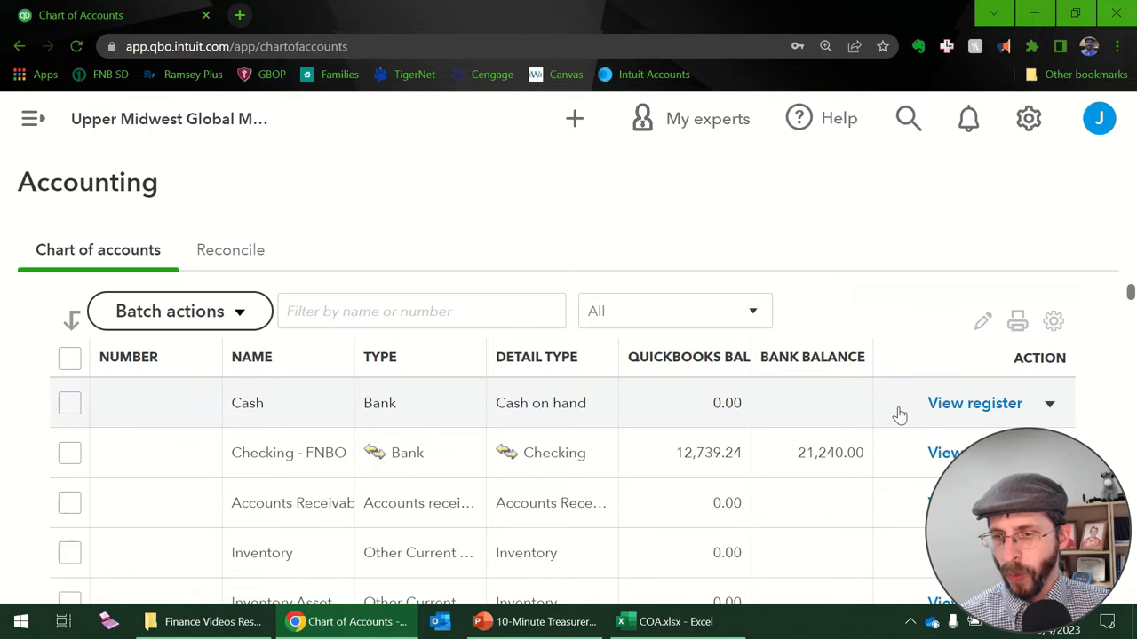
left_click(982, 324)
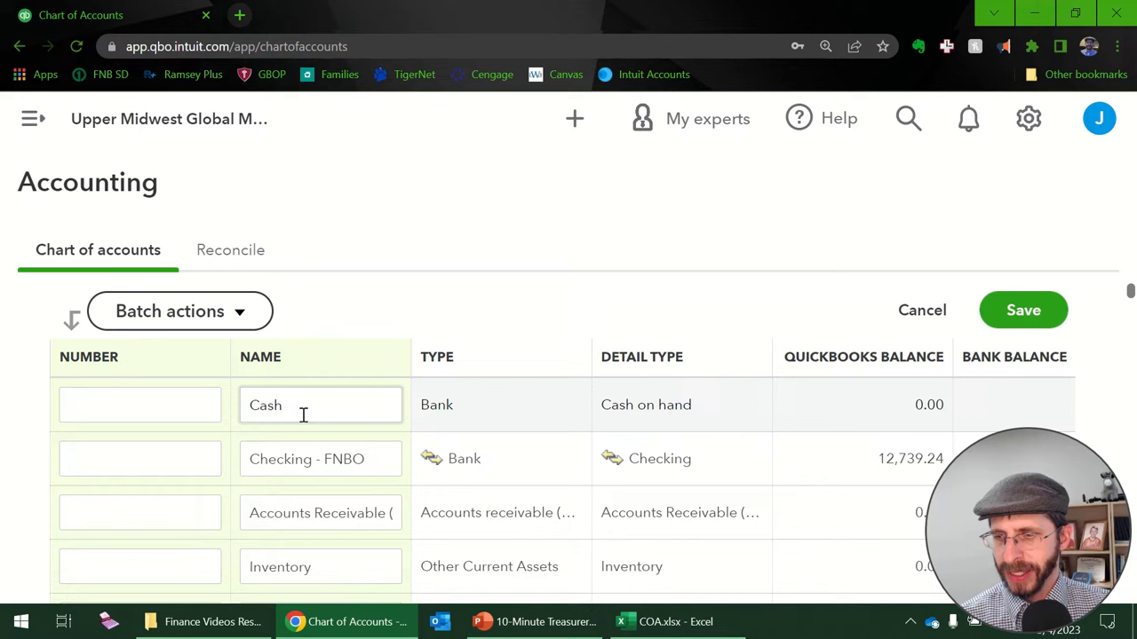
left_click(168, 412)
type("1")
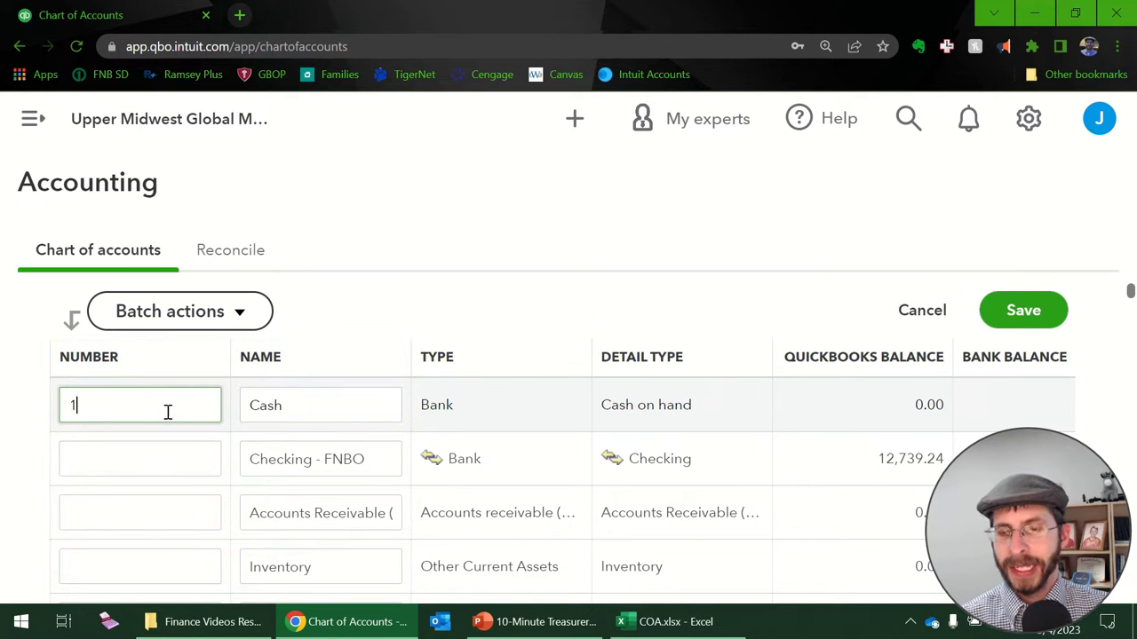
type("000")
key("Tab")
type("Checking")
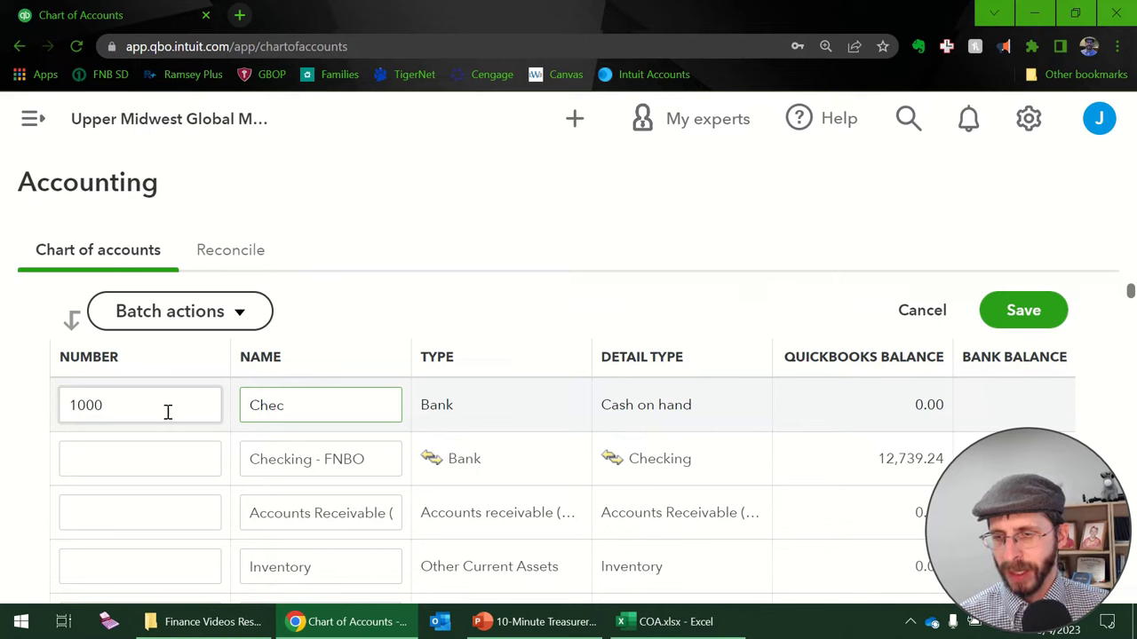
type("ing")
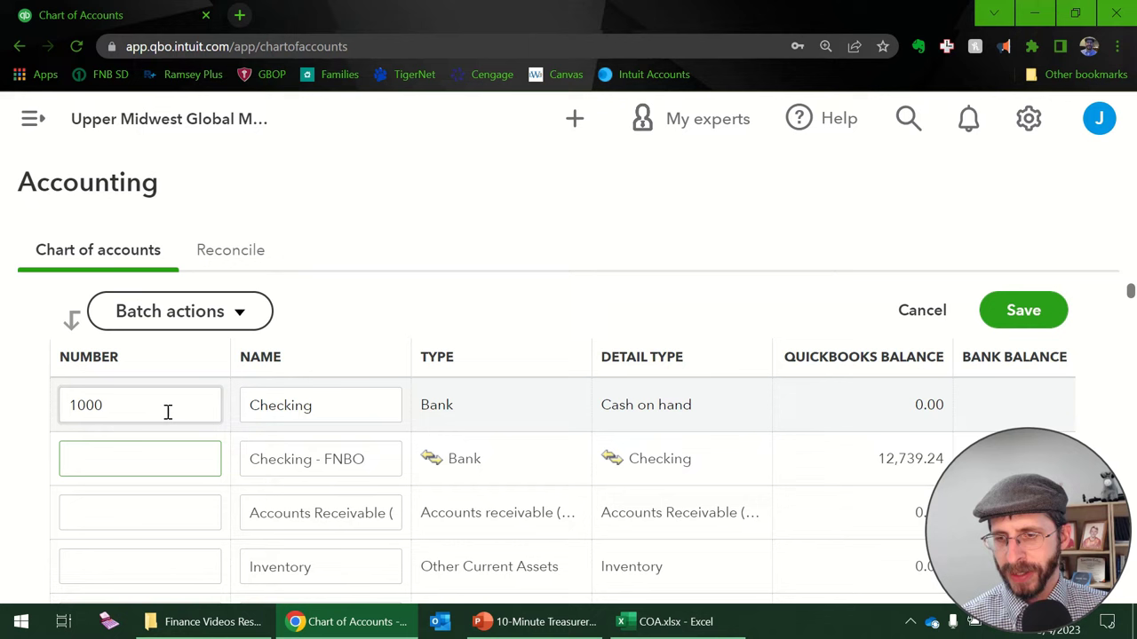
type("10")
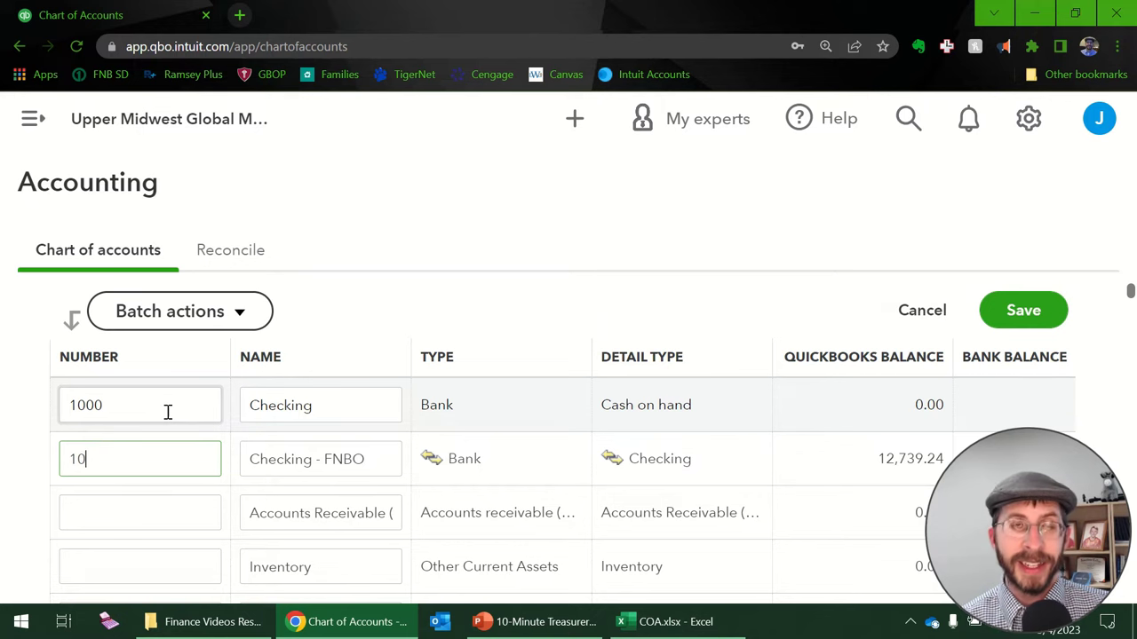
type("0")
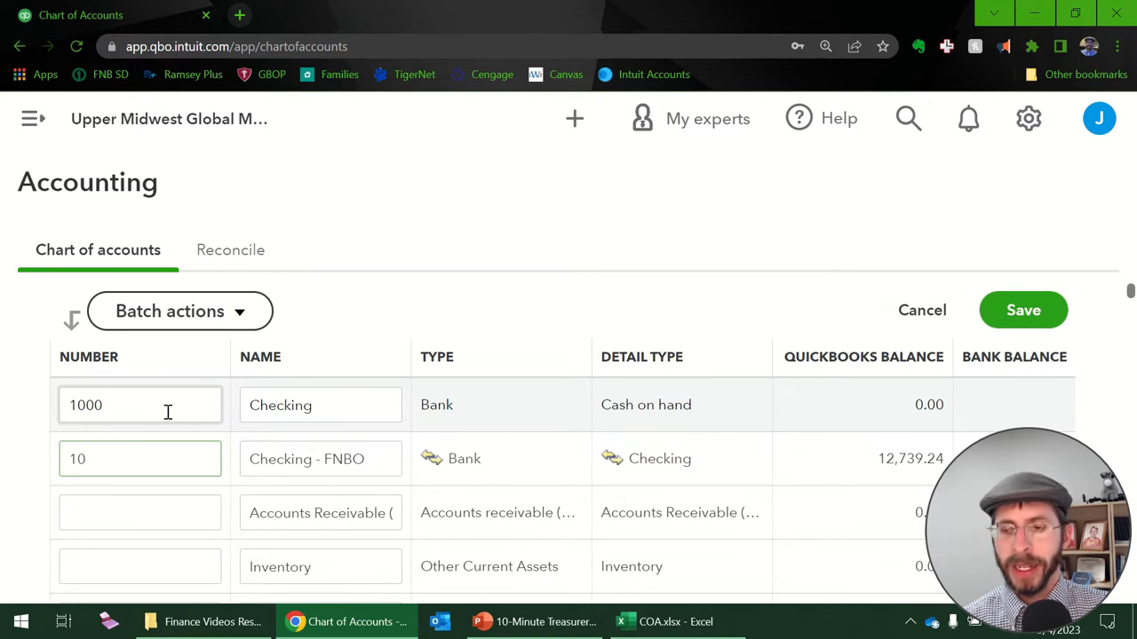
type("0")
key("shift+Tab")
key("Tab")
key("Tab")
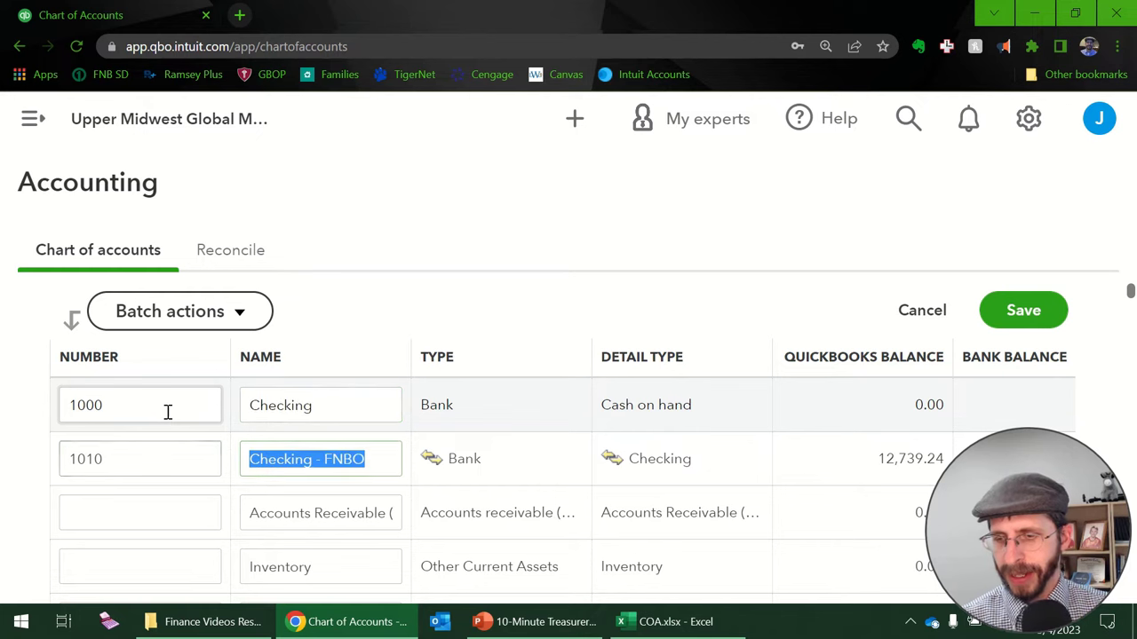
type("Main")
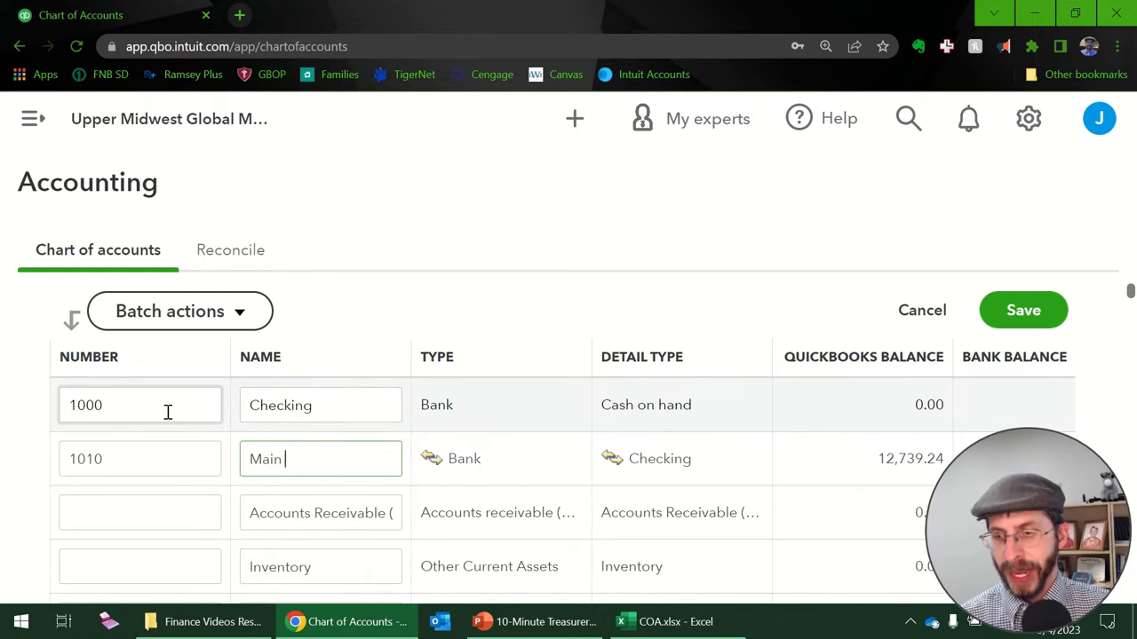
type(" Checking")
key("Tab")
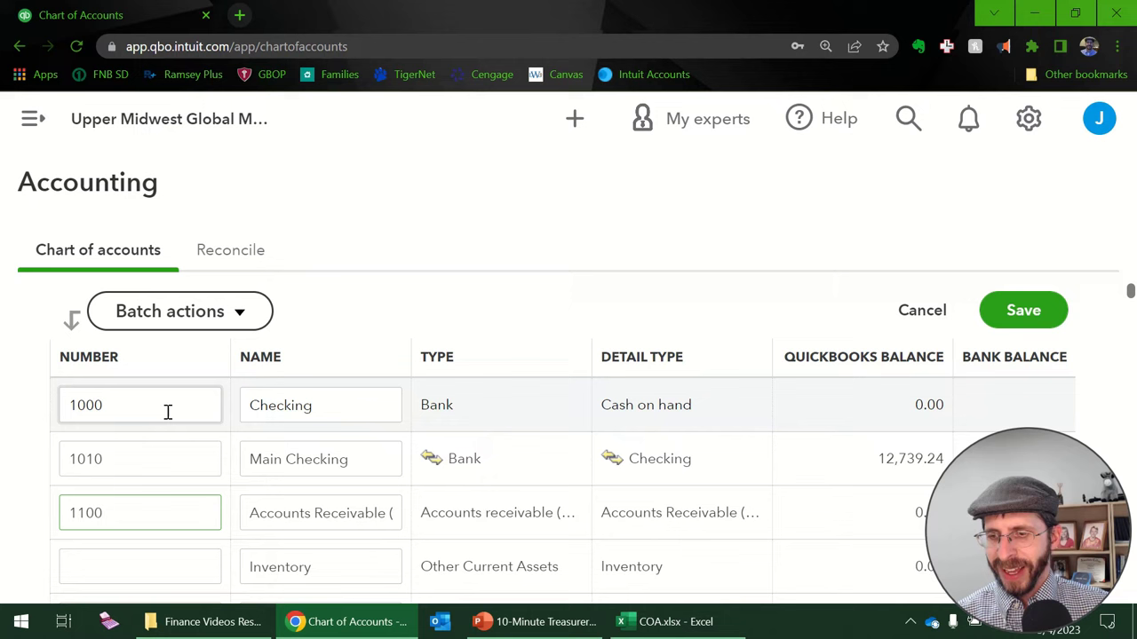
Number the following asset accounts 1100, 1200 and 1250, then save the chart of accounts.
key("Tab")
scroll(354, 491, "down", 1)
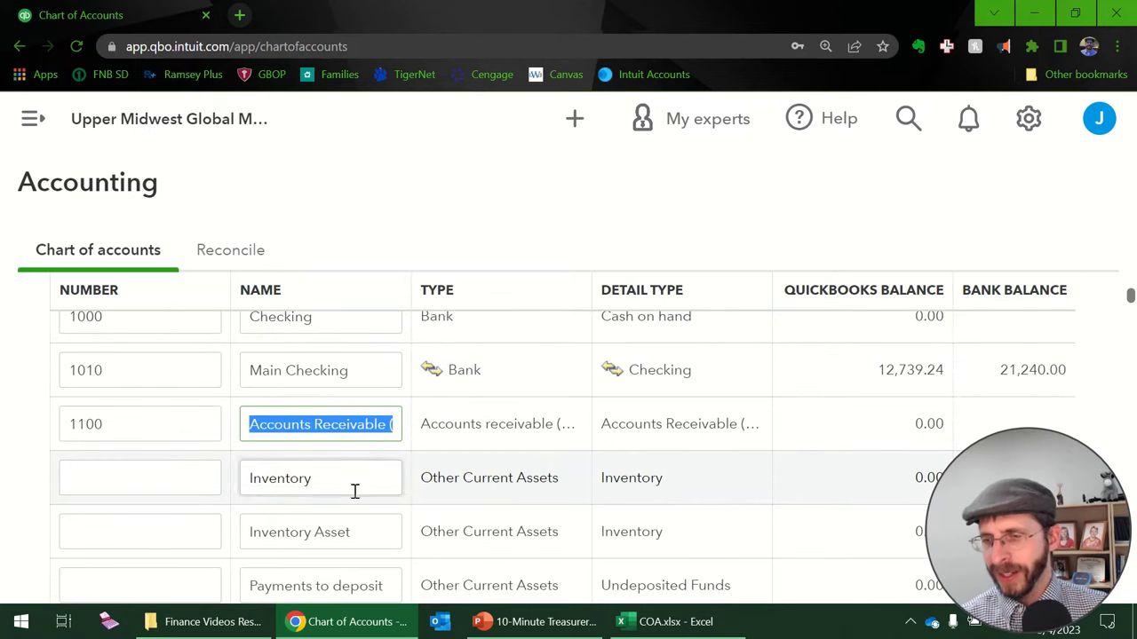
scroll(278, 479, "down", 1)
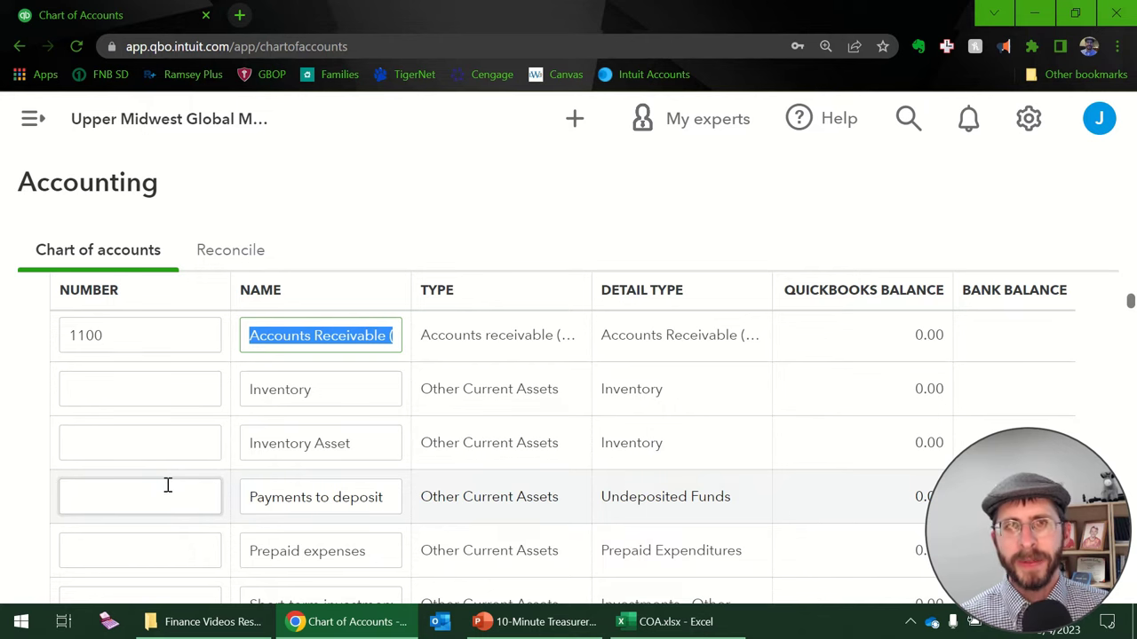
left_click(167, 486)
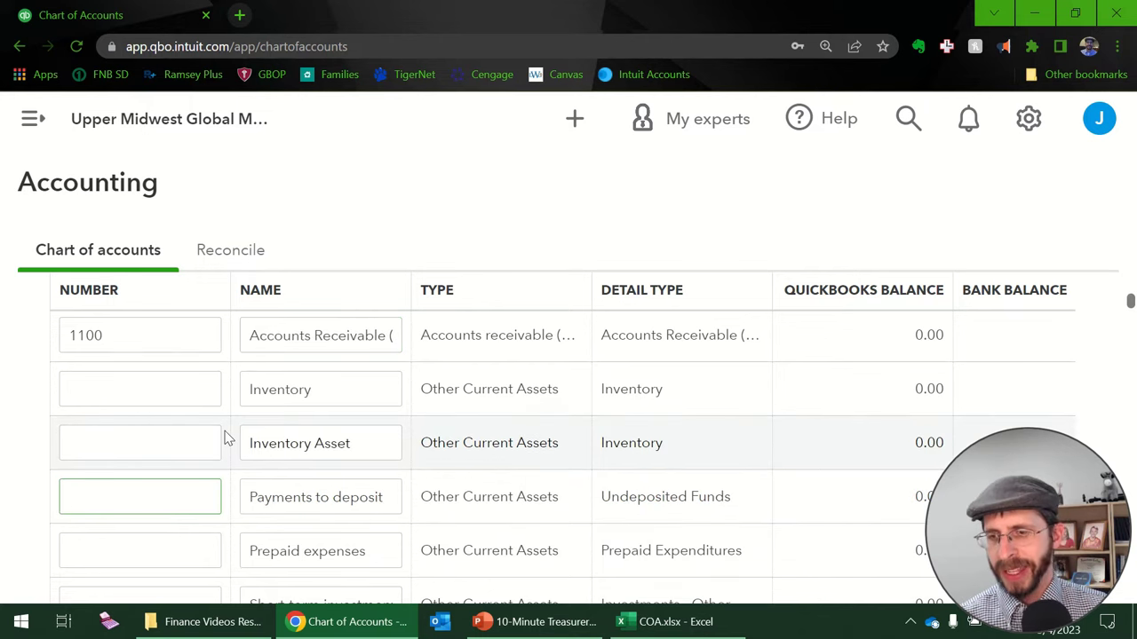
type("12")
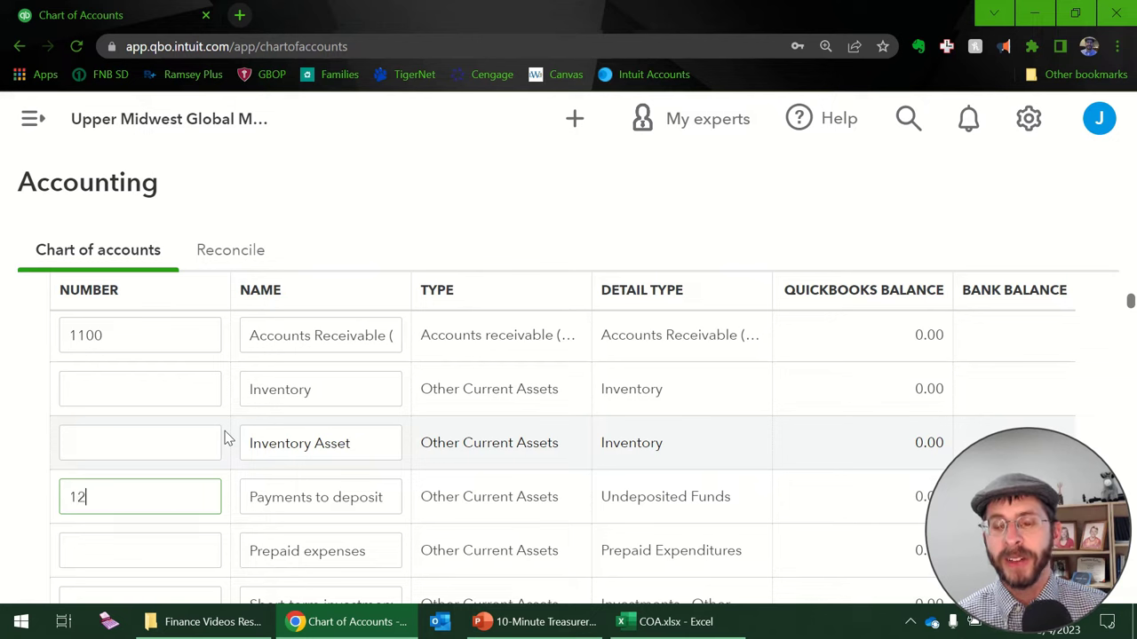
type("00")
key("Tab")
key("Tab")
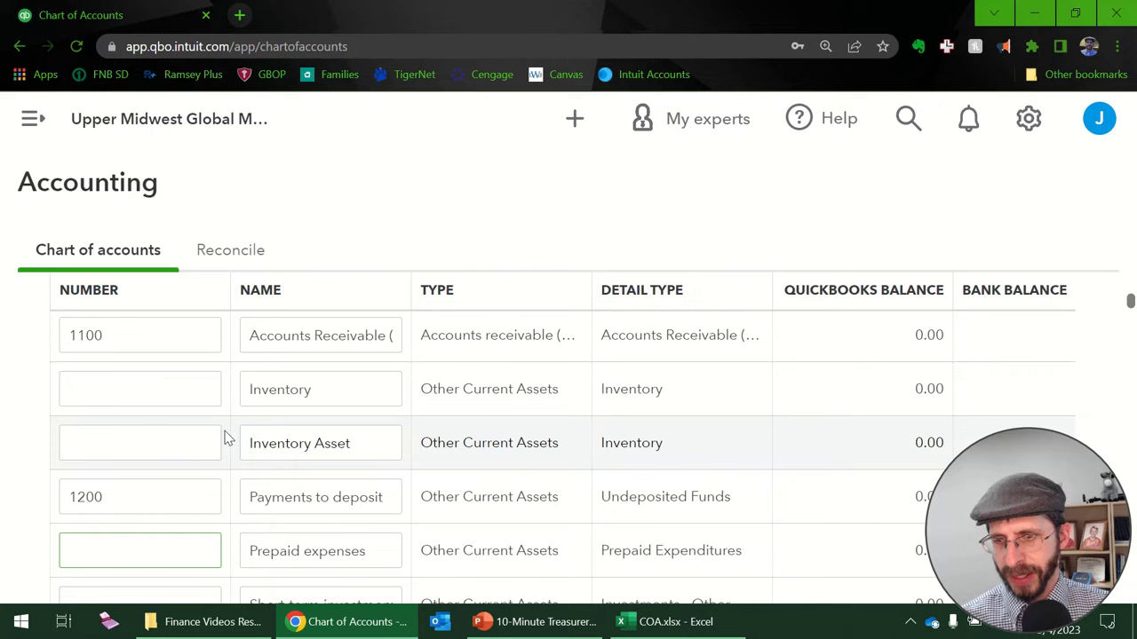
type("1250")
key("Tab")
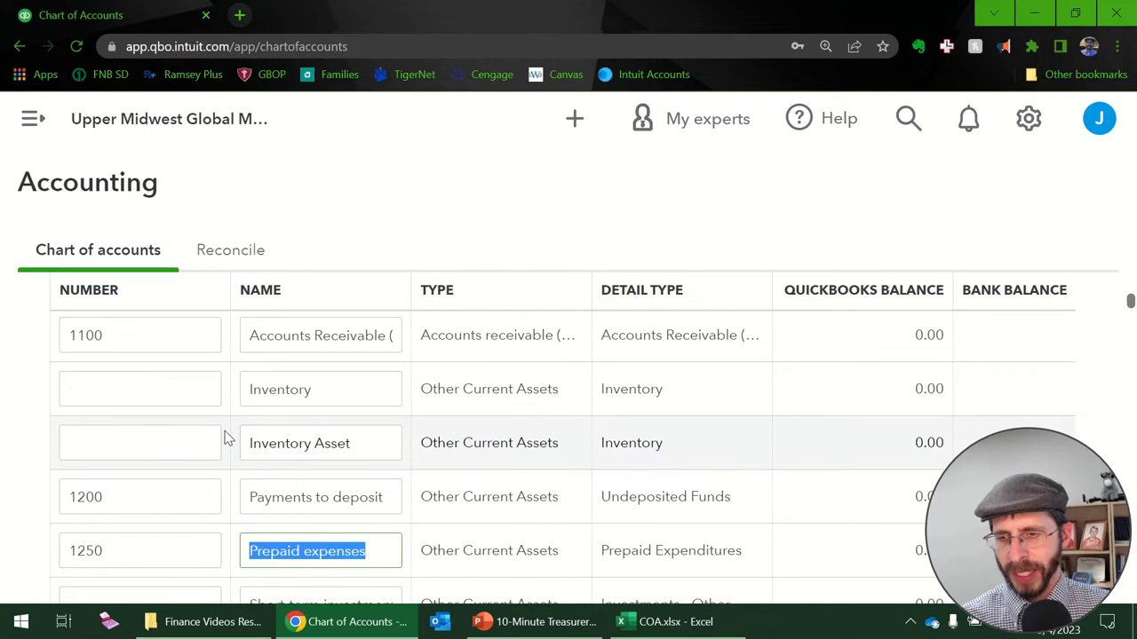
scroll(373, 524, "down", 3)
scroll(244, 414, "up", 1)
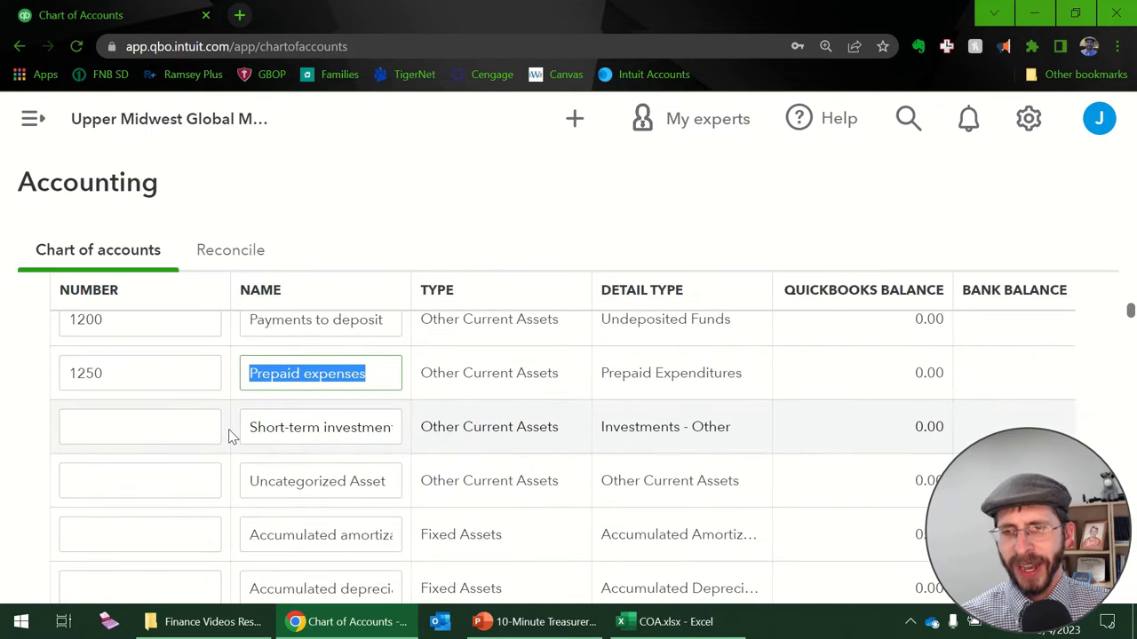
left_click(160, 435)
scroll(216, 459, "down", 2)
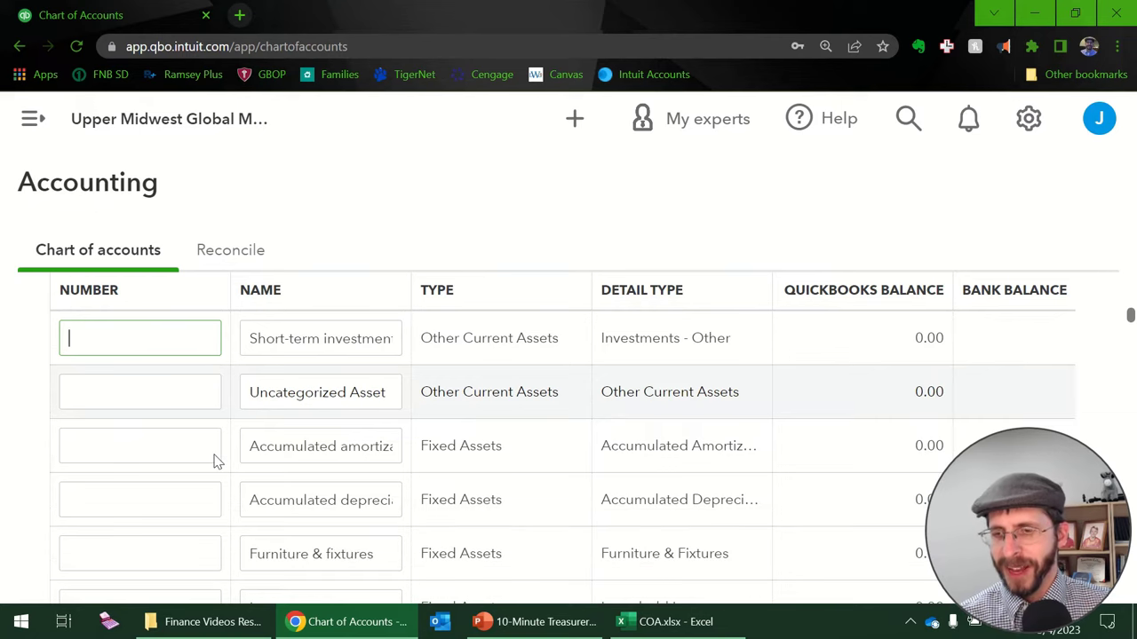
scroll(578, 411, "up", 6)
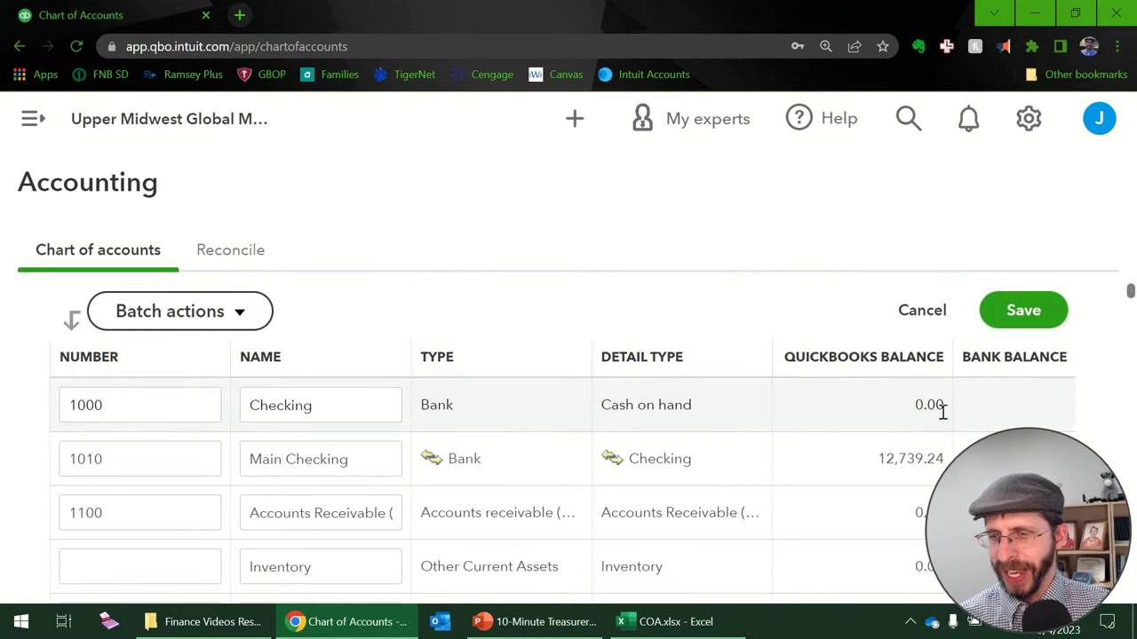
left_click(1037, 308)
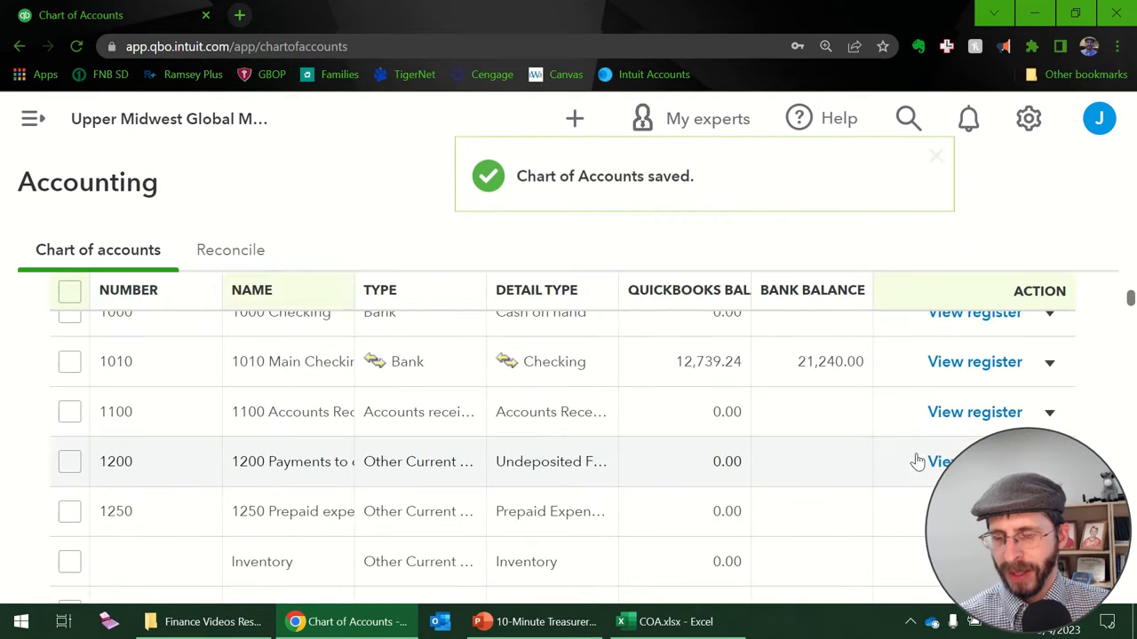
Open the Action menu on the 1010 Main Checking row.
scroll(913, 463, "up", 1)
scroll(914, 469, "down", 2)
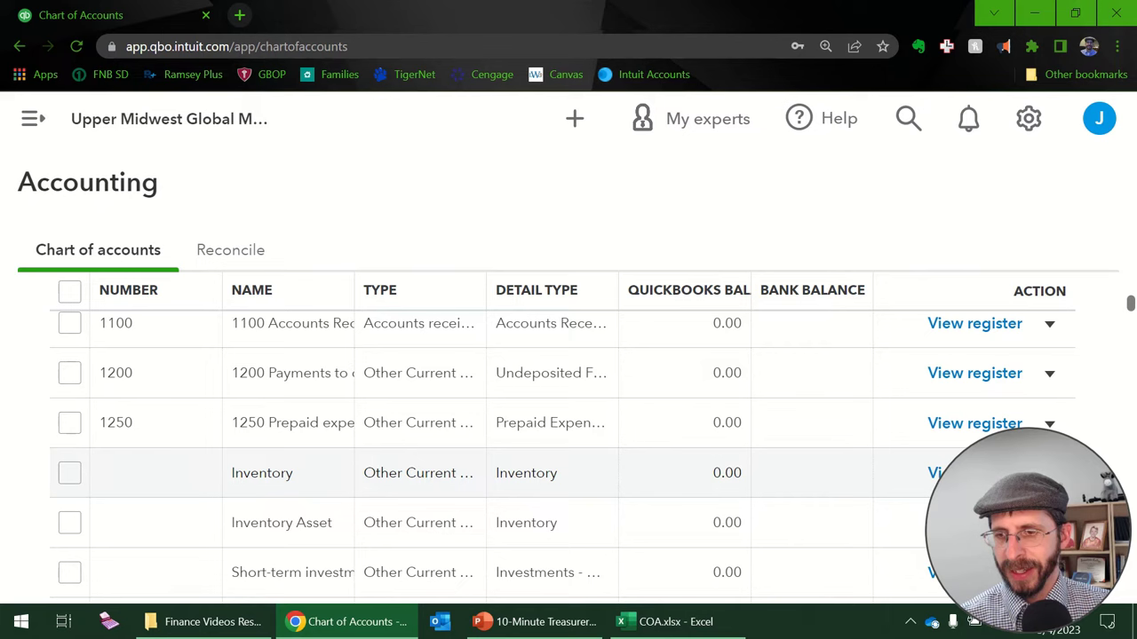
scroll(368, 444, "up", 3)
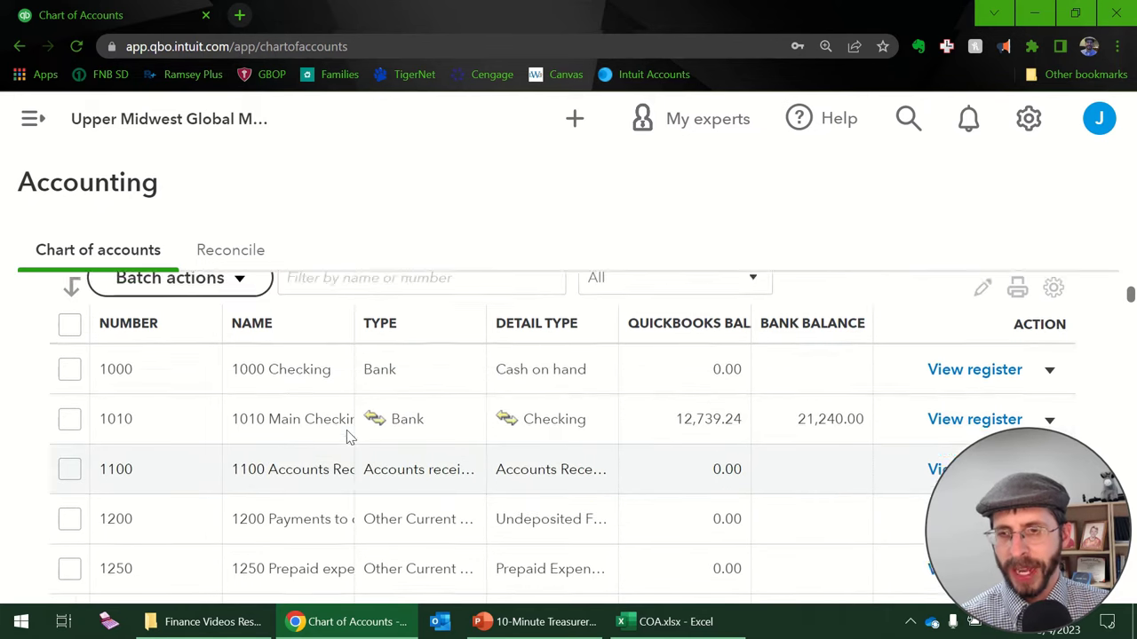
left_click(1049, 450)
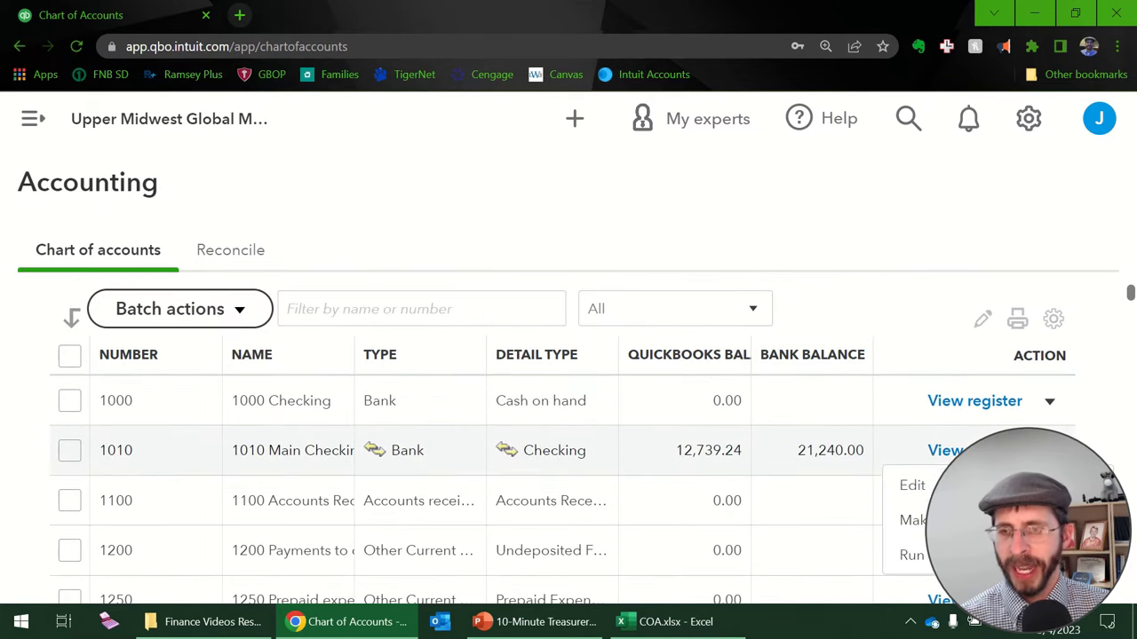
Edit account 1010 Main Checking to save it under 1000 Checking, confirming the change.
left_click(899, 482)
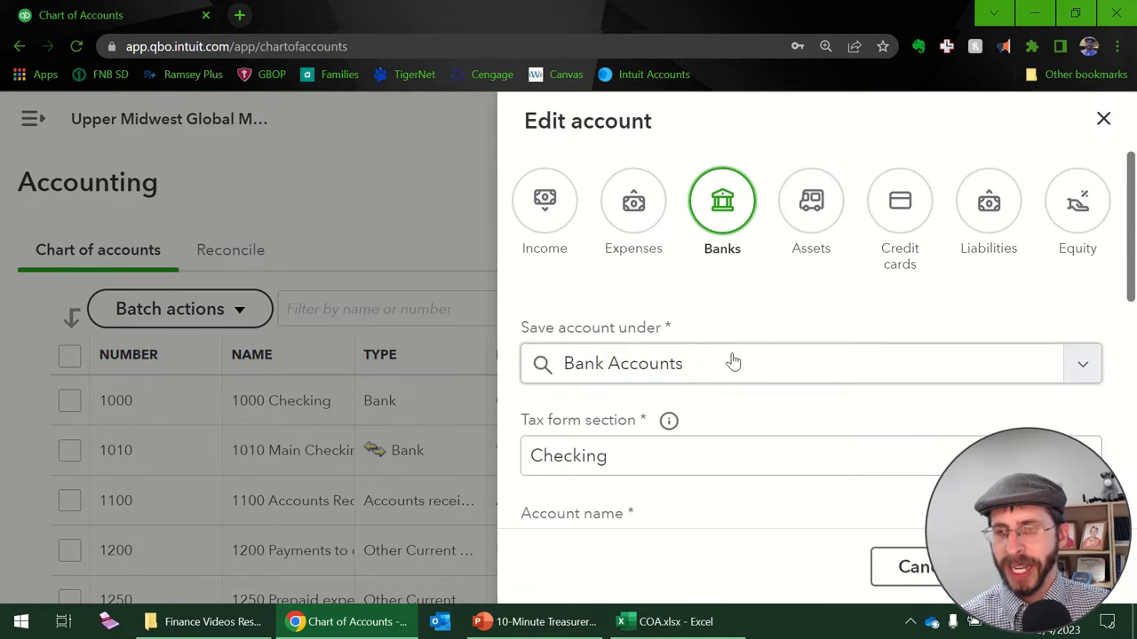
scroll(731, 364, "down", 1)
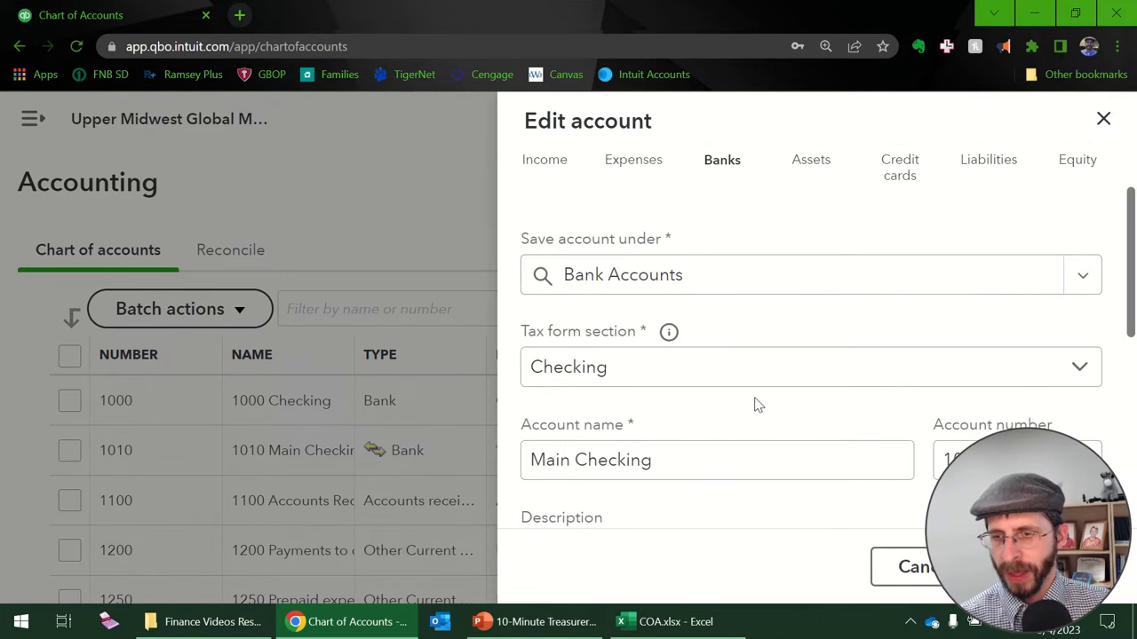
scroll(758, 405, "down", 1)
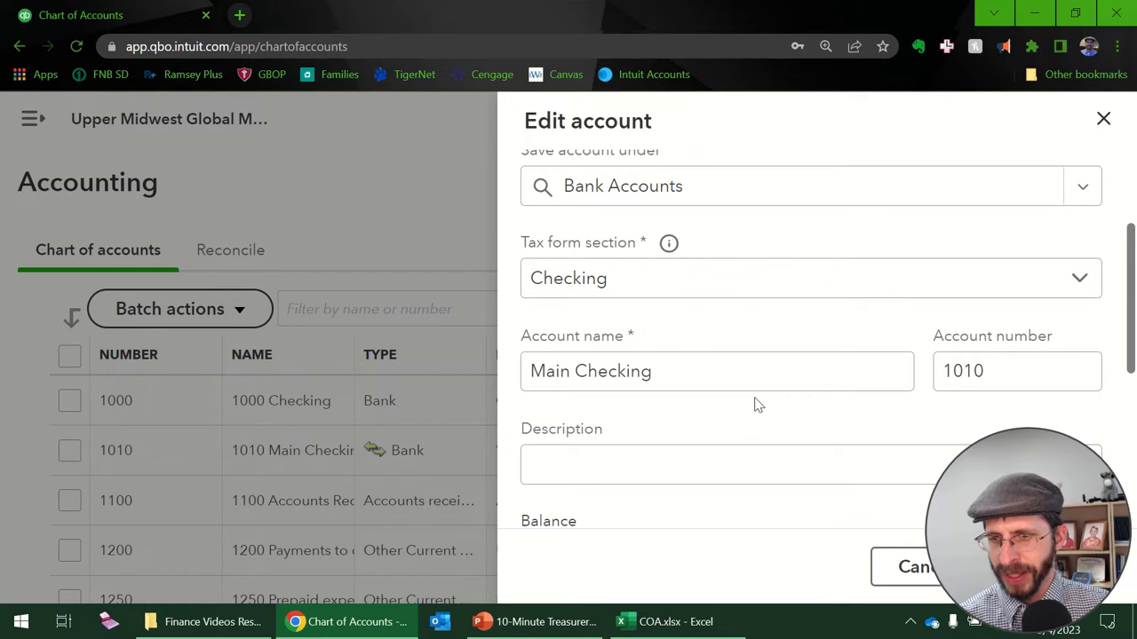
scroll(758, 405, "down", 3)
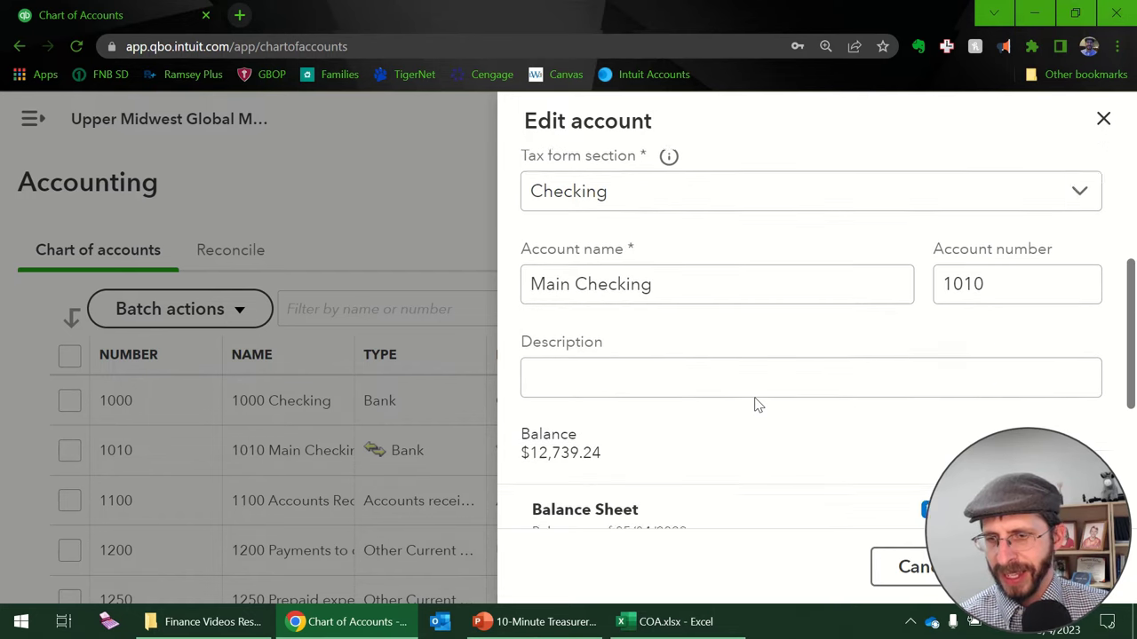
scroll(714, 403, "down", 1)
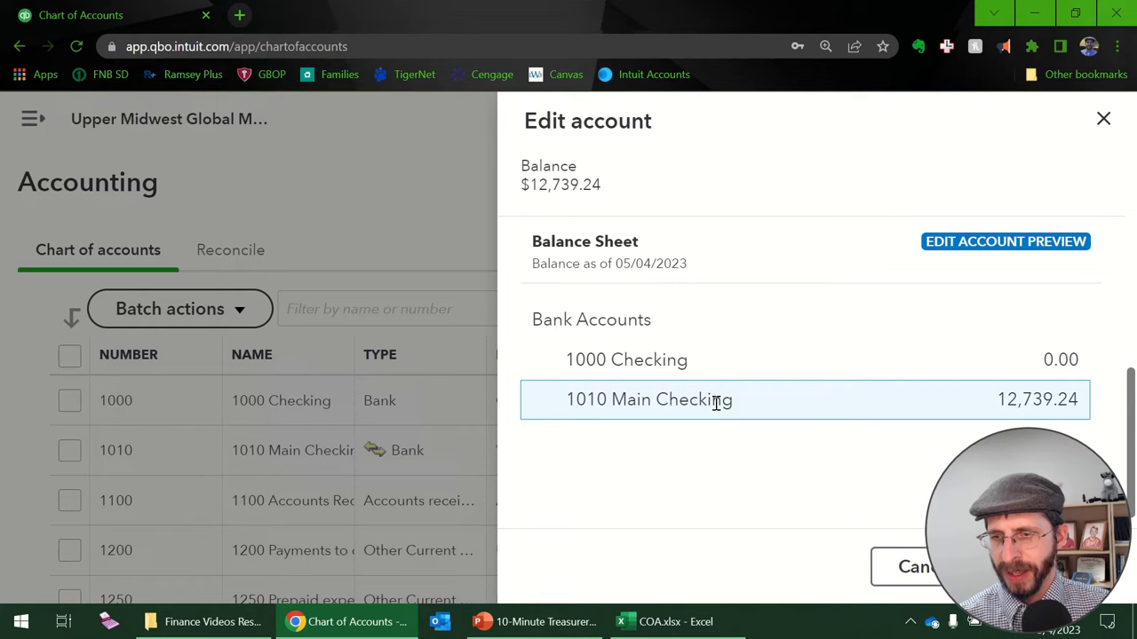
scroll(722, 404, "up", 3)
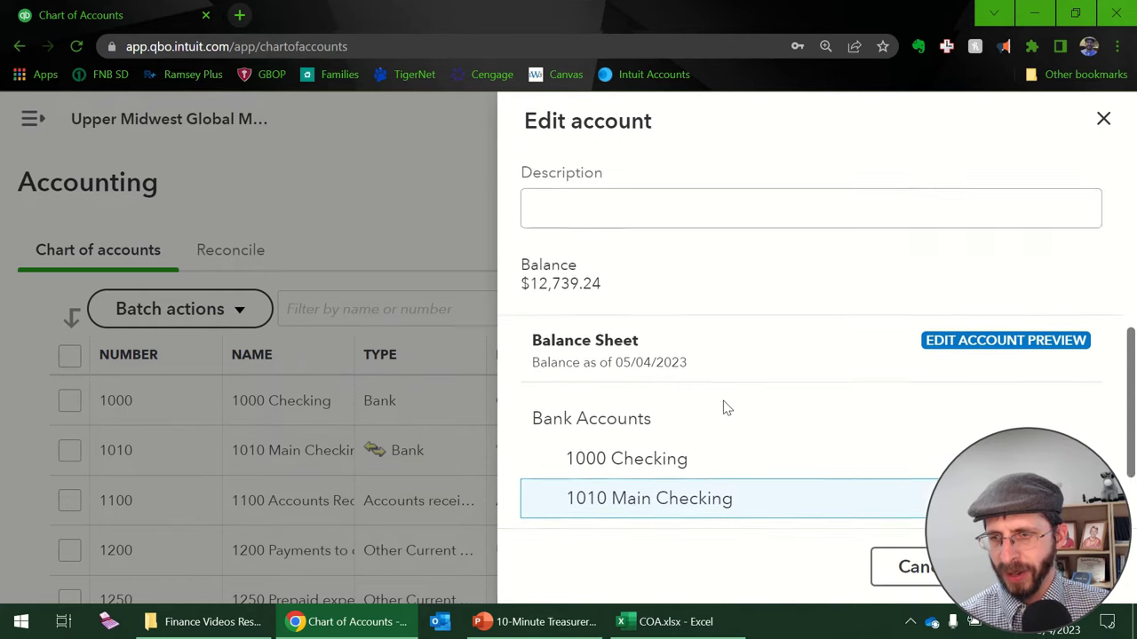
scroll(723, 407, "up", 1)
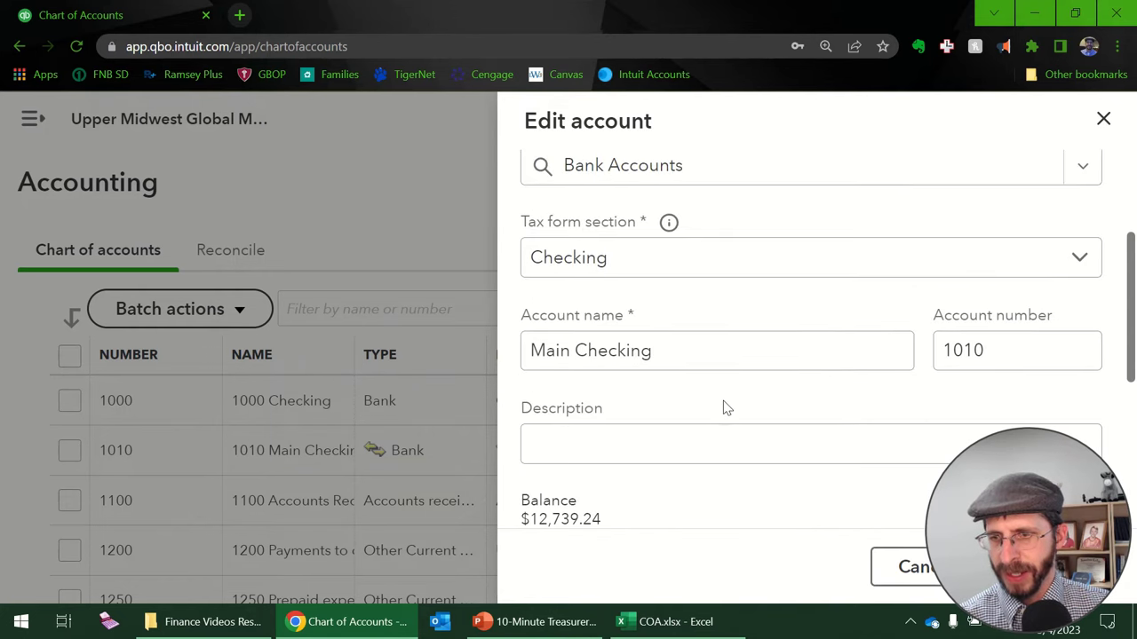
scroll(724, 408, "up", 3)
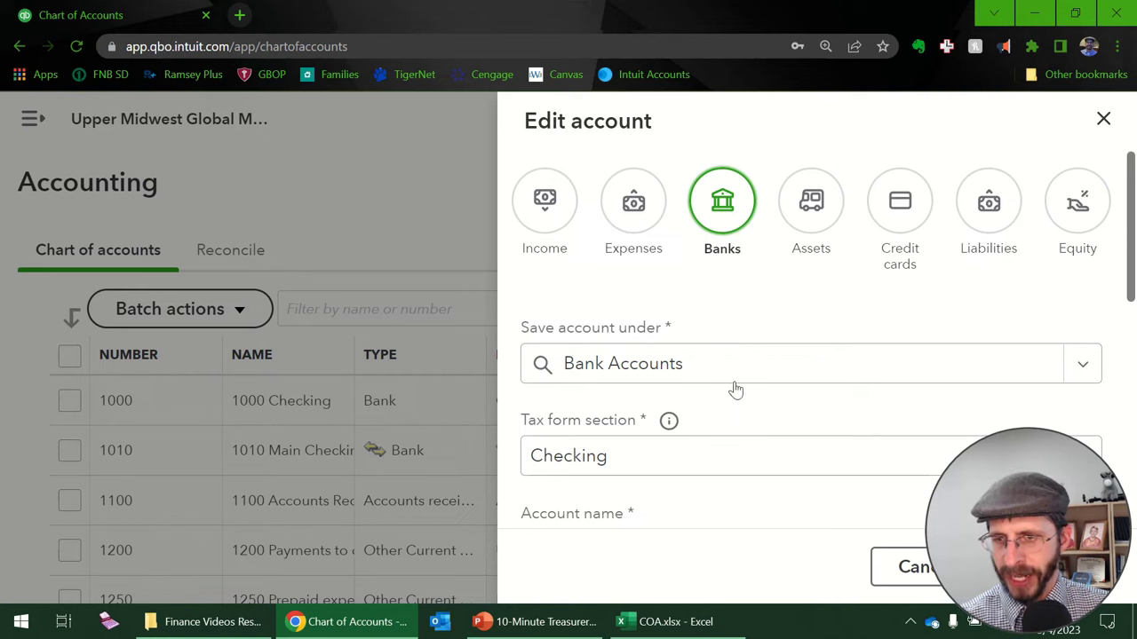
left_click(742, 378)
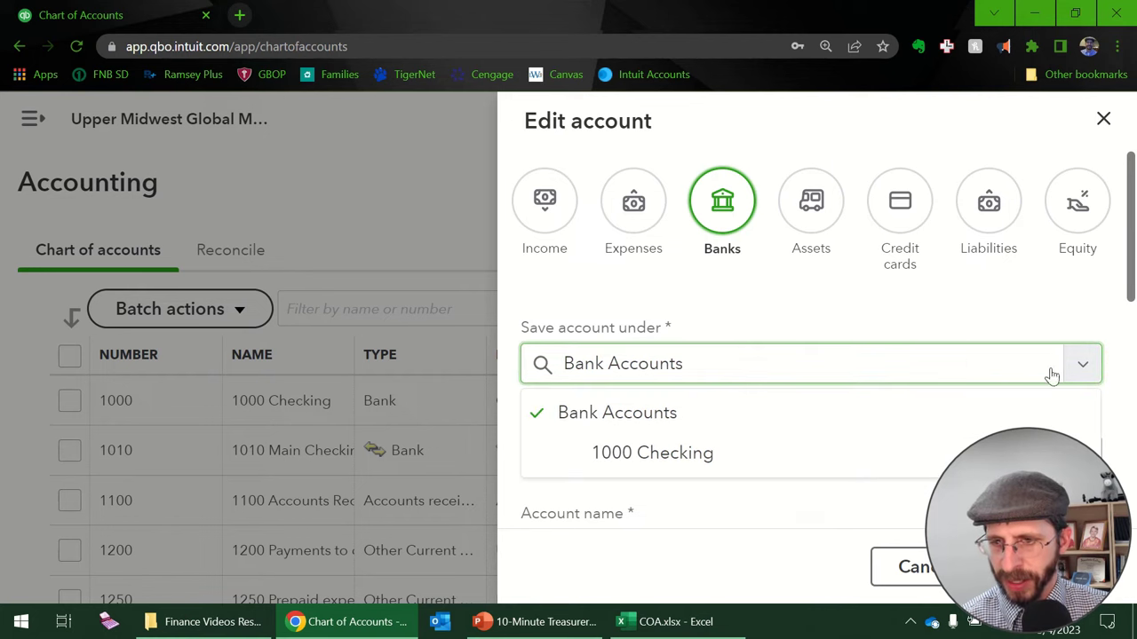
left_click(736, 460)
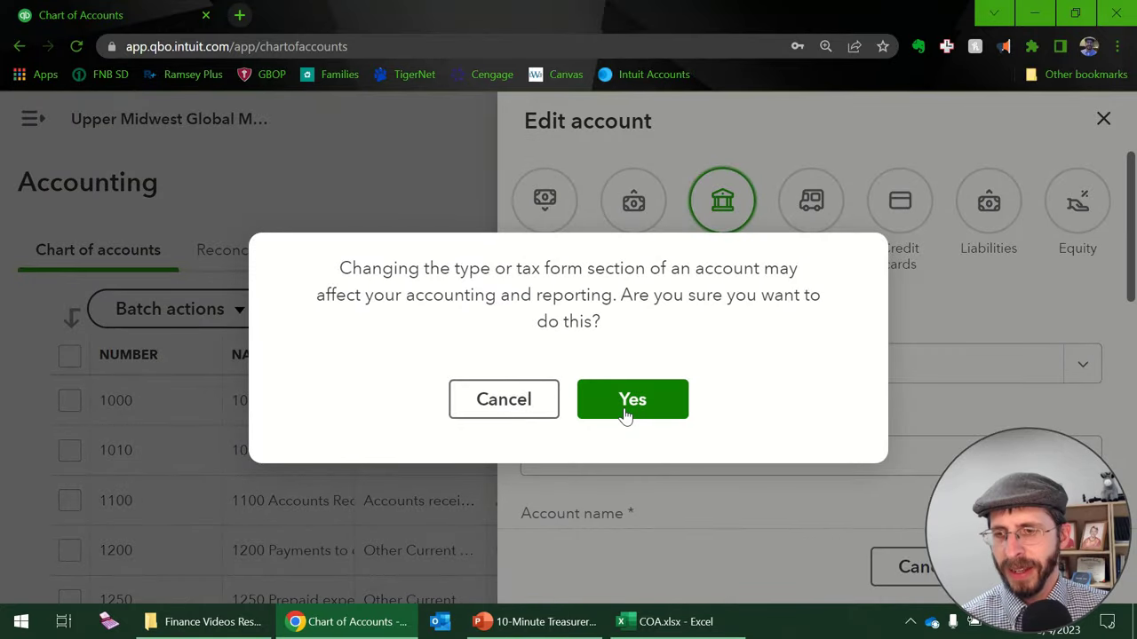
left_click(626, 404)
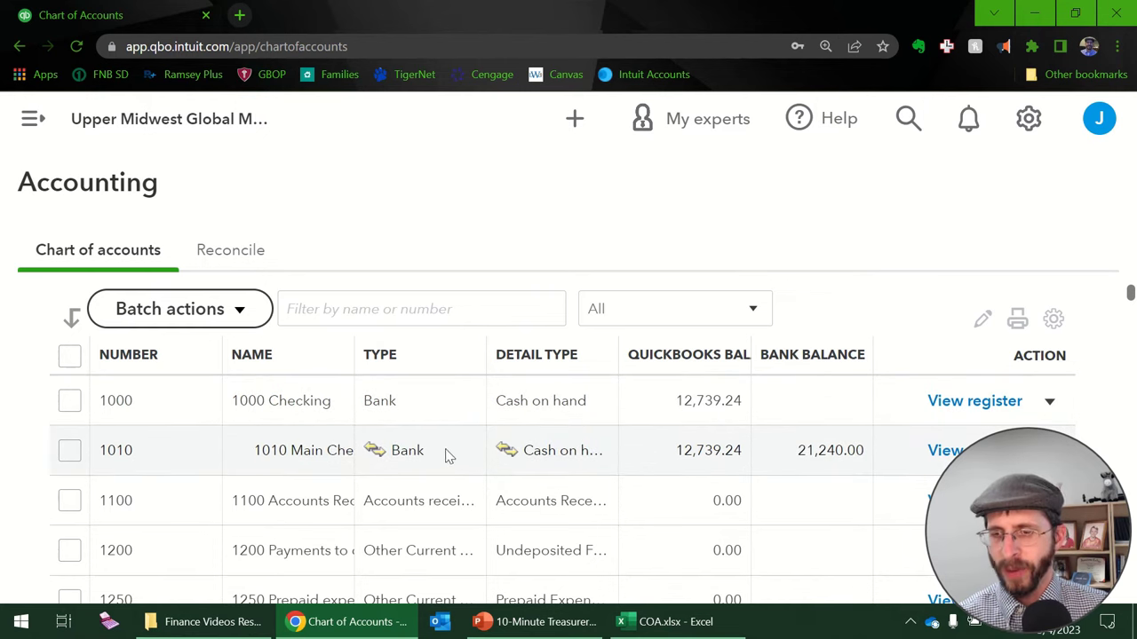
Make the Inventory account inactive.
scroll(537, 470, "down", 3)
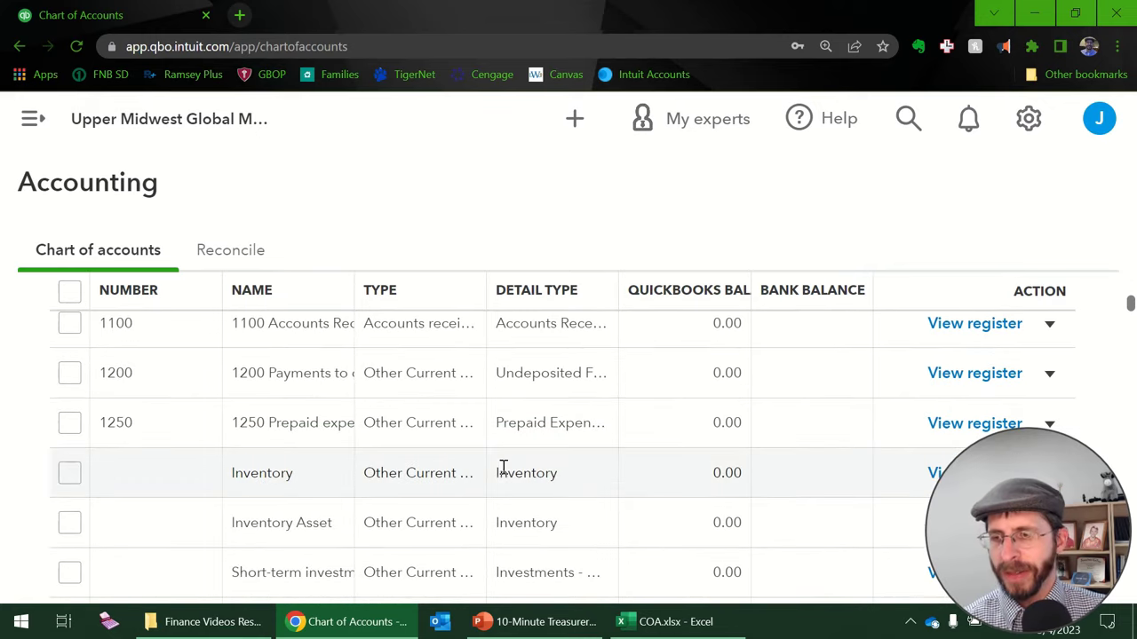
left_click(1049, 472)
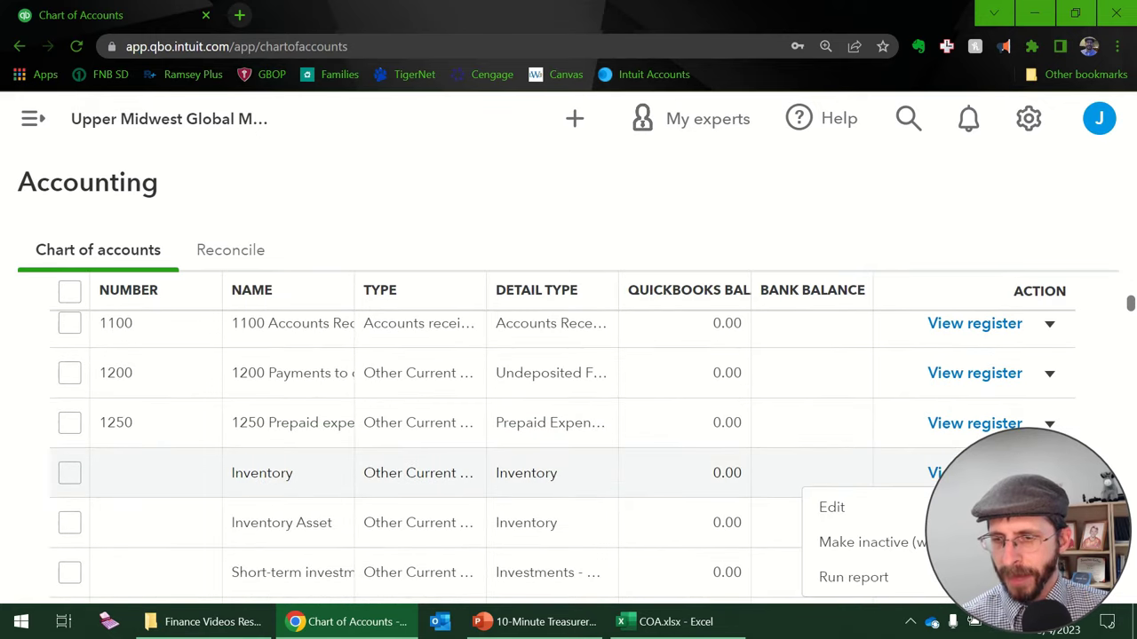
left_click(870, 544)
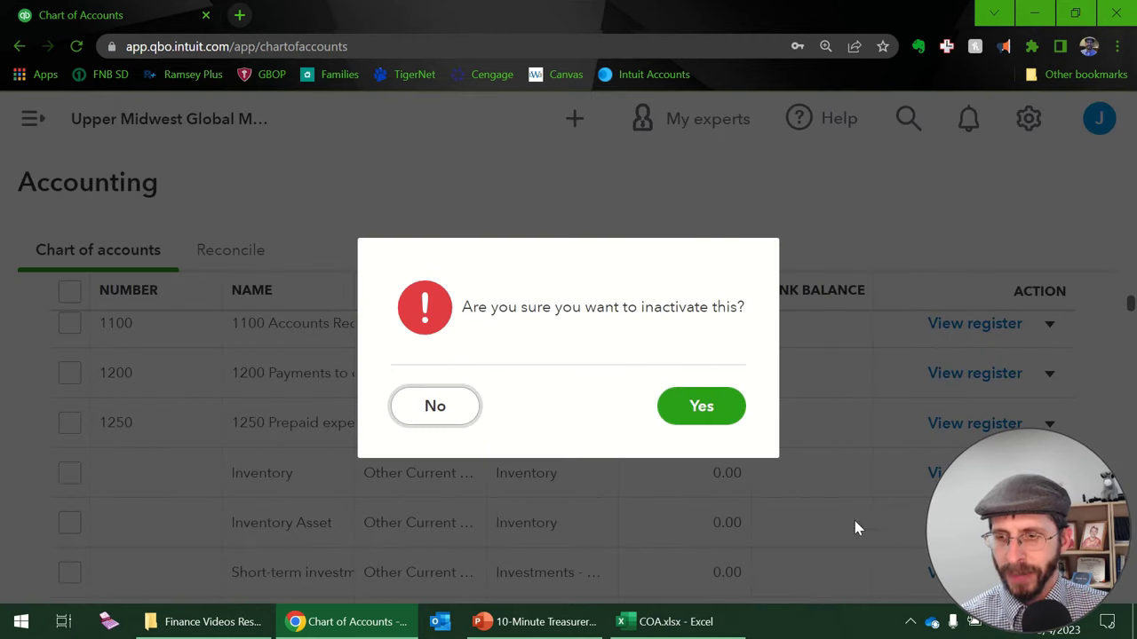
left_click(699, 408)
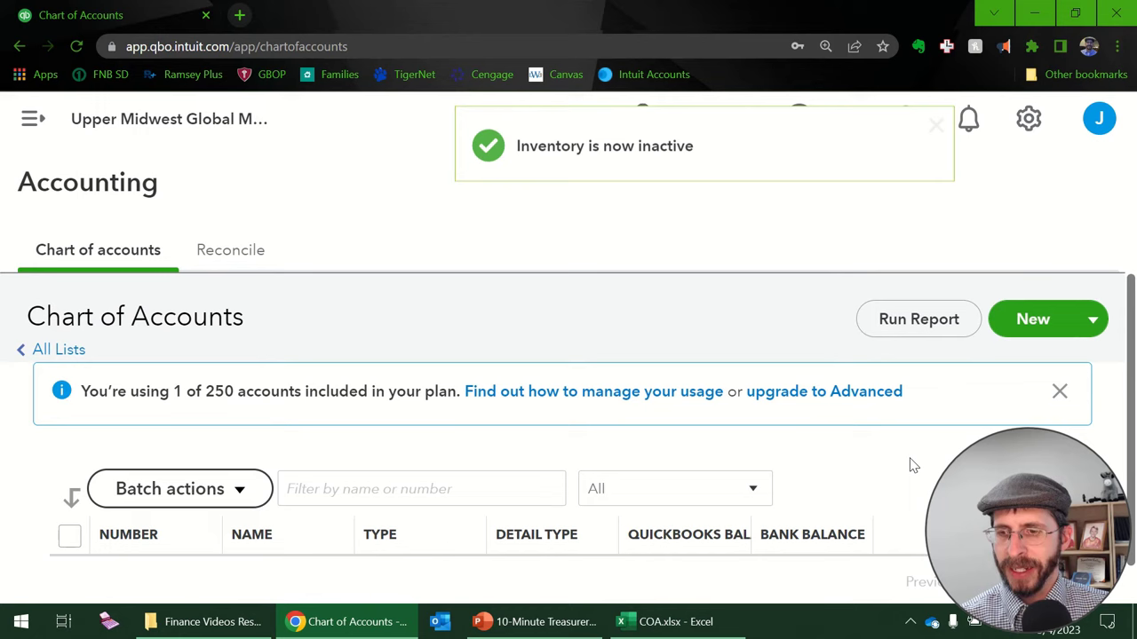
Make the Inventory Asset account inactive.
scroll(892, 472, "down", 1)
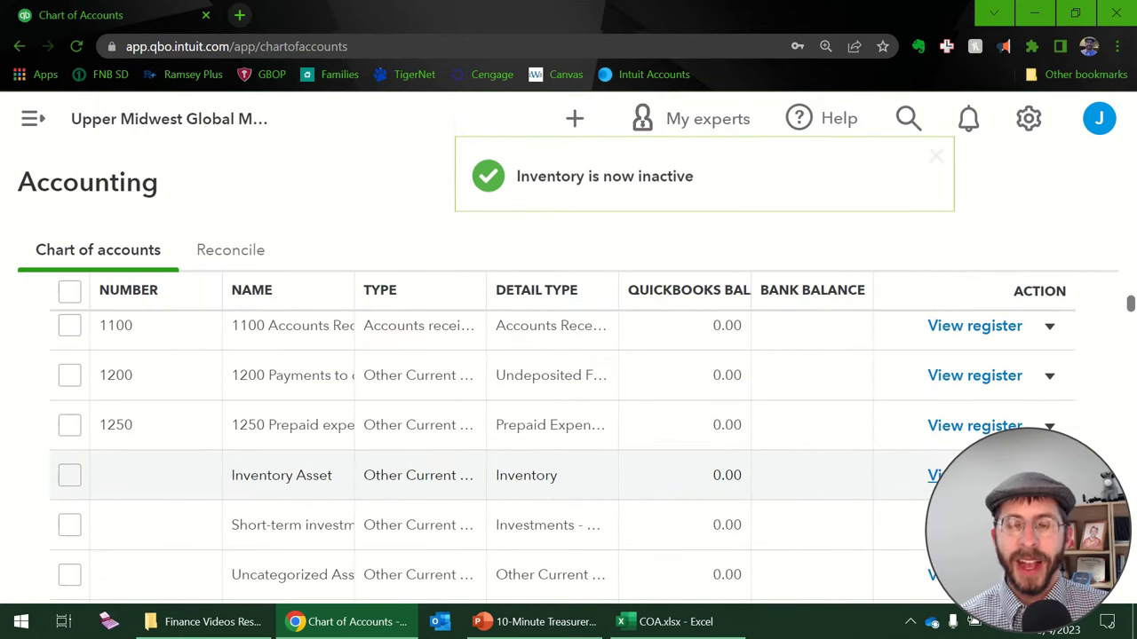
left_click(1049, 476)
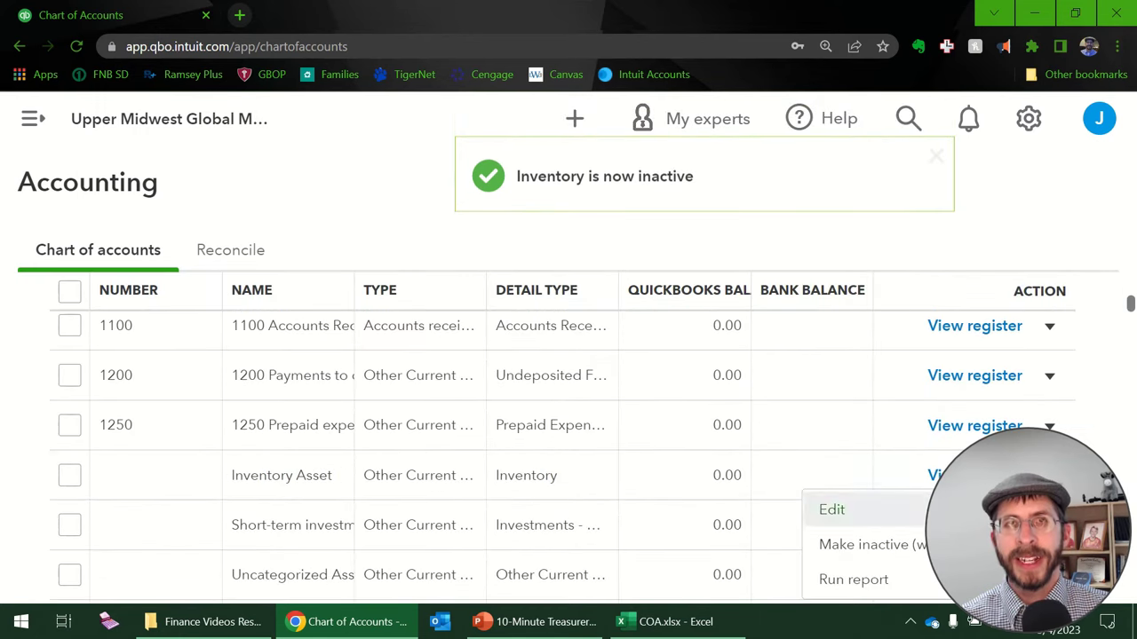
left_click(882, 552)
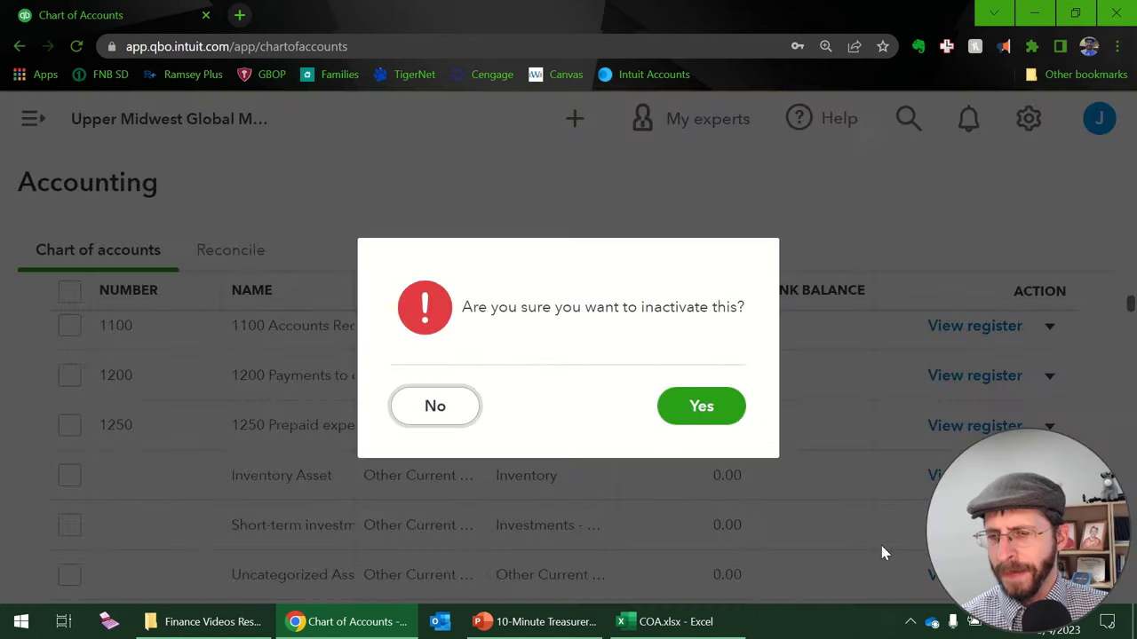
left_click(686, 414)
scroll(680, 457, "down", 5)
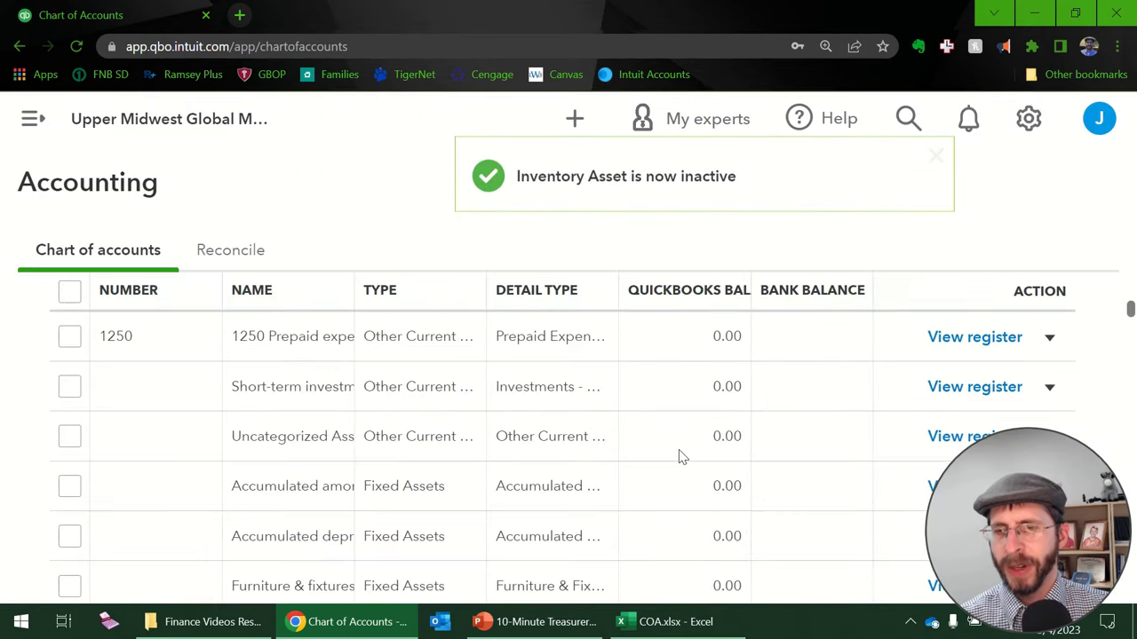
scroll(414, 426, "up", 2)
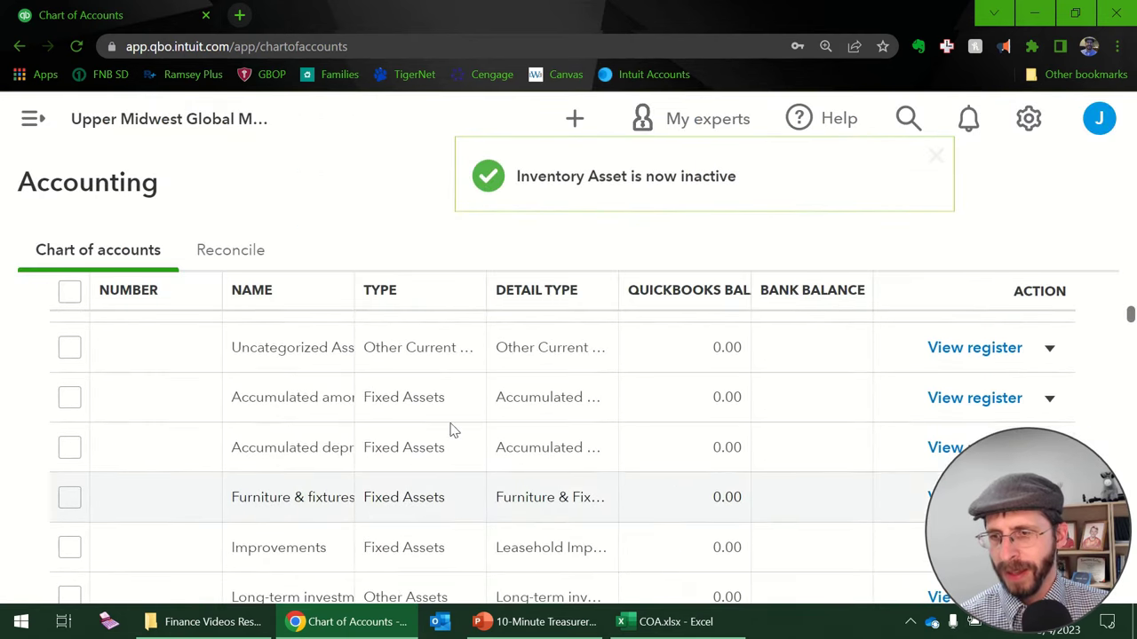
scroll(454, 444, "up", 1)
scroll(454, 451, "down", 3)
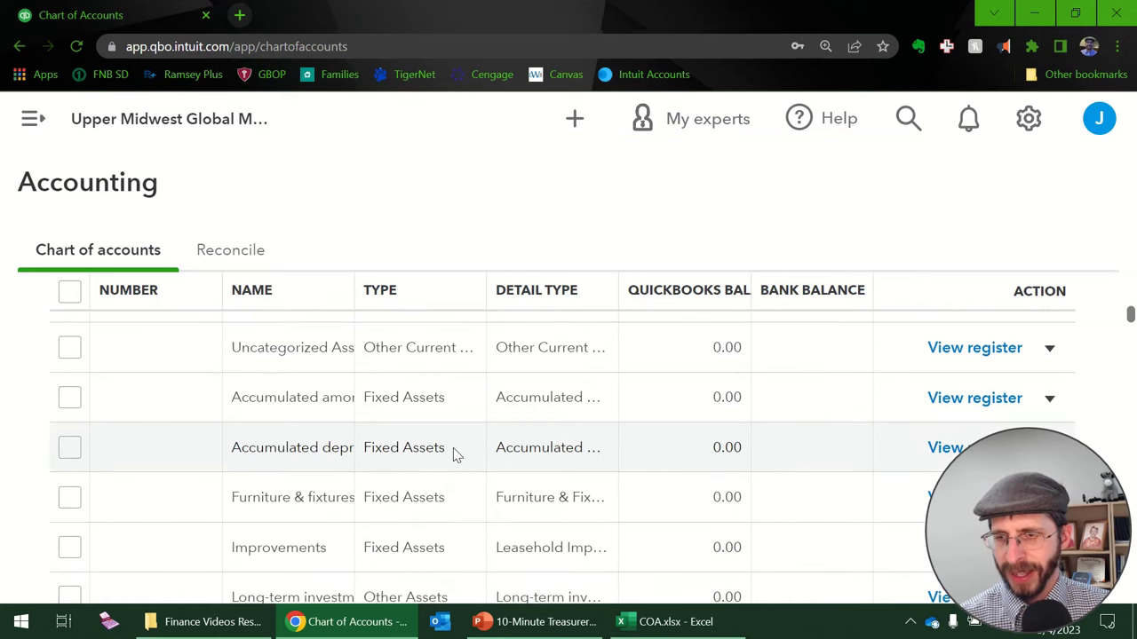
scroll(450, 458, "down", 4)
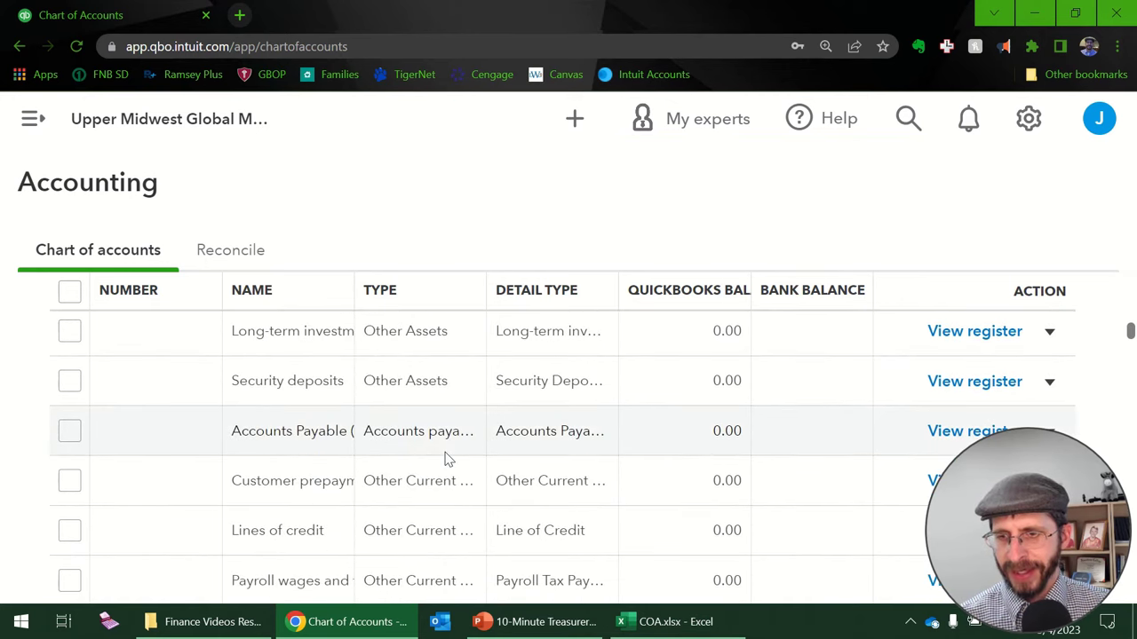
scroll(447, 461, "down", 2)
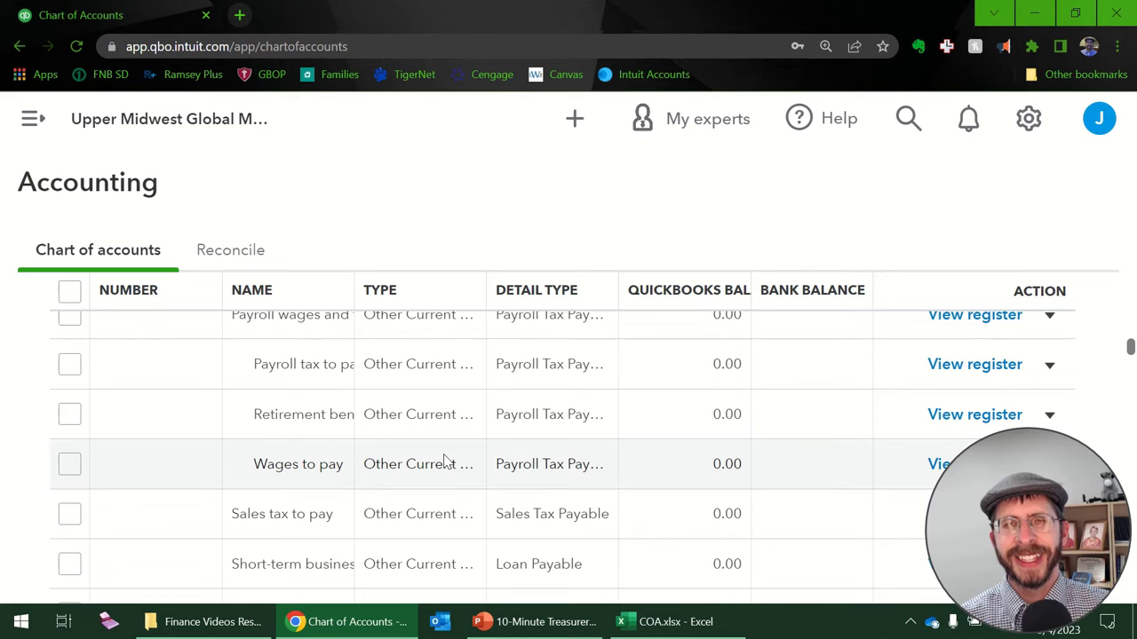
scroll(444, 461, "up", 1)
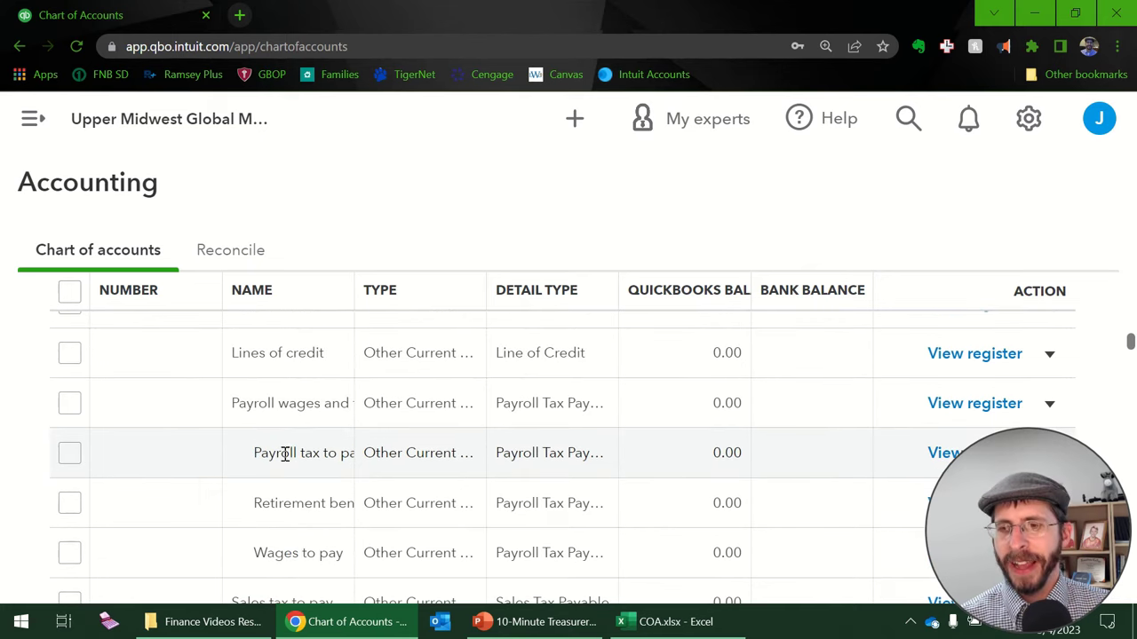
scroll(312, 540, "down", 1)
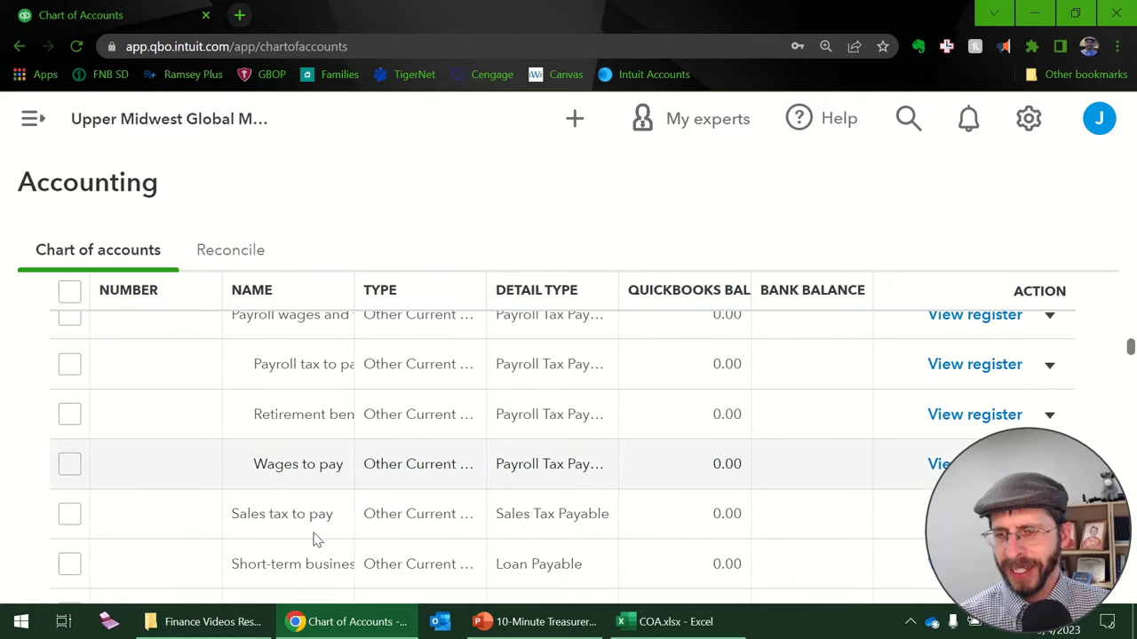
scroll(316, 539, "down", 1)
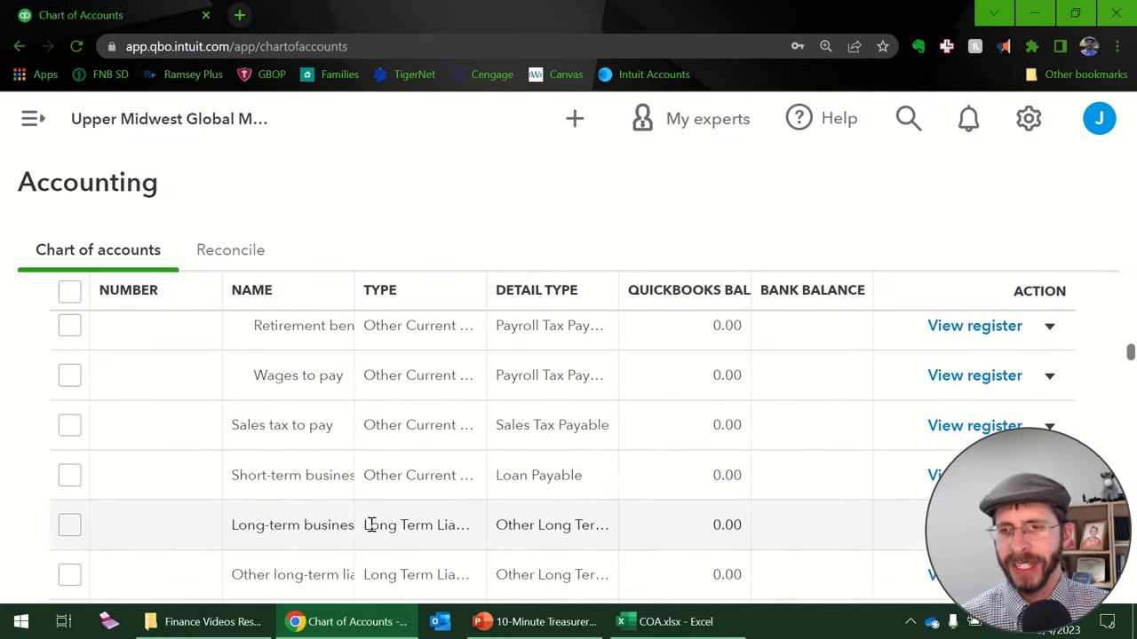
scroll(429, 520, "down", 2)
scroll(432, 520, "down", 2)
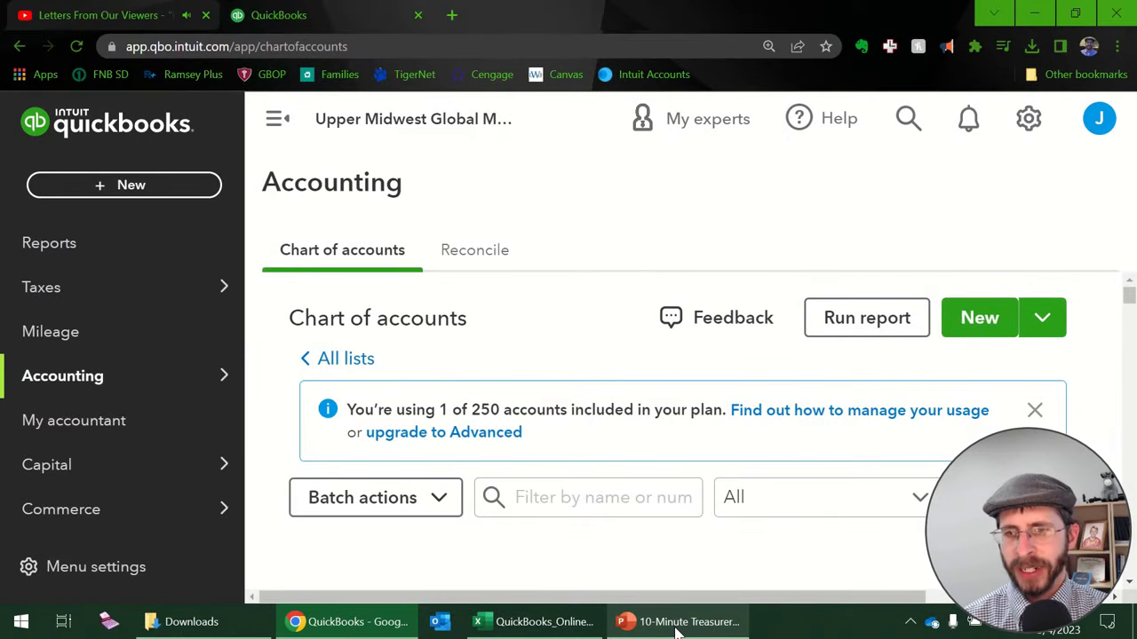
In the sample COA workbook, inspect equity accounts 3100–3200 and the General Fund row 28.
left_click(566, 625)
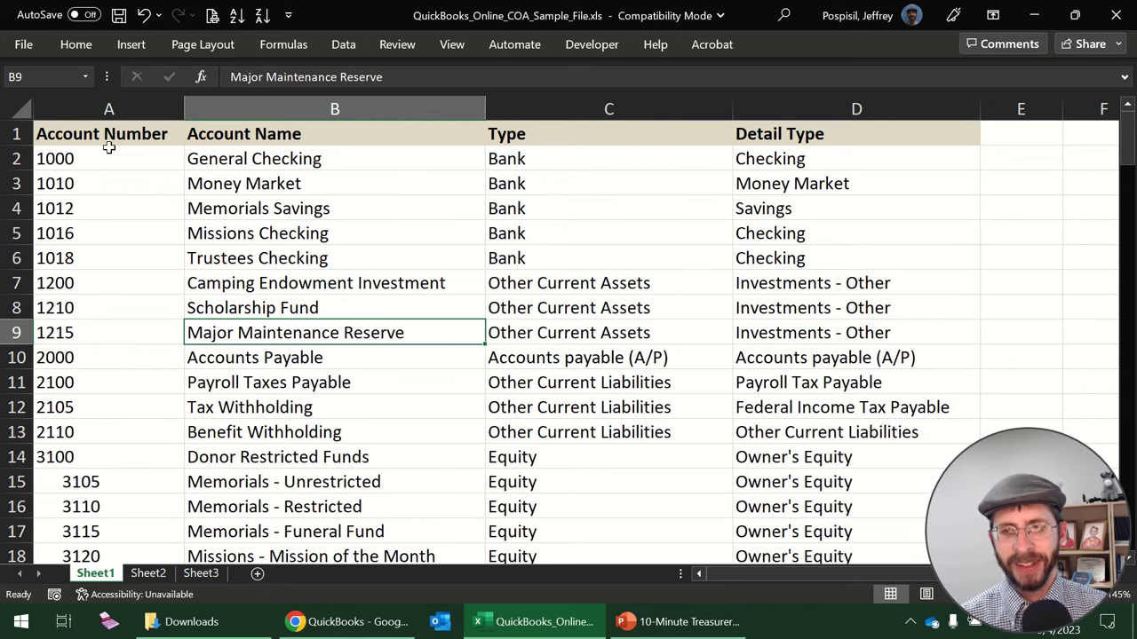
scroll(114, 177, "down", 1)
scroll(116, 184, "down", 3)
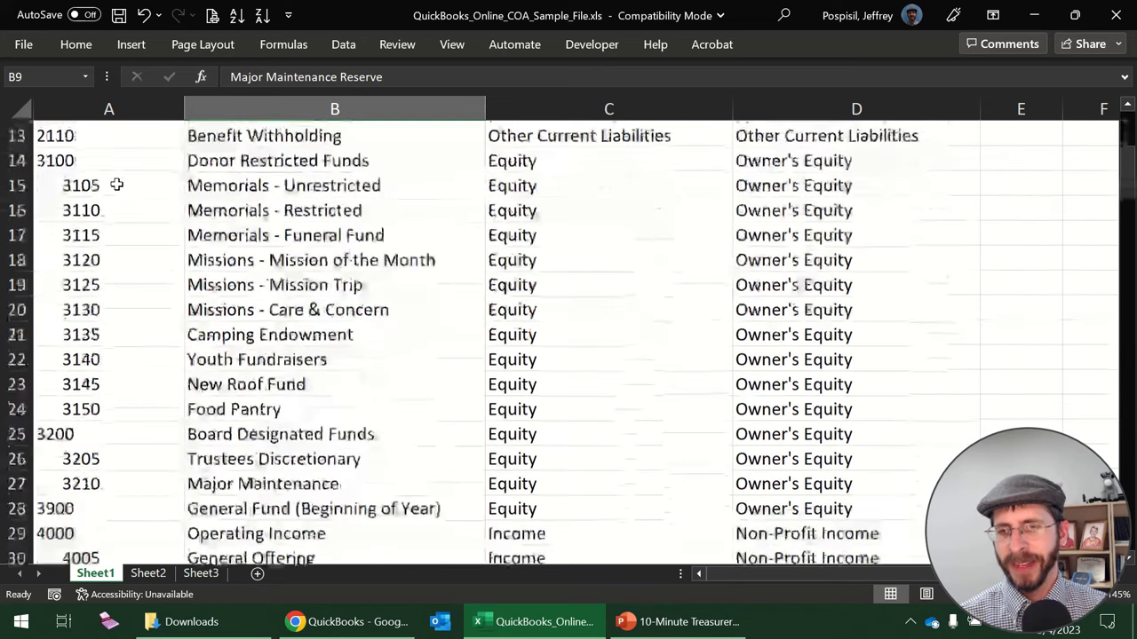
left_click(77, 160)
left_click_drag(76, 160, 80, 424)
scroll(222, 356, "down", 2)
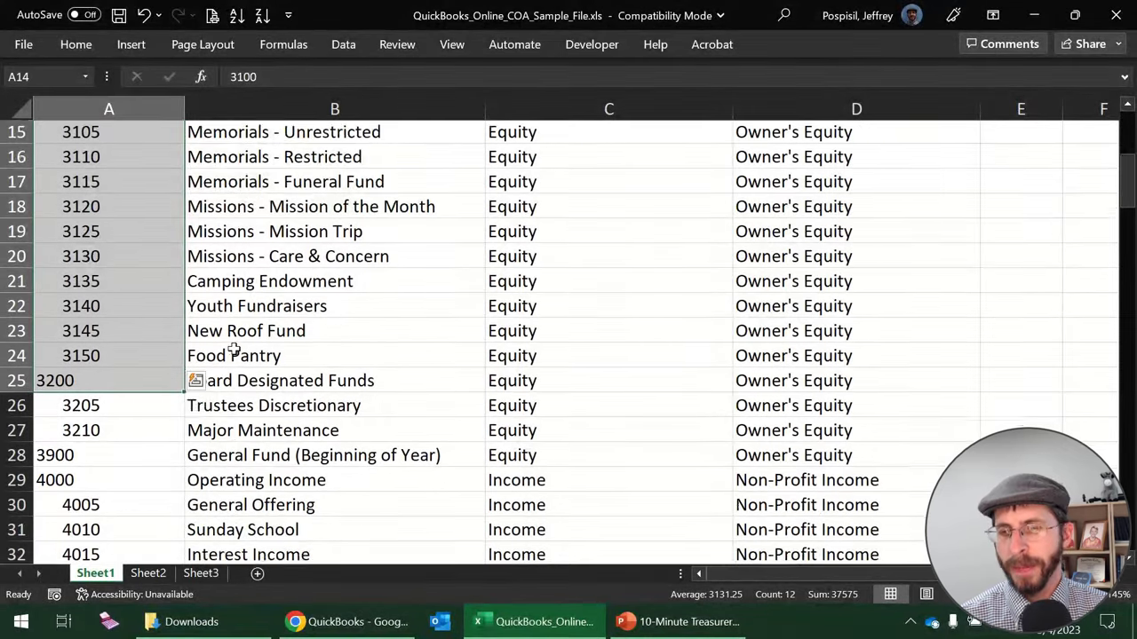
left_click(96, 355)
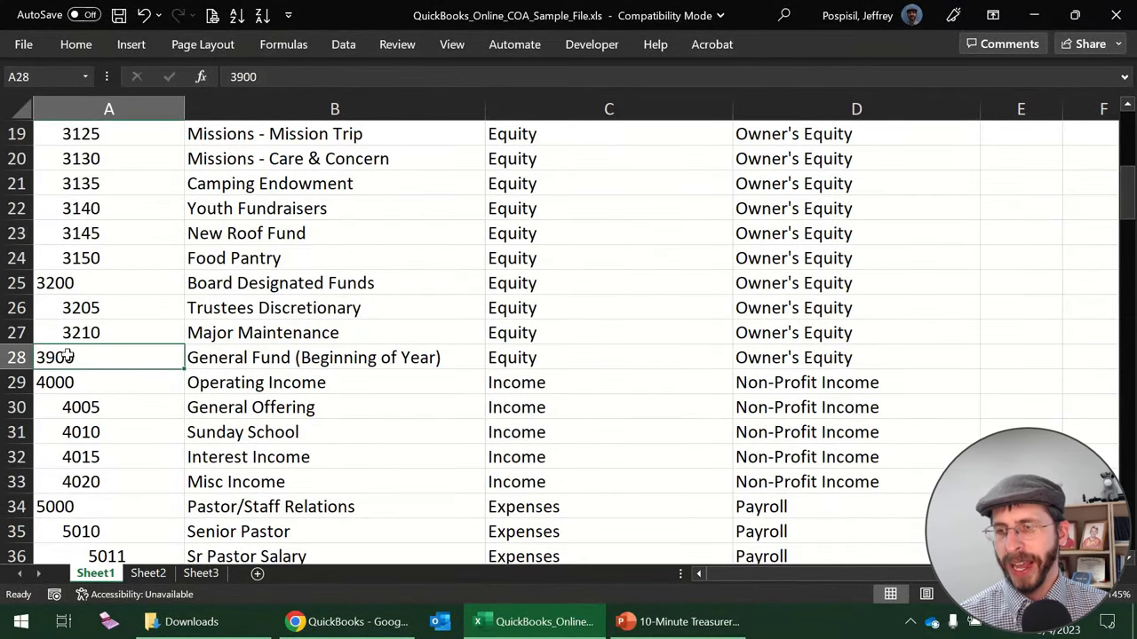
left_click(18, 357)
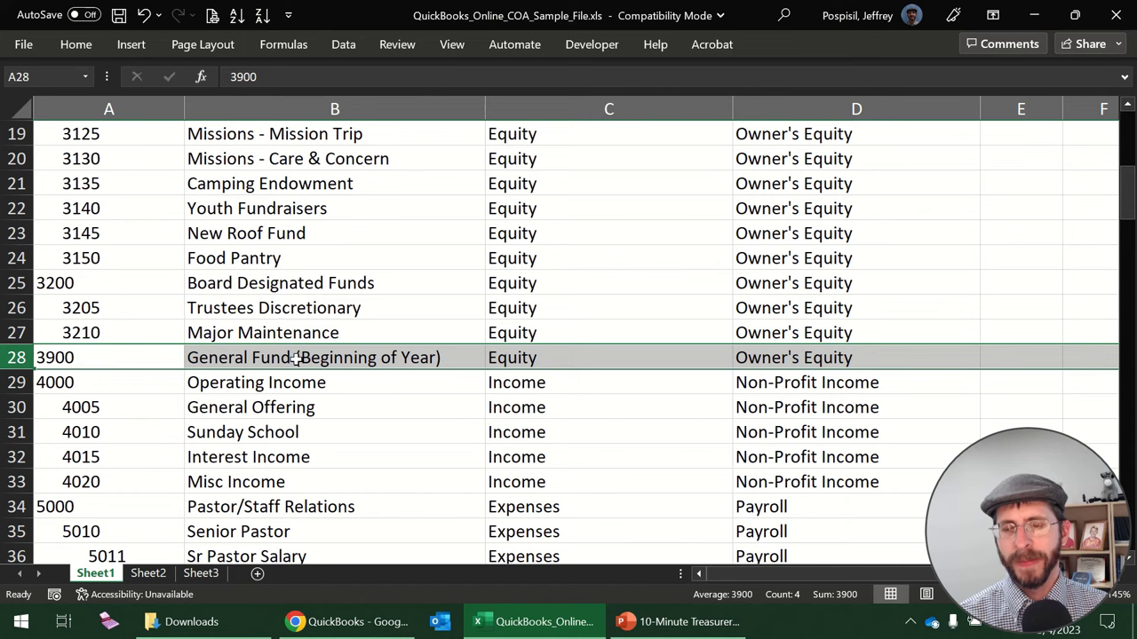
left_click(772, 357)
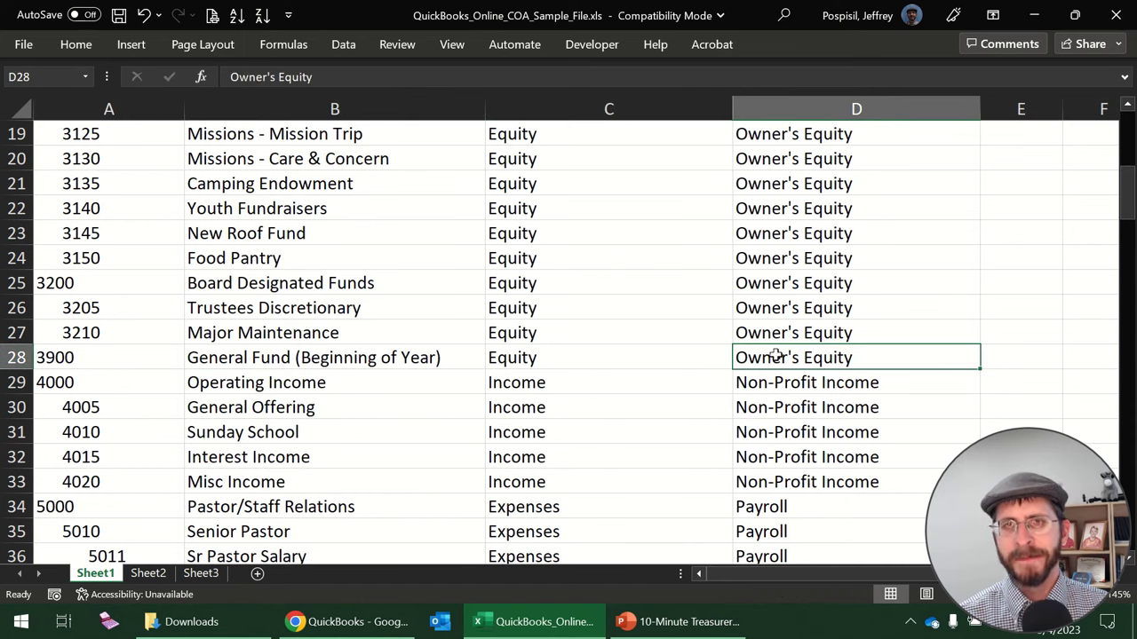
Review the remaining accounts from 5000 Pastor/Staff Relations down to row 141, then return to QuickBooks.
scroll(772, 357, "up", 5)
scroll(775, 356, "down", 1)
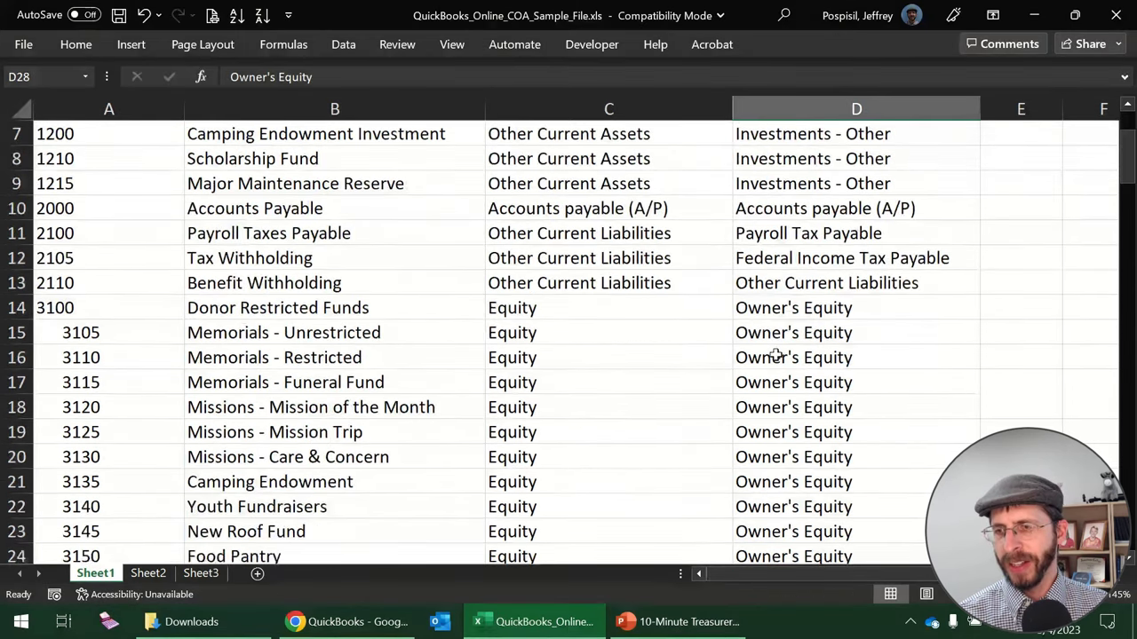
scroll(775, 355, "down", 3)
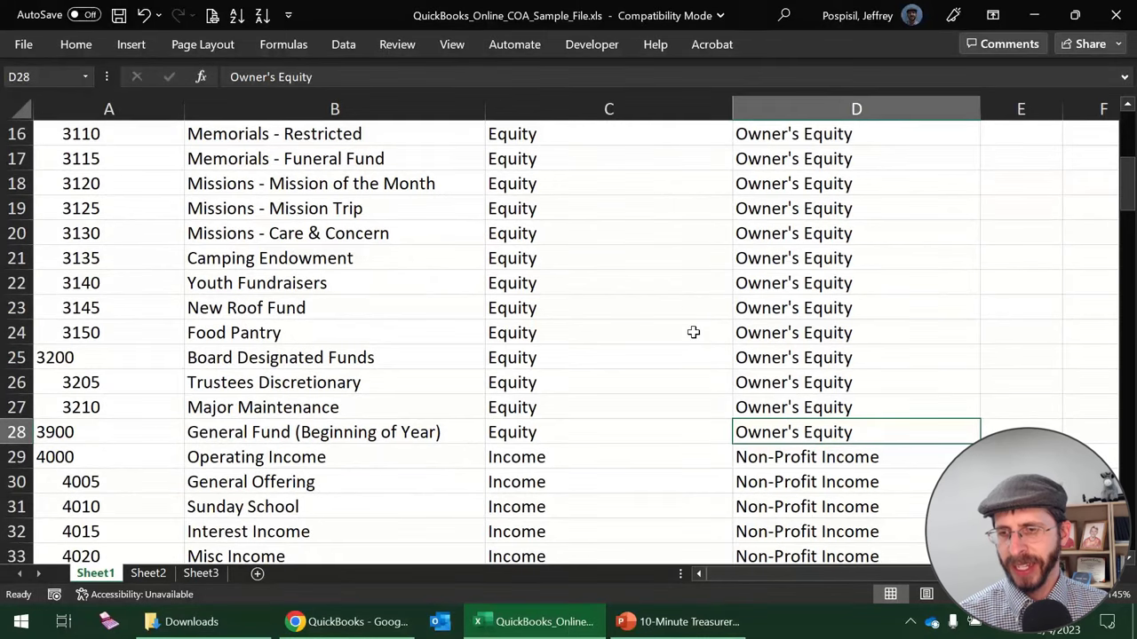
scroll(692, 331, "down", 2)
scroll(433, 333, "down", 1)
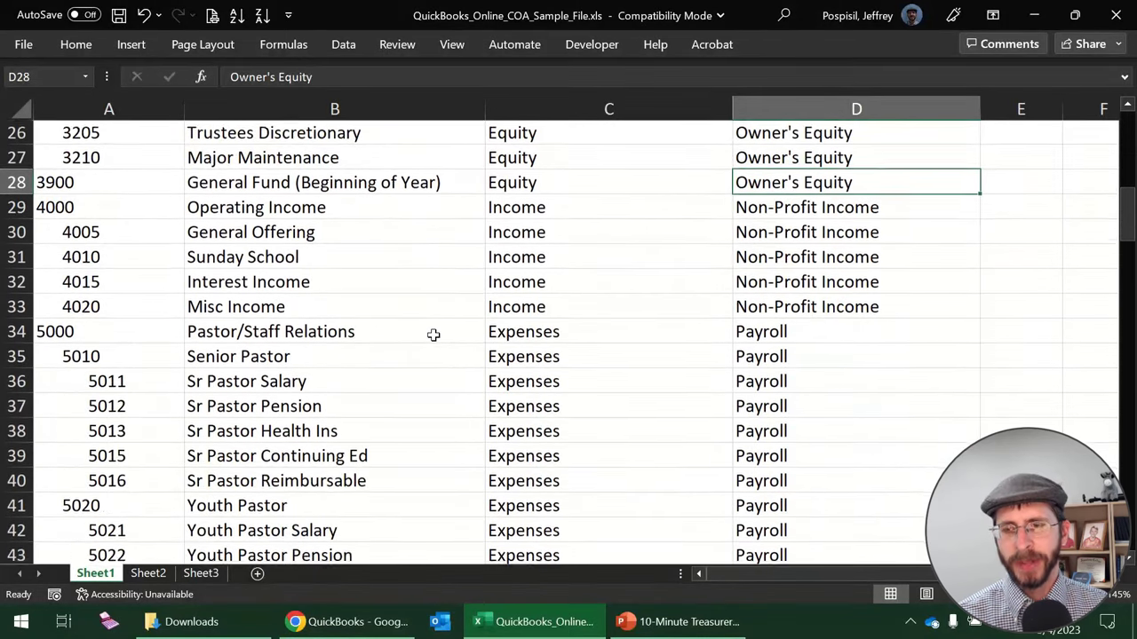
scroll(433, 333, "down", 1)
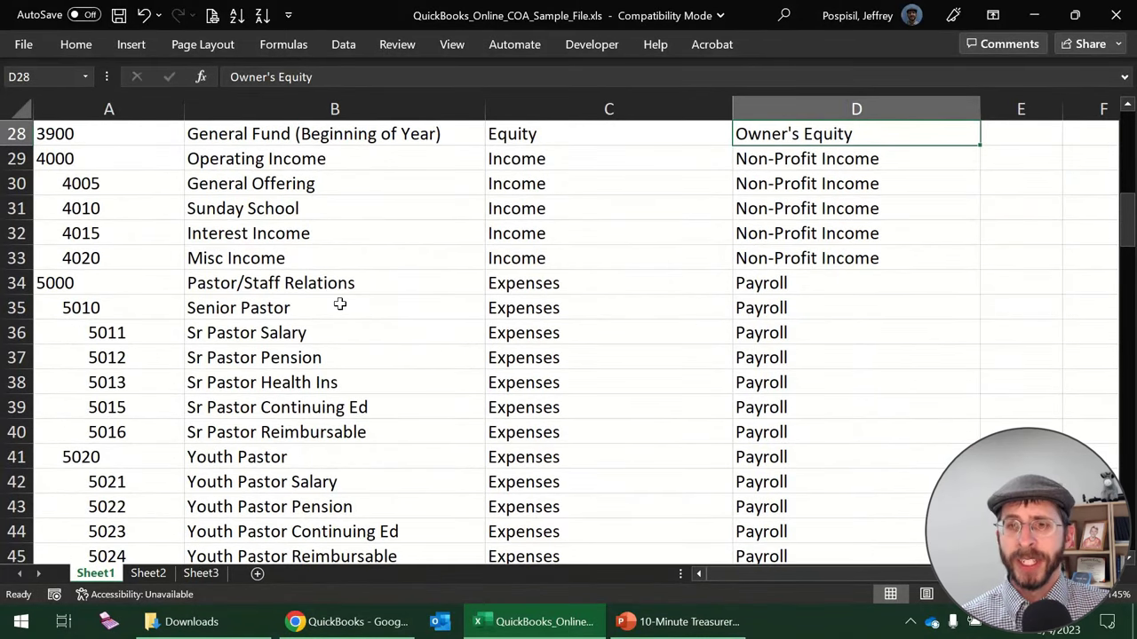
left_click(13, 283)
scroll(172, 292, "down", 5)
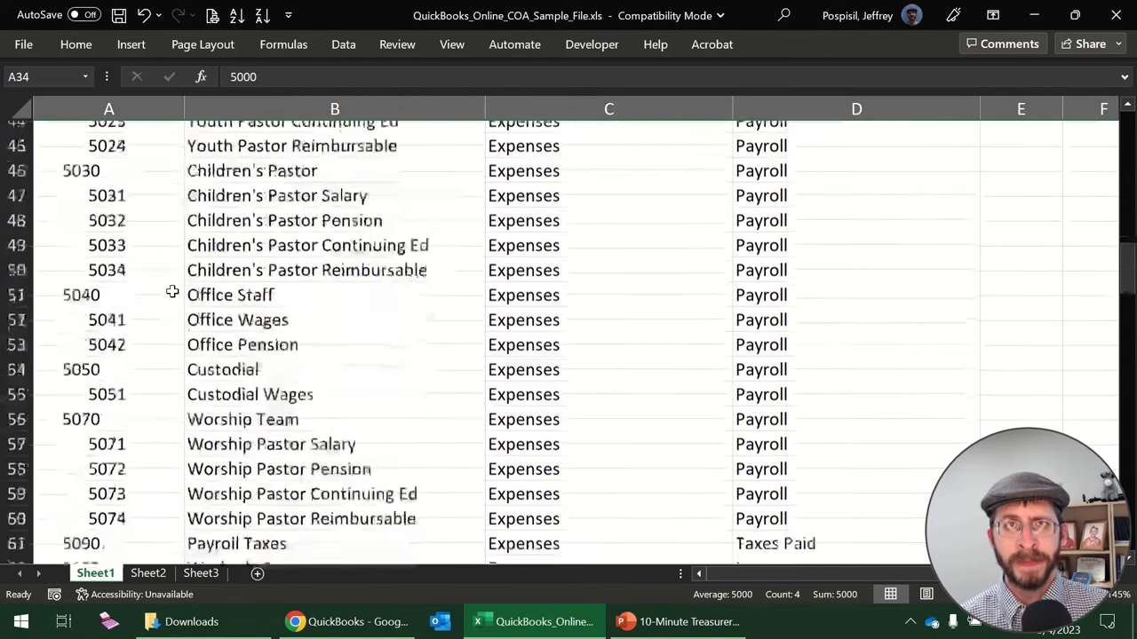
scroll(172, 292, "down", 10)
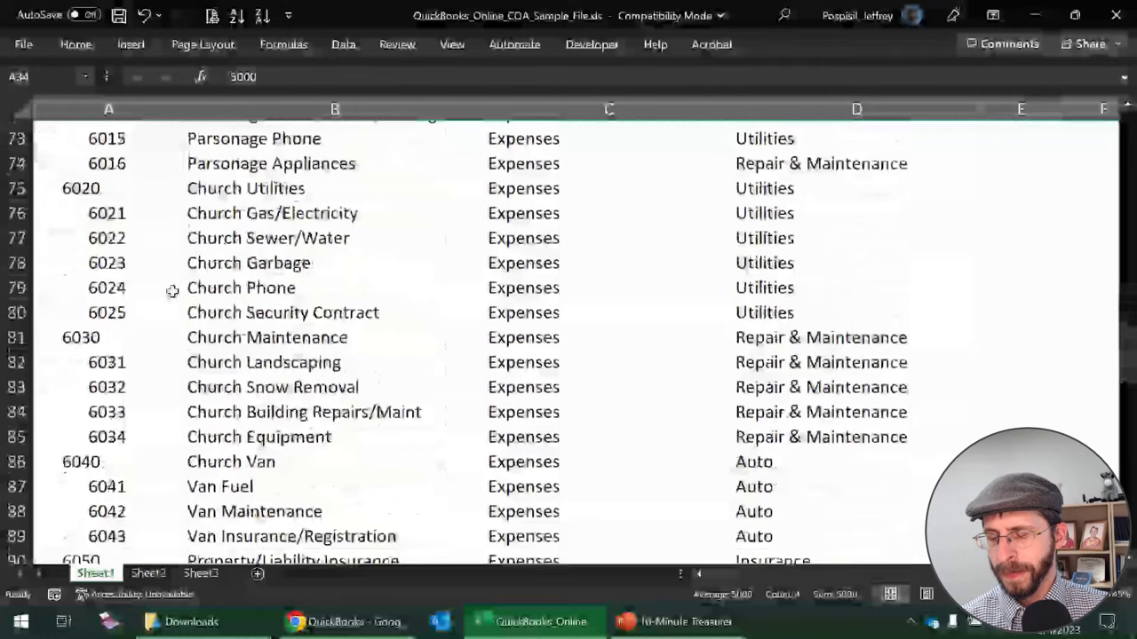
scroll(172, 291, "down", 10)
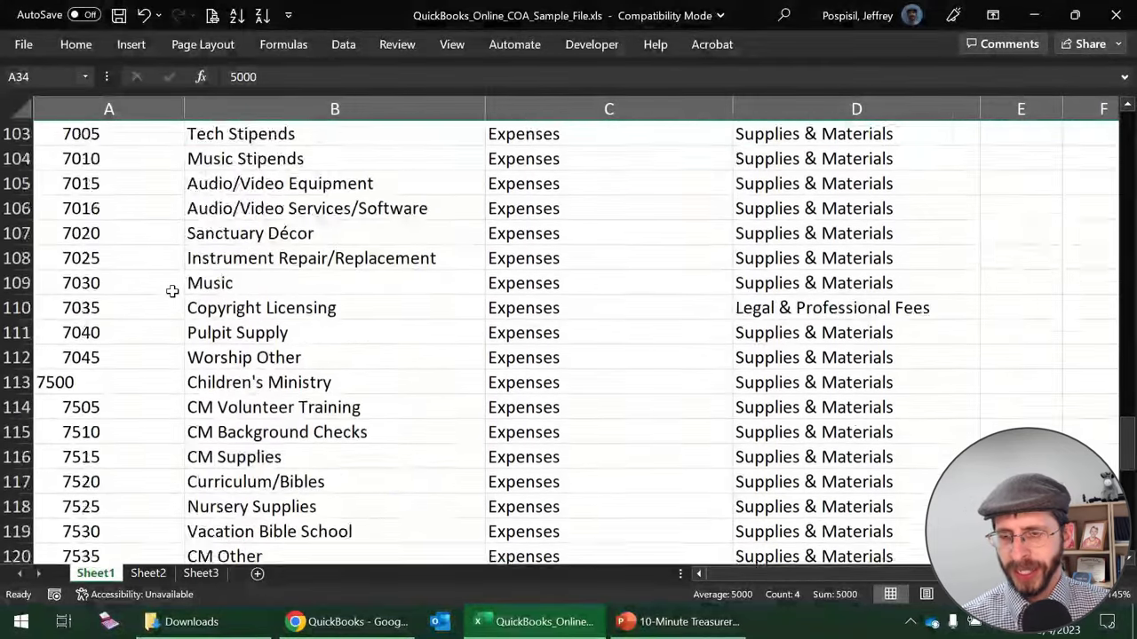
scroll(172, 291, "down", 4)
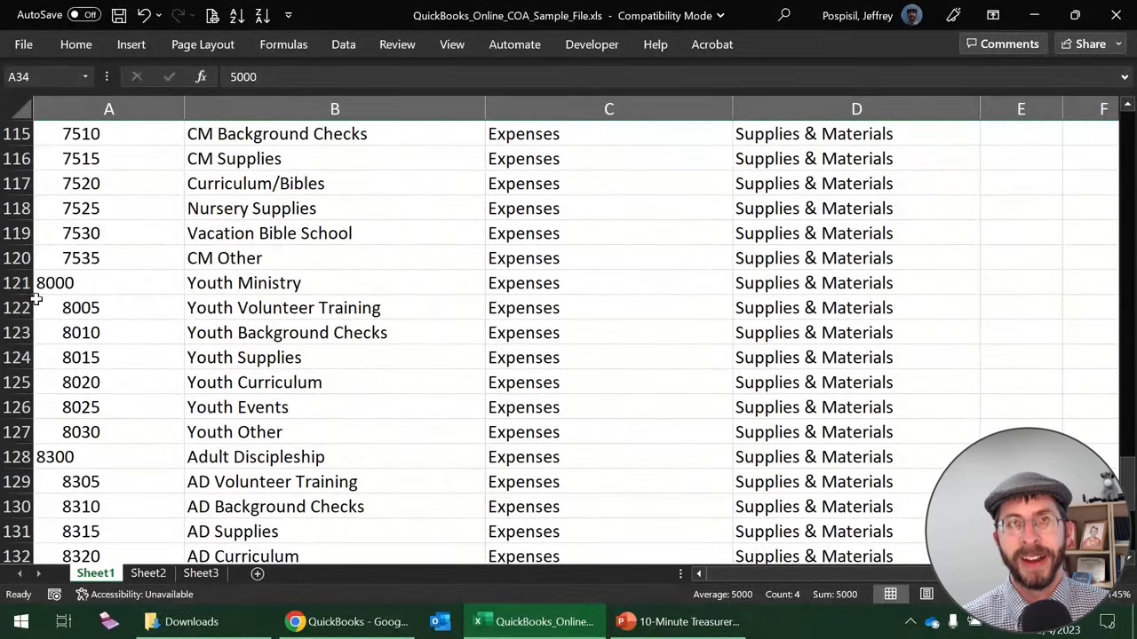
scroll(148, 312, "down", 5)
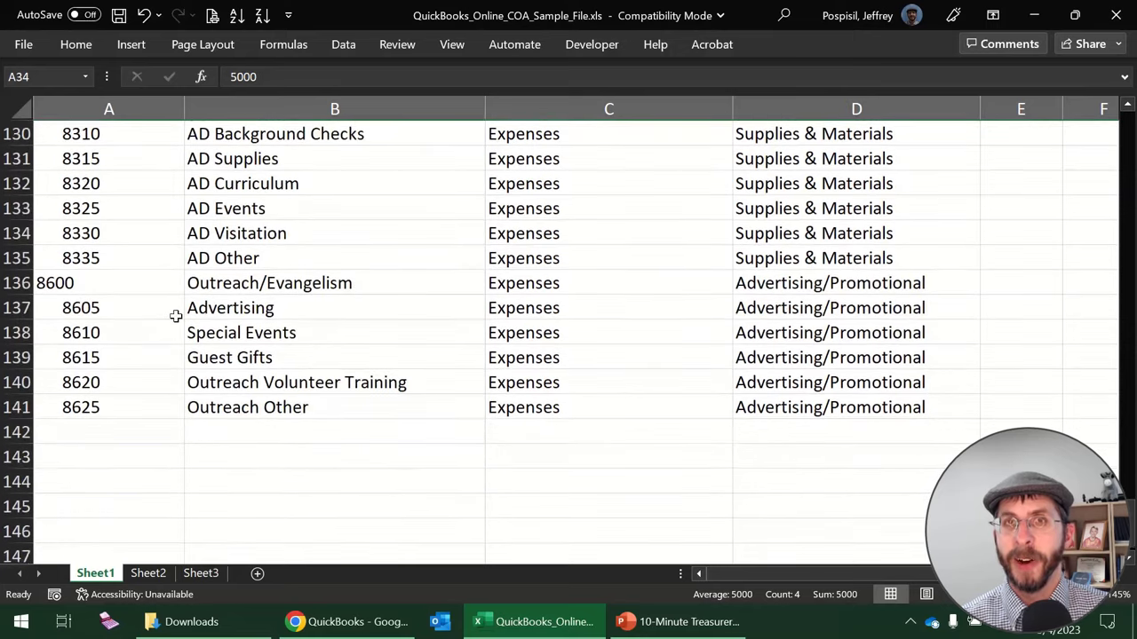
scroll(254, 332, "up", 8)
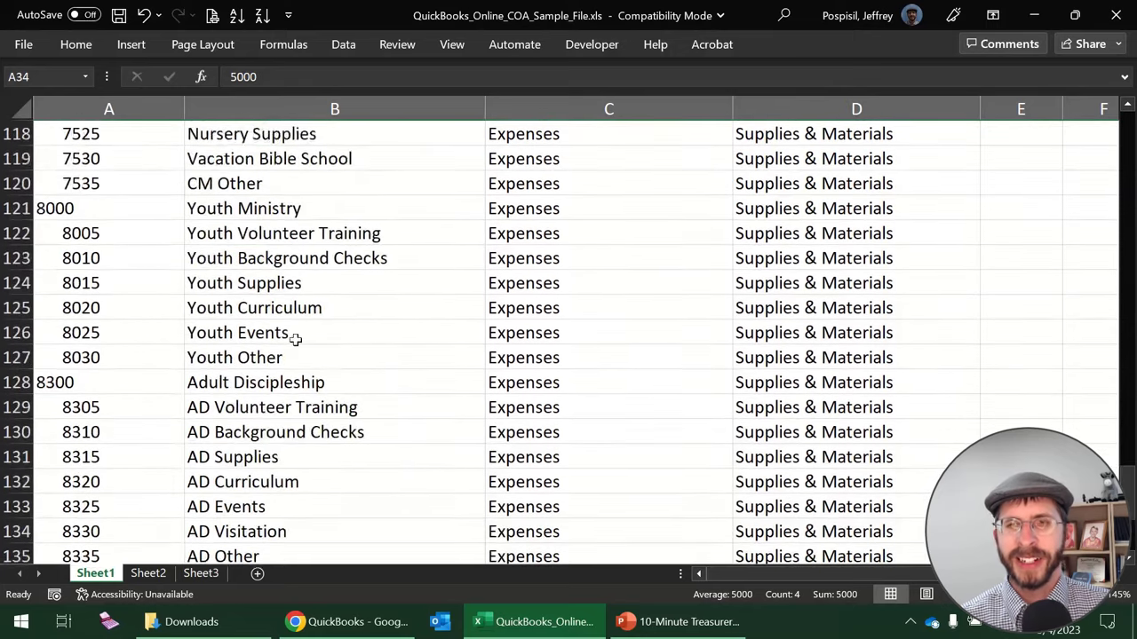
scroll(845, 333, "up", 11)
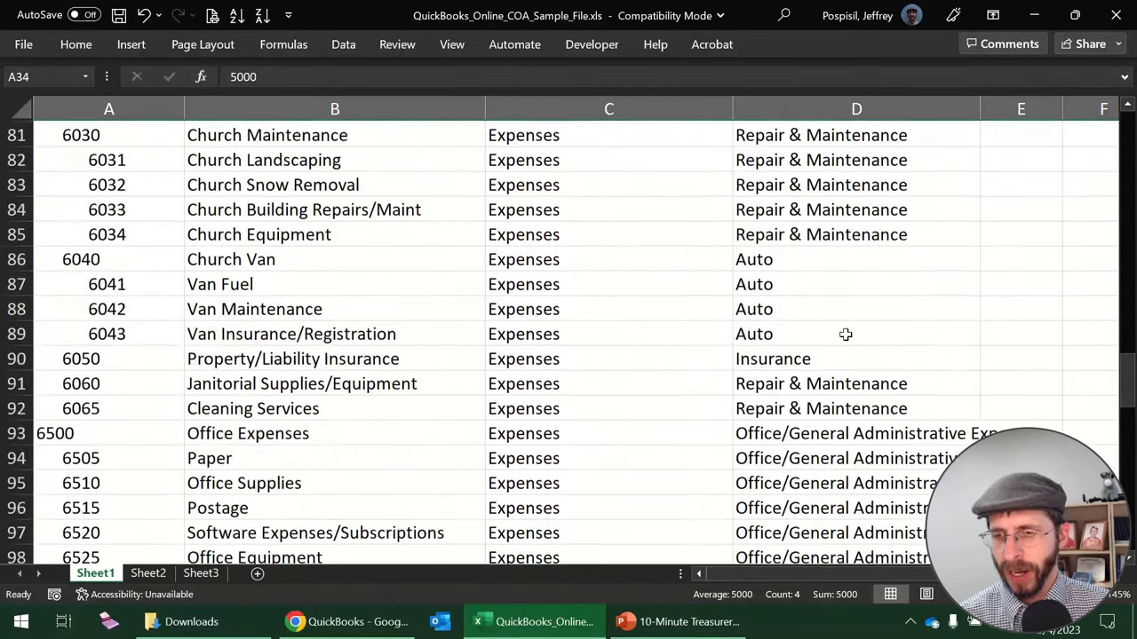
scroll(844, 333, "up", 16)
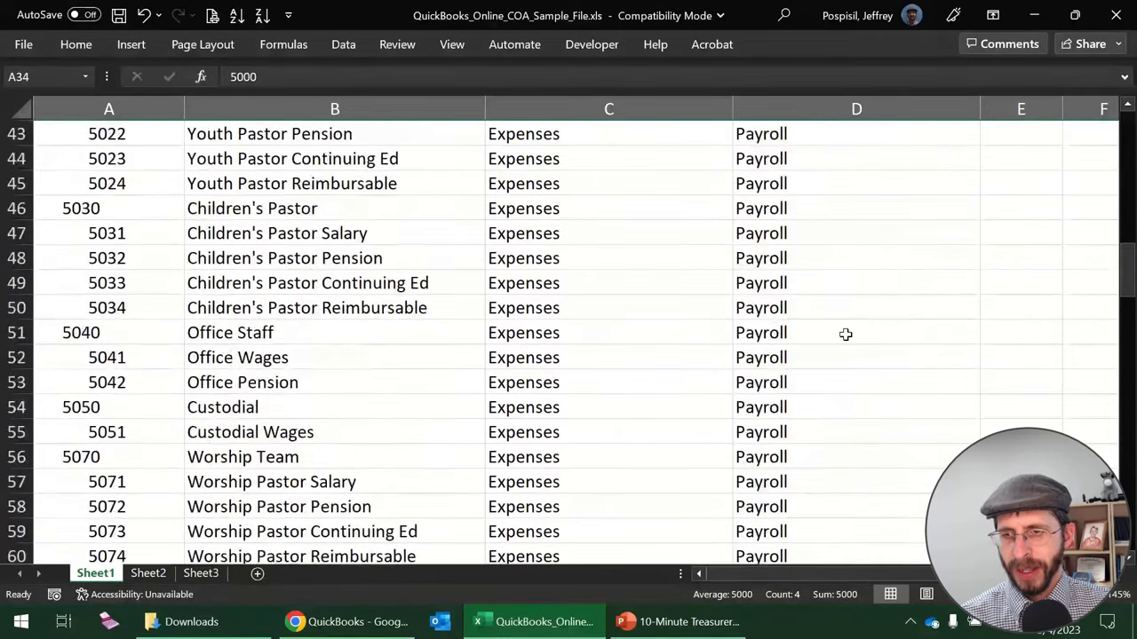
scroll(845, 333, "up", 4)
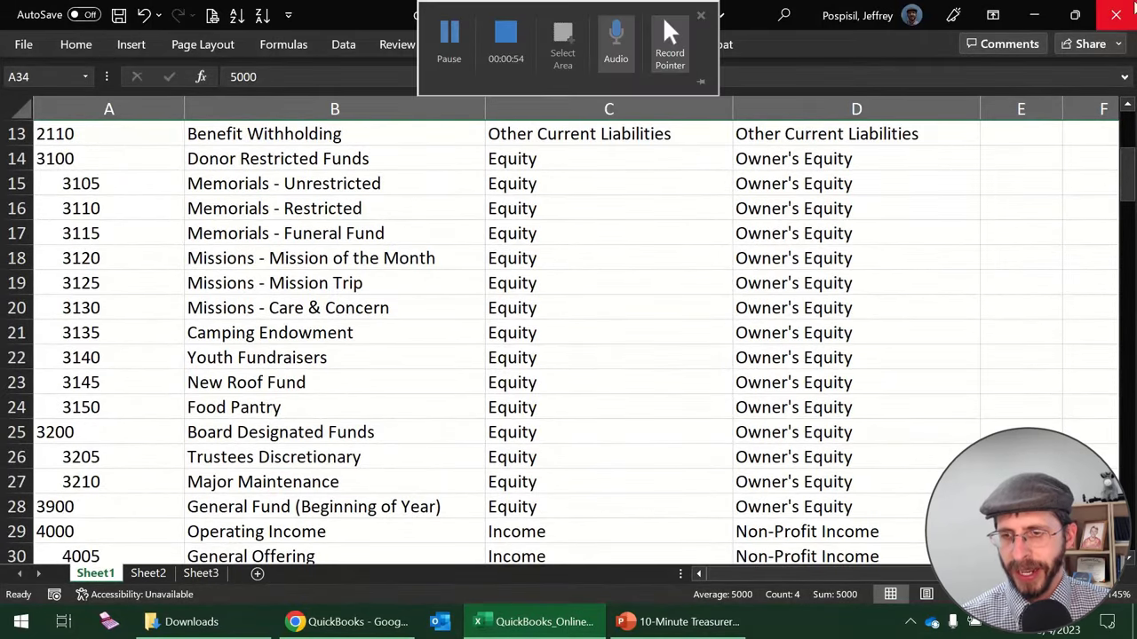
left_click(410, 614)
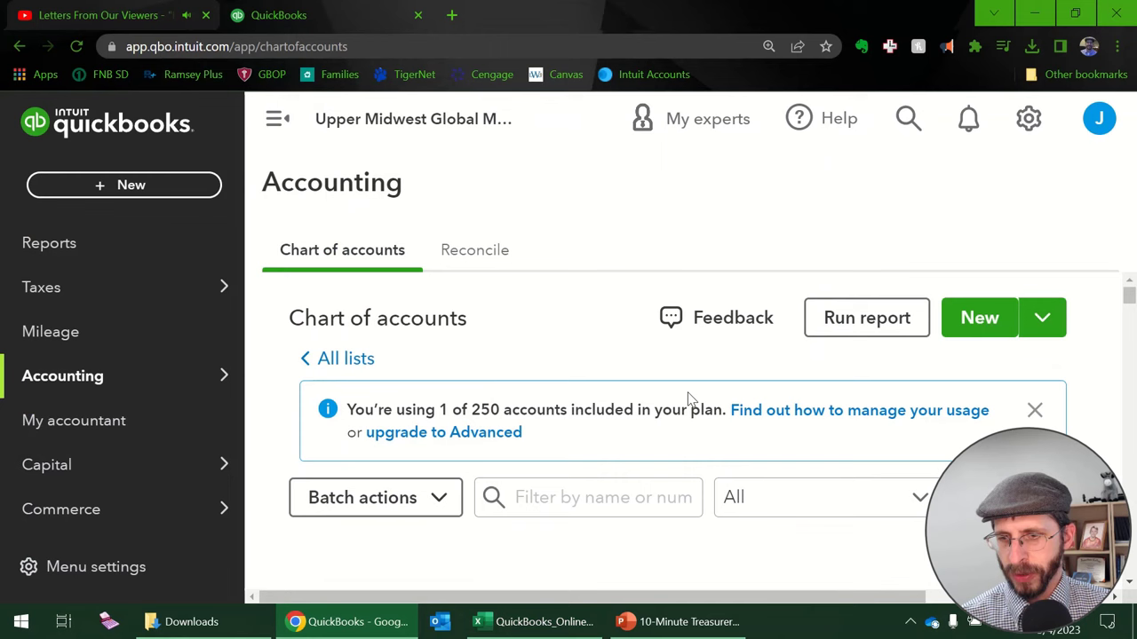
Collapse the sidebar and start an account import from the New menu.
left_click(276, 123)
scroll(890, 446, "down", 5)
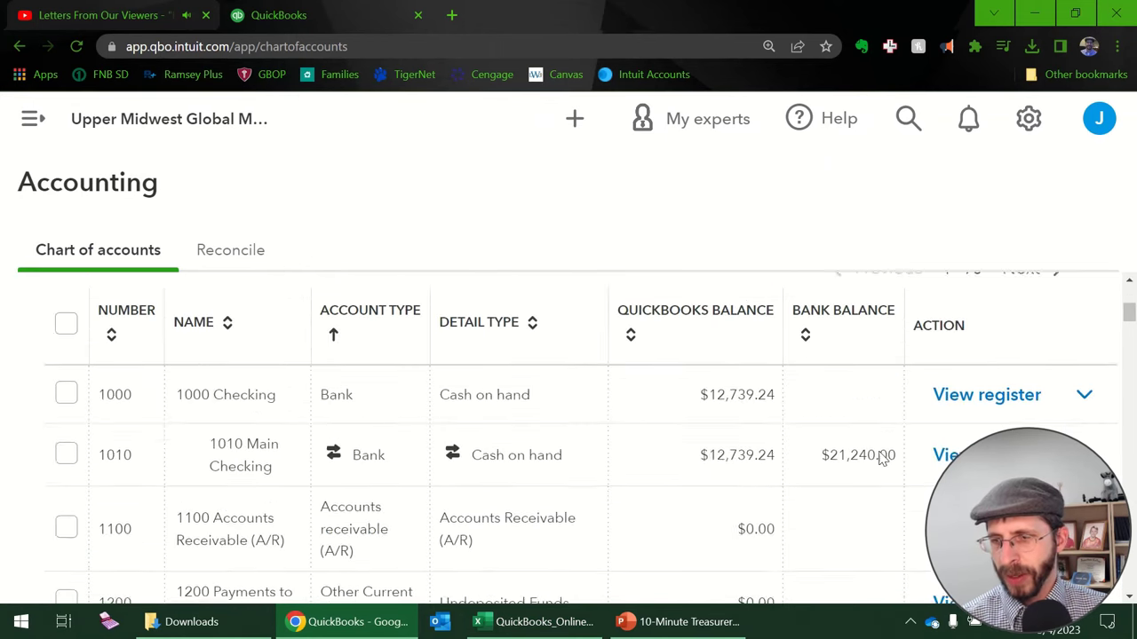
scroll(882, 459, "up", 5)
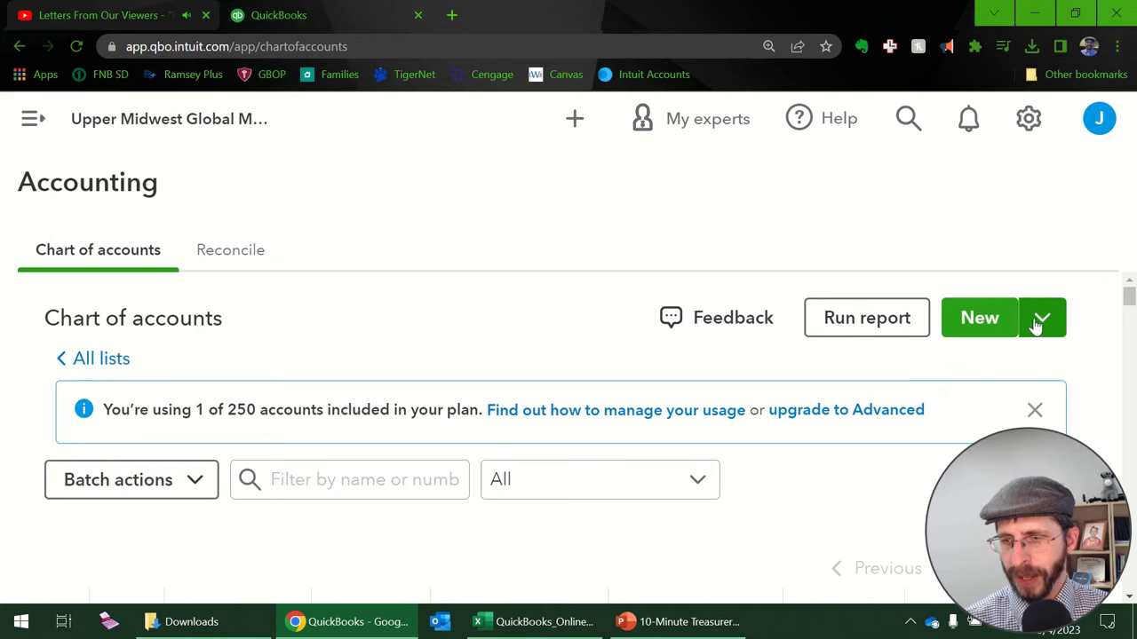
left_click(1042, 322)
left_click(977, 369)
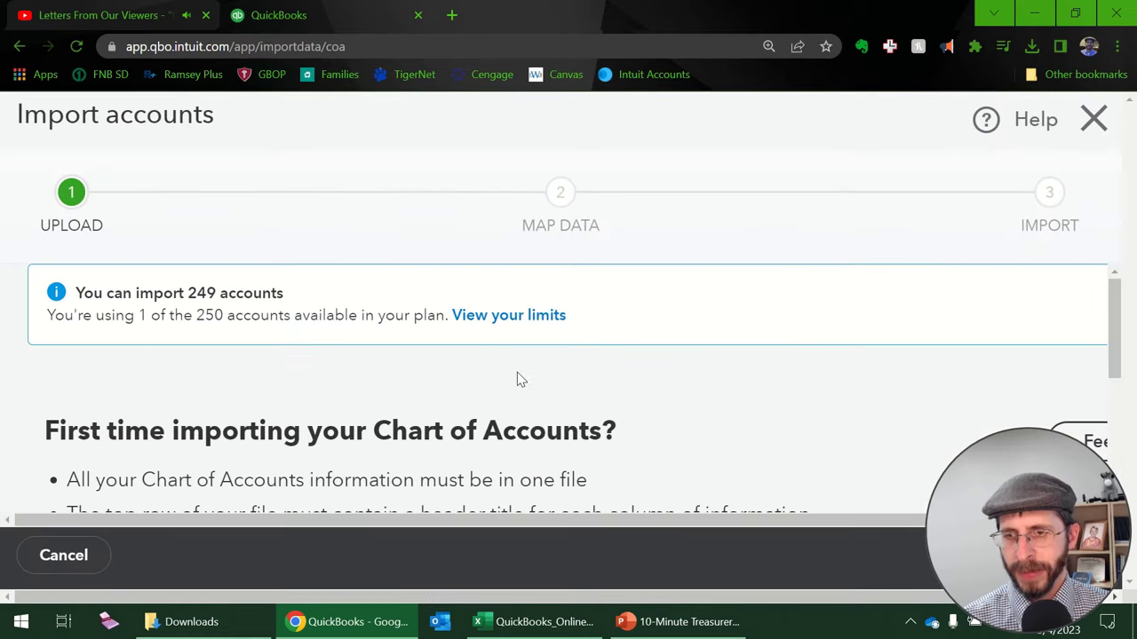
Upload QuickBooks_Online_COA_Sample_File.xls from Downloads and advance to the Map Data step.
scroll(570, 366, "down", 2)
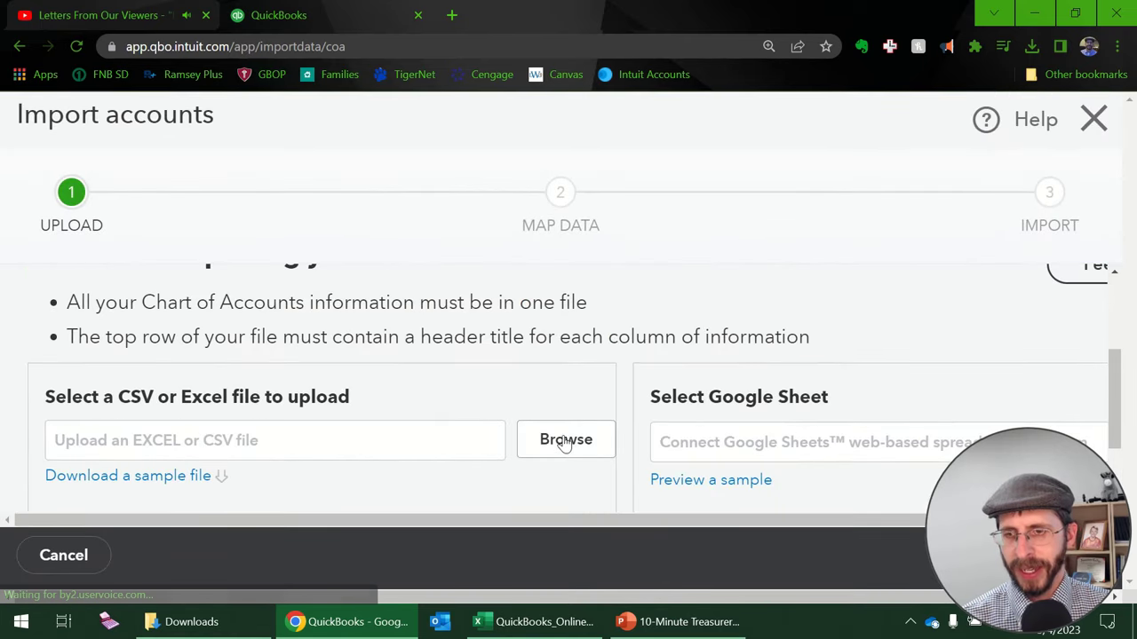
left_click(566, 441)
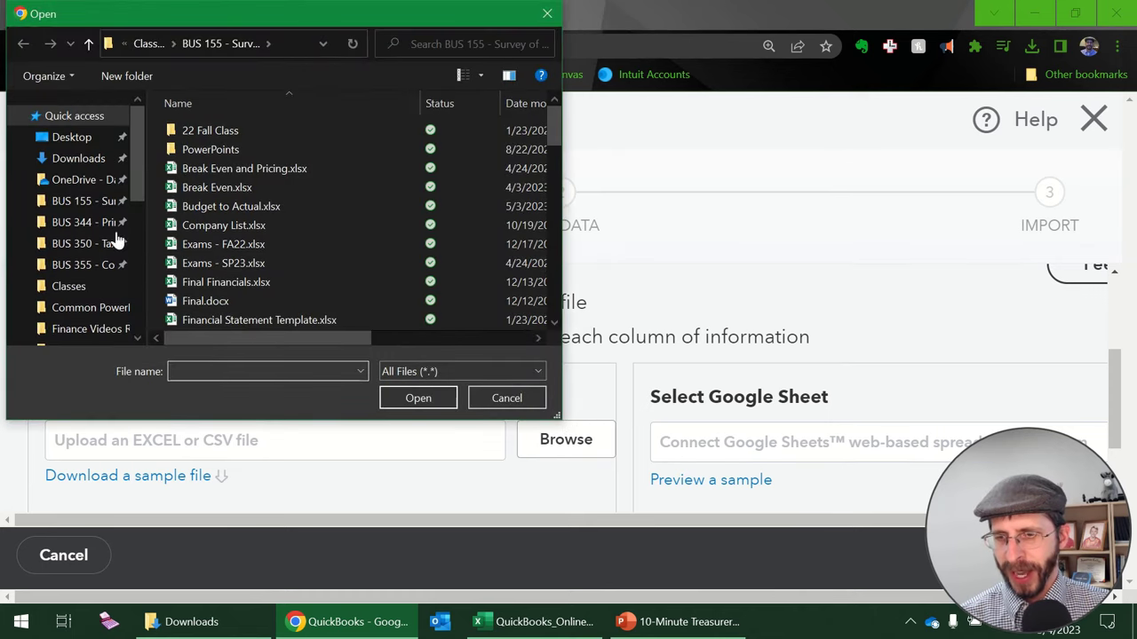
left_click(78, 160)
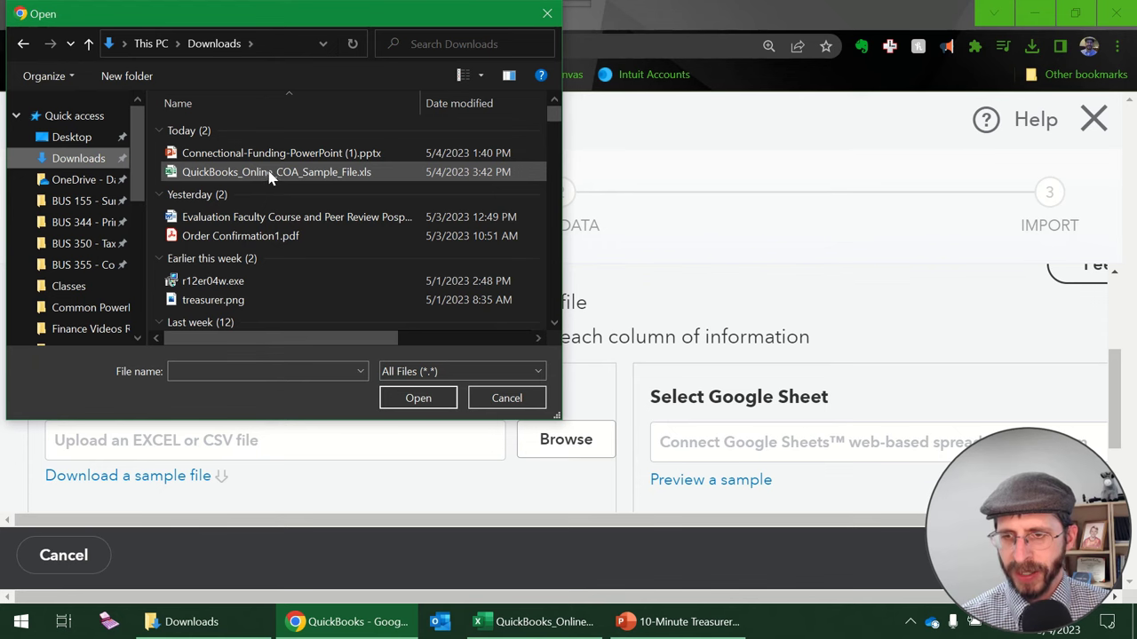
left_click(271, 174)
left_click(419, 400)
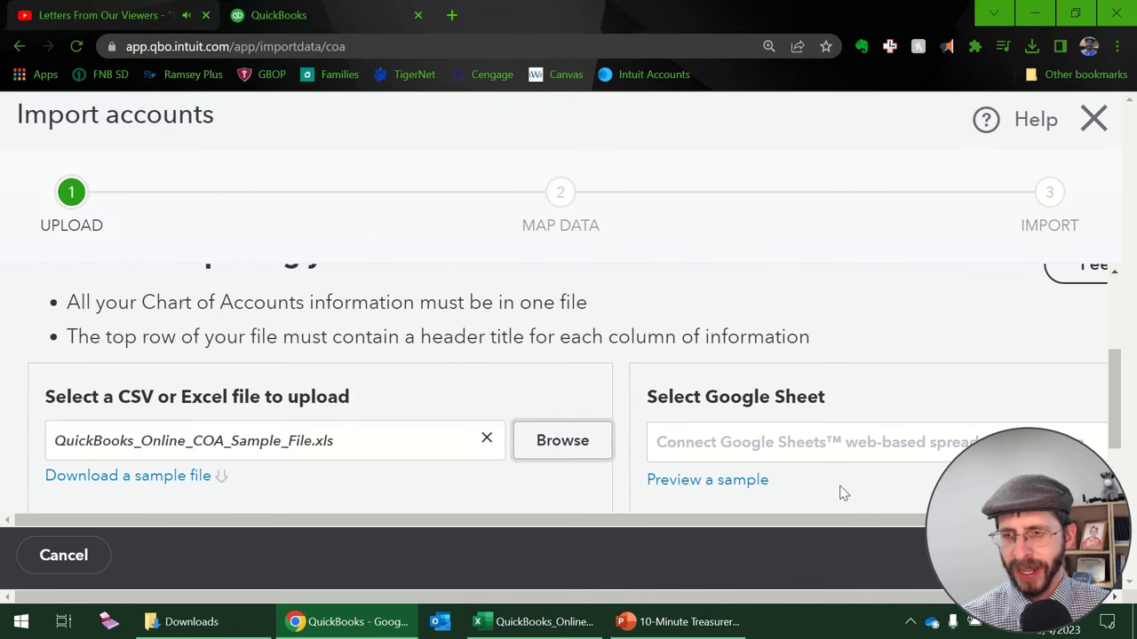
scroll(843, 493, "down", 2)
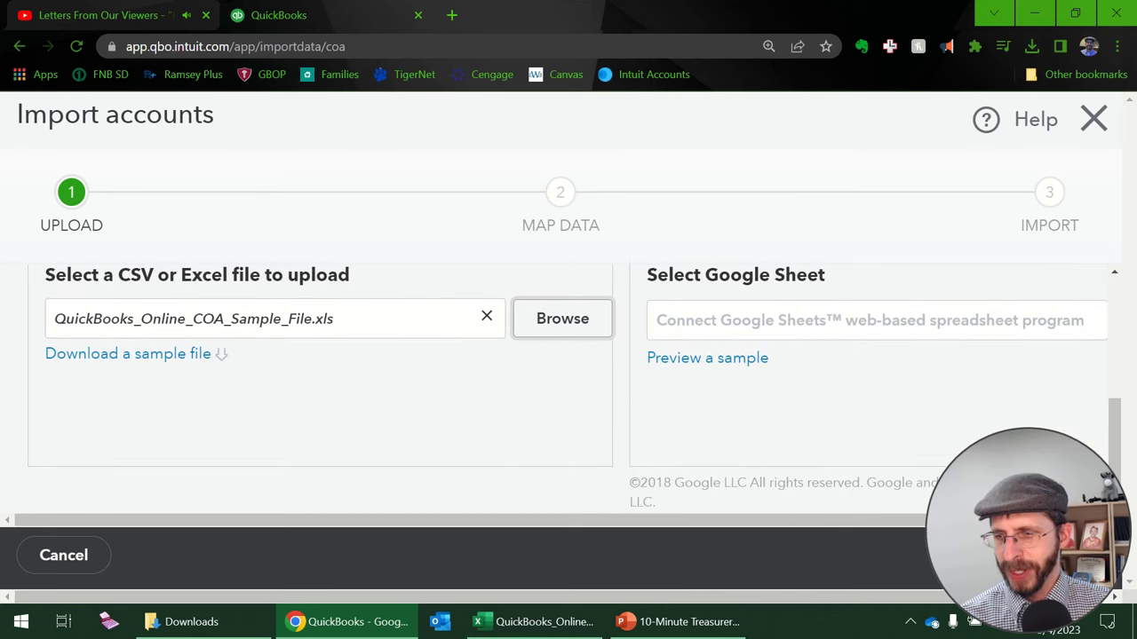
left_click(986, 546)
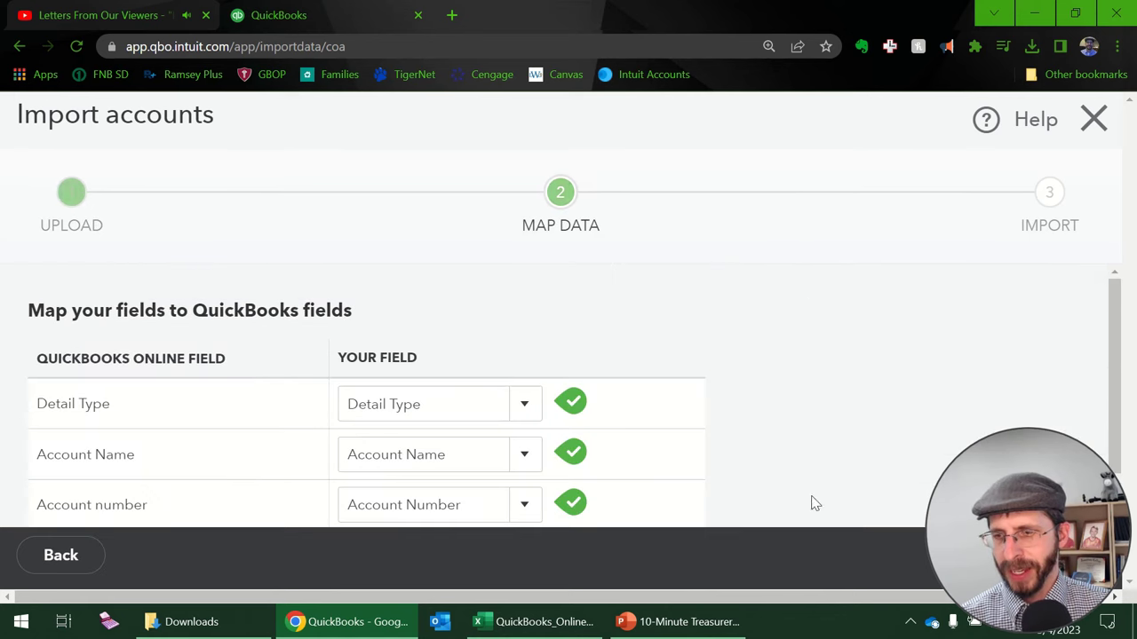
scroll(860, 391, "down", 1)
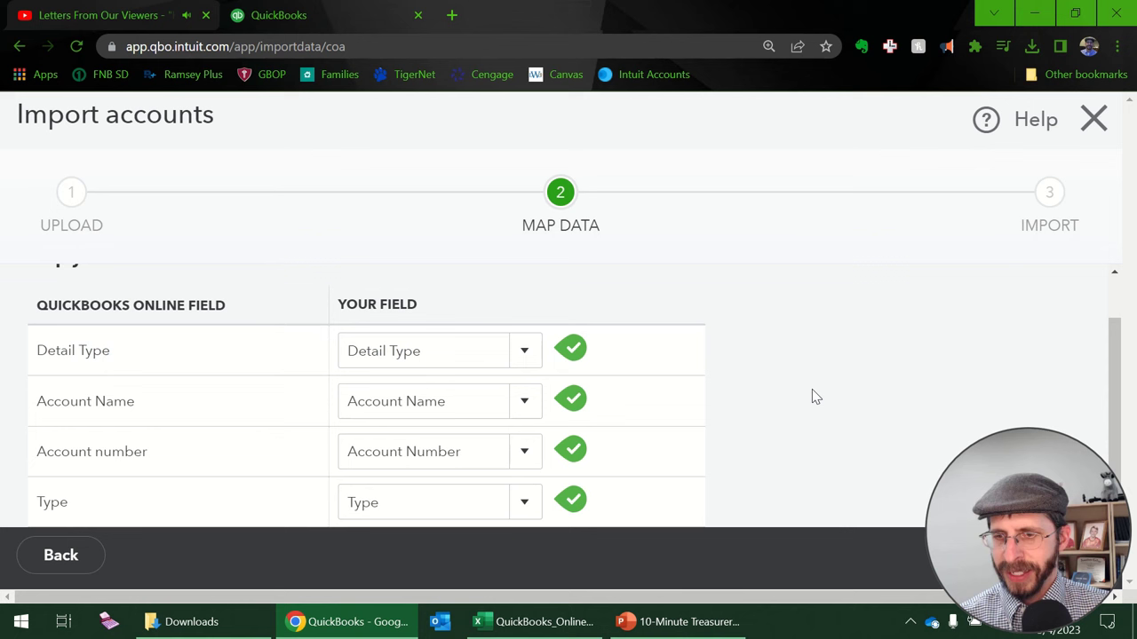